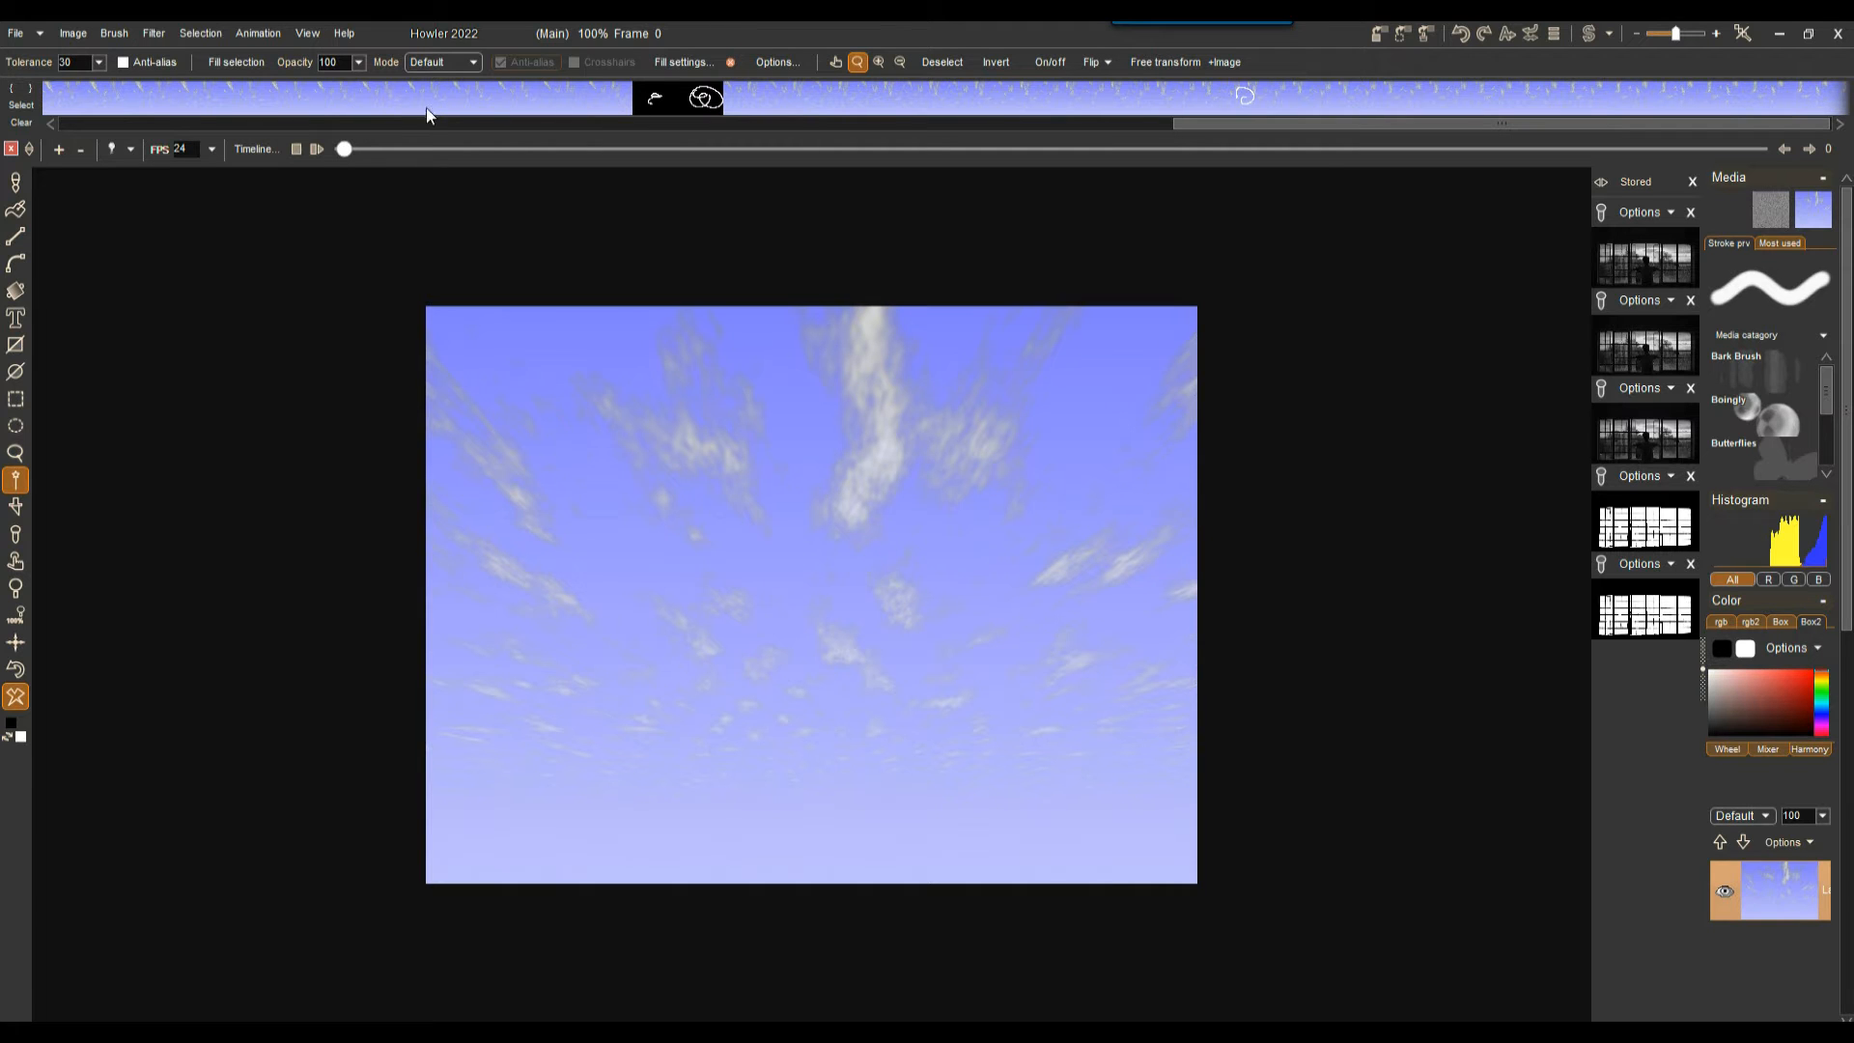
- Scrub through the cloud animation's frames in the filmstrip and timeline to review the sequence
{"action": "left_click", "coordinate": [147, 103]}
{"action": "left_click", "coordinate": [316, 148]}
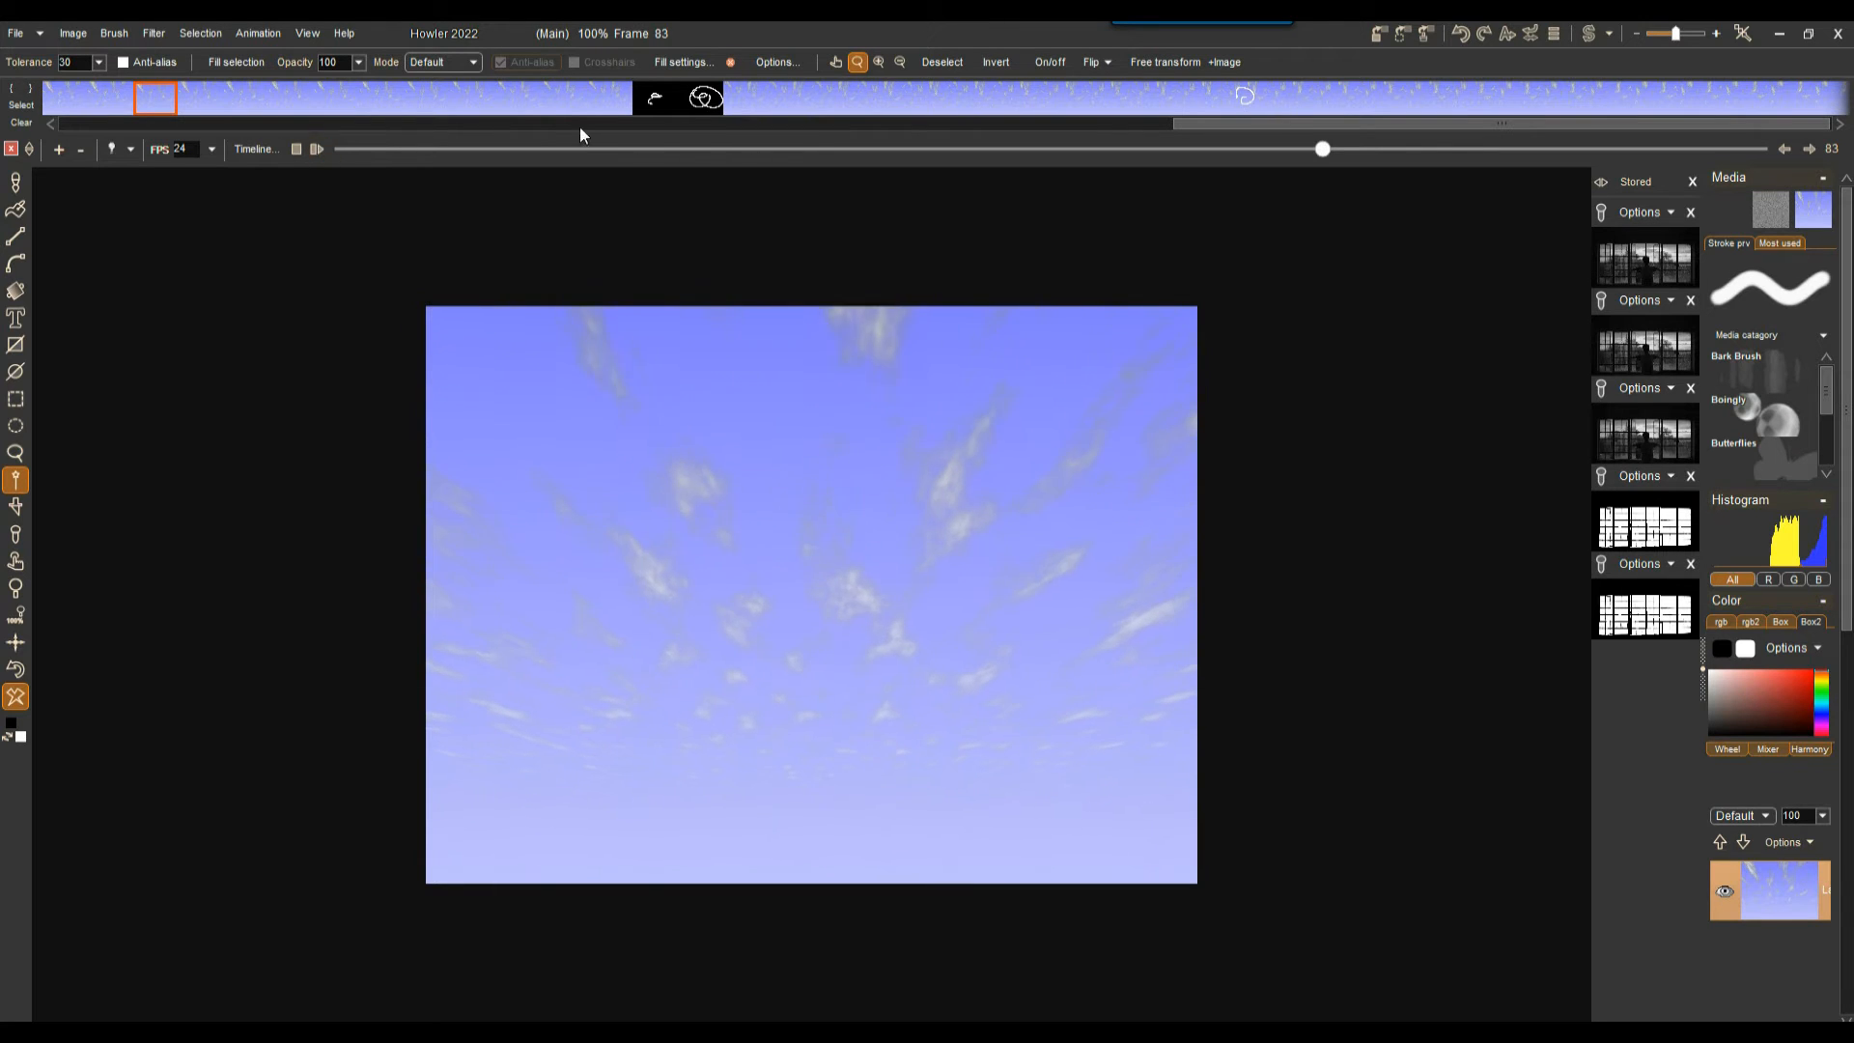
{"action": "right_click", "coordinate": [554, 96]}
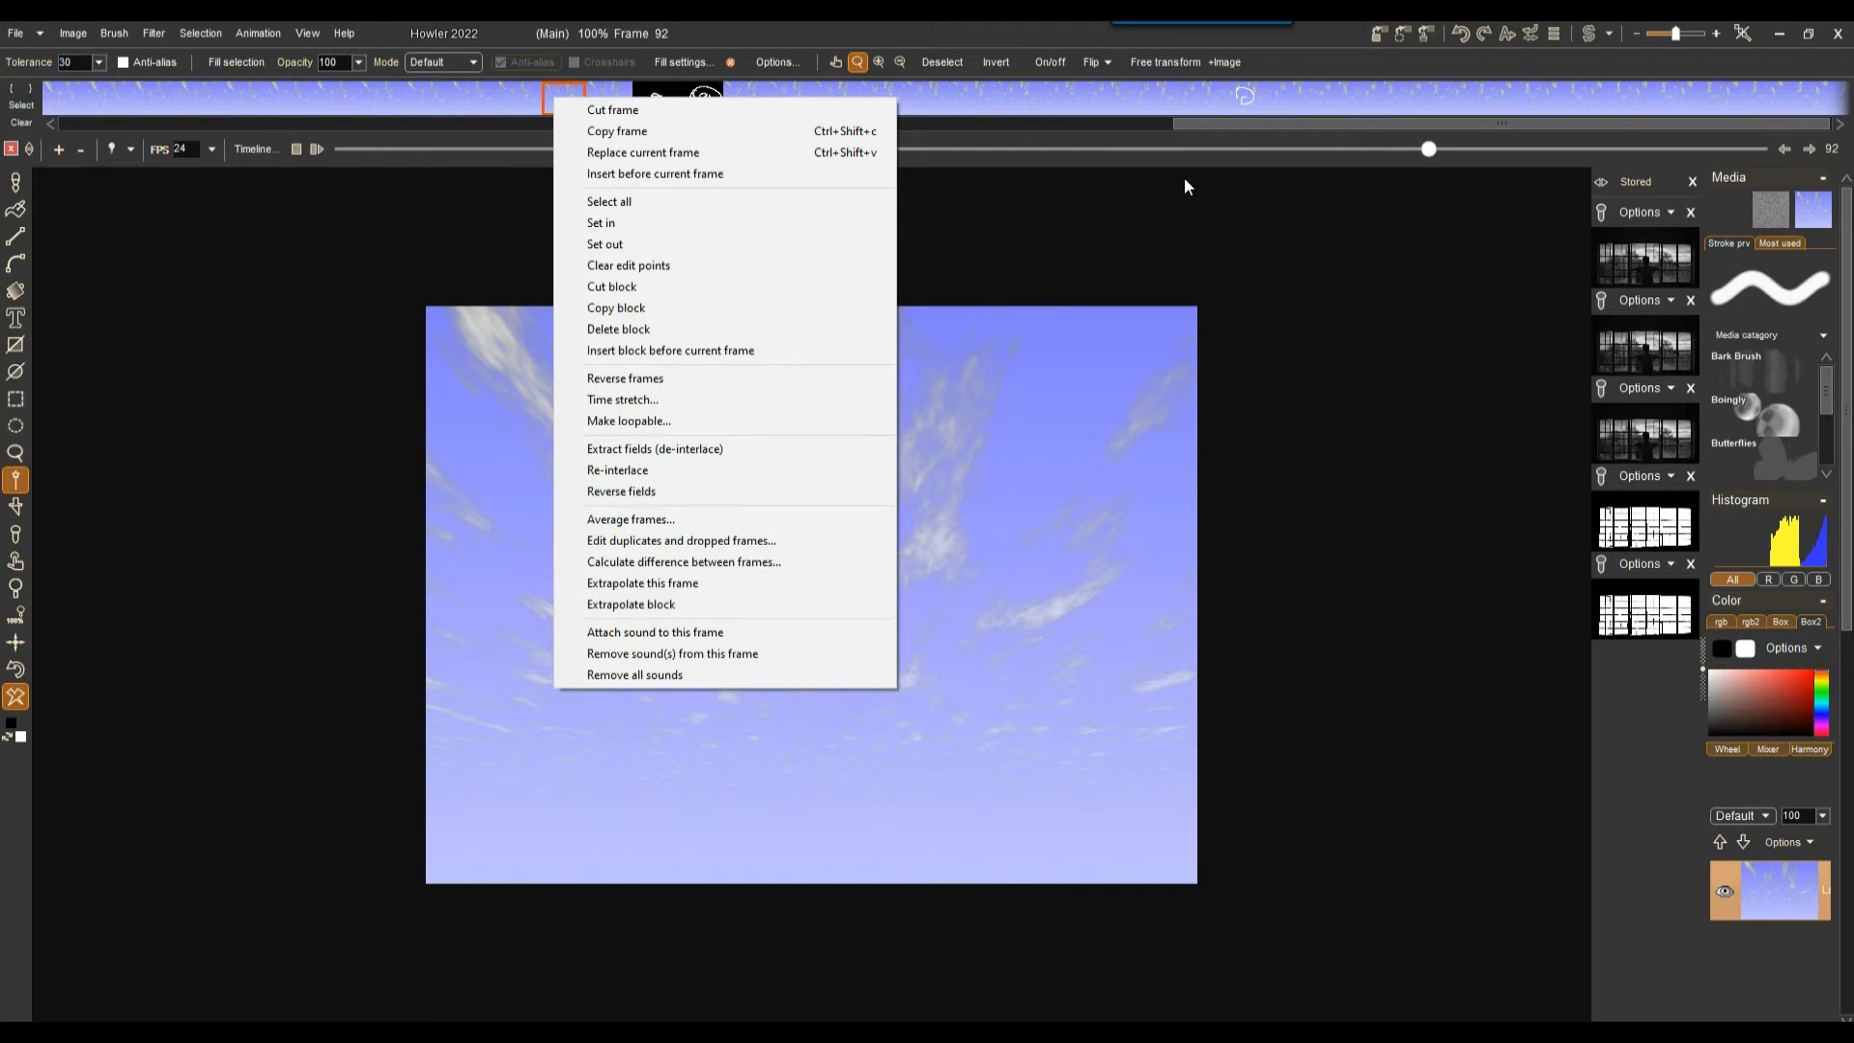
{"action": "left_click_drag", "start_coordinate": [1016, 107], "coordinate": [919, 97]}
{"action": "left_click_drag", "start_coordinate": [1509, 151], "coordinate": [535, 162]}
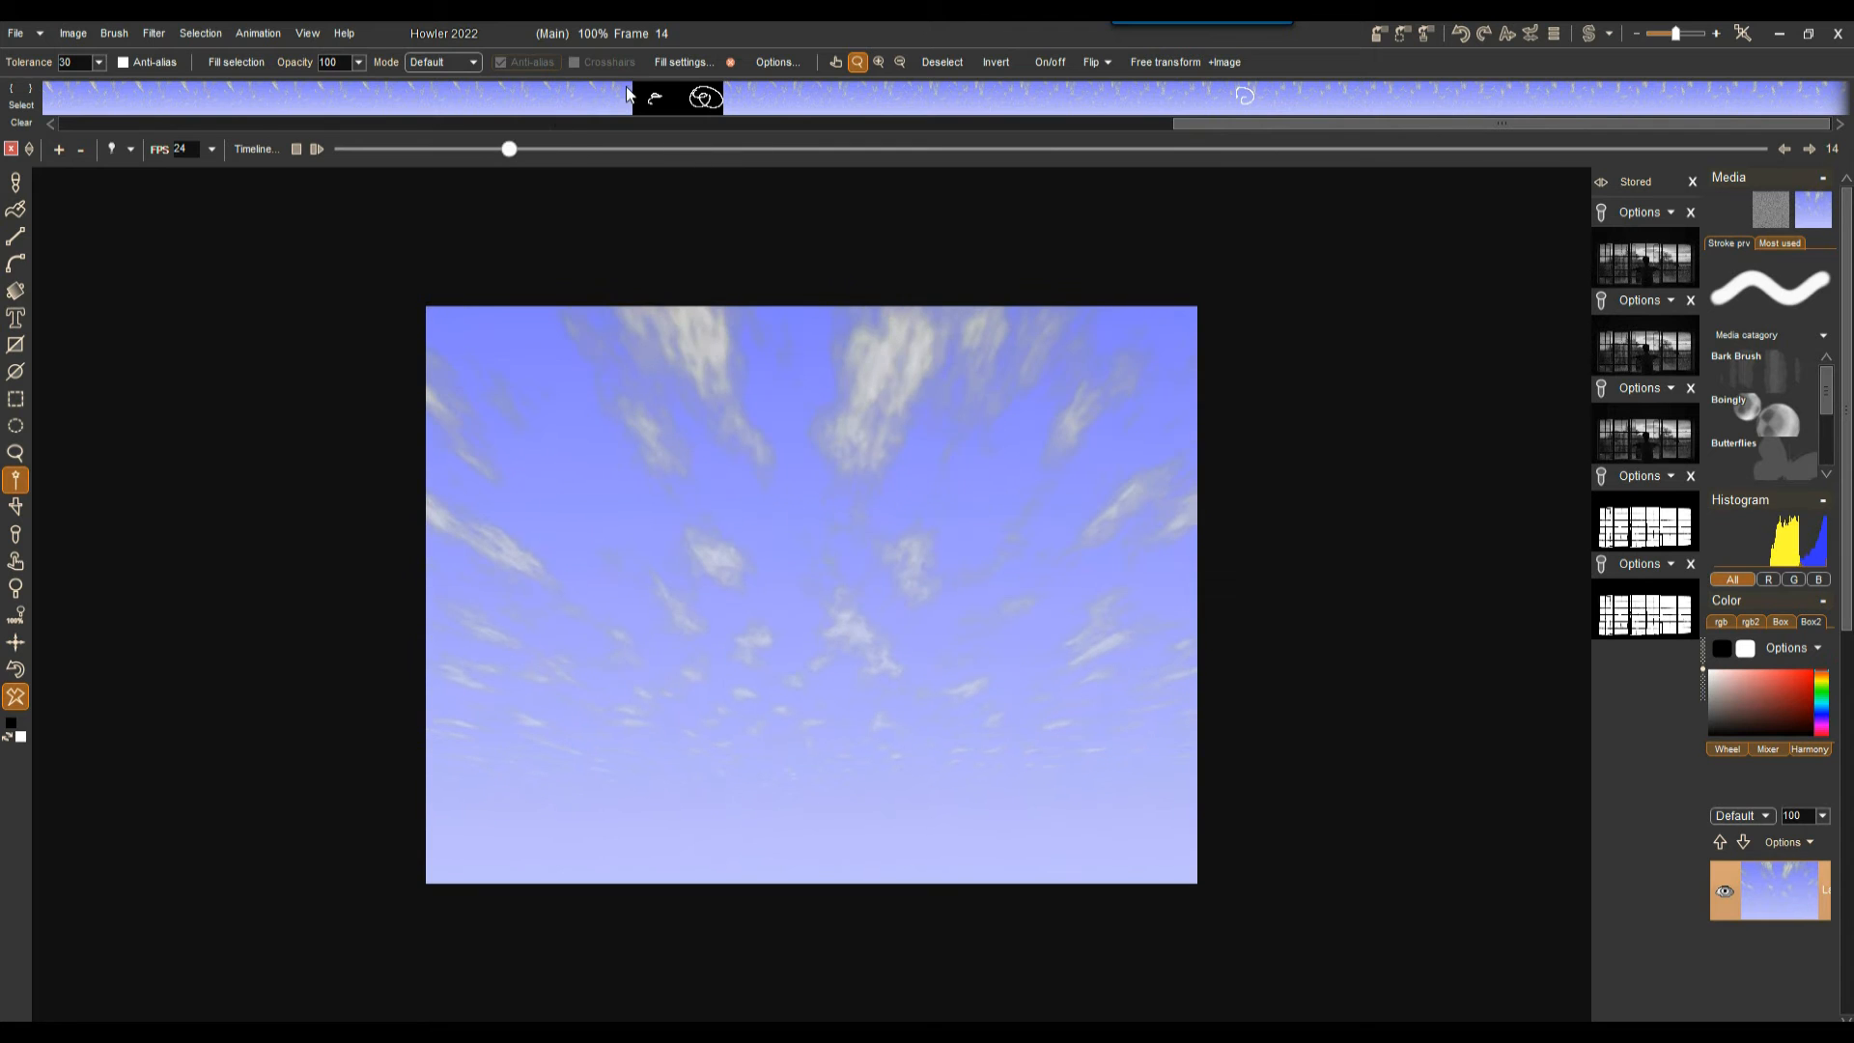
{"action": "left_click_drag", "start_coordinate": [439, 101], "coordinate": [884, 101]}
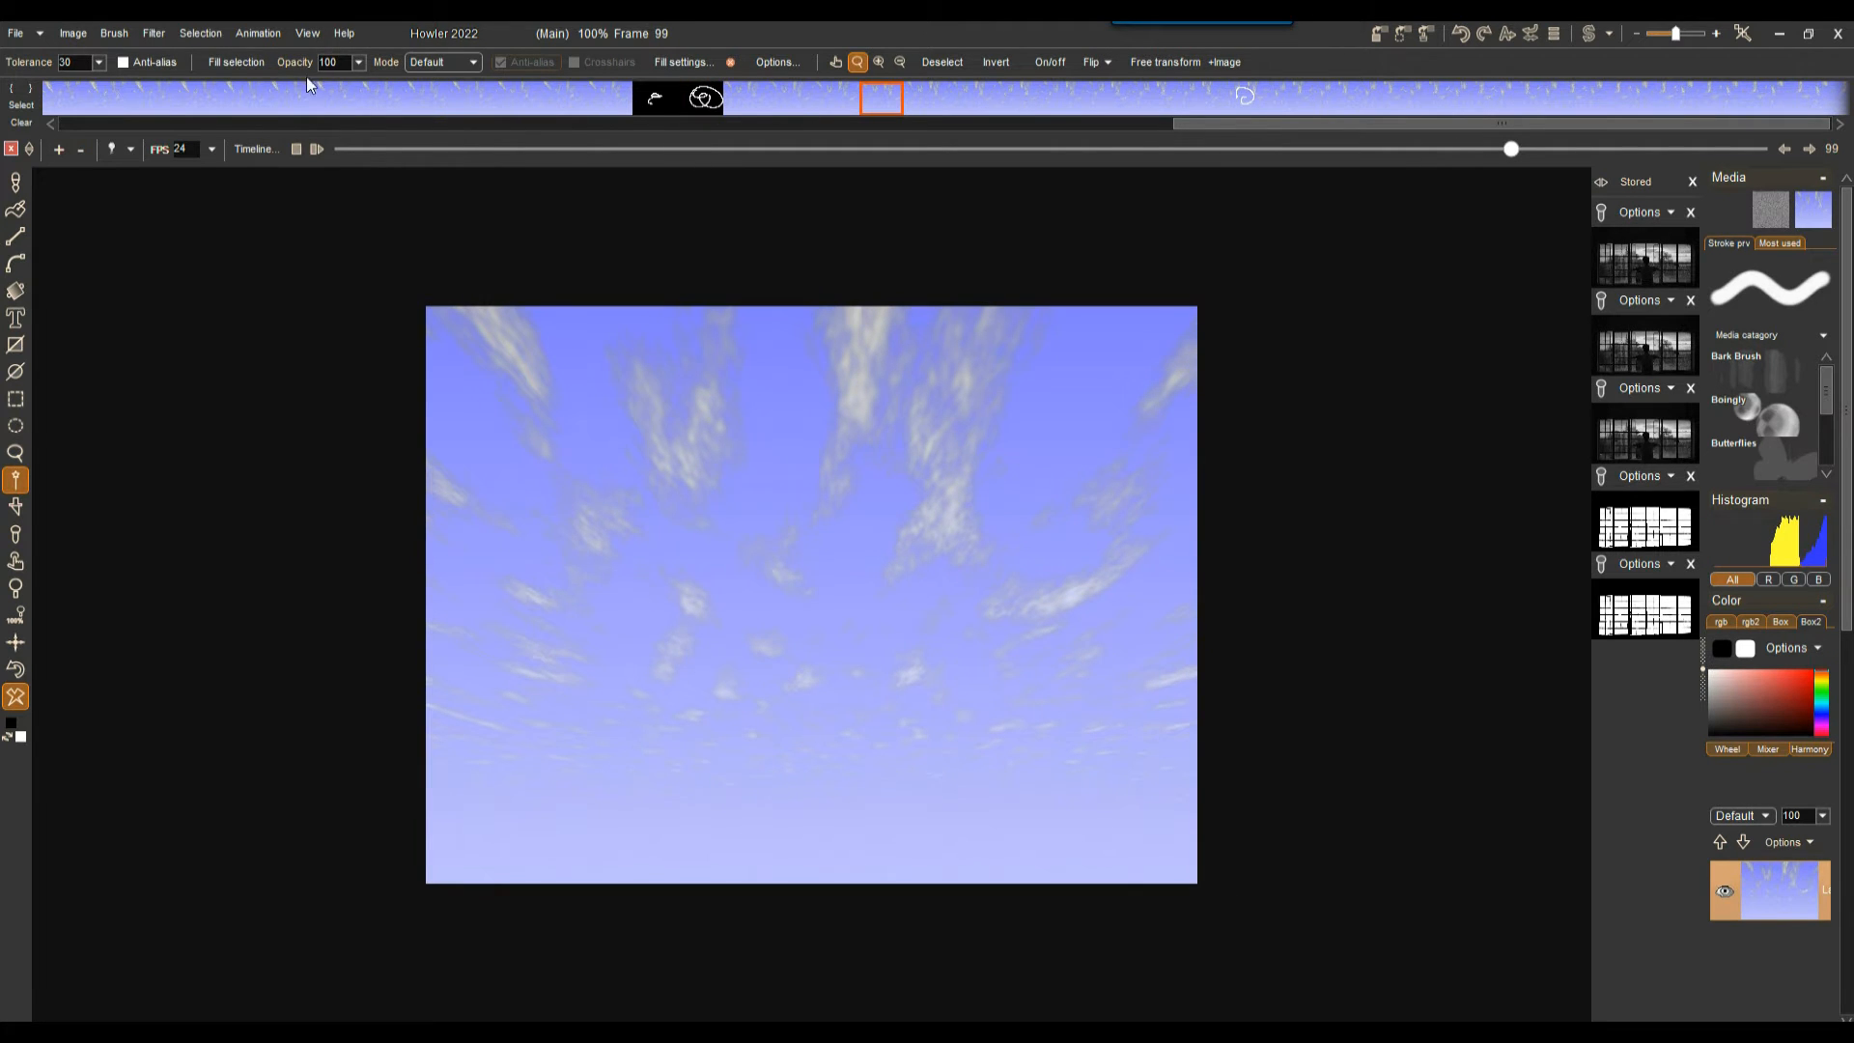
- Review the format choices for exporting the animation as a media file, then close the export settings without saving
{"action": "left_click", "coordinate": [253, 34]}
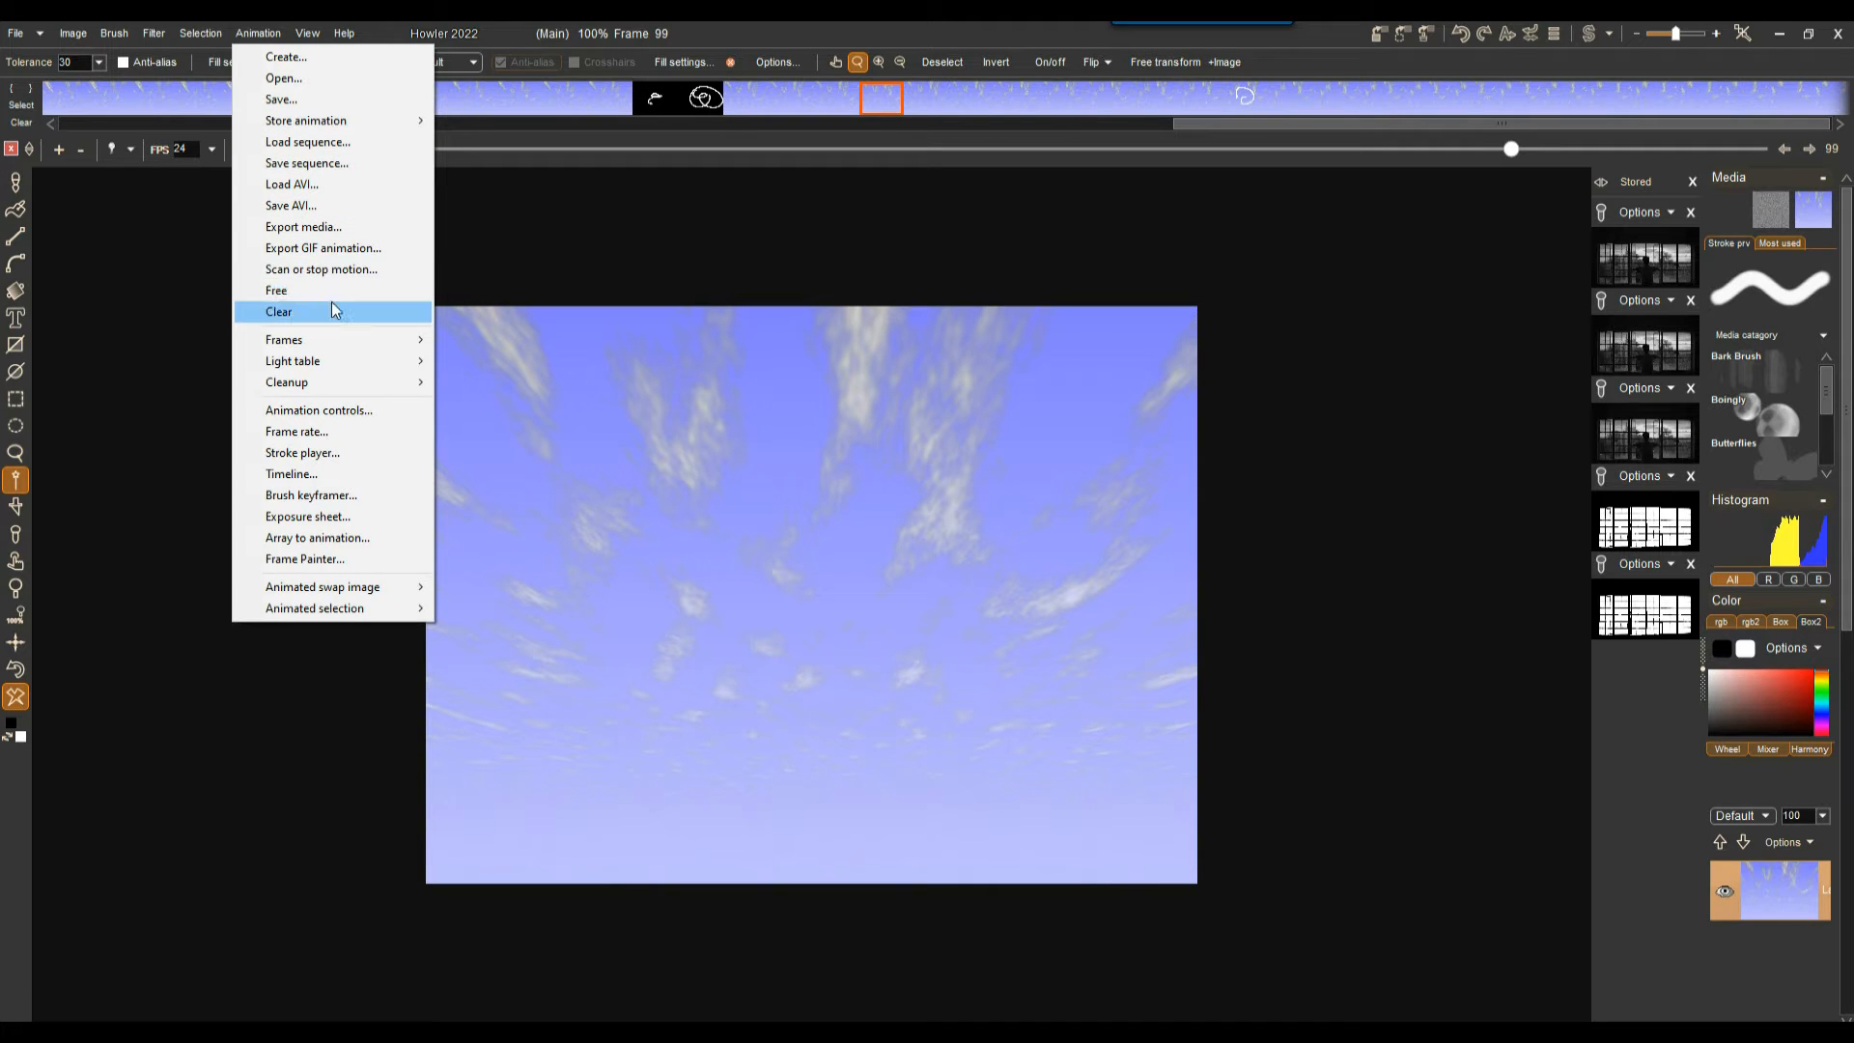
{"action": "left_click", "coordinate": [302, 230]}
{"action": "left_click", "coordinate": [867, 519]}
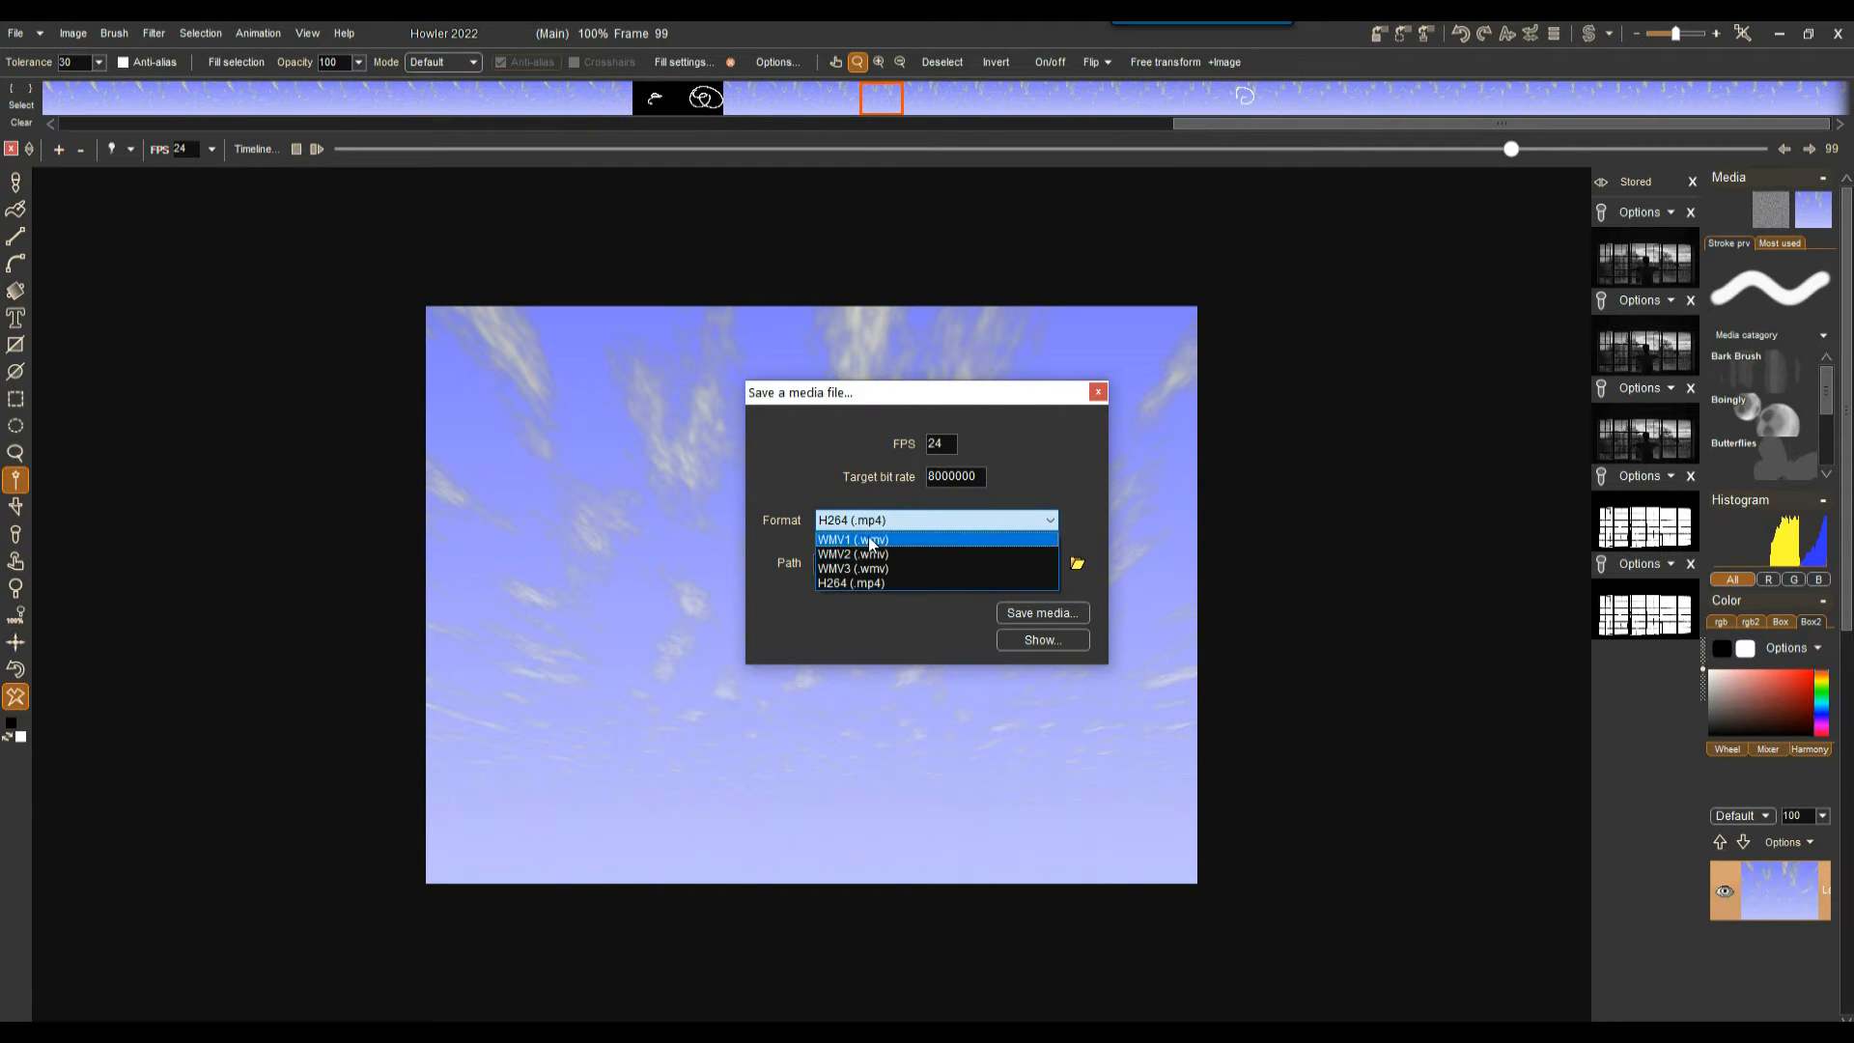
{"action": "left_click", "coordinate": [1048, 478]}
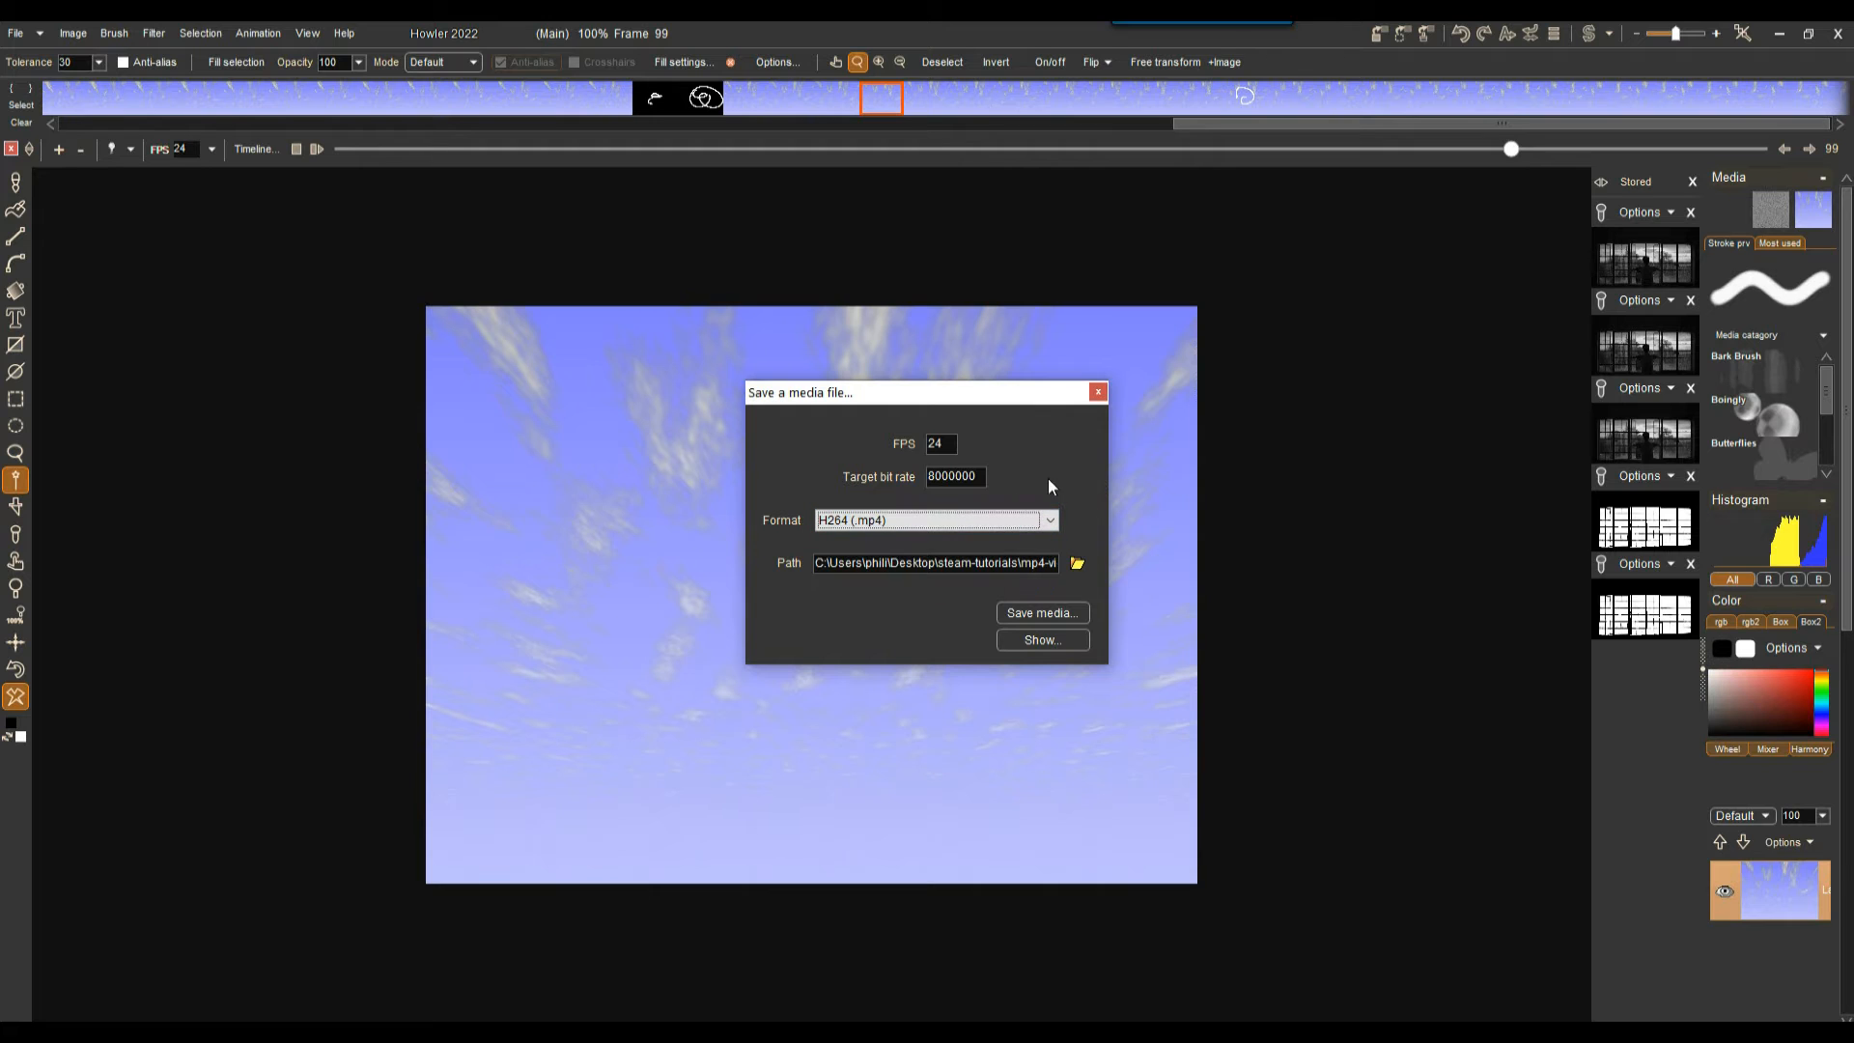
{"action": "left_click", "coordinate": [1099, 391]}
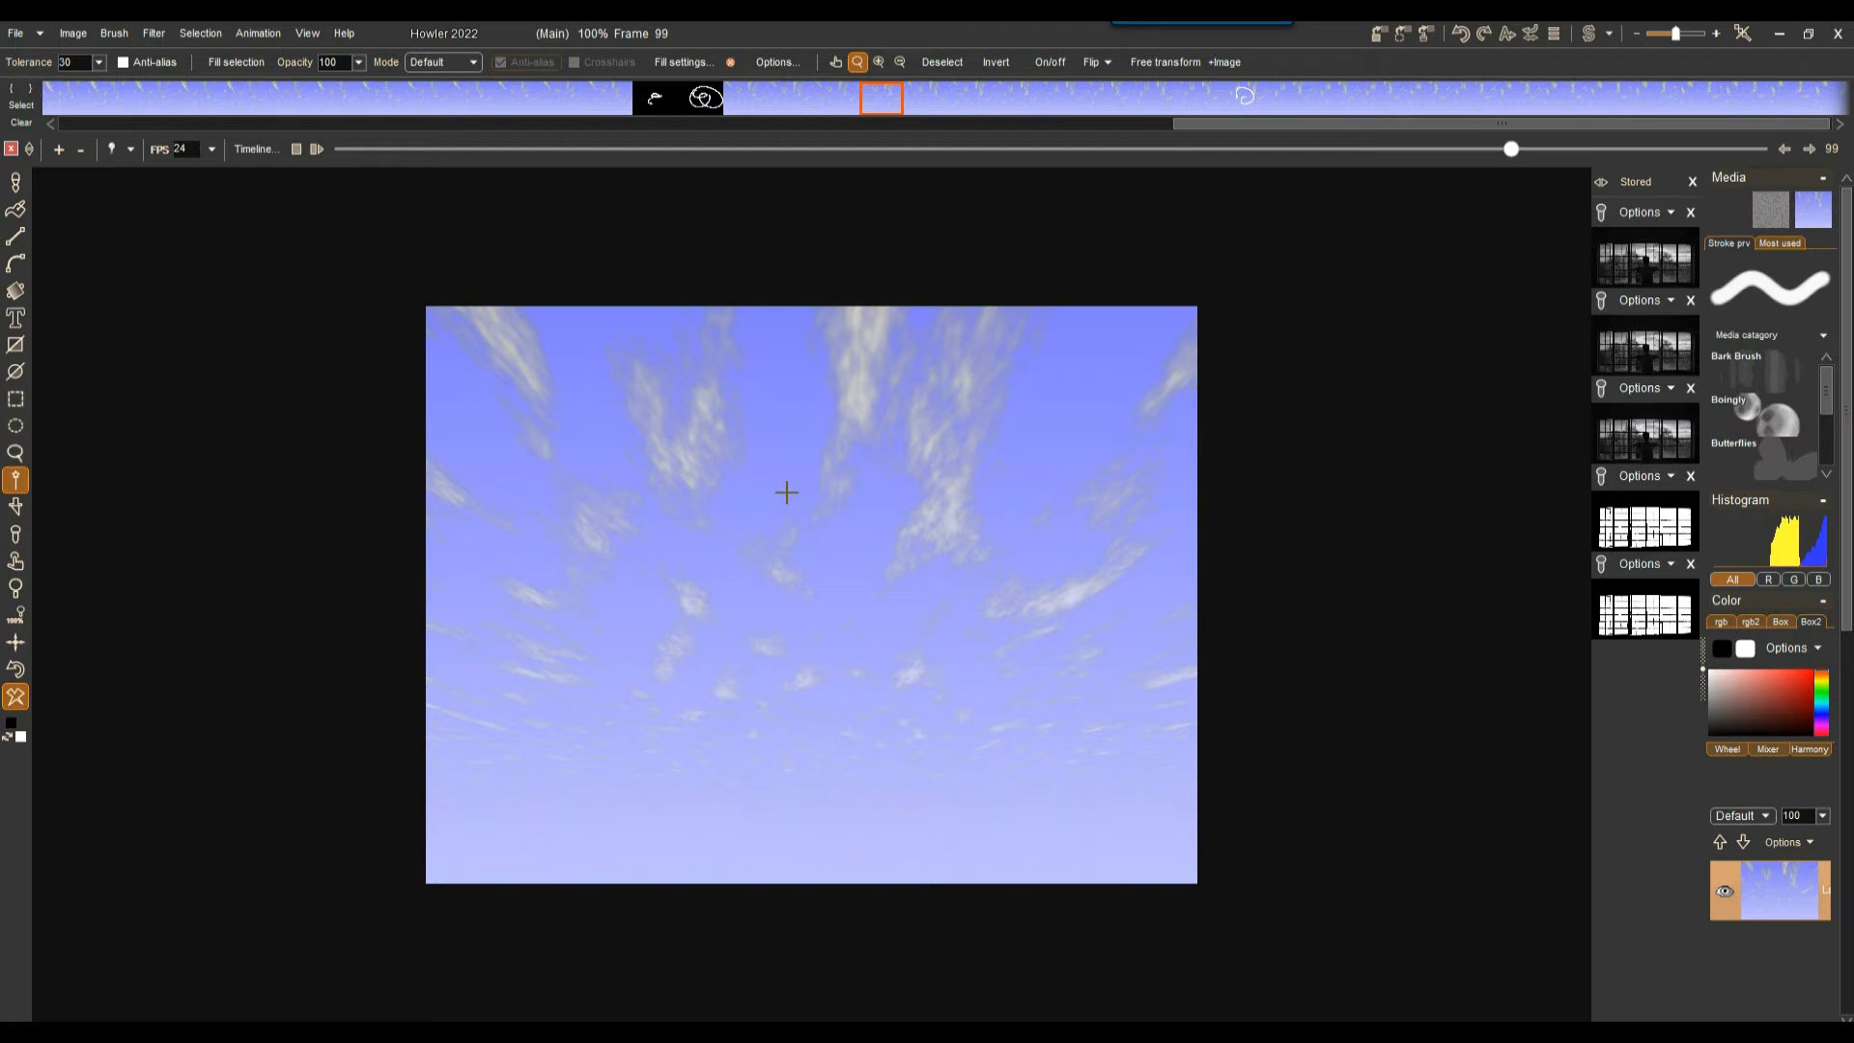
{"action": "left_click_drag", "start_coordinate": [641, 106], "coordinate": [886, 97]}
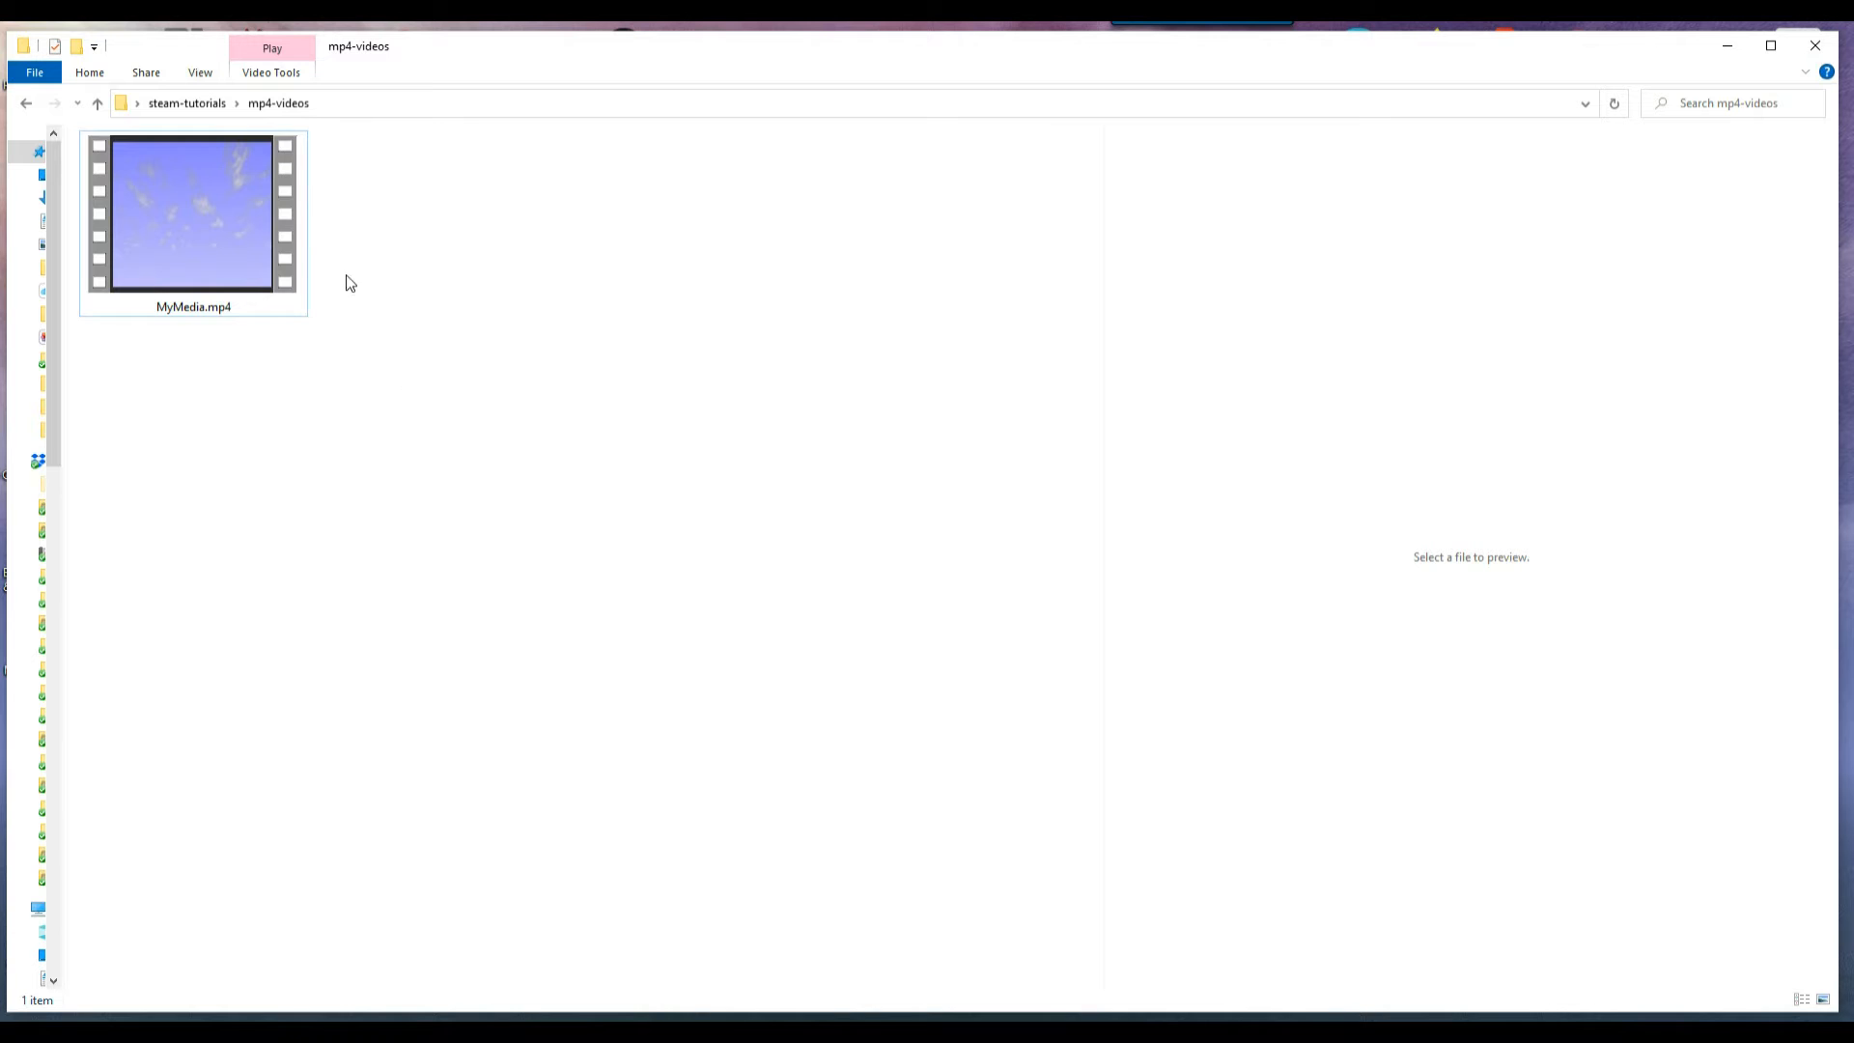
- Play MyMedia.mp4 from the mp4-videos folder in the default video player, replay it from near the start, and close the player
{"action": "left_click", "coordinate": [175, 180]}
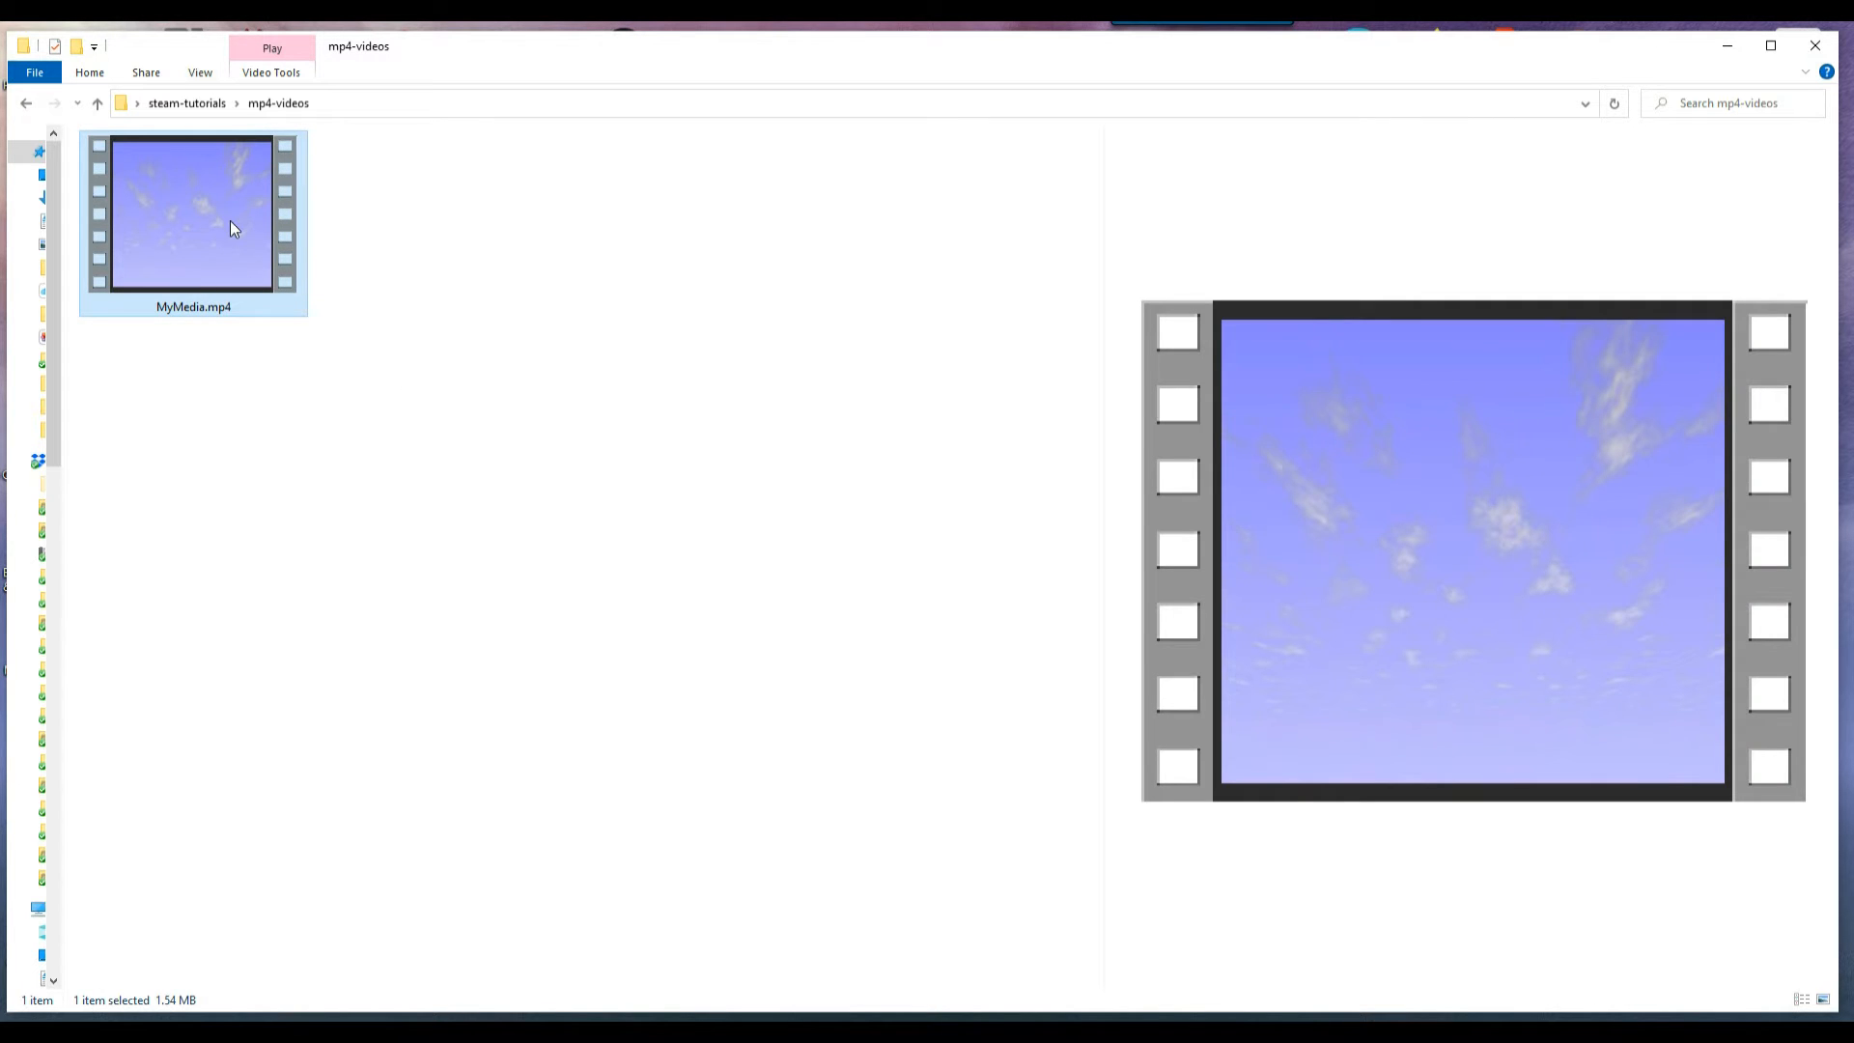
{"action": "double_click", "coordinate": [190, 226]}
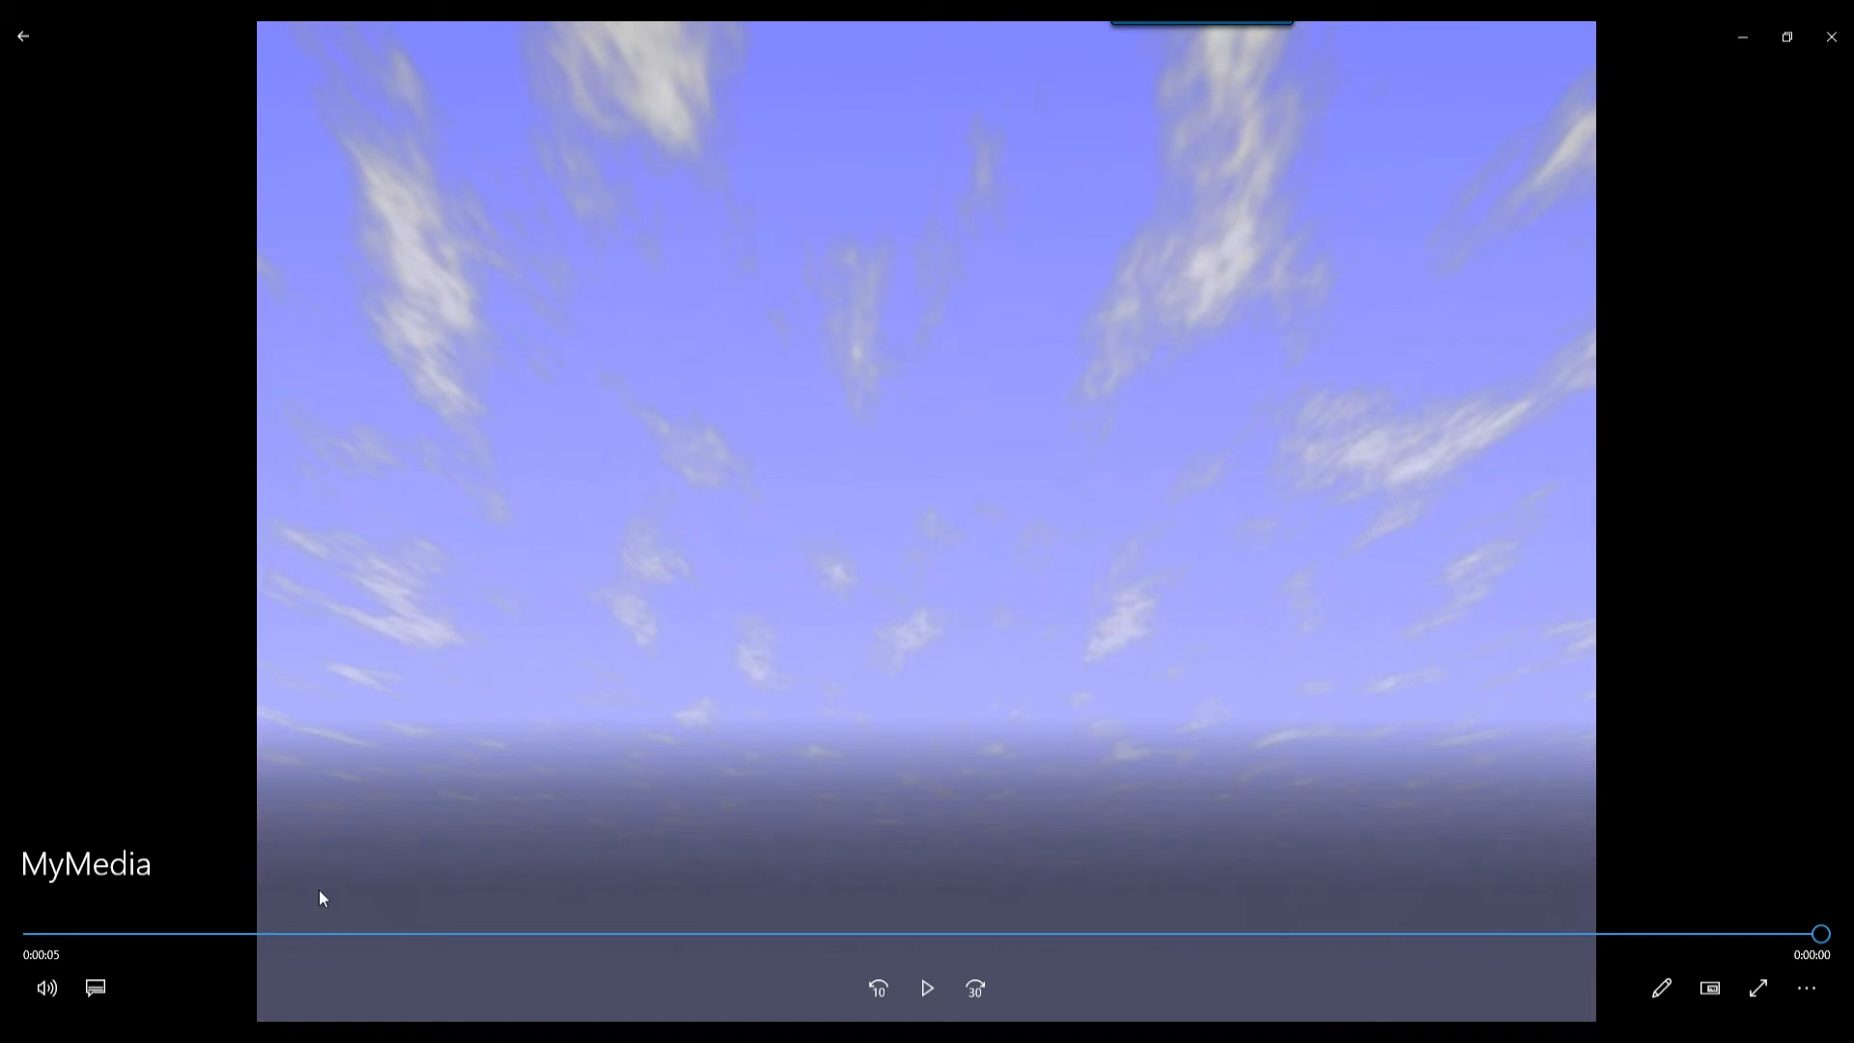
{"action": "left_click", "coordinate": [51, 934]}
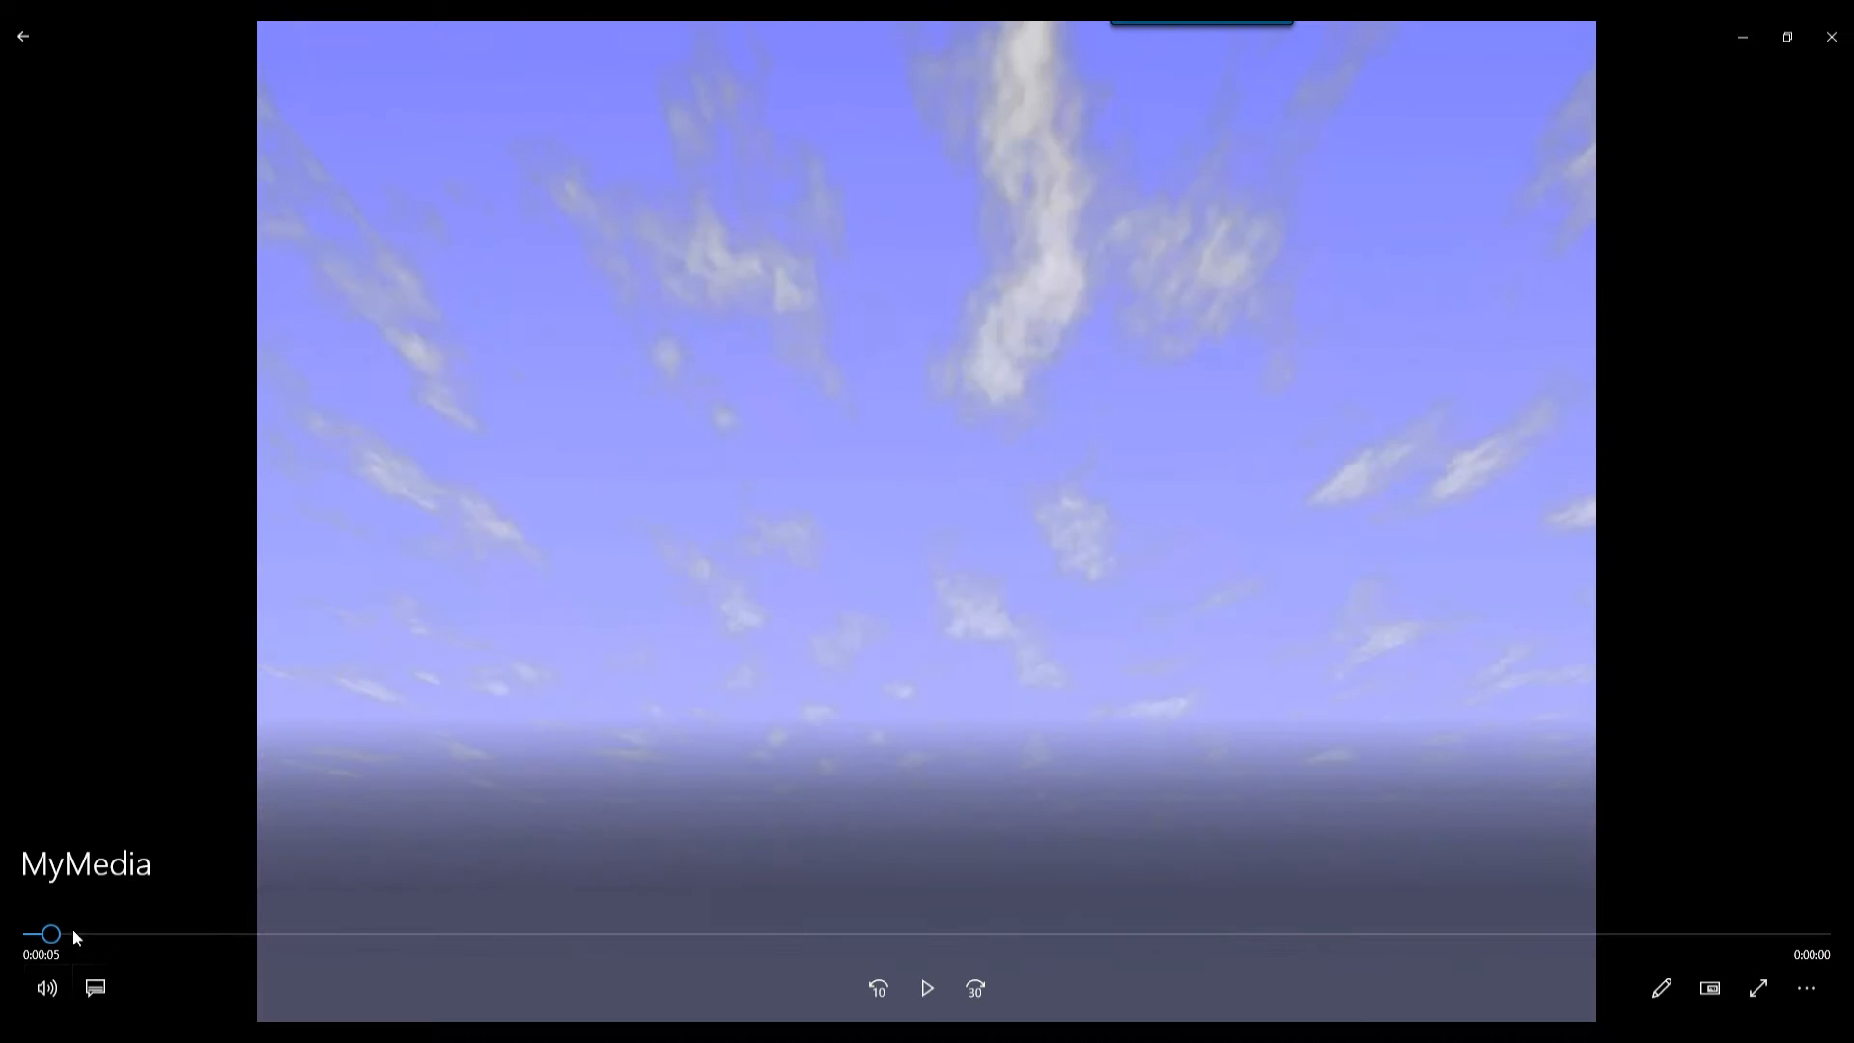
{"action": "left_click", "coordinate": [929, 986]}
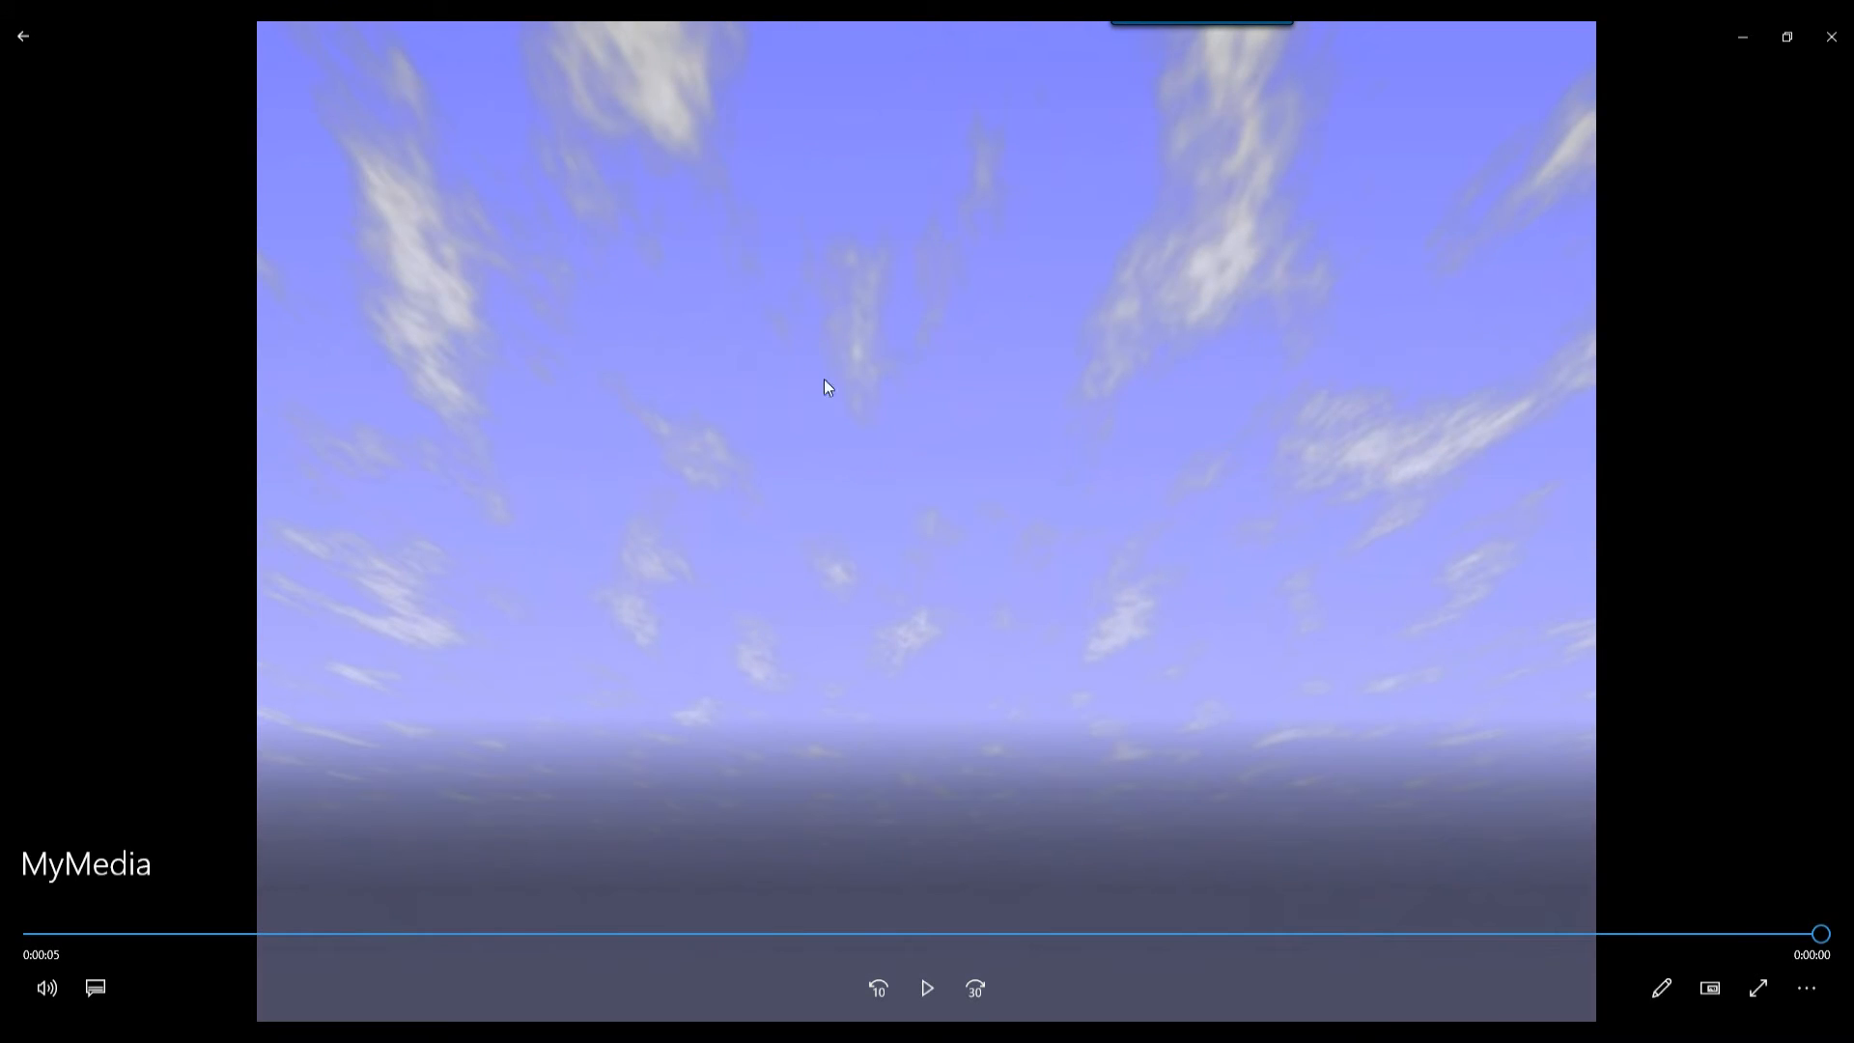
{"action": "left_click", "coordinate": [1832, 37]}
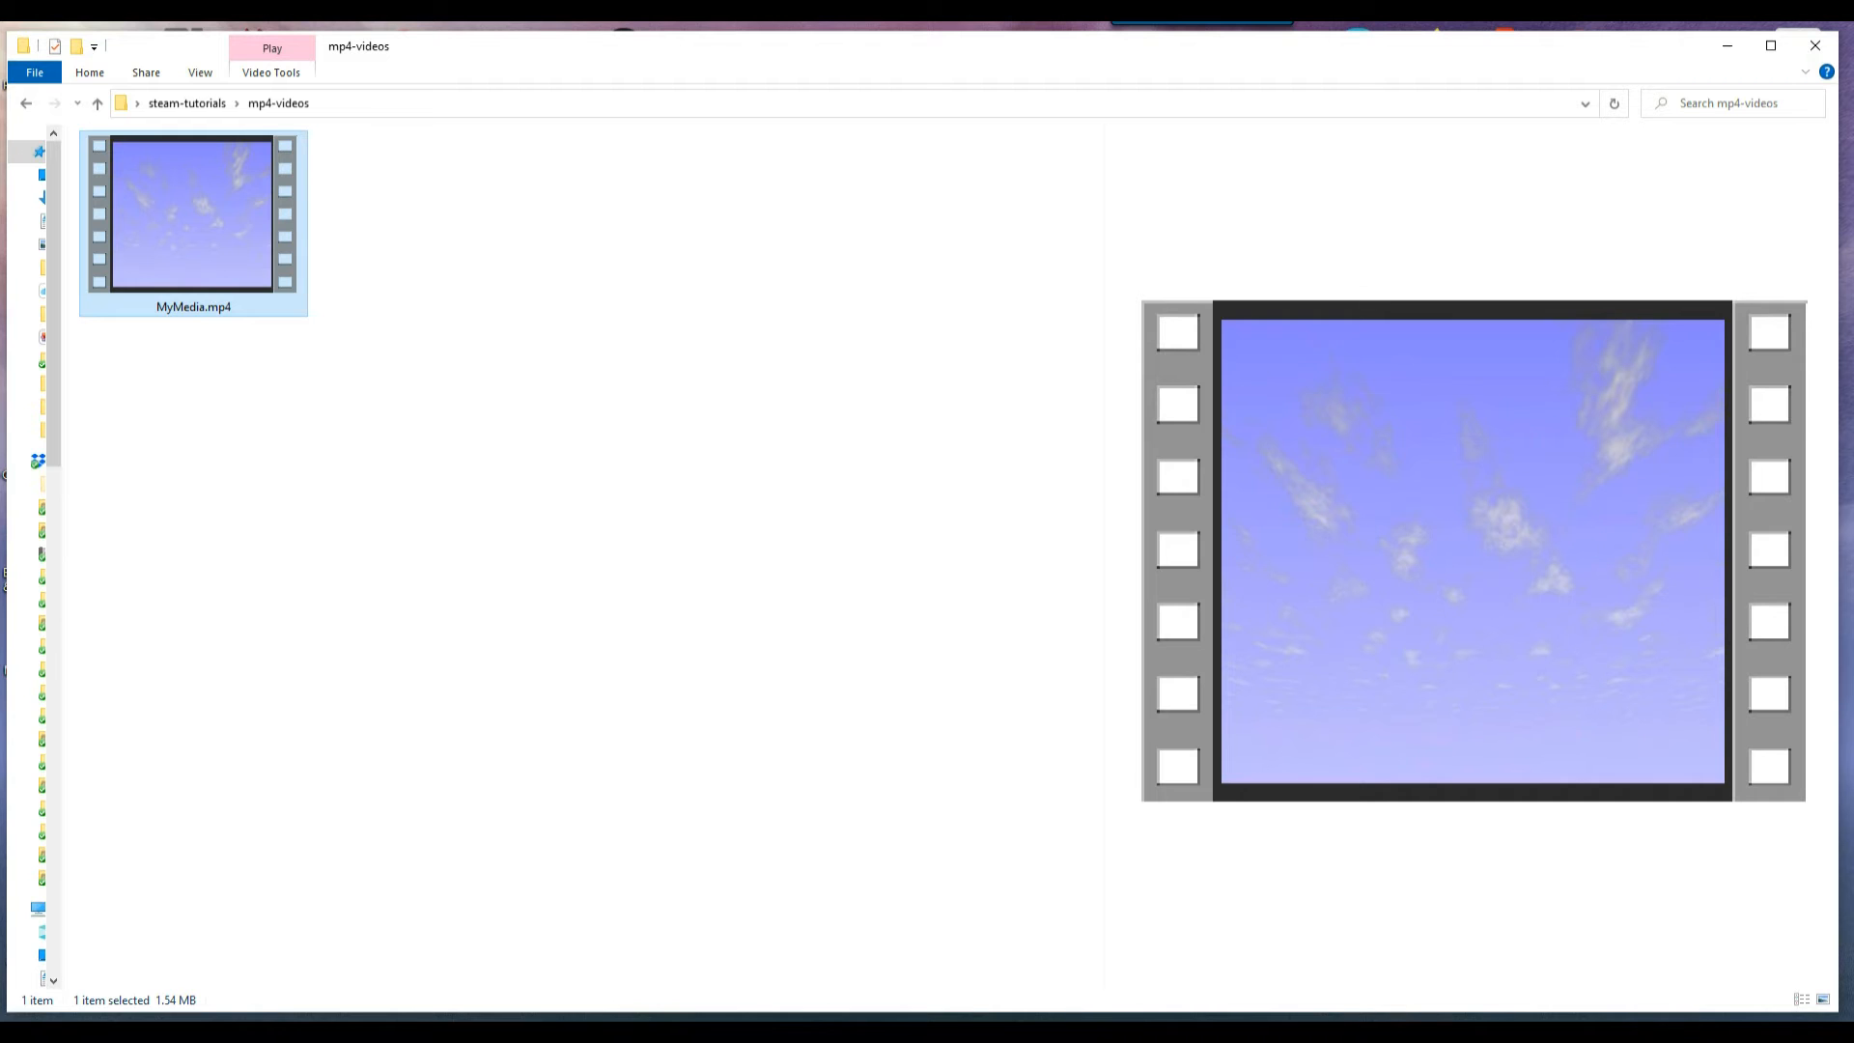
- Switch to QuickTime, open MyMedia.mp4 from the mp4-videos folder, and close the empty start window
{"action": "left_click_drag", "start_coordinate": [221, 207], "coordinate": [720, 278]}
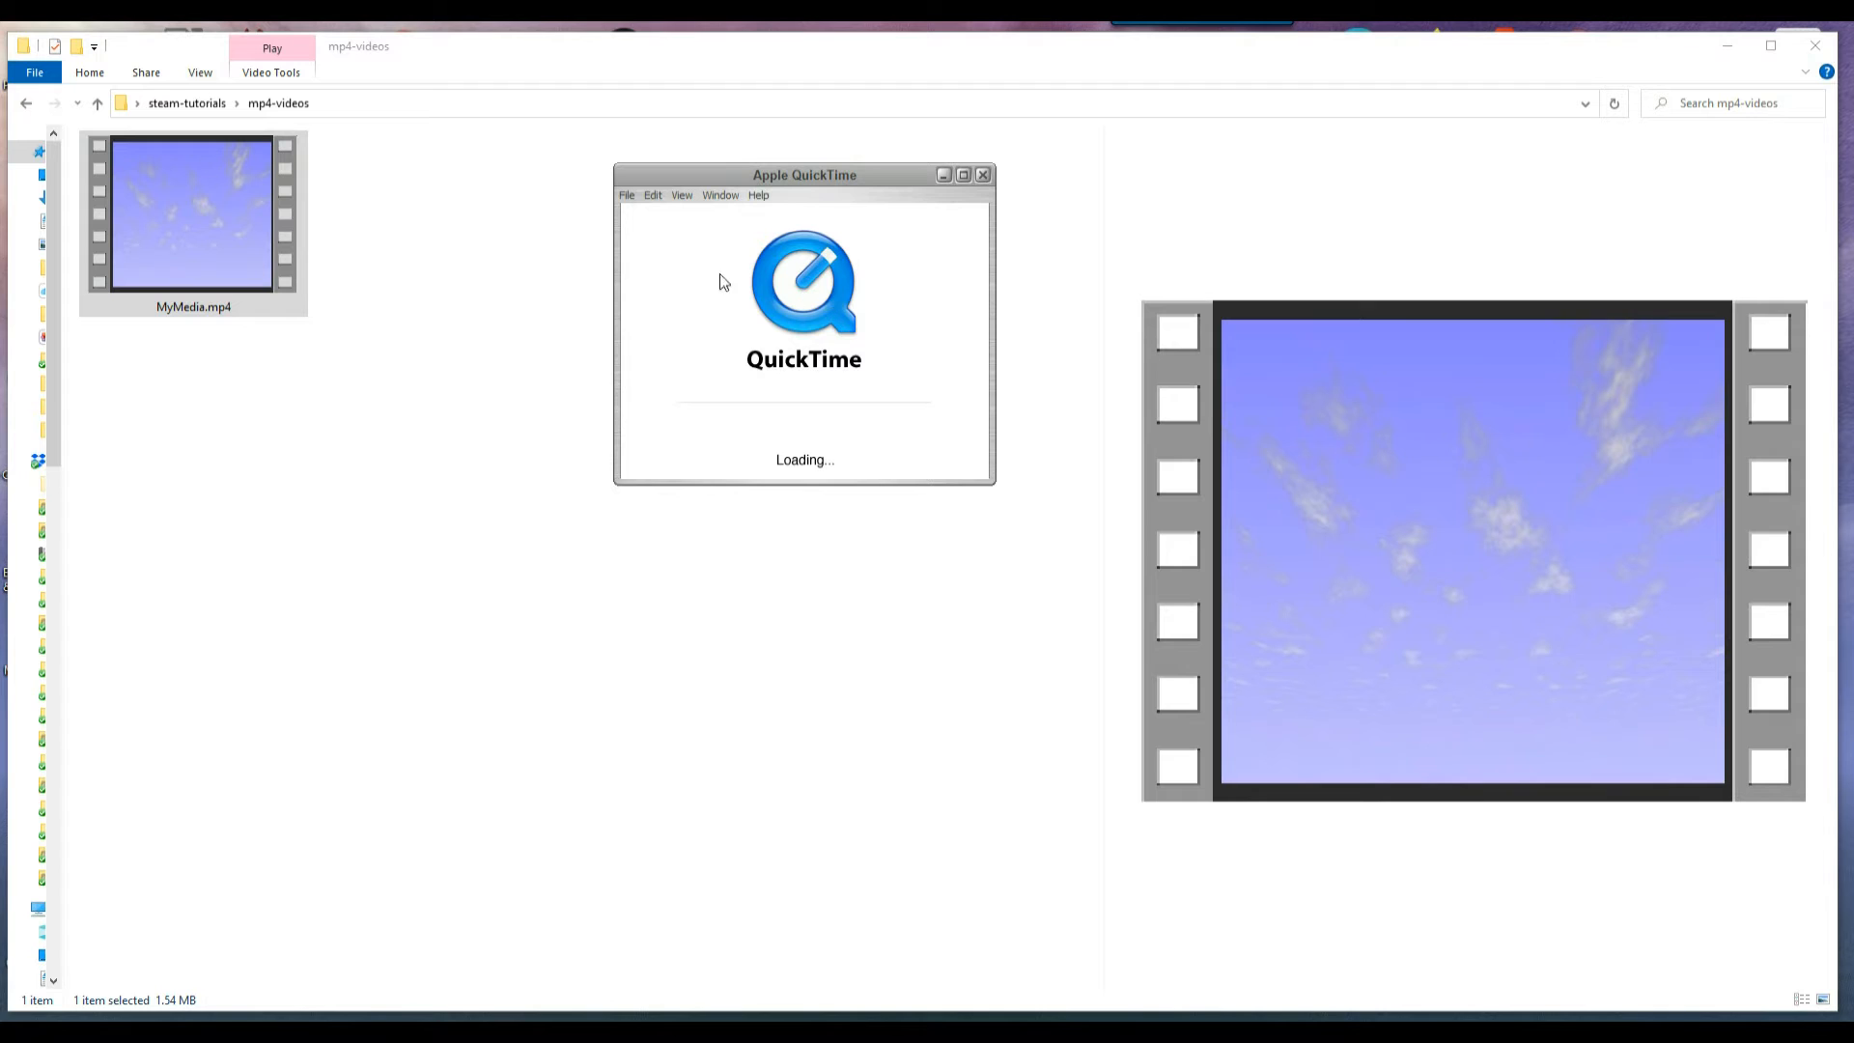
{"action": "left_click", "coordinate": [629, 195]}
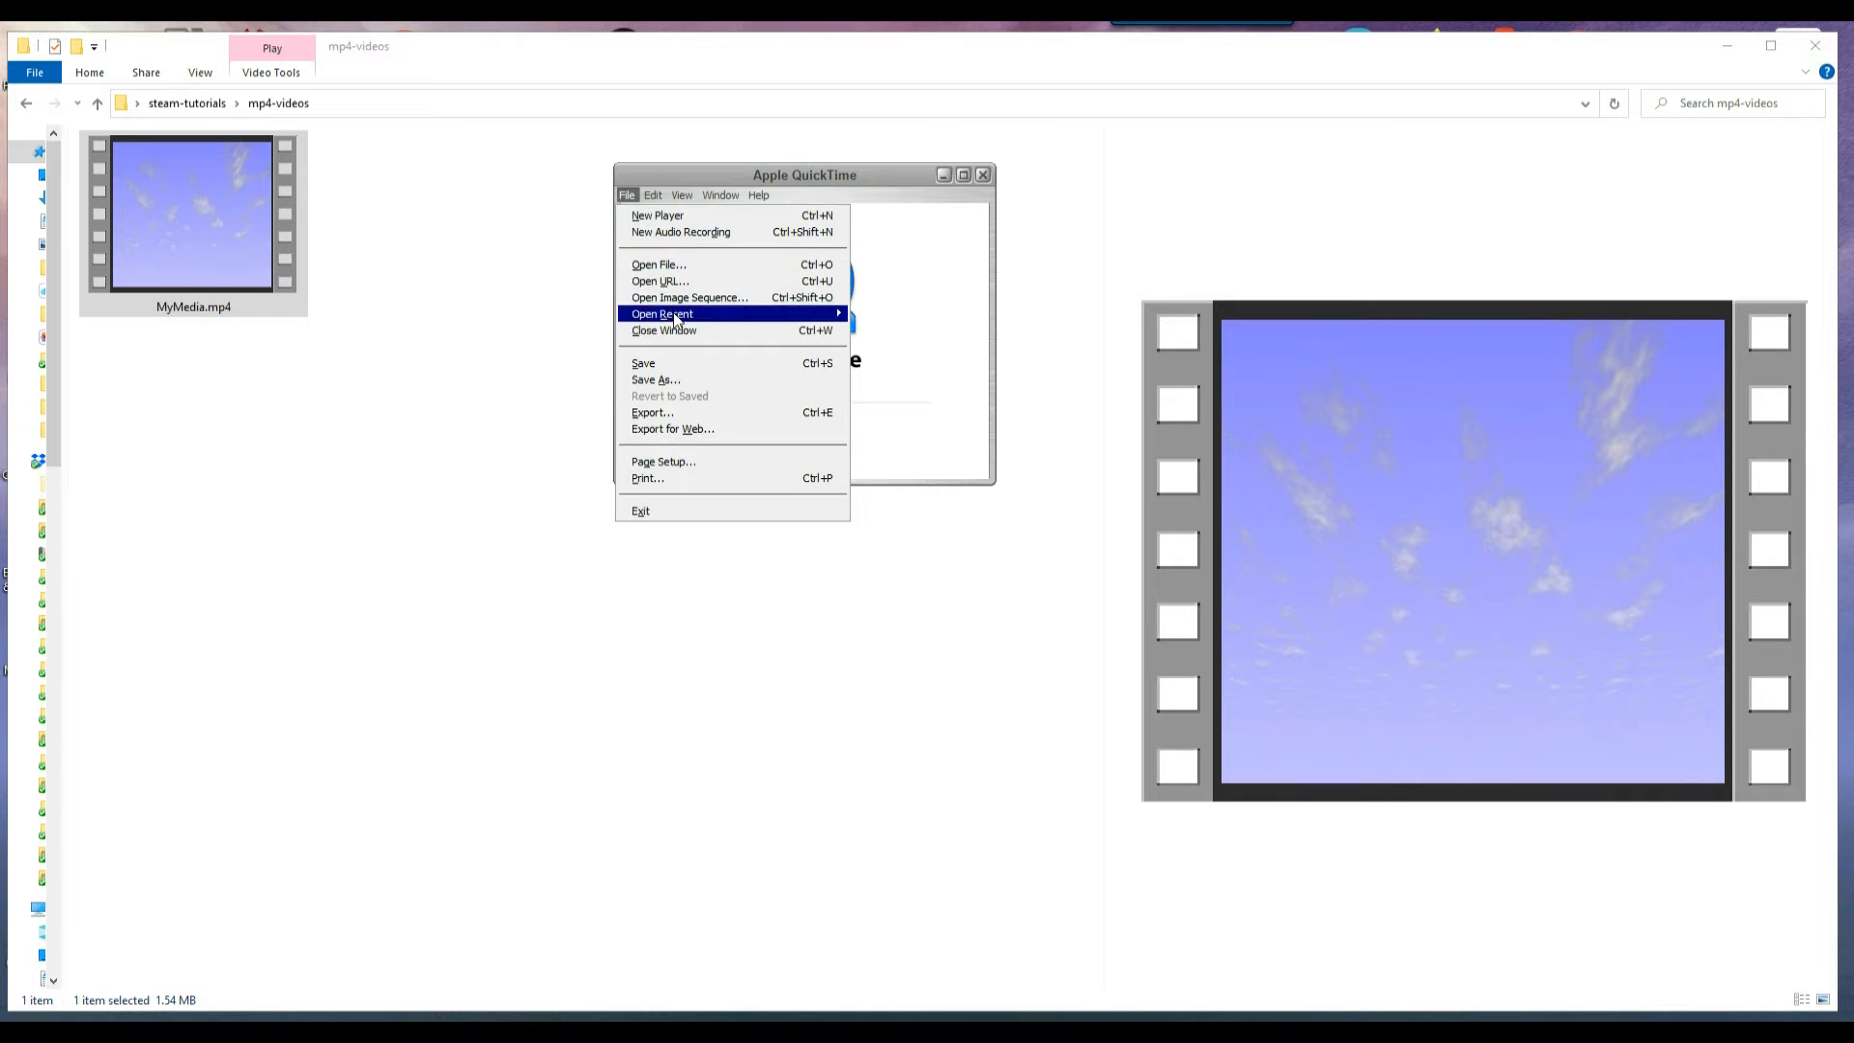
{"action": "left_click", "coordinate": [677, 265]}
{"action": "left_click", "coordinate": [502, 328]}
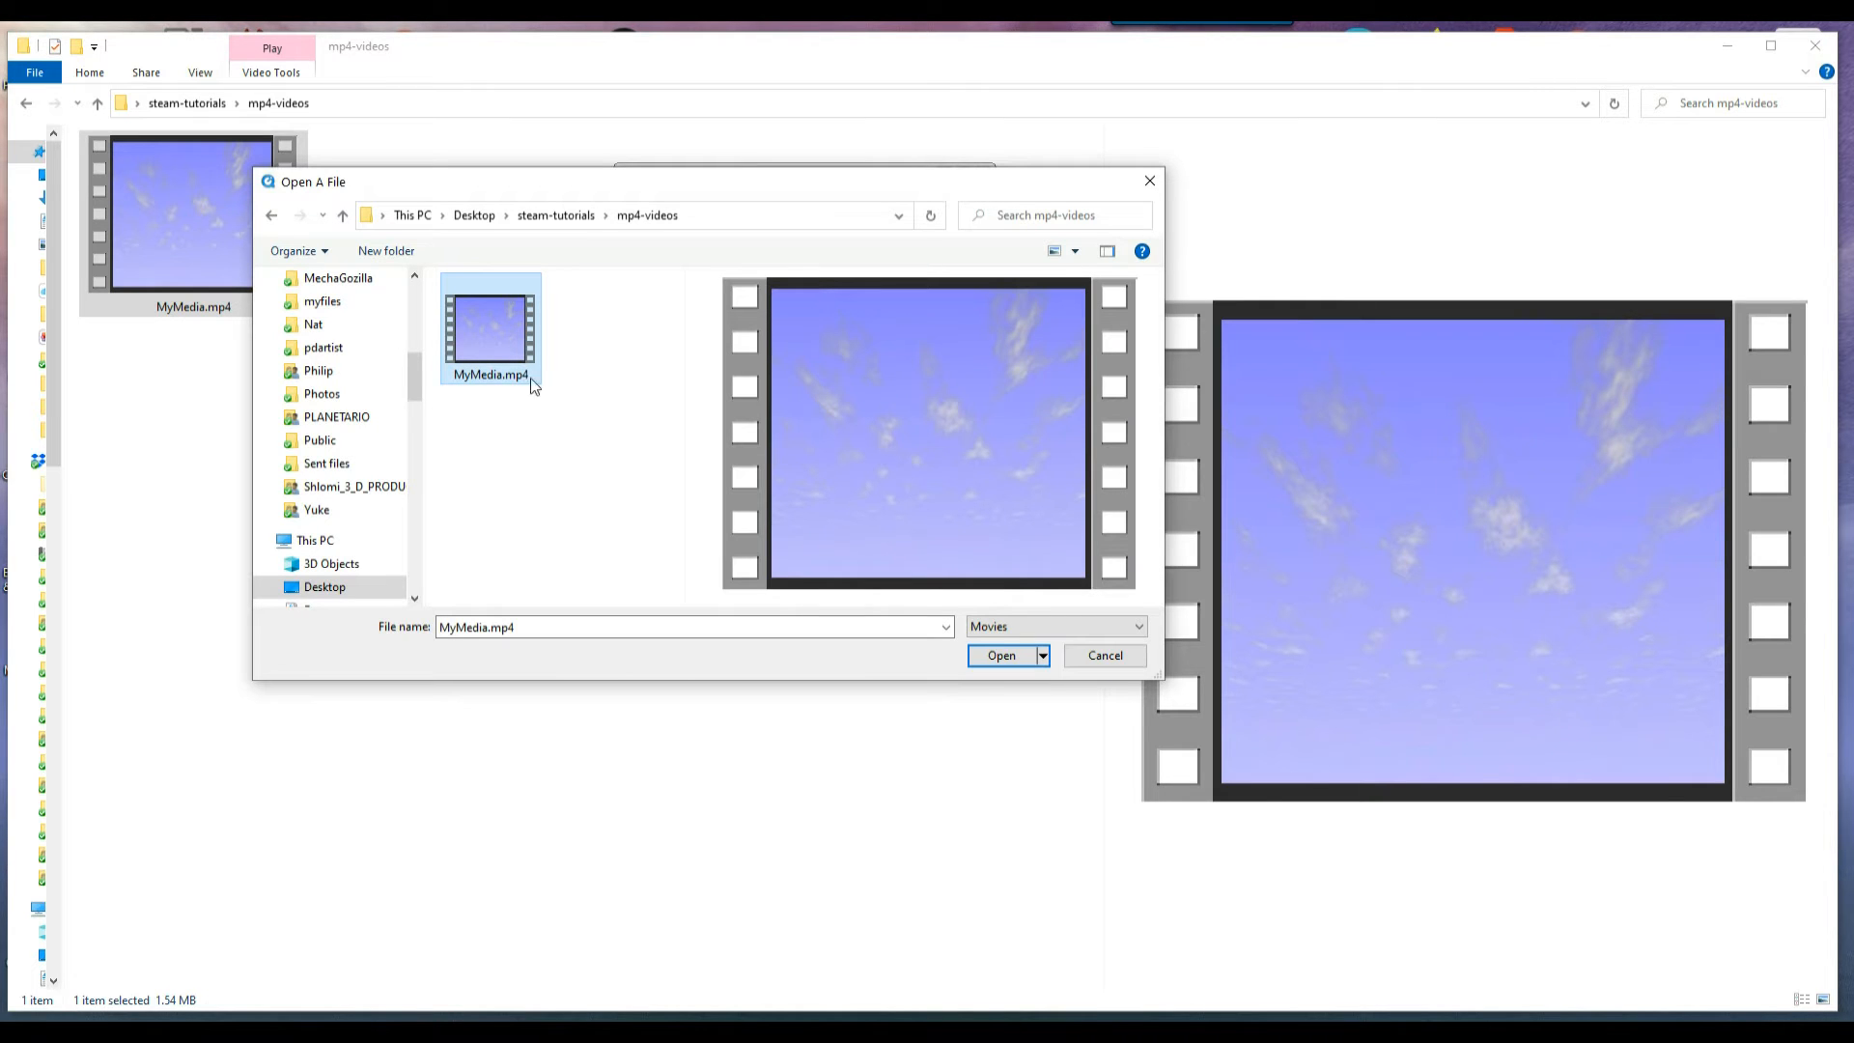
{"action": "left_click", "coordinate": [1002, 657]}
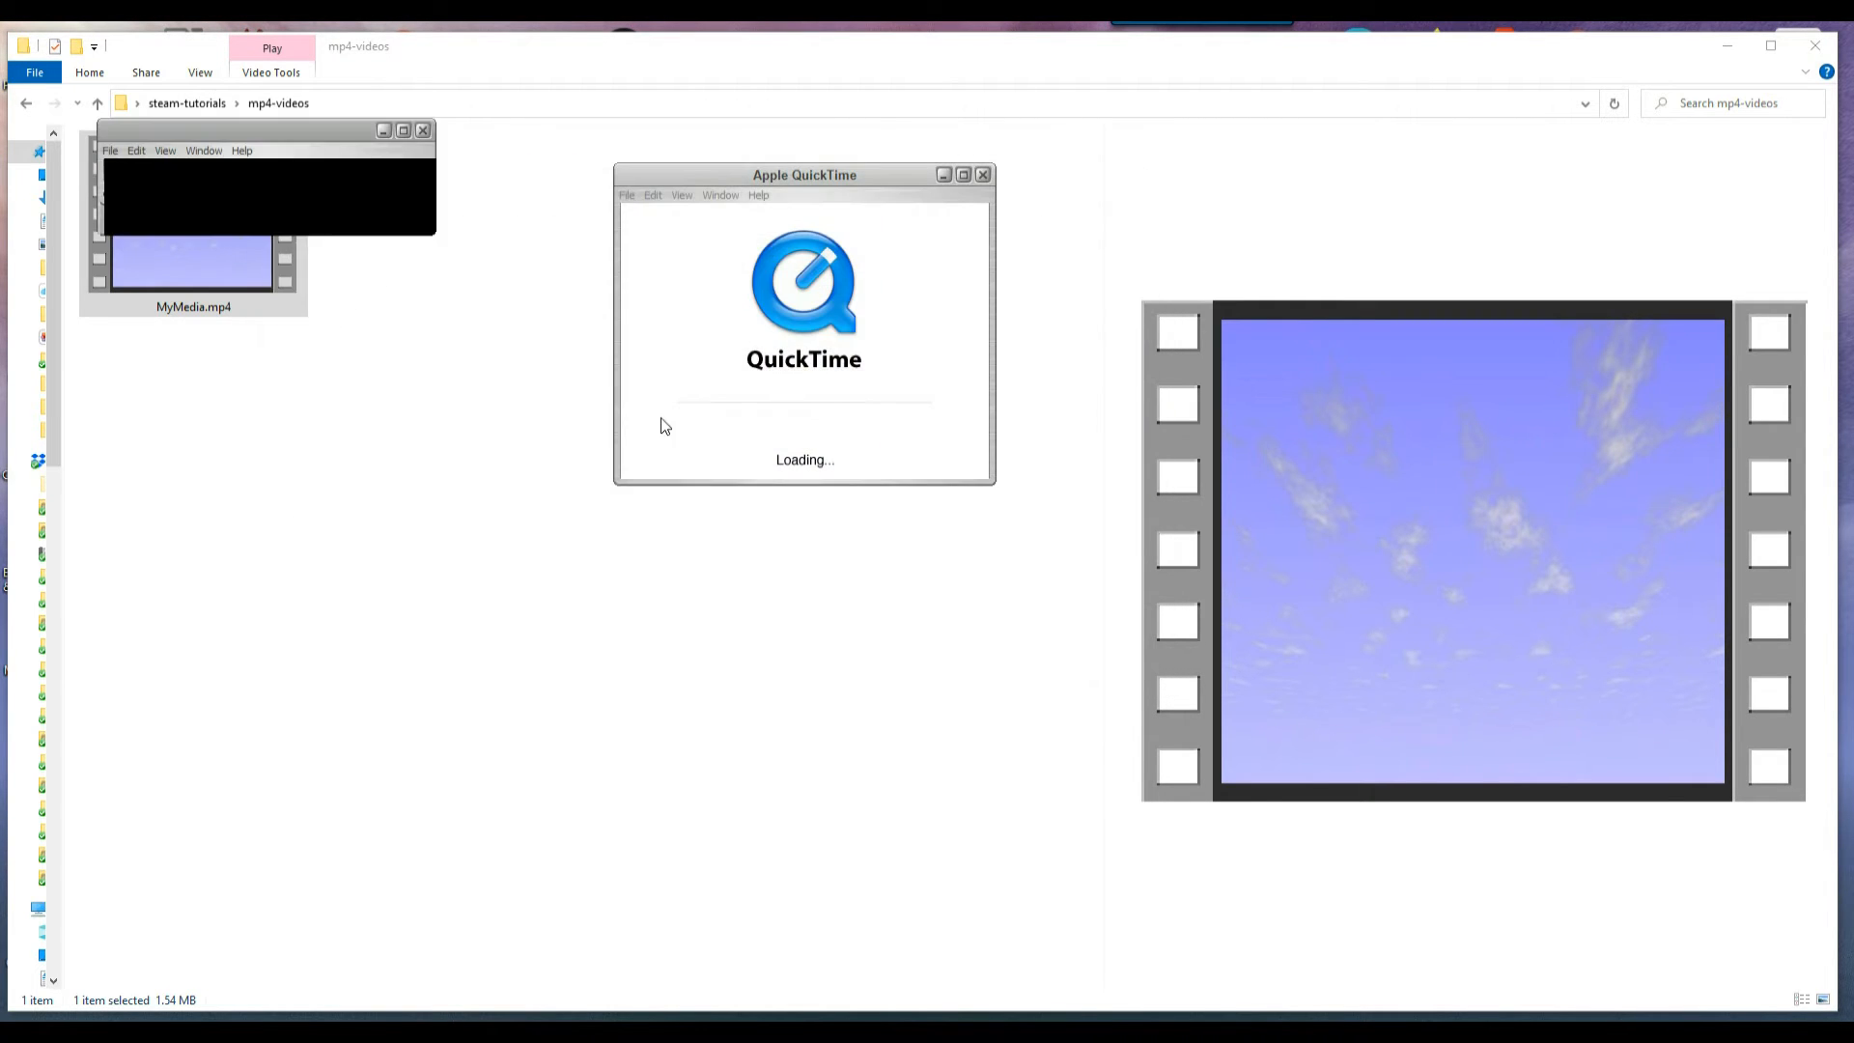
{"action": "left_click", "coordinate": [906, 170]}
{"action": "left_click", "coordinate": [983, 175]}
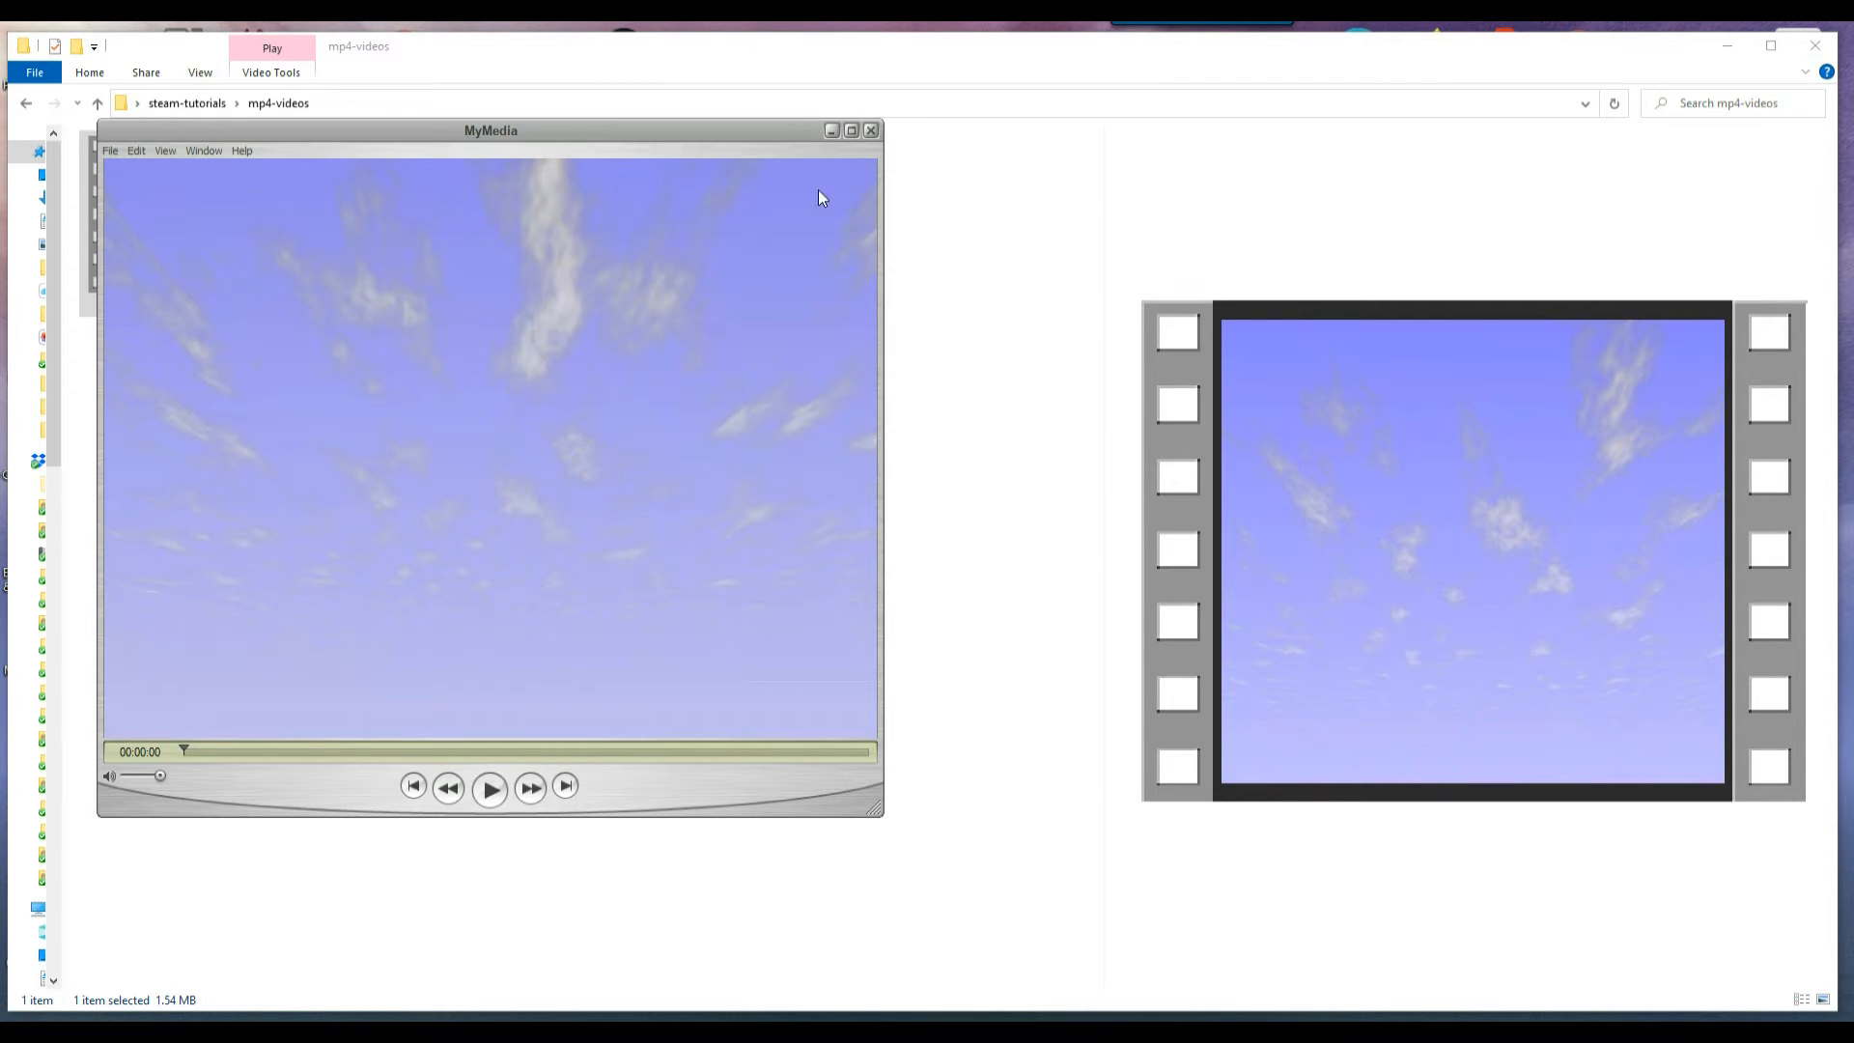
- Move the MyMedia player window clear of the file thumbnail, then play the movie and pause it partway through
{"action": "left_click_drag", "start_coordinate": [559, 129], "coordinate": [792, 120]}
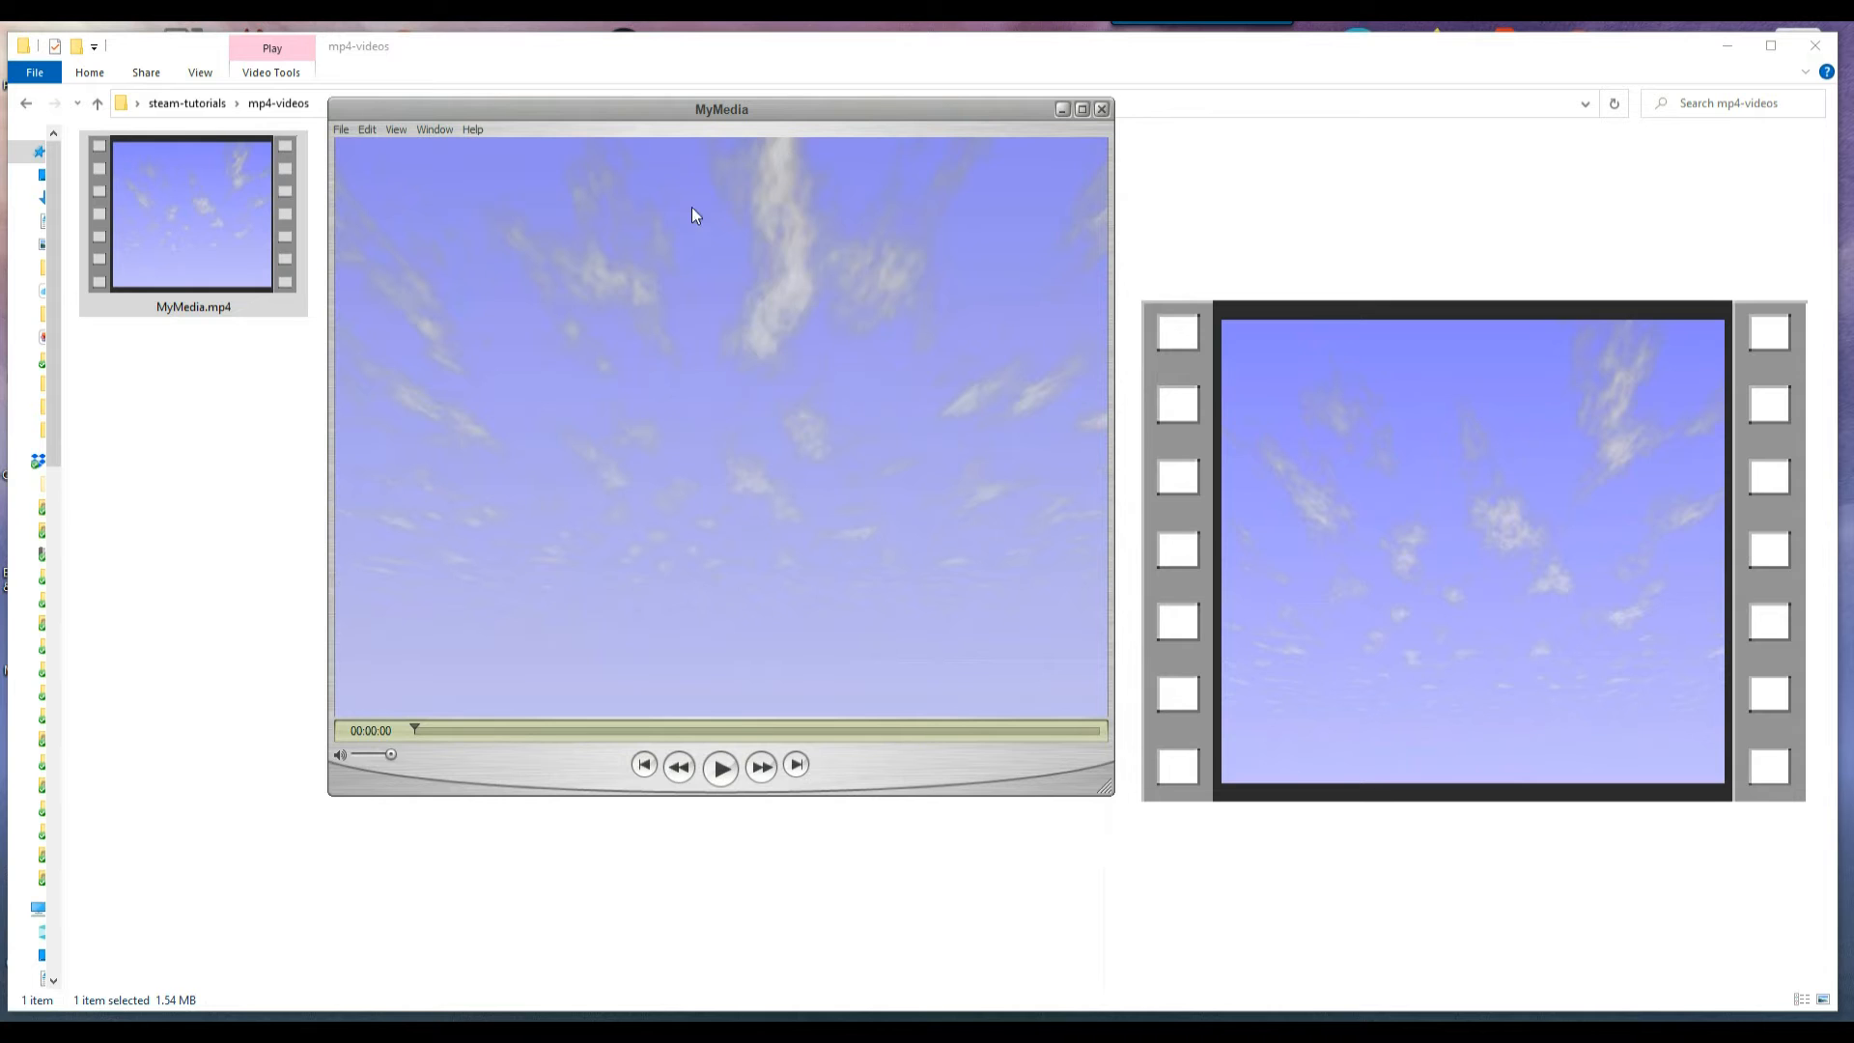
{"action": "left_click", "coordinate": [721, 767]}
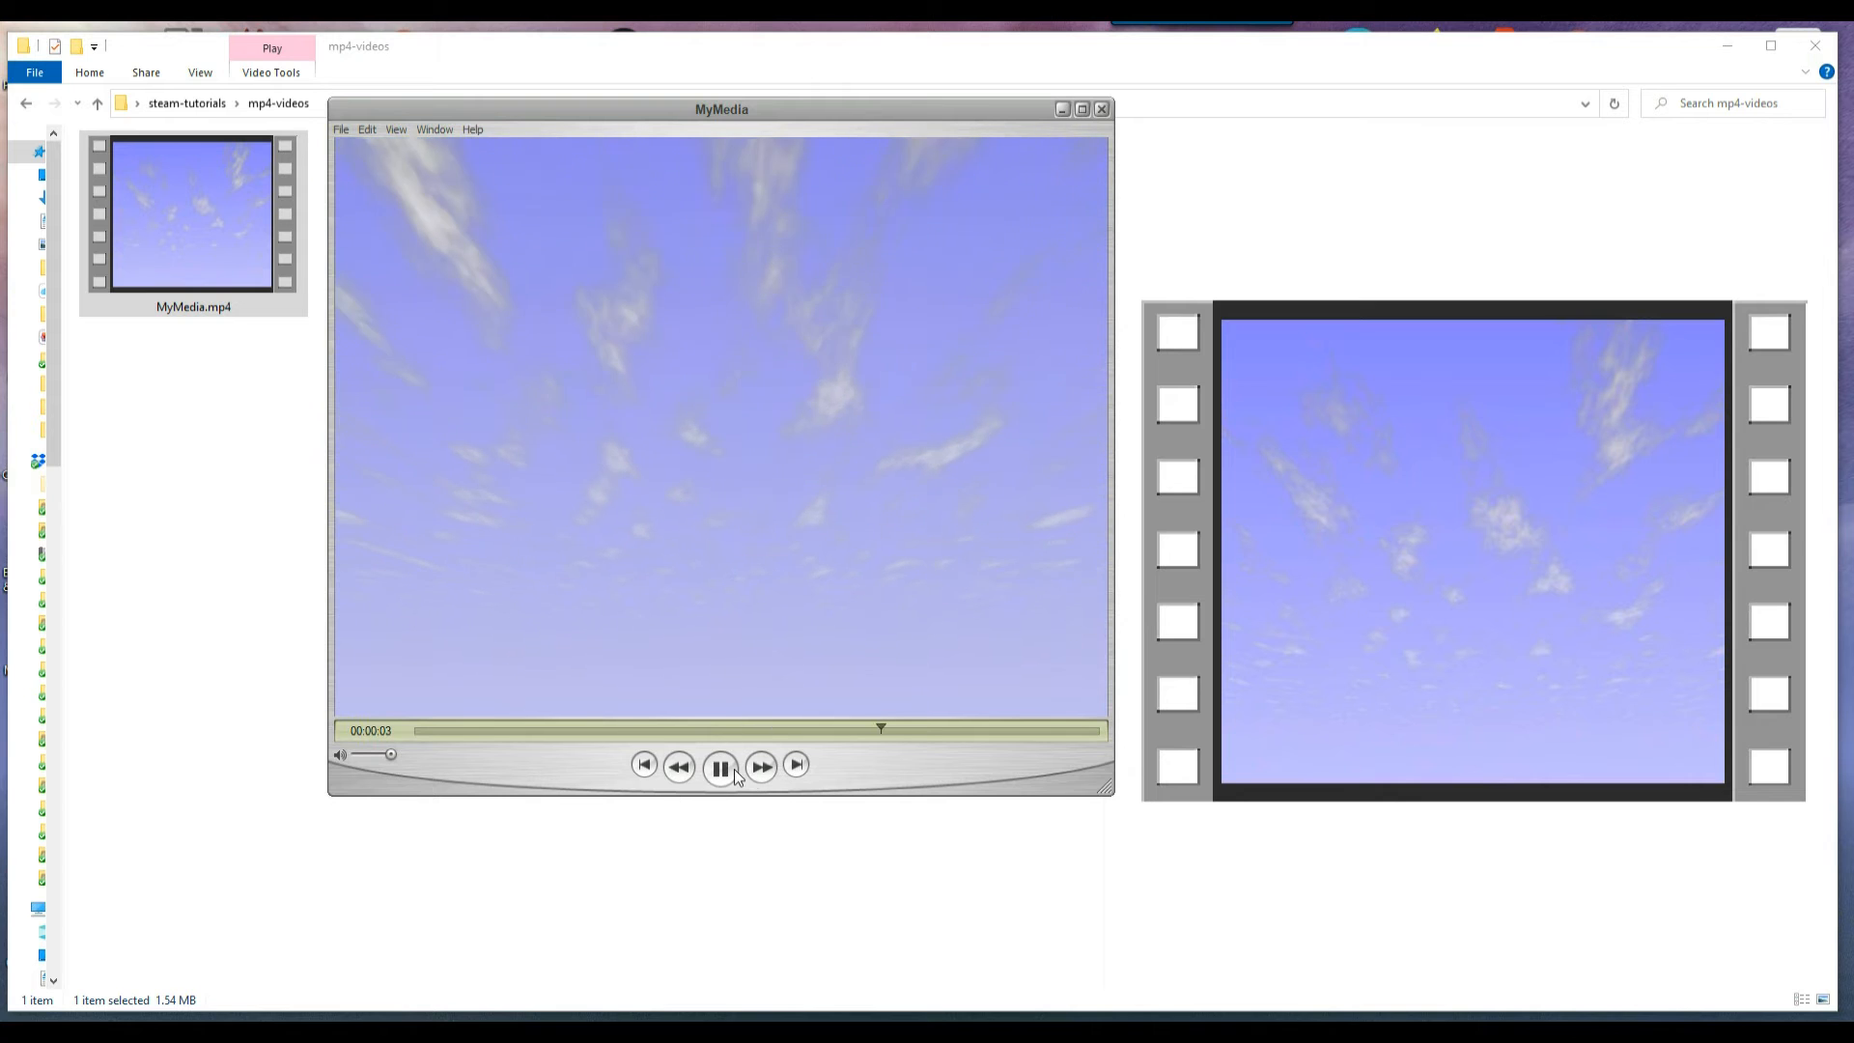
{"action": "left_click", "coordinate": [725, 767]}
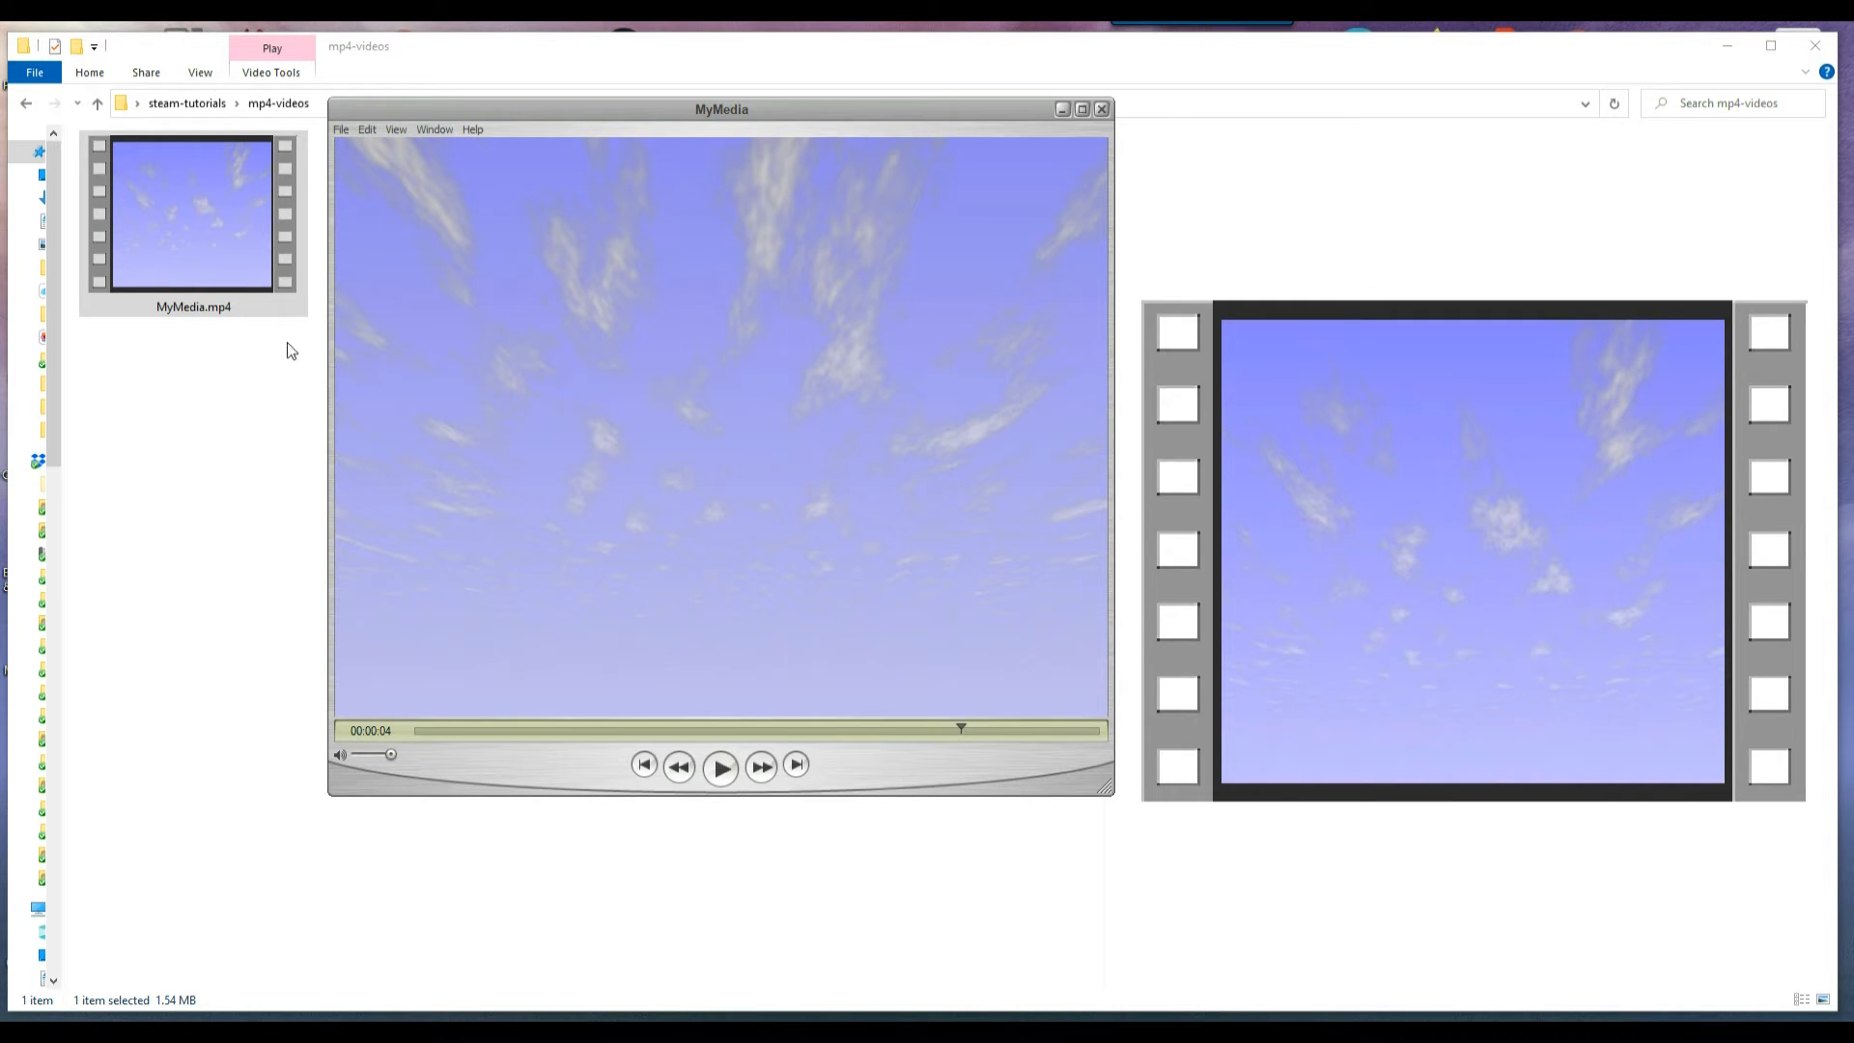
- View the movie at half, normal and double size, then return it to normal size and reposition its window
{"action": "left_click", "coordinate": [427, 131]}
{"action": "mouse_move", "coordinate": [399, 135]}
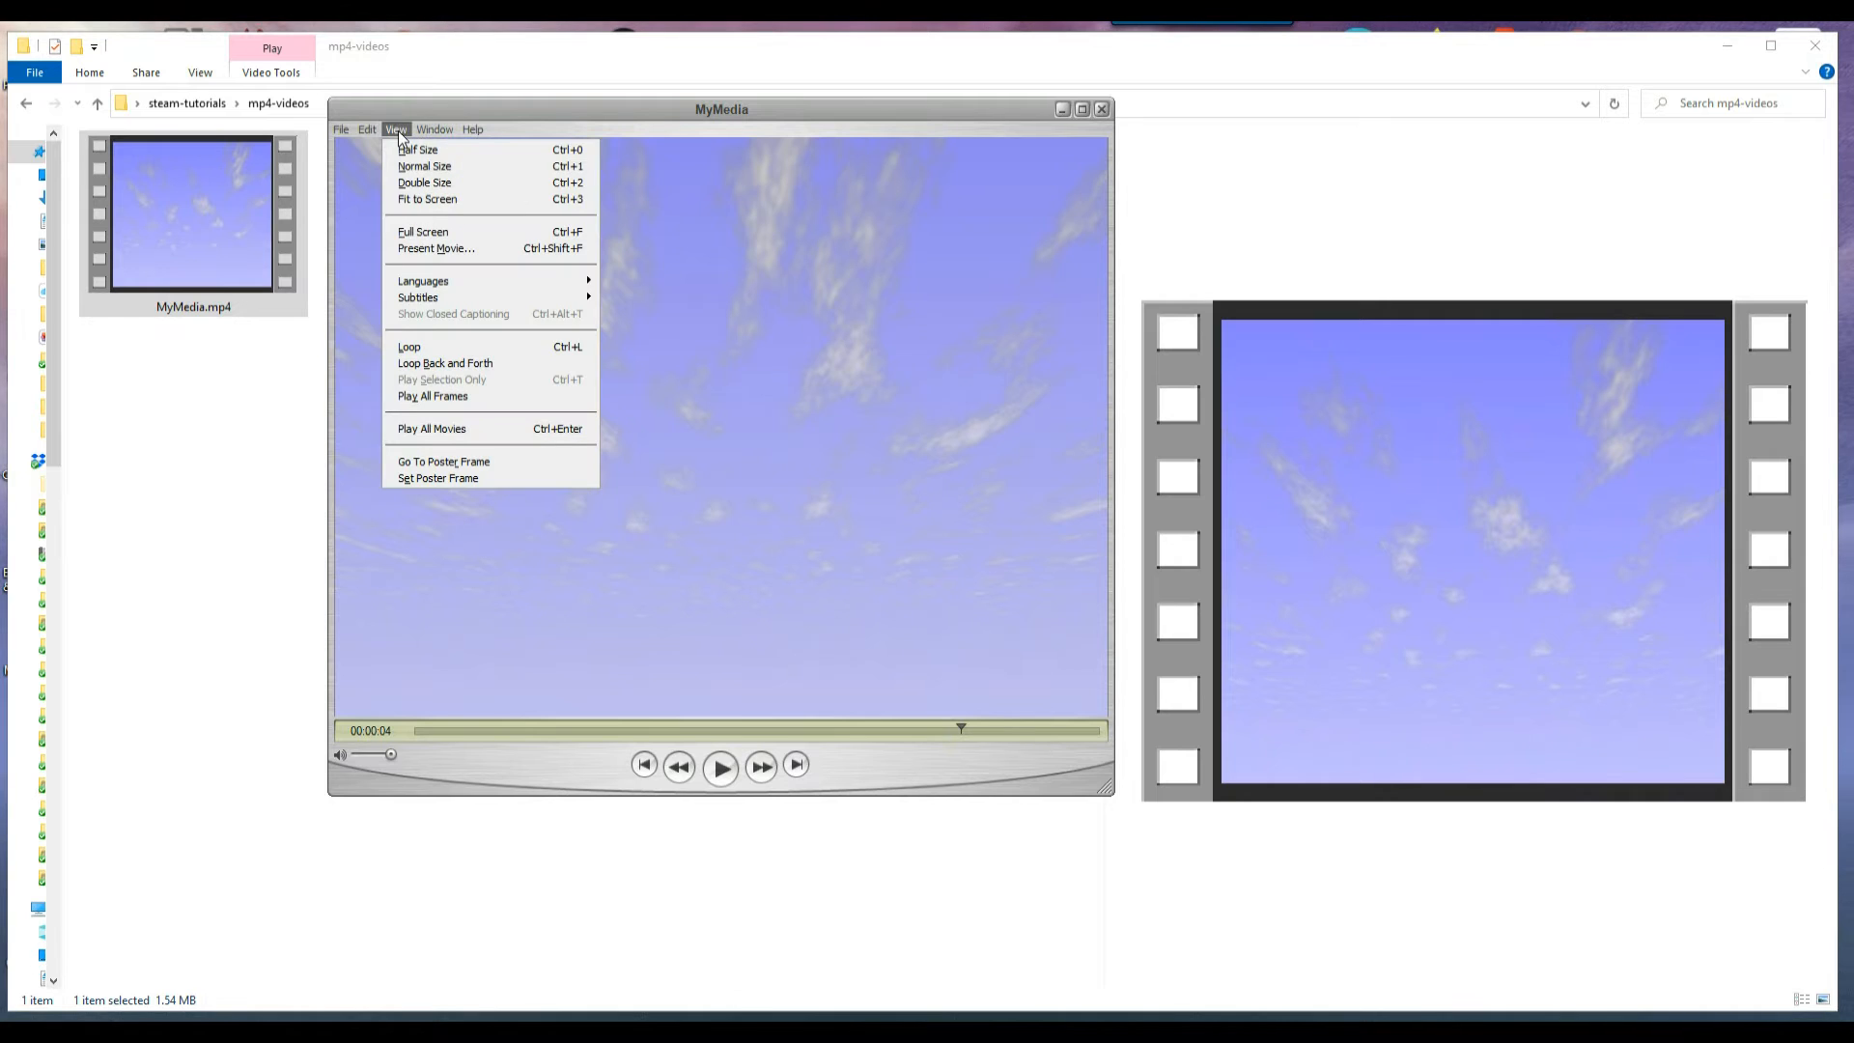
{"action": "left_click", "coordinate": [420, 150]}
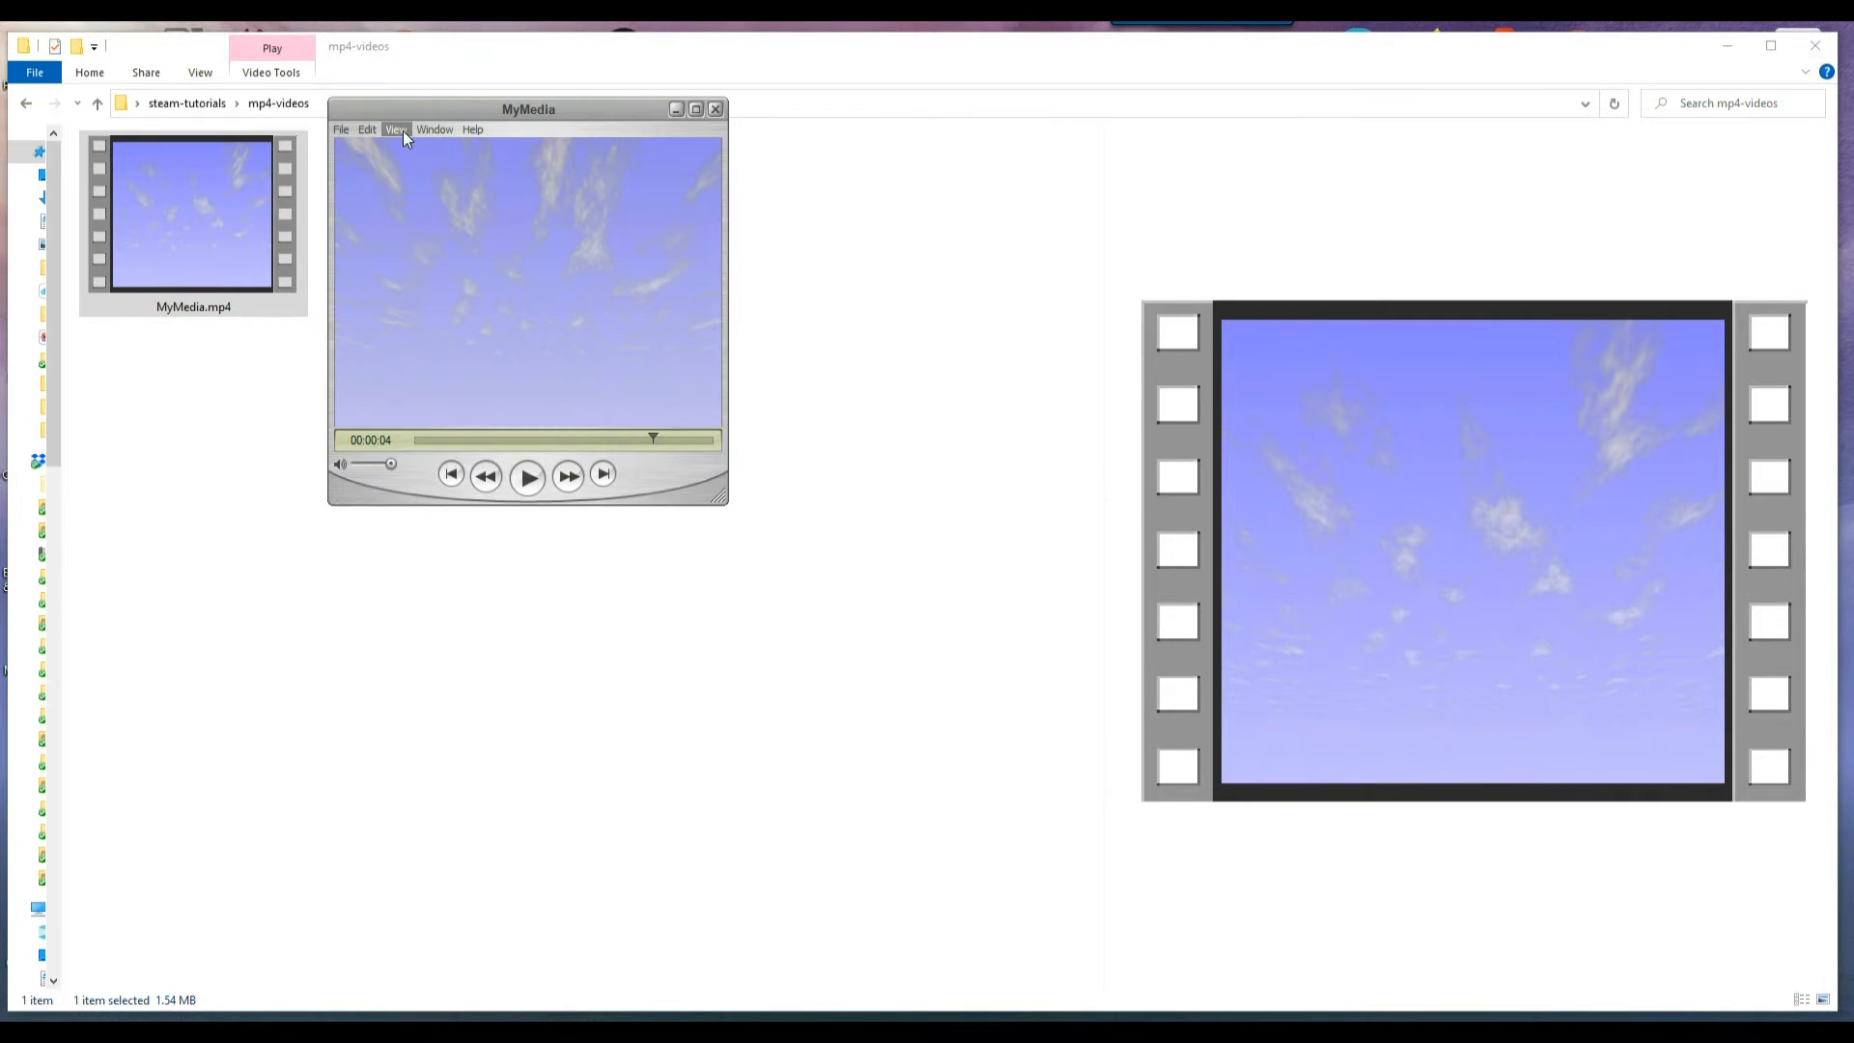
{"action": "left_click", "coordinate": [402, 129]}
{"action": "left_click", "coordinate": [415, 167]}
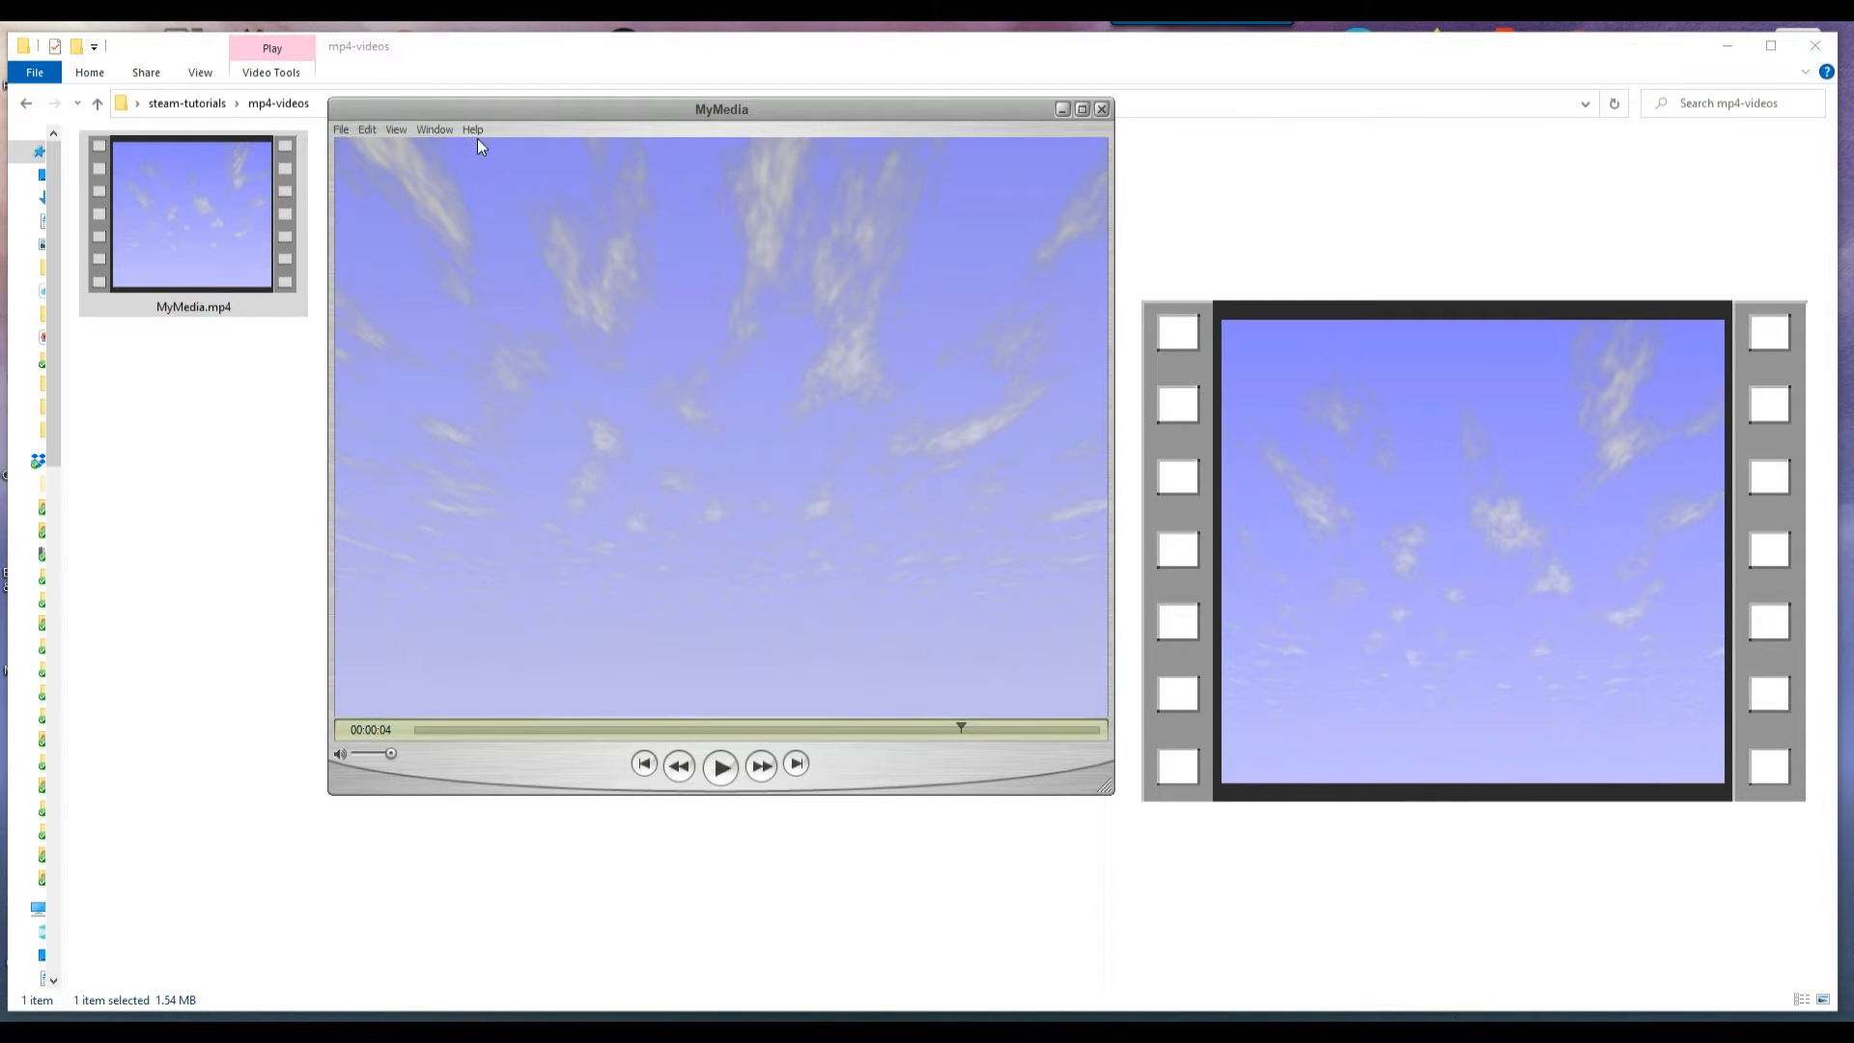
{"action": "left_click", "coordinate": [401, 129]}
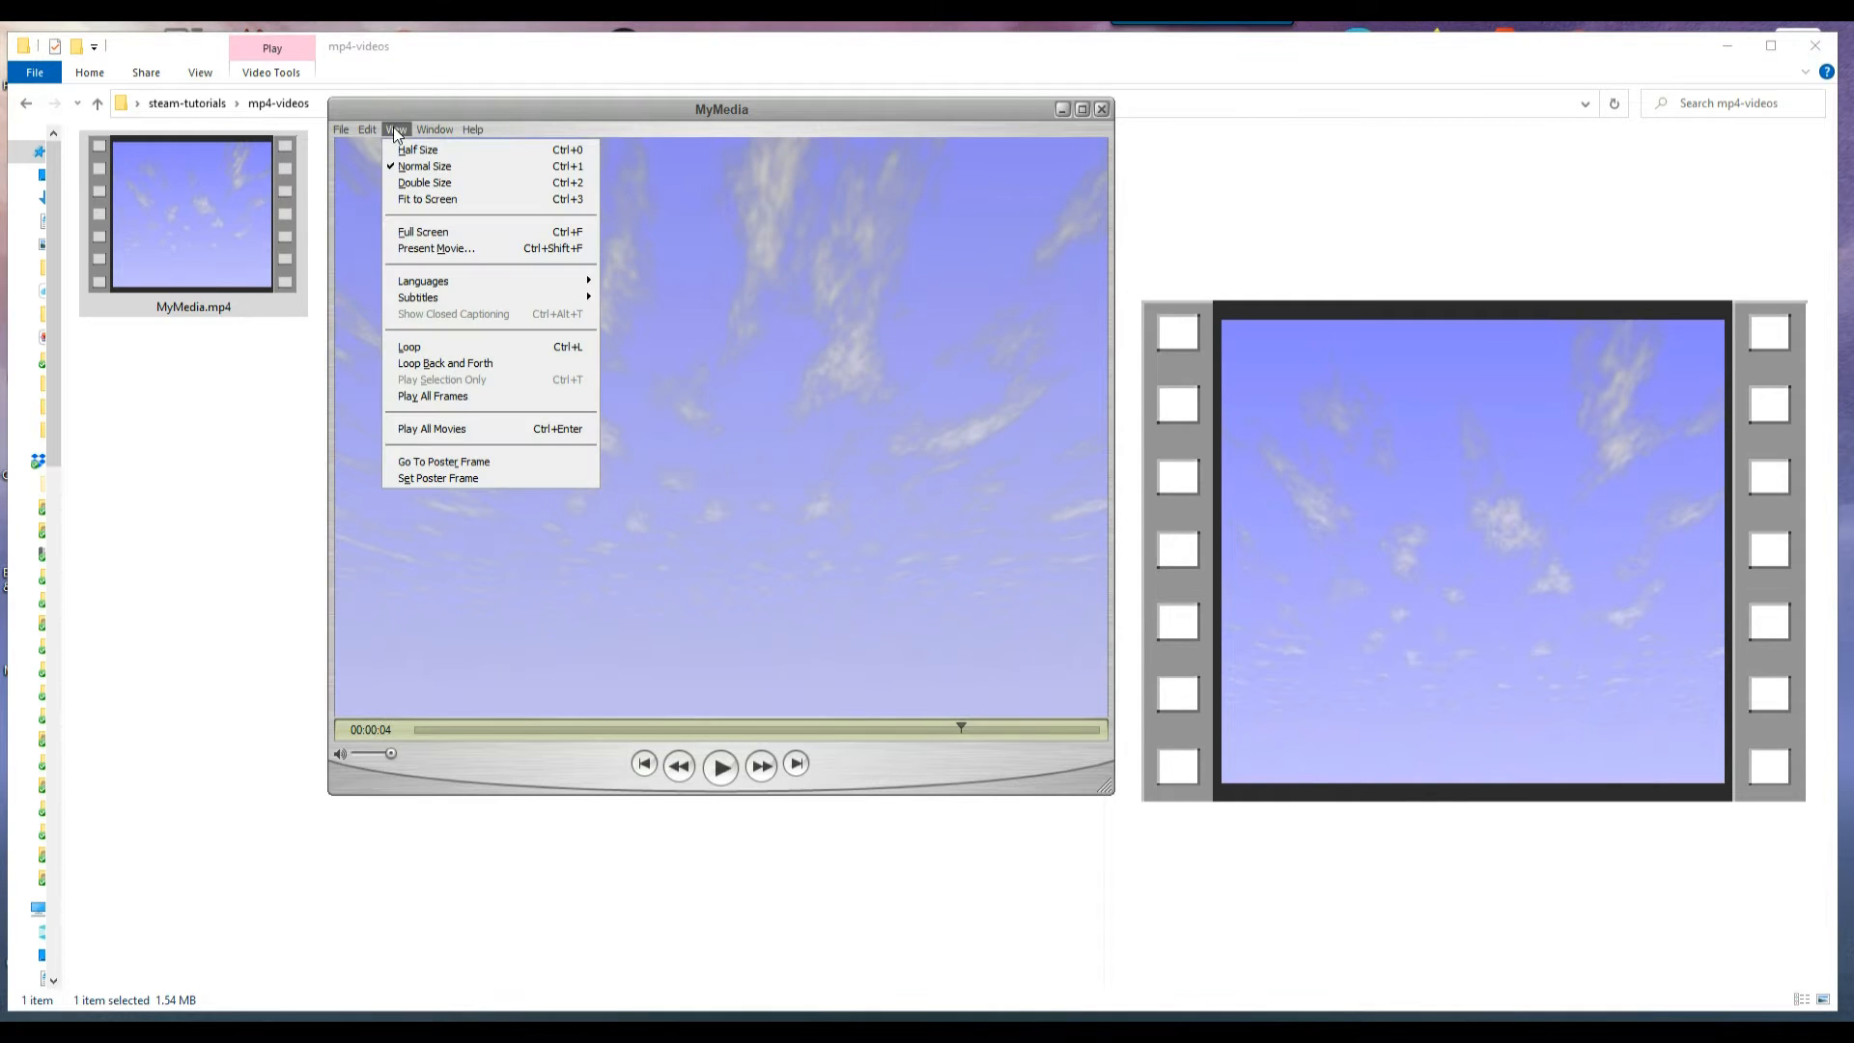
{"action": "left_click", "coordinate": [425, 184]}
{"action": "left_click", "coordinate": [360, 53]}
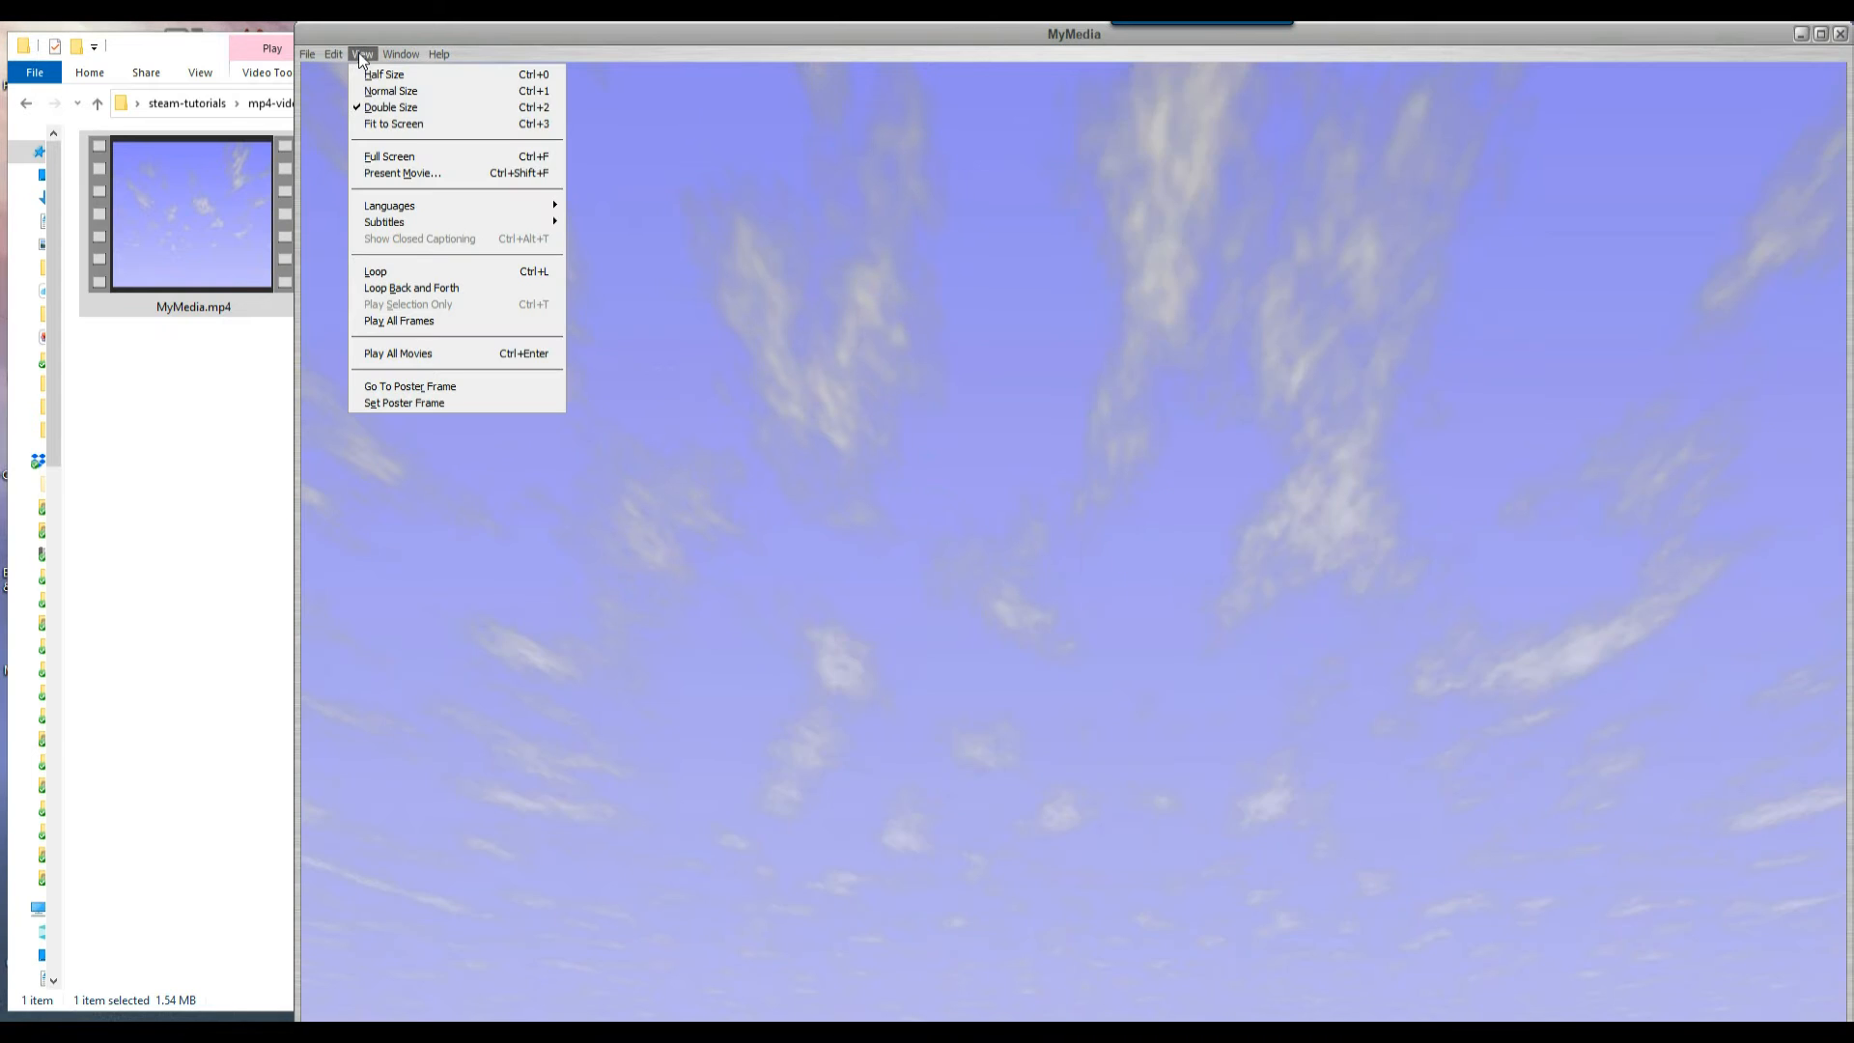
{"action": "left_click", "coordinate": [408, 92]}
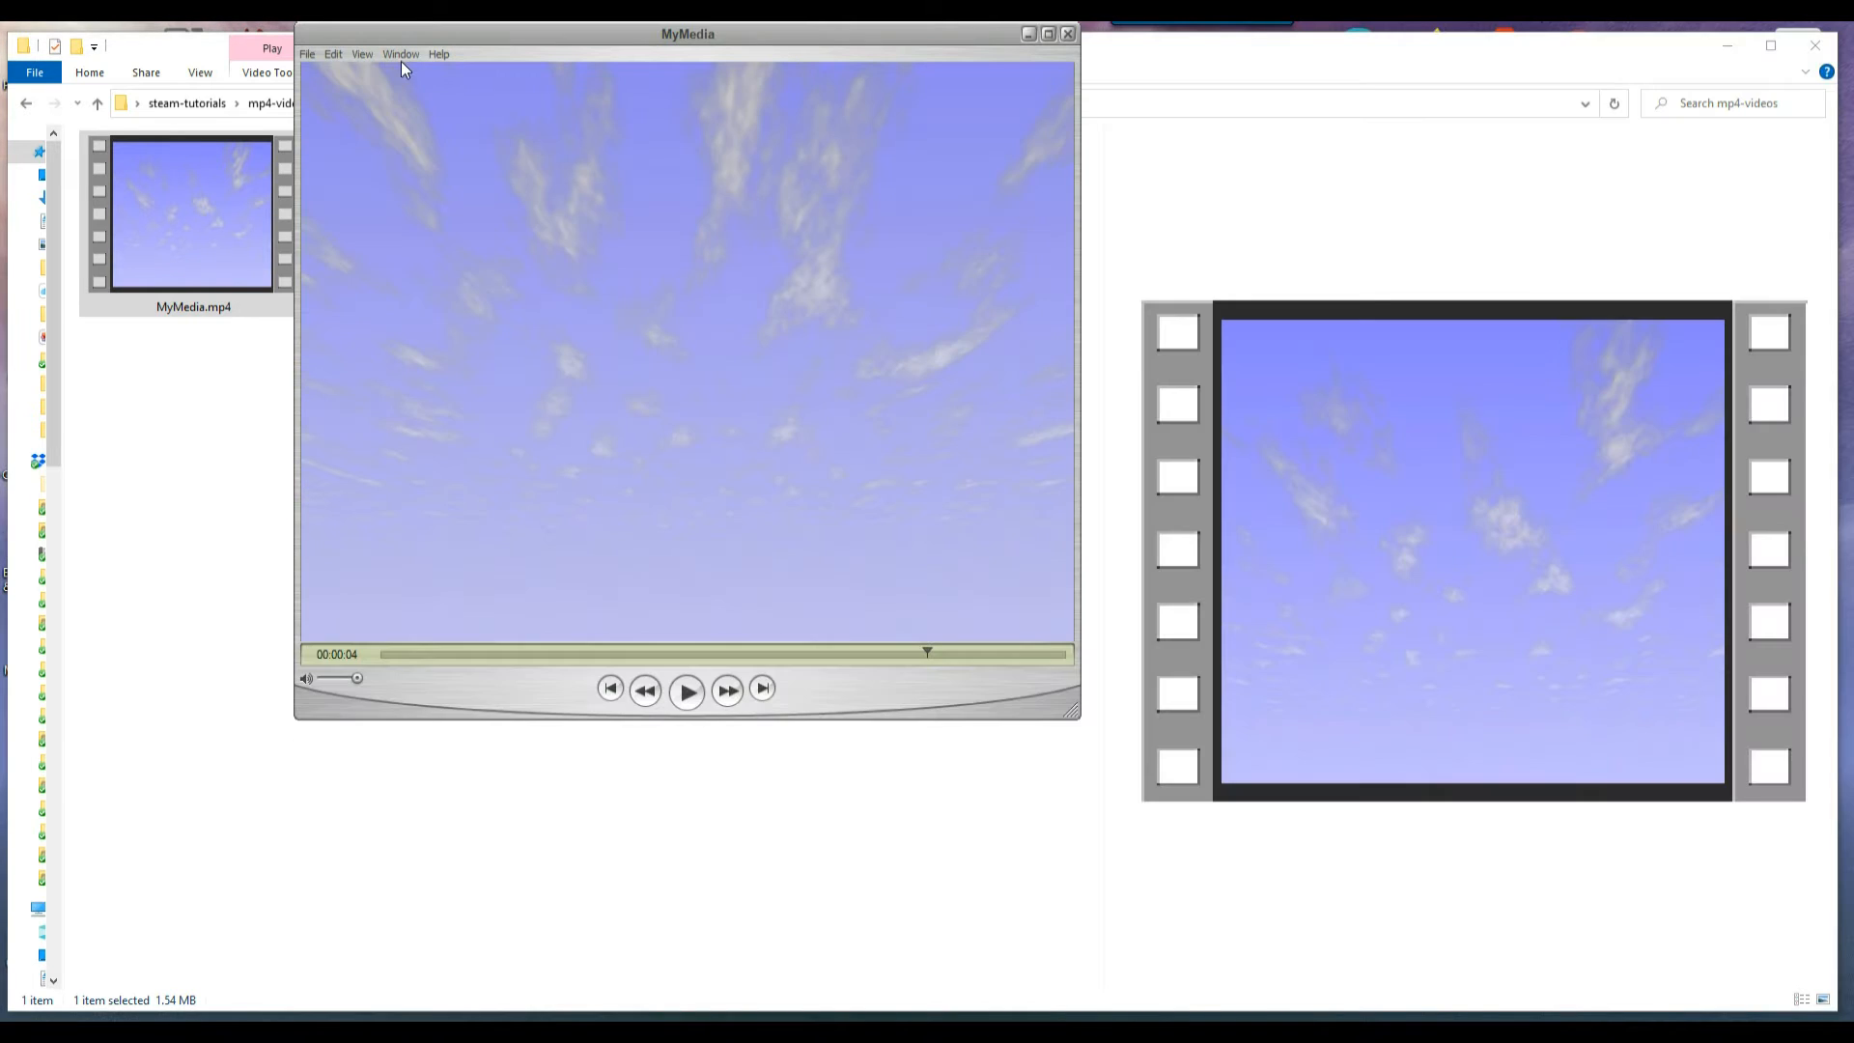
{"action": "left_click_drag", "start_coordinate": [402, 33], "coordinate": [442, 113]}
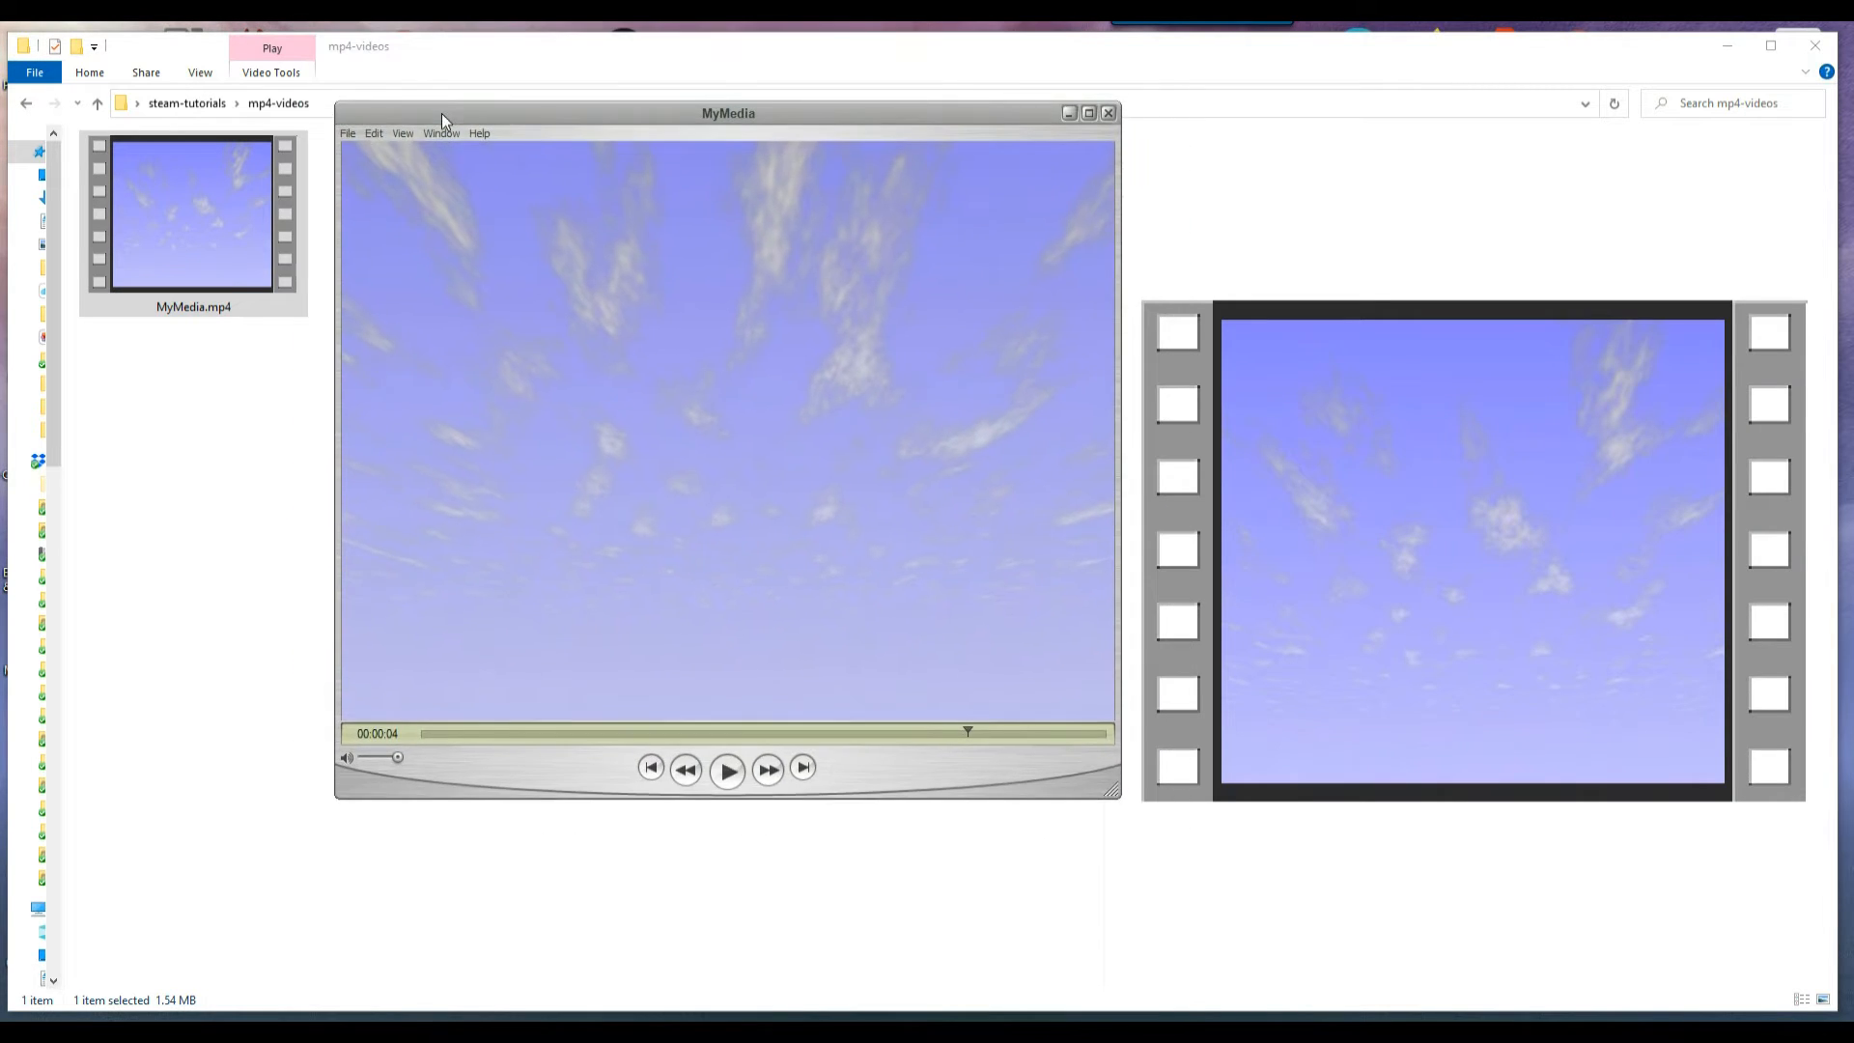
- Start exporting the movie, choose the mp4-videos folder as the save location, and move the export dialog clear of the thumbnail preview
{"action": "left_click", "coordinate": [345, 134]}
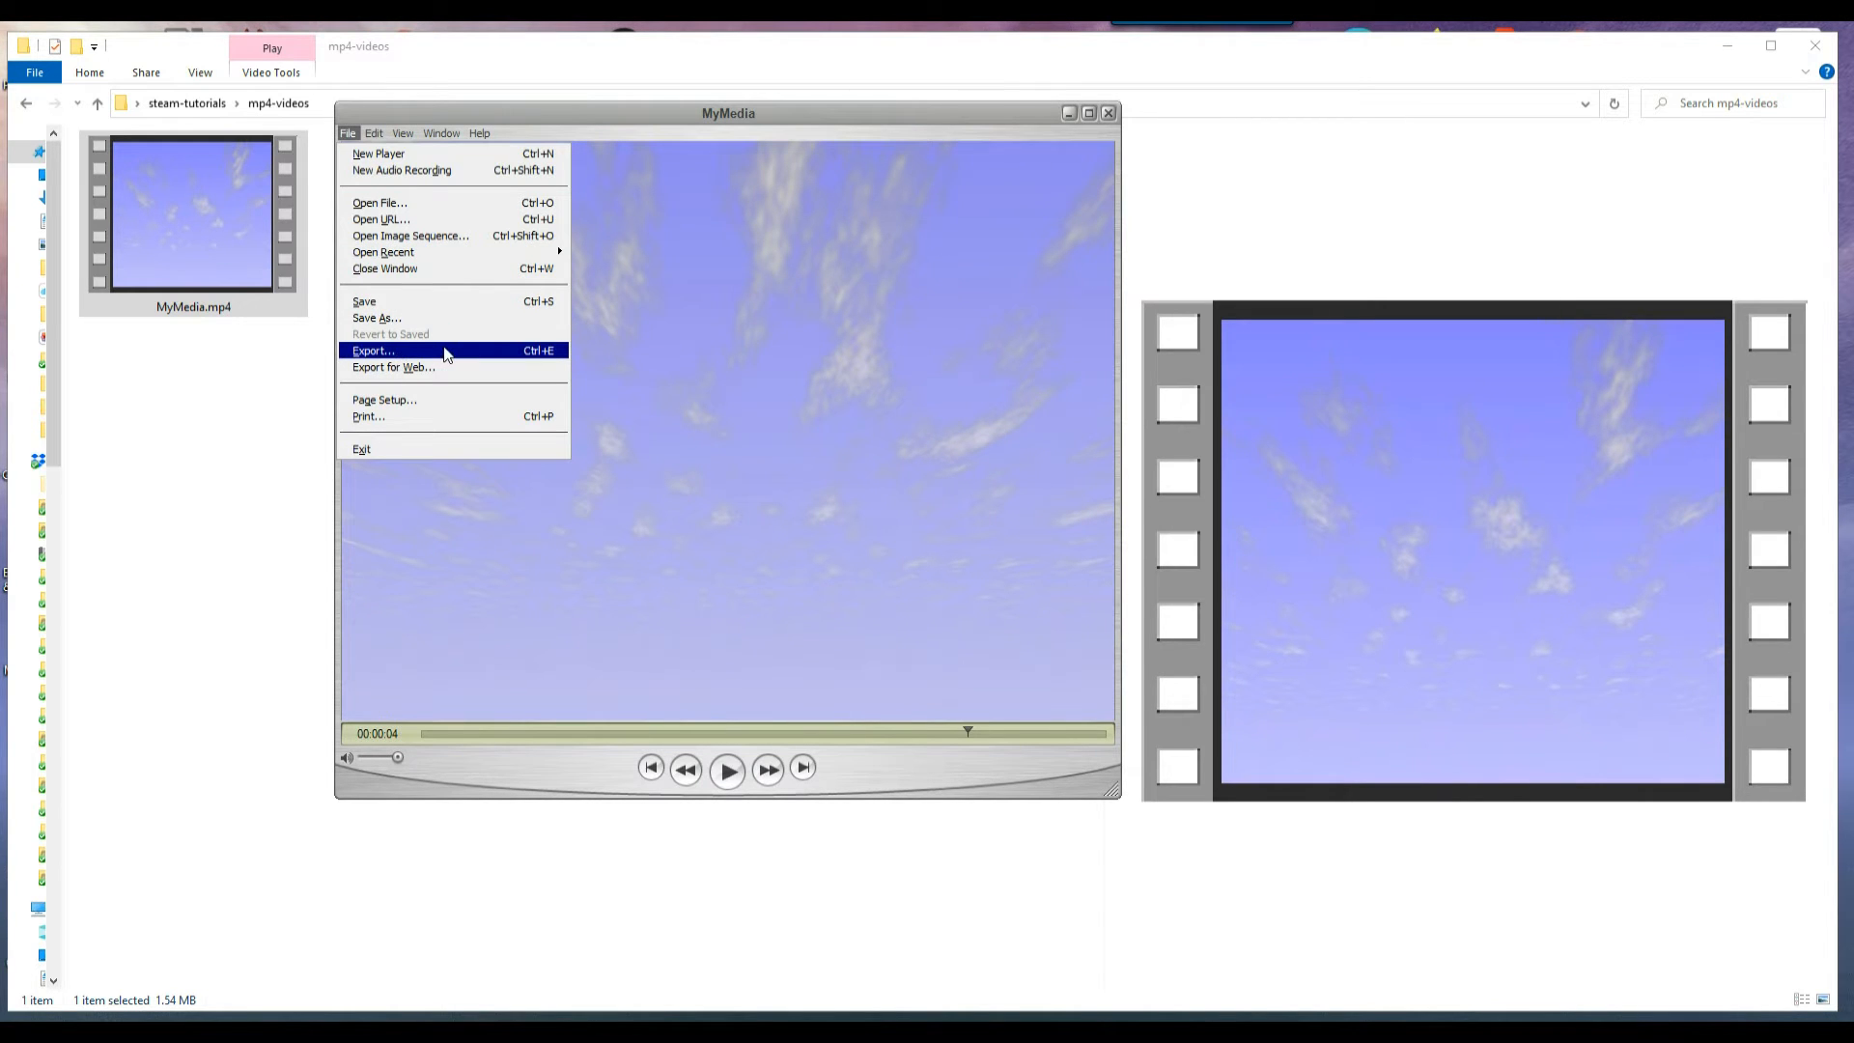
{"action": "left_click", "coordinate": [396, 355]}
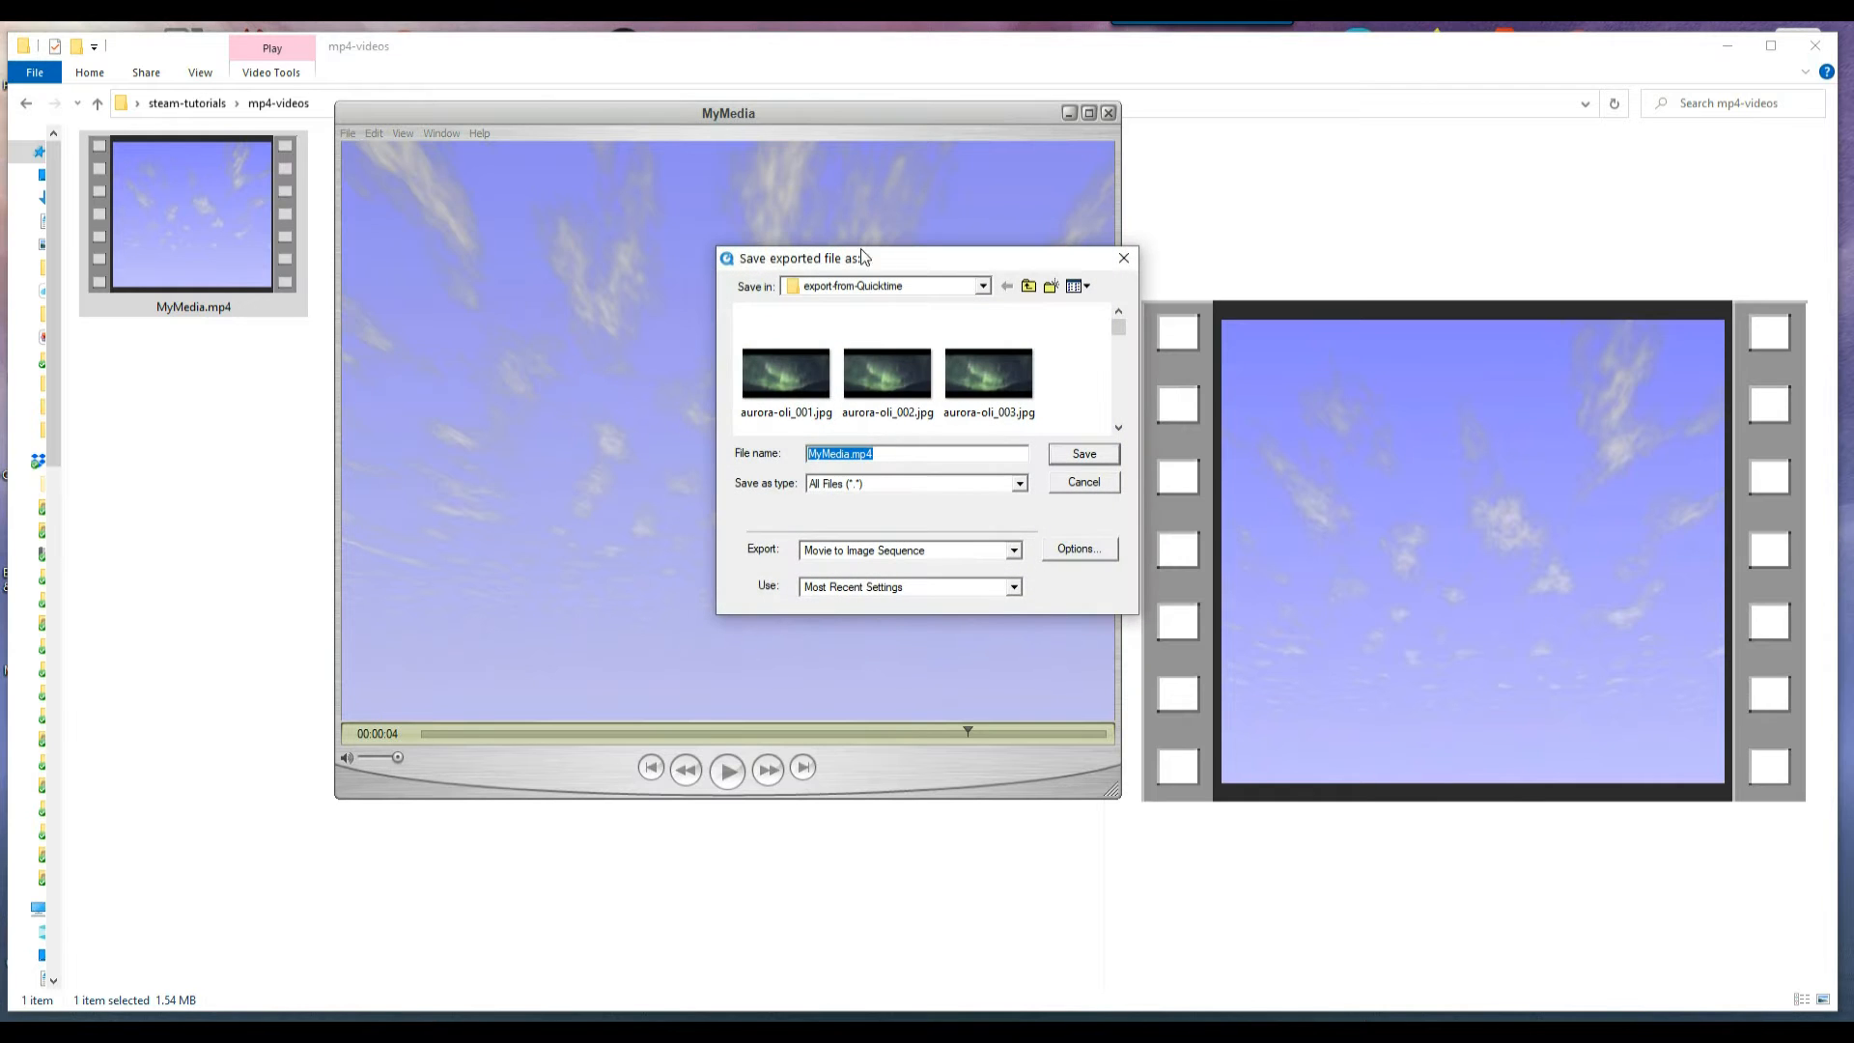
{"action": "left_click_drag", "start_coordinate": [896, 264], "coordinate": [618, 175]}
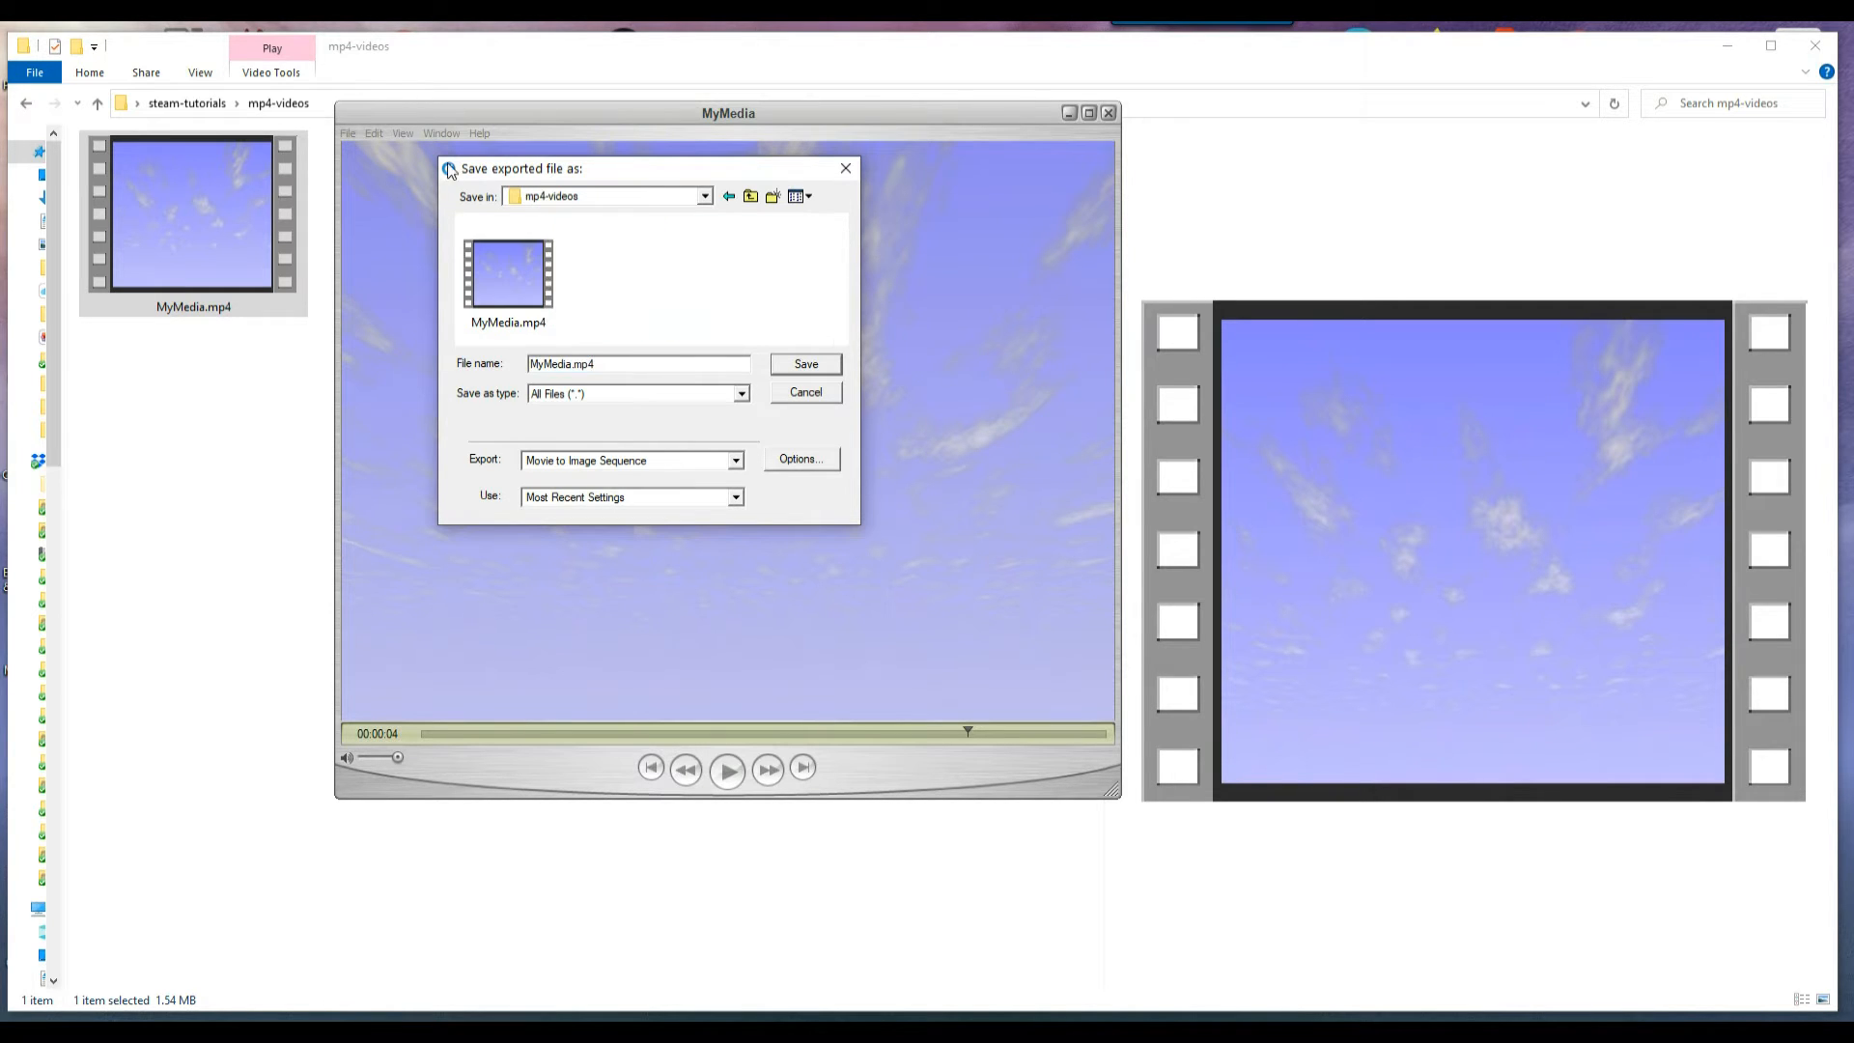
{"action": "left_click", "coordinate": [580, 199]}
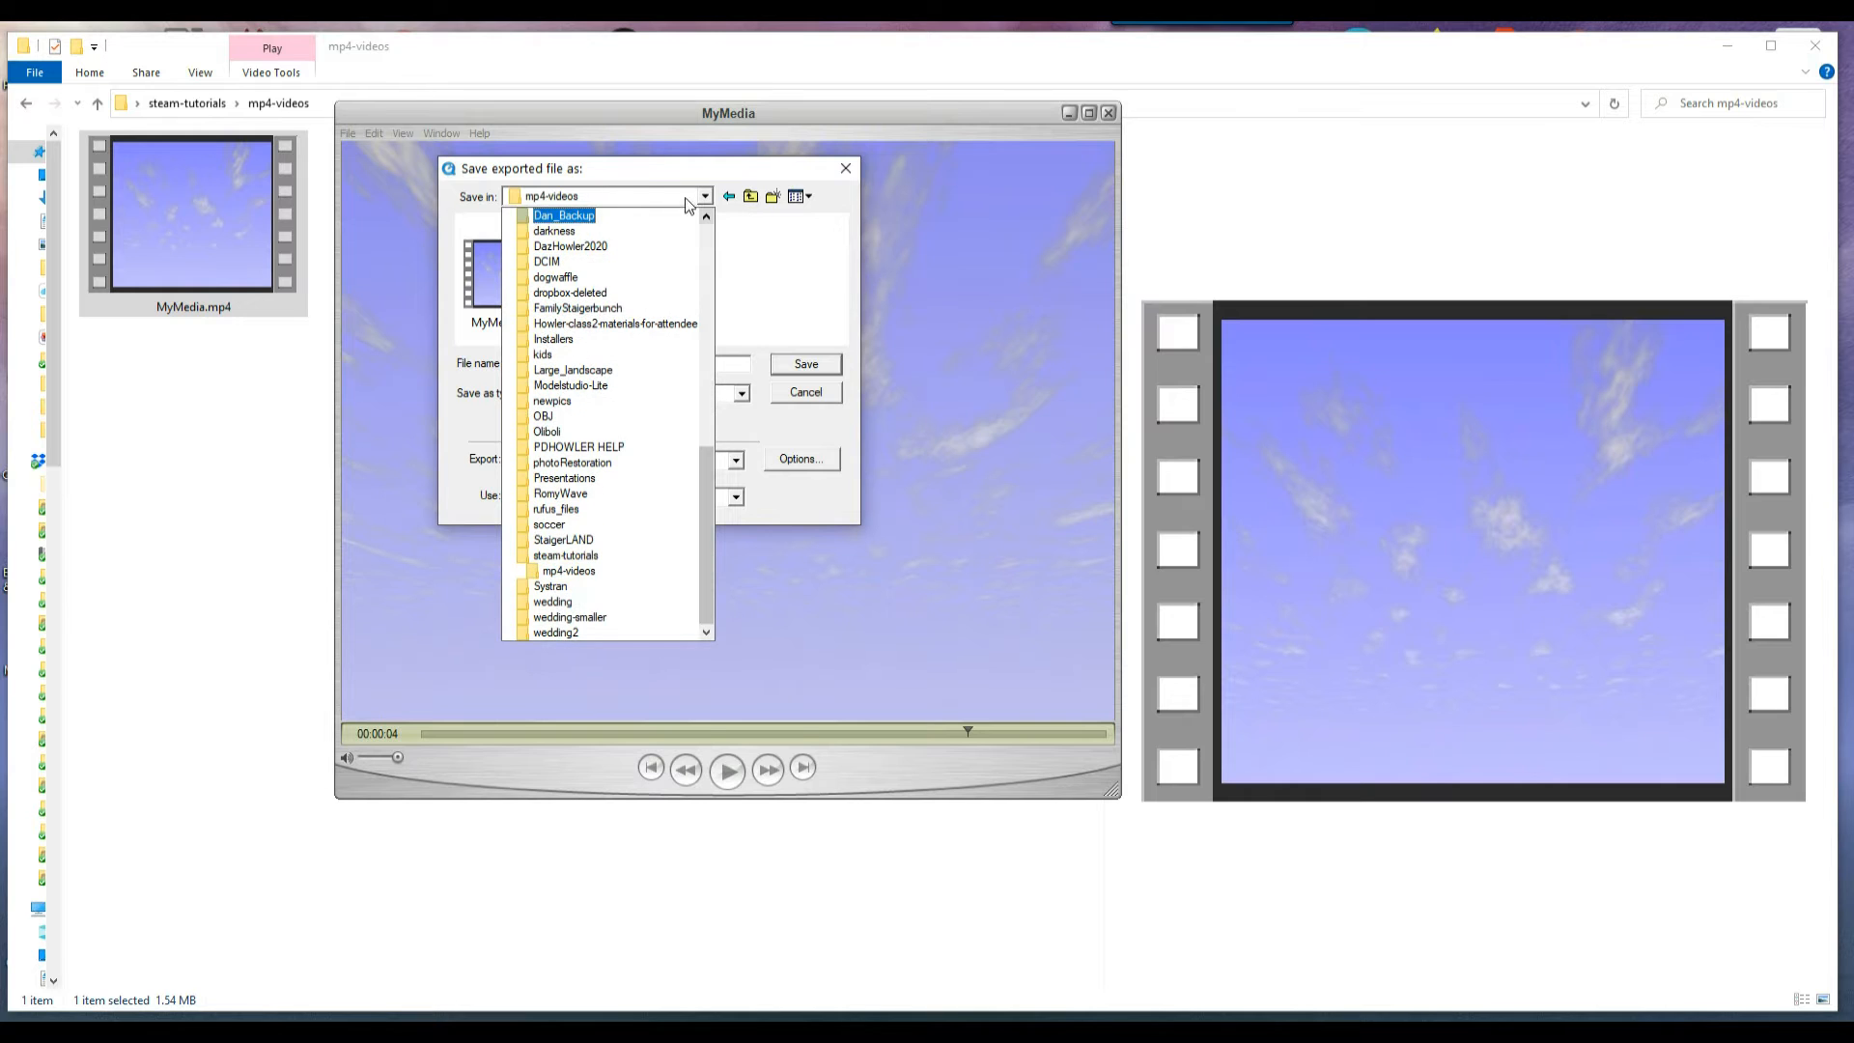
{"action": "left_click", "coordinate": [645, 170]}
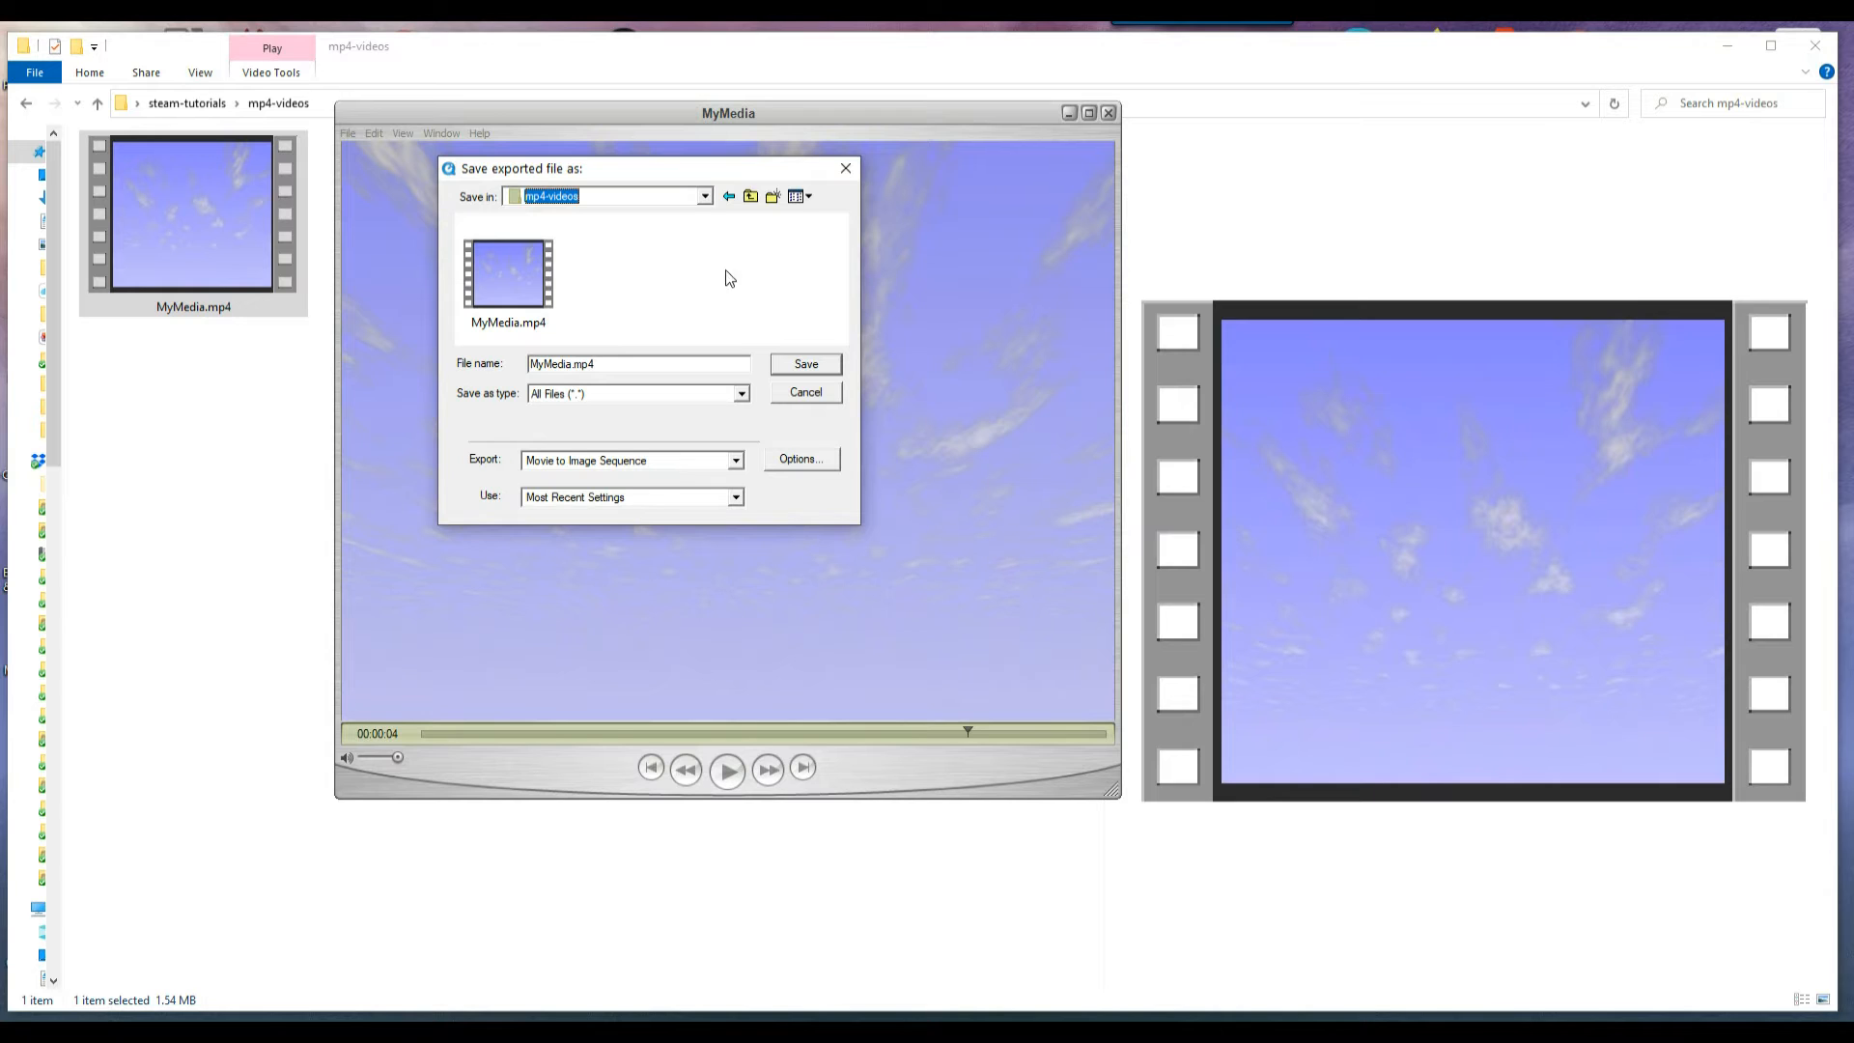
- Create a new folder named re-exported-MyMedia-PNG inside the mp4-videos folder
{"action": "left_click", "coordinate": [773, 196]}
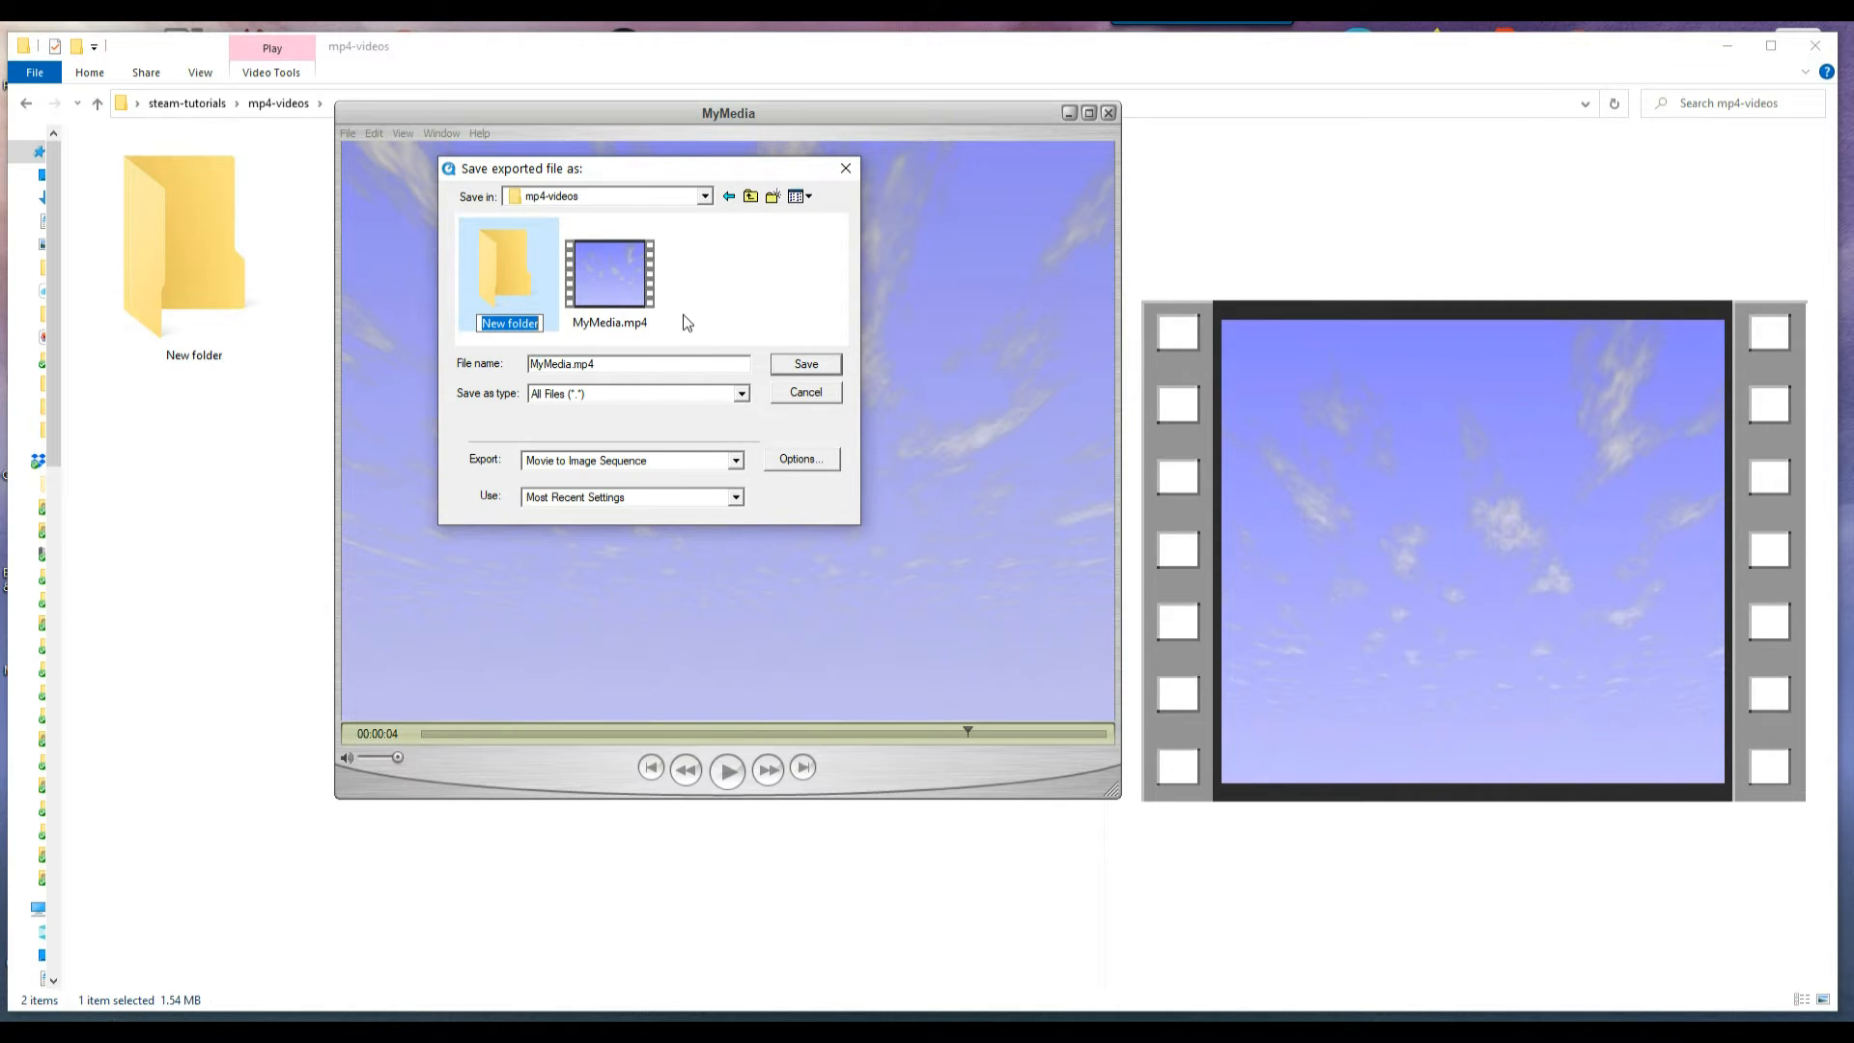
{"action": "type", "text": "re-exported-MyMedia"}
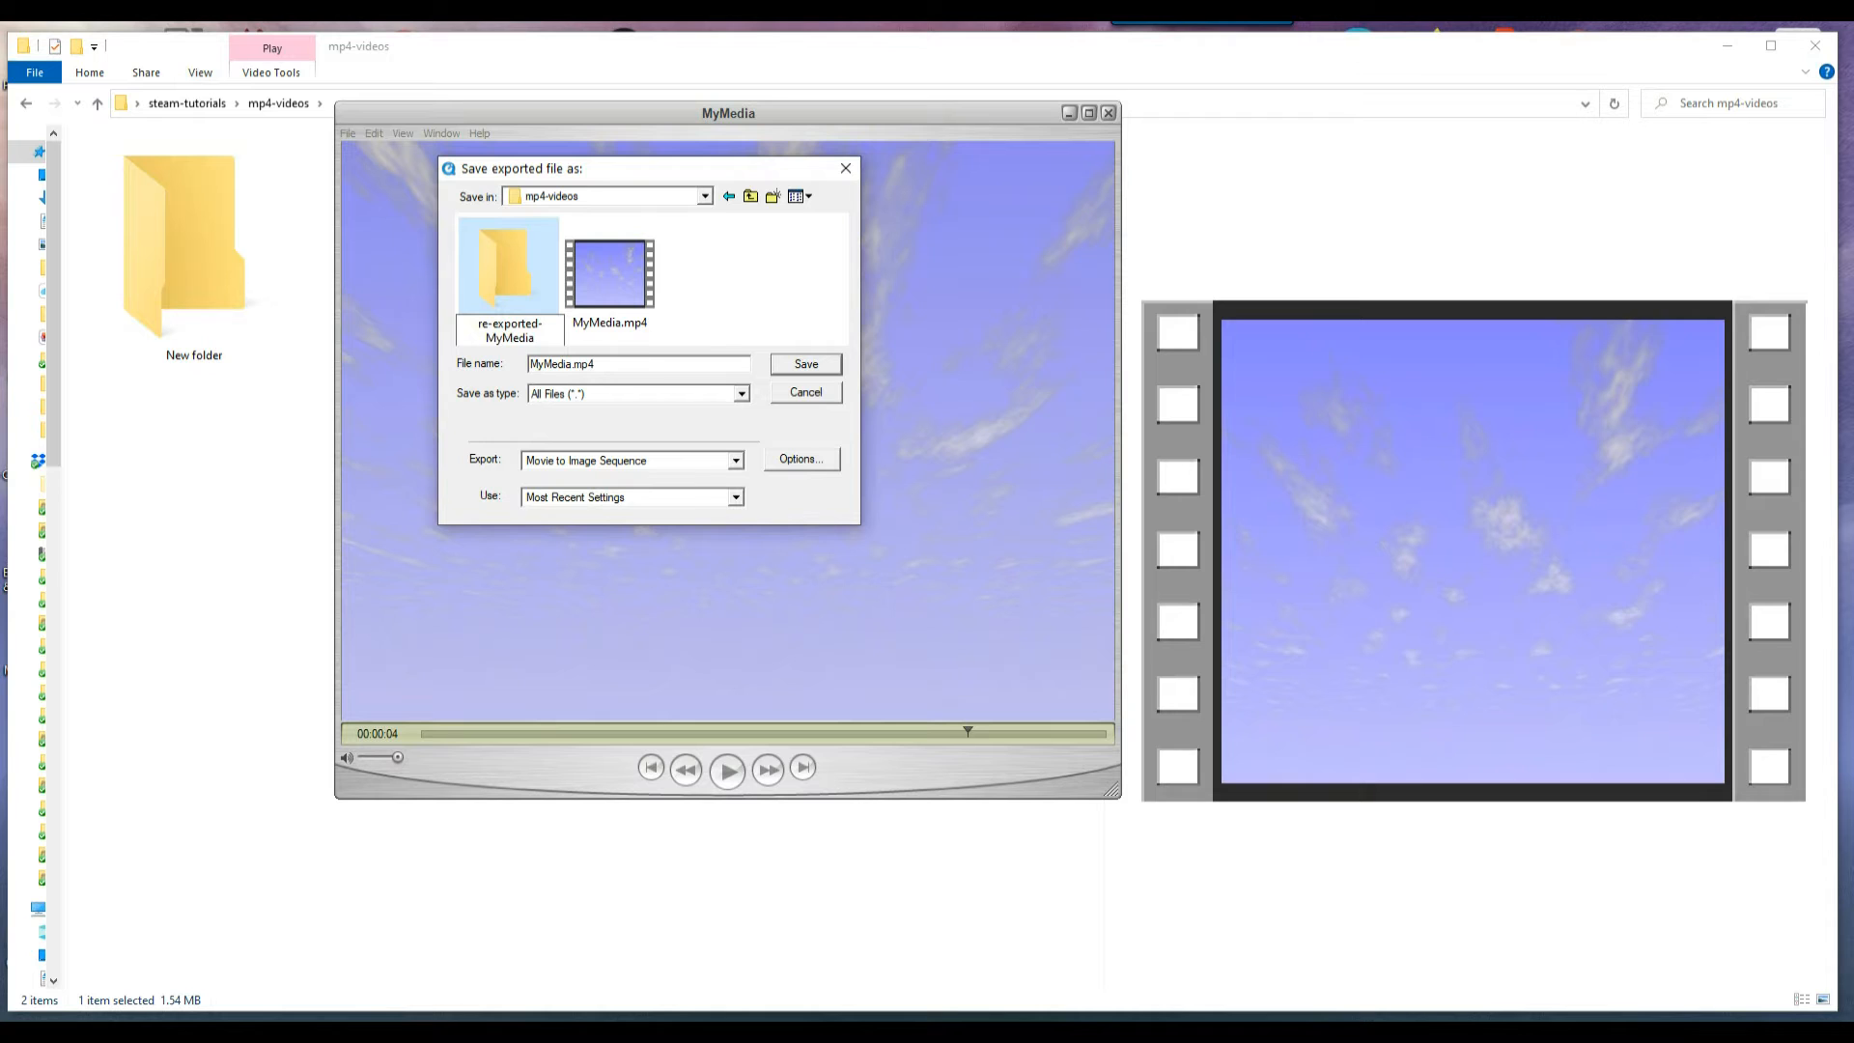
{"action": "left_click", "coordinate": [530, 275]}
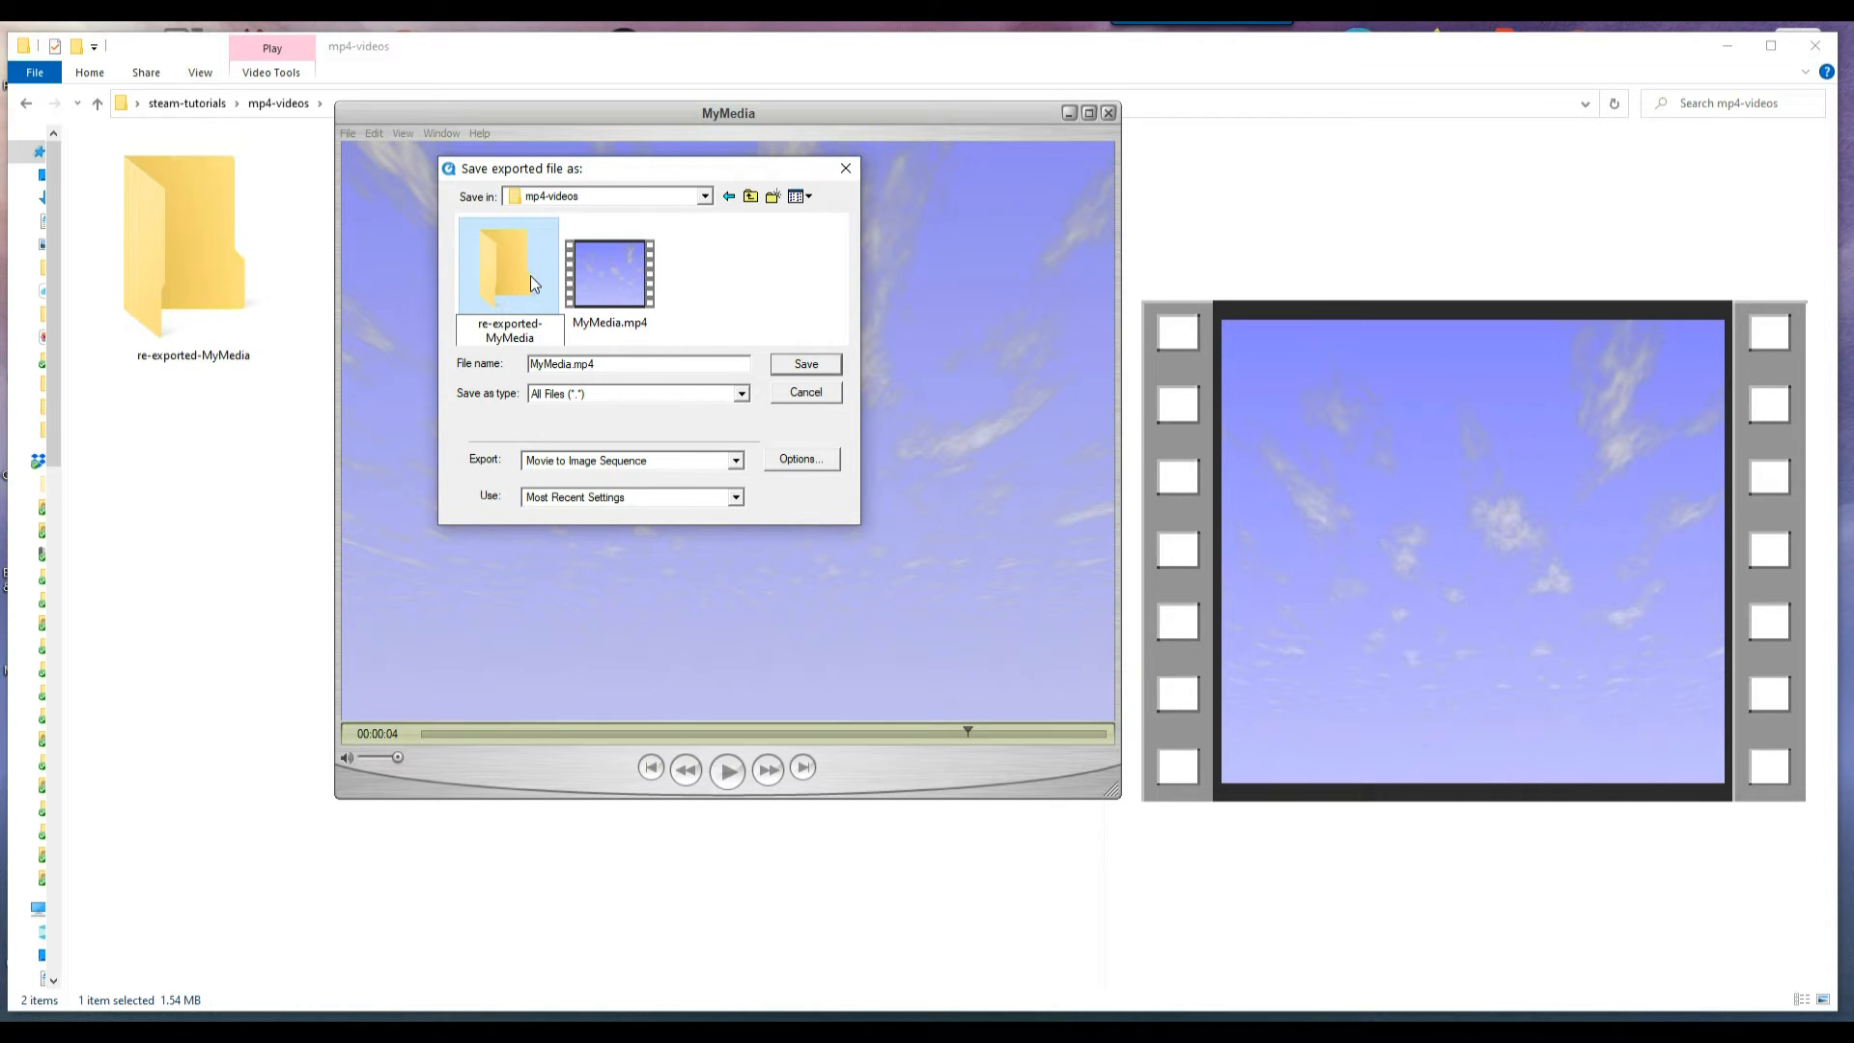
{"action": "left_click", "coordinate": [533, 330]}
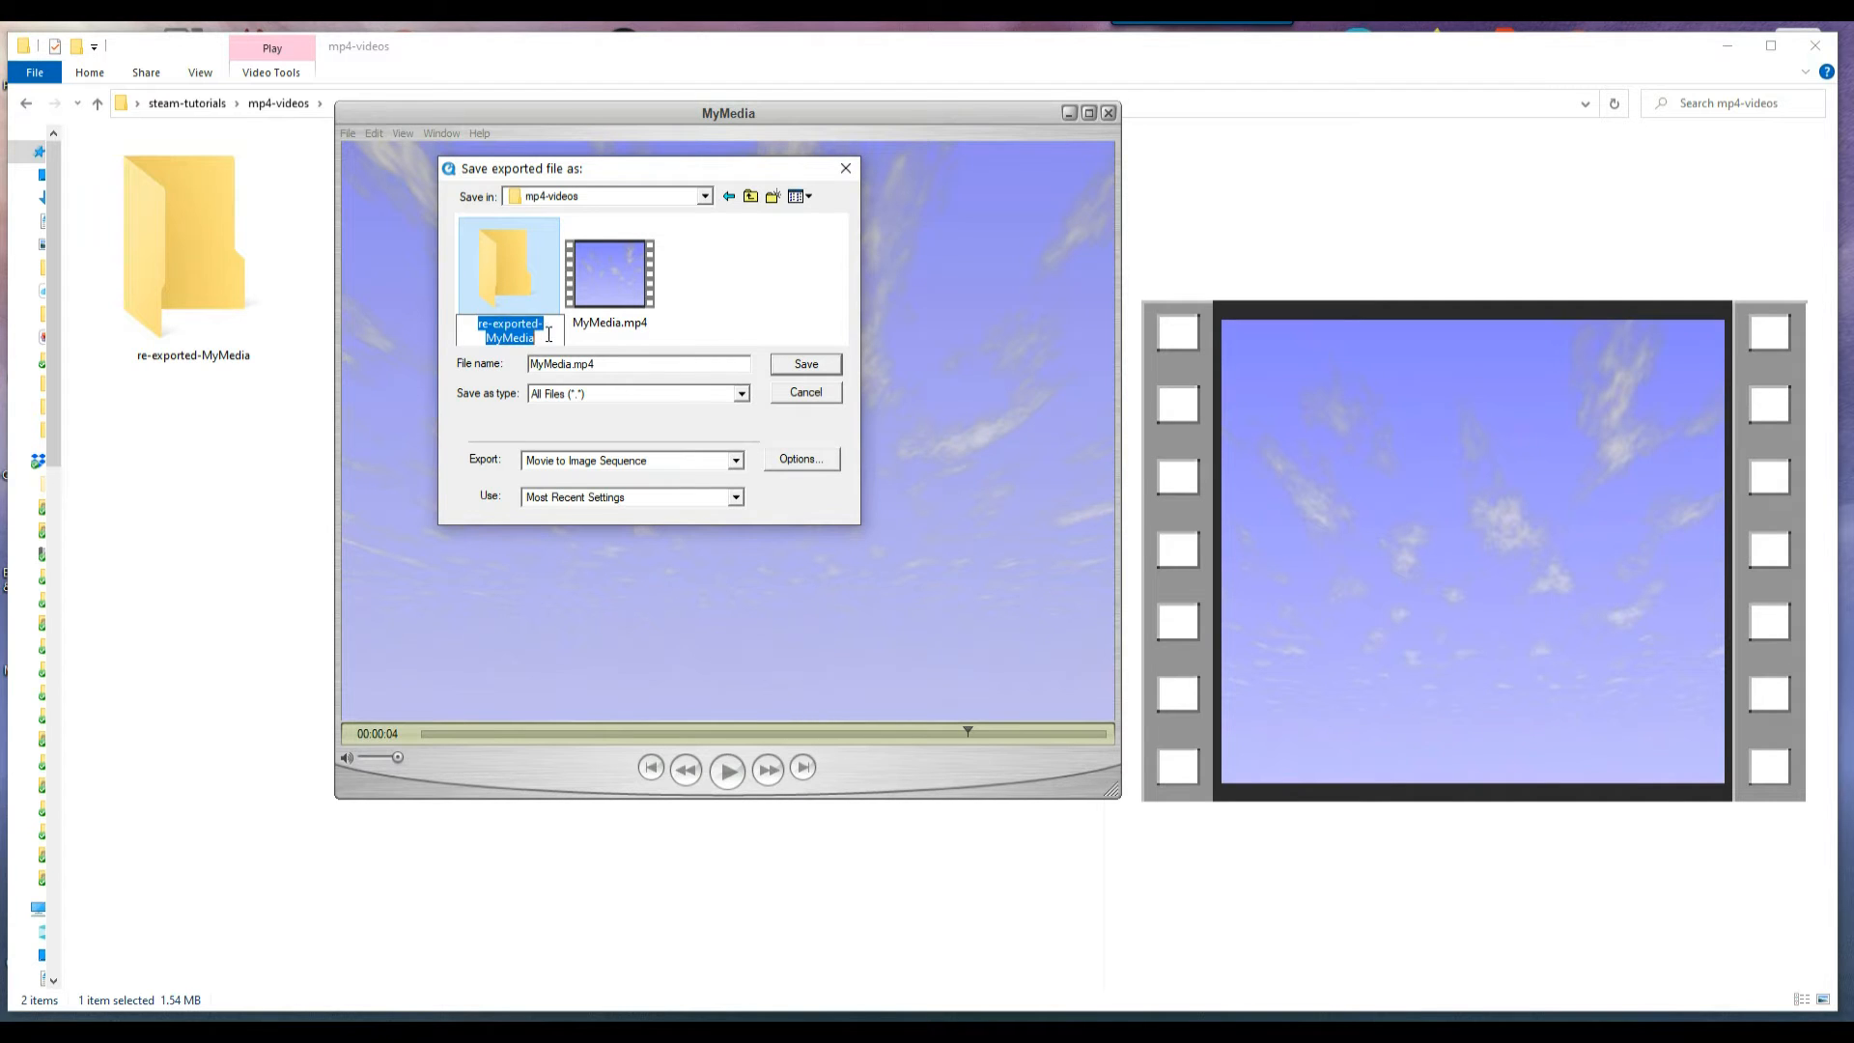
{"action": "left_click", "coordinate": [545, 335]}
{"action": "type", "text": "-PNG"}
{"action": "key", "text": "Return"}
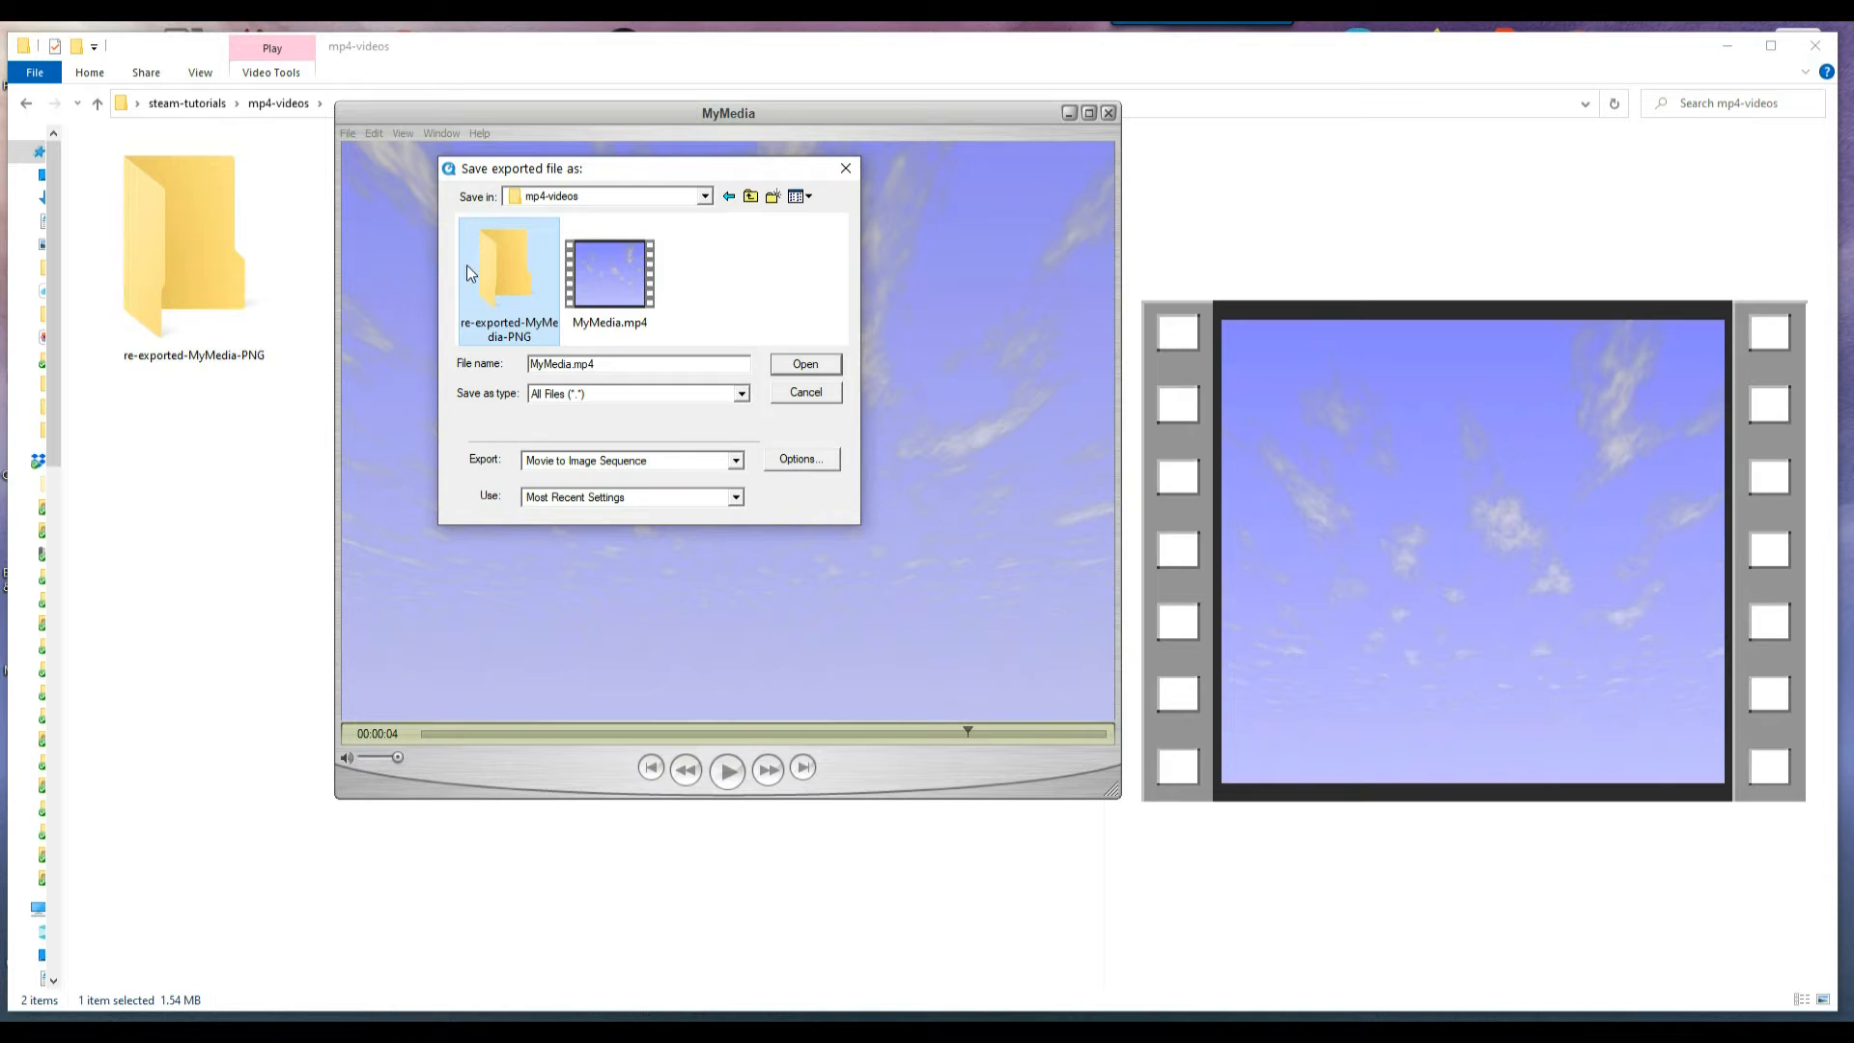
- Set the export type to Movie to Image Sequence, with All Files as save type and re-exported-MyMedia-PNG as file name
{"action": "left_click", "coordinate": [563, 396]}
{"action": "left_click", "coordinate": [556, 400]}
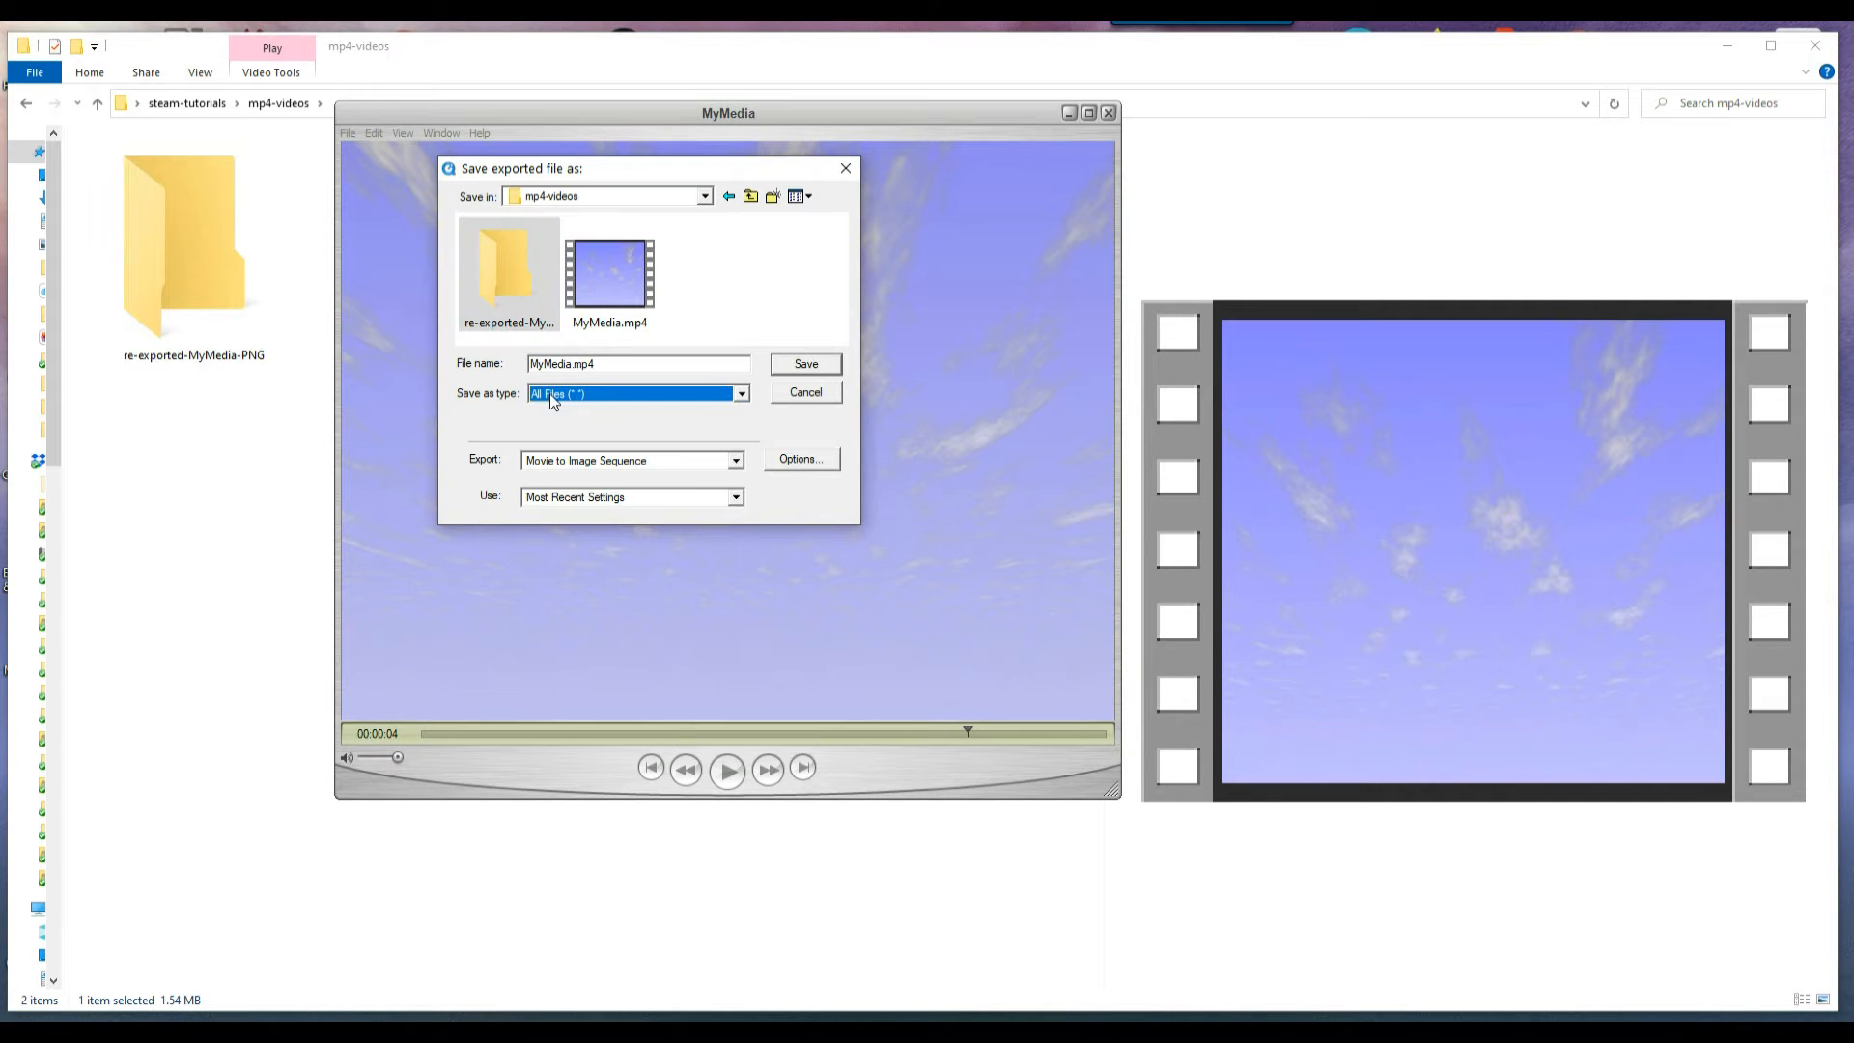
{"action": "left_click", "coordinate": [556, 464]}
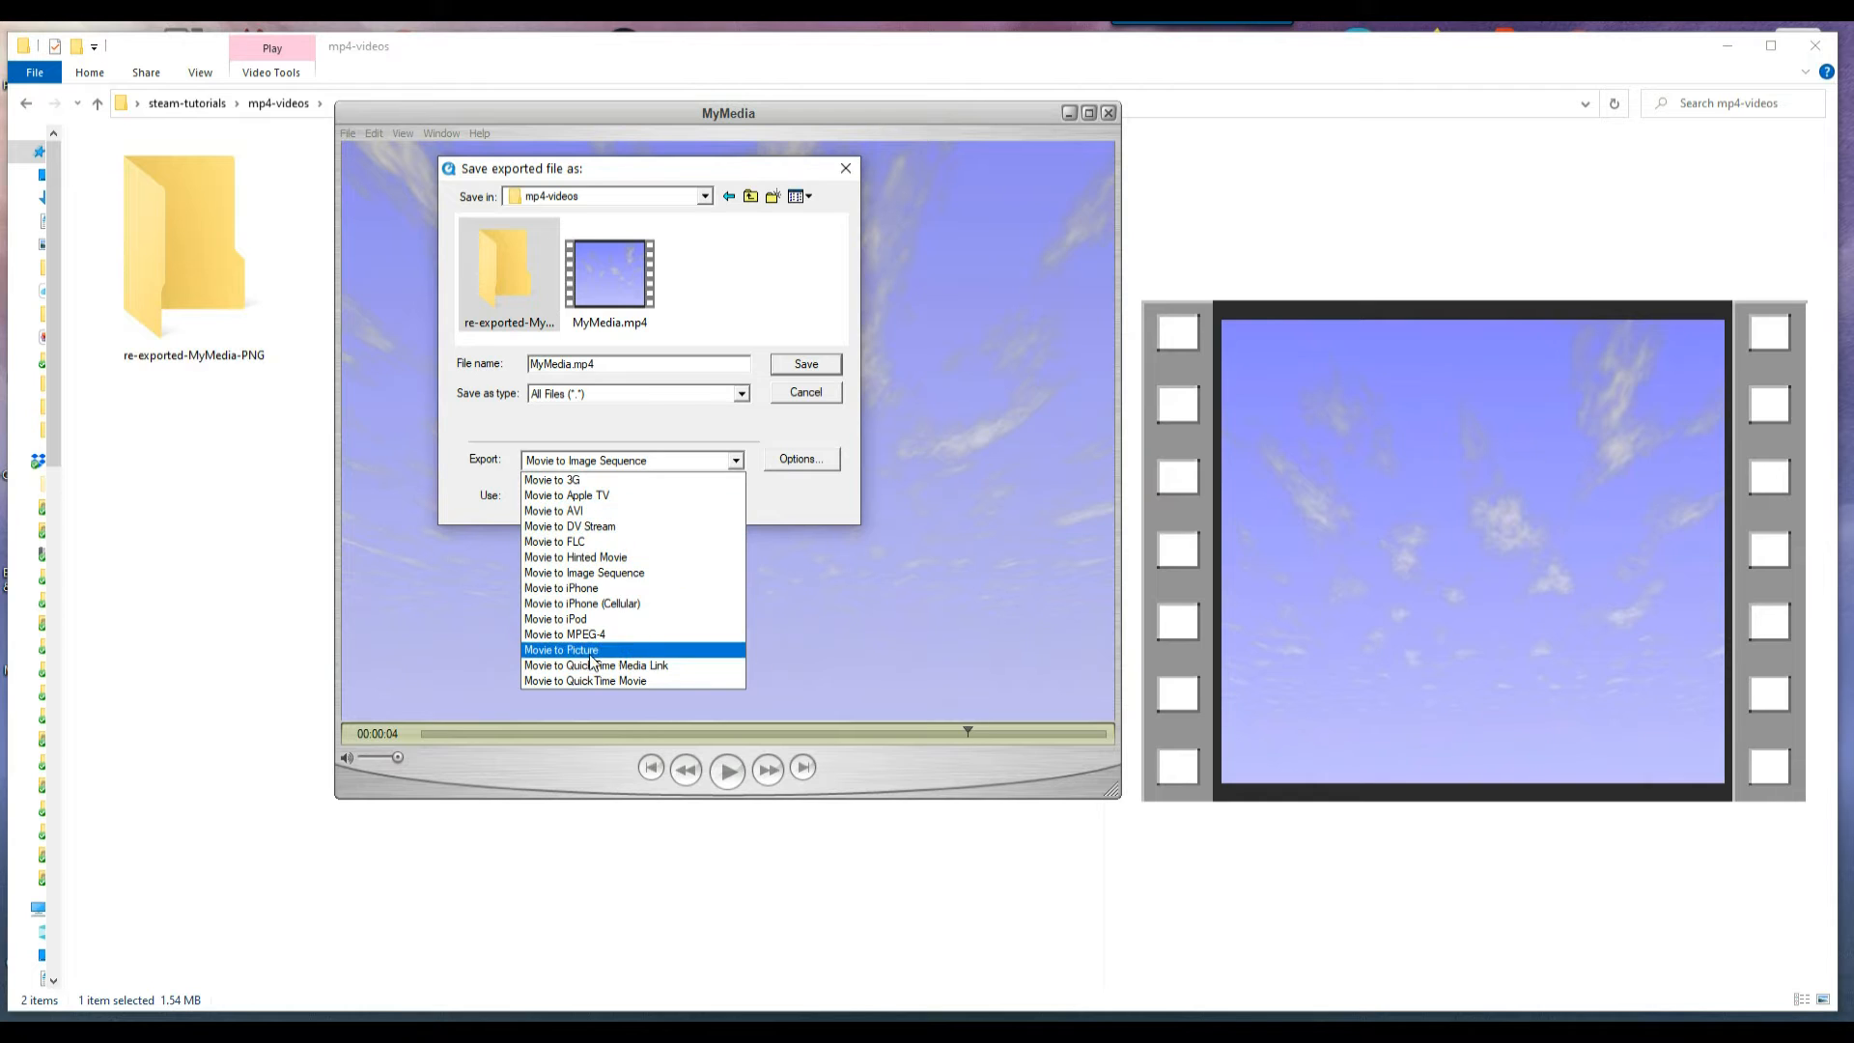
{"action": "left_click", "coordinate": [605, 573]}
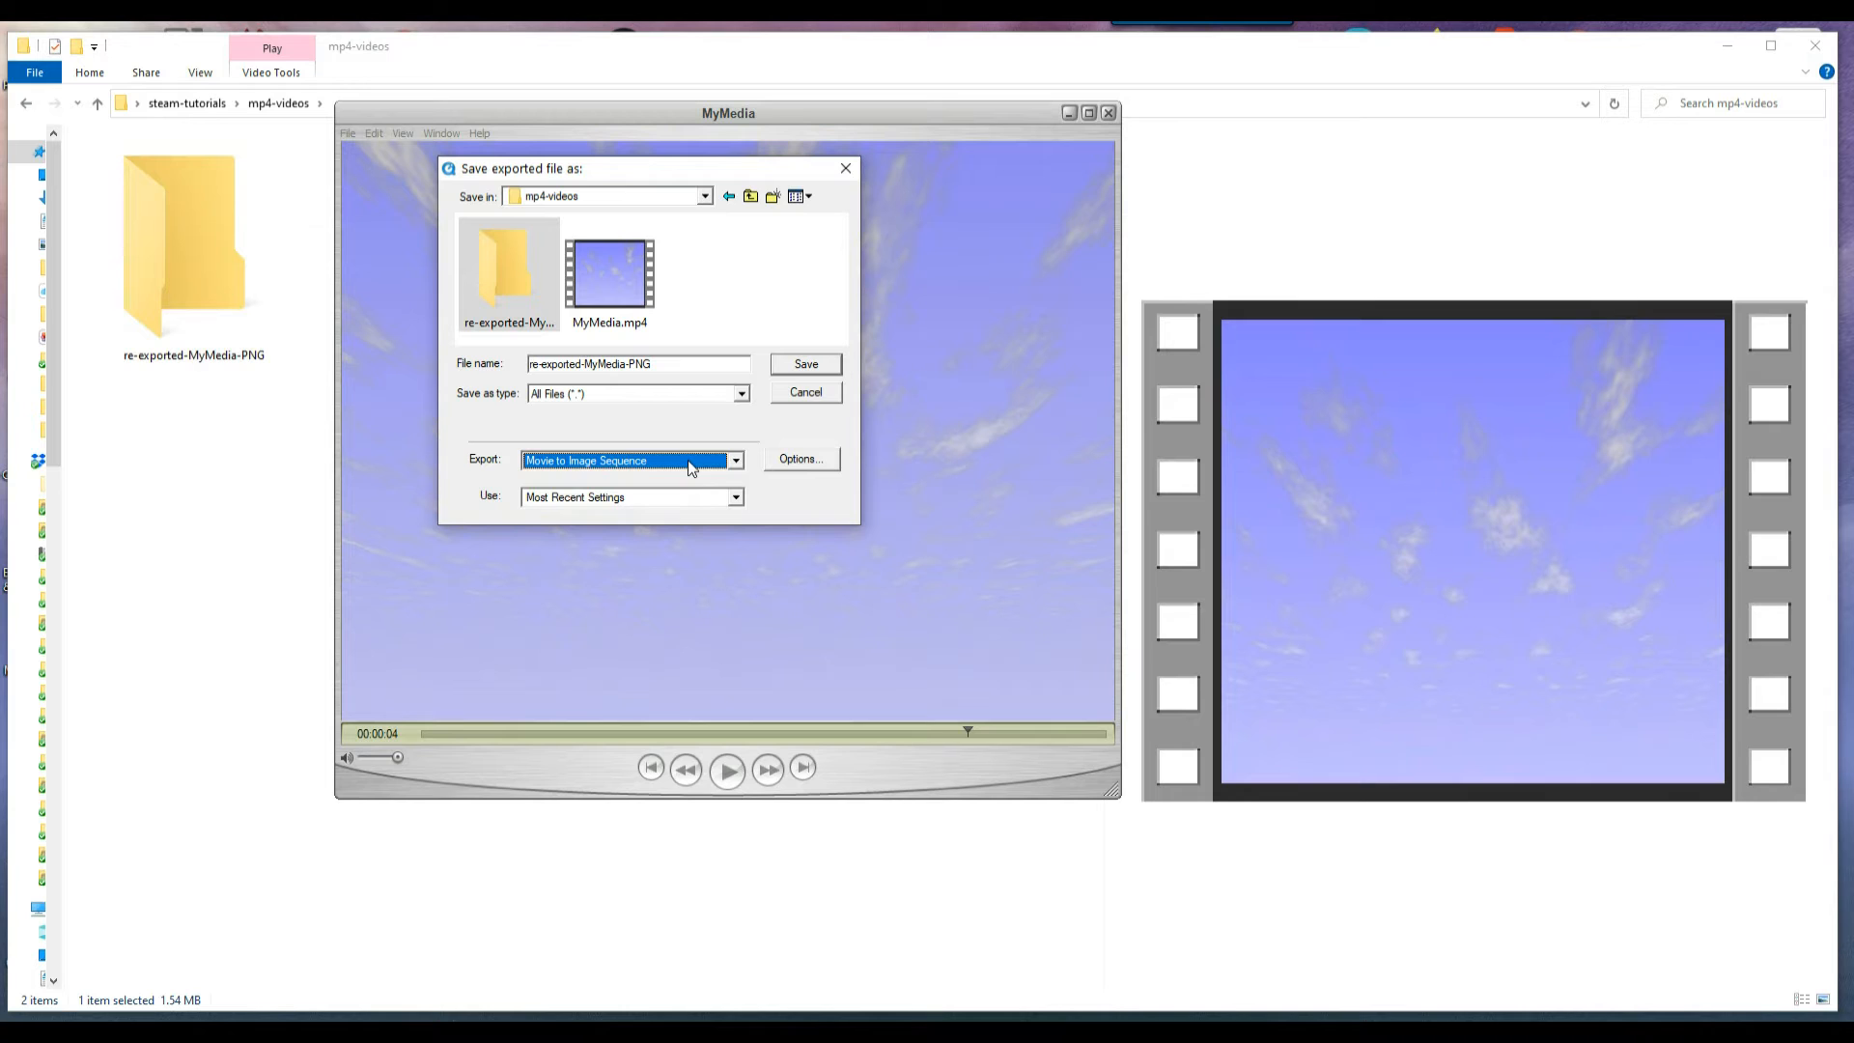
- Set the image sequence format to PNG in the export settings
{"action": "left_click", "coordinate": [794, 460]}
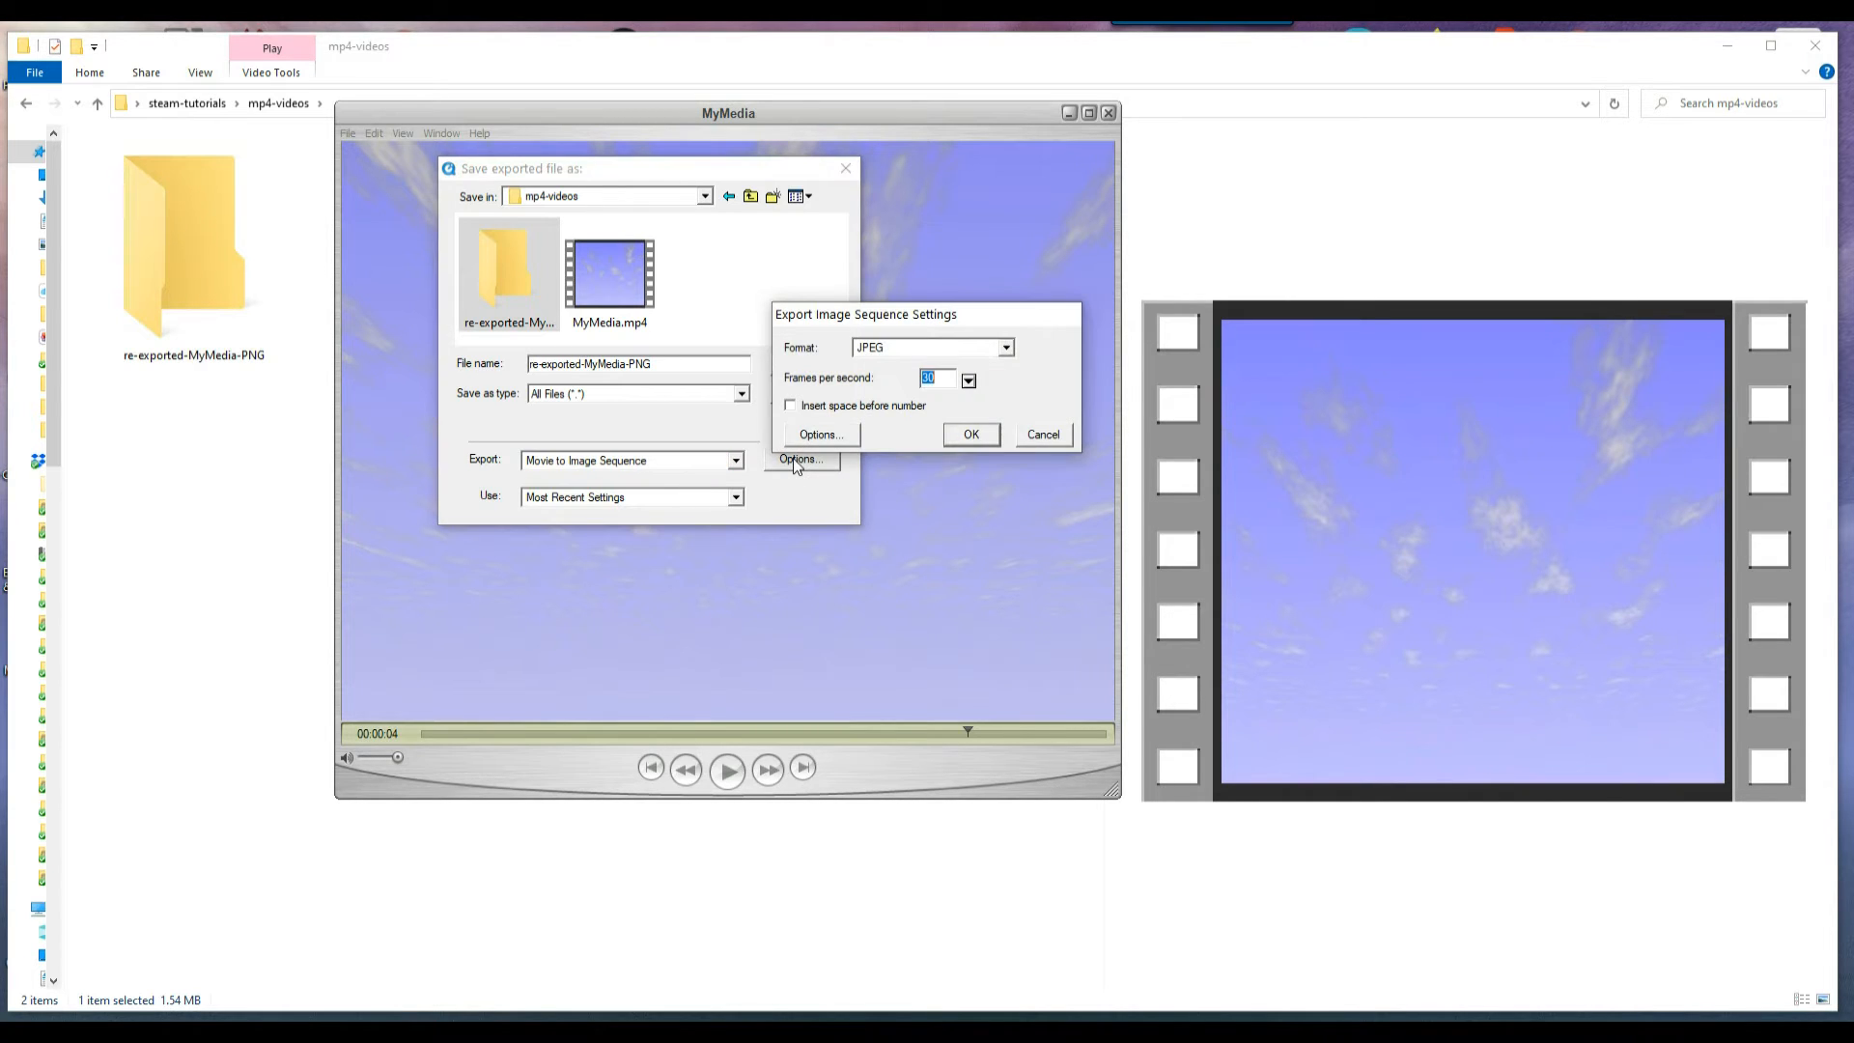
{"action": "left_click", "coordinate": [881, 349]}
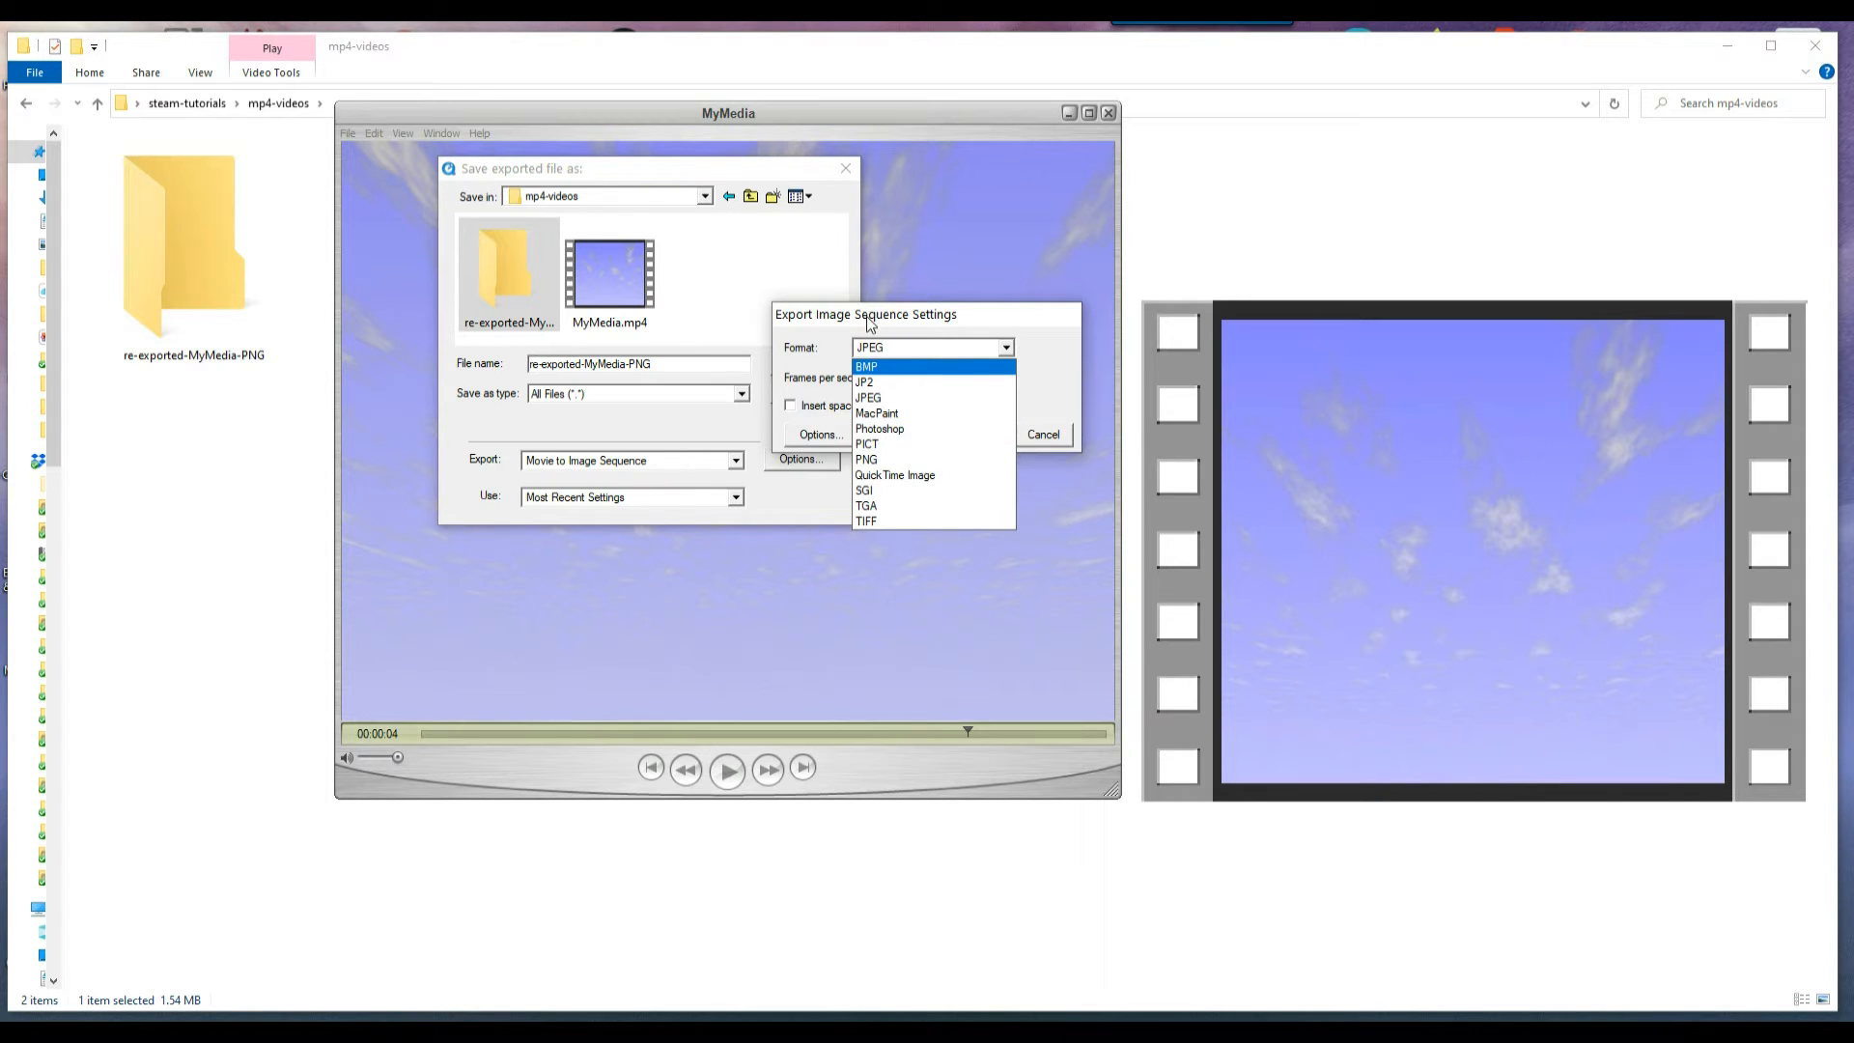
{"action": "left_click", "coordinate": [871, 460]}
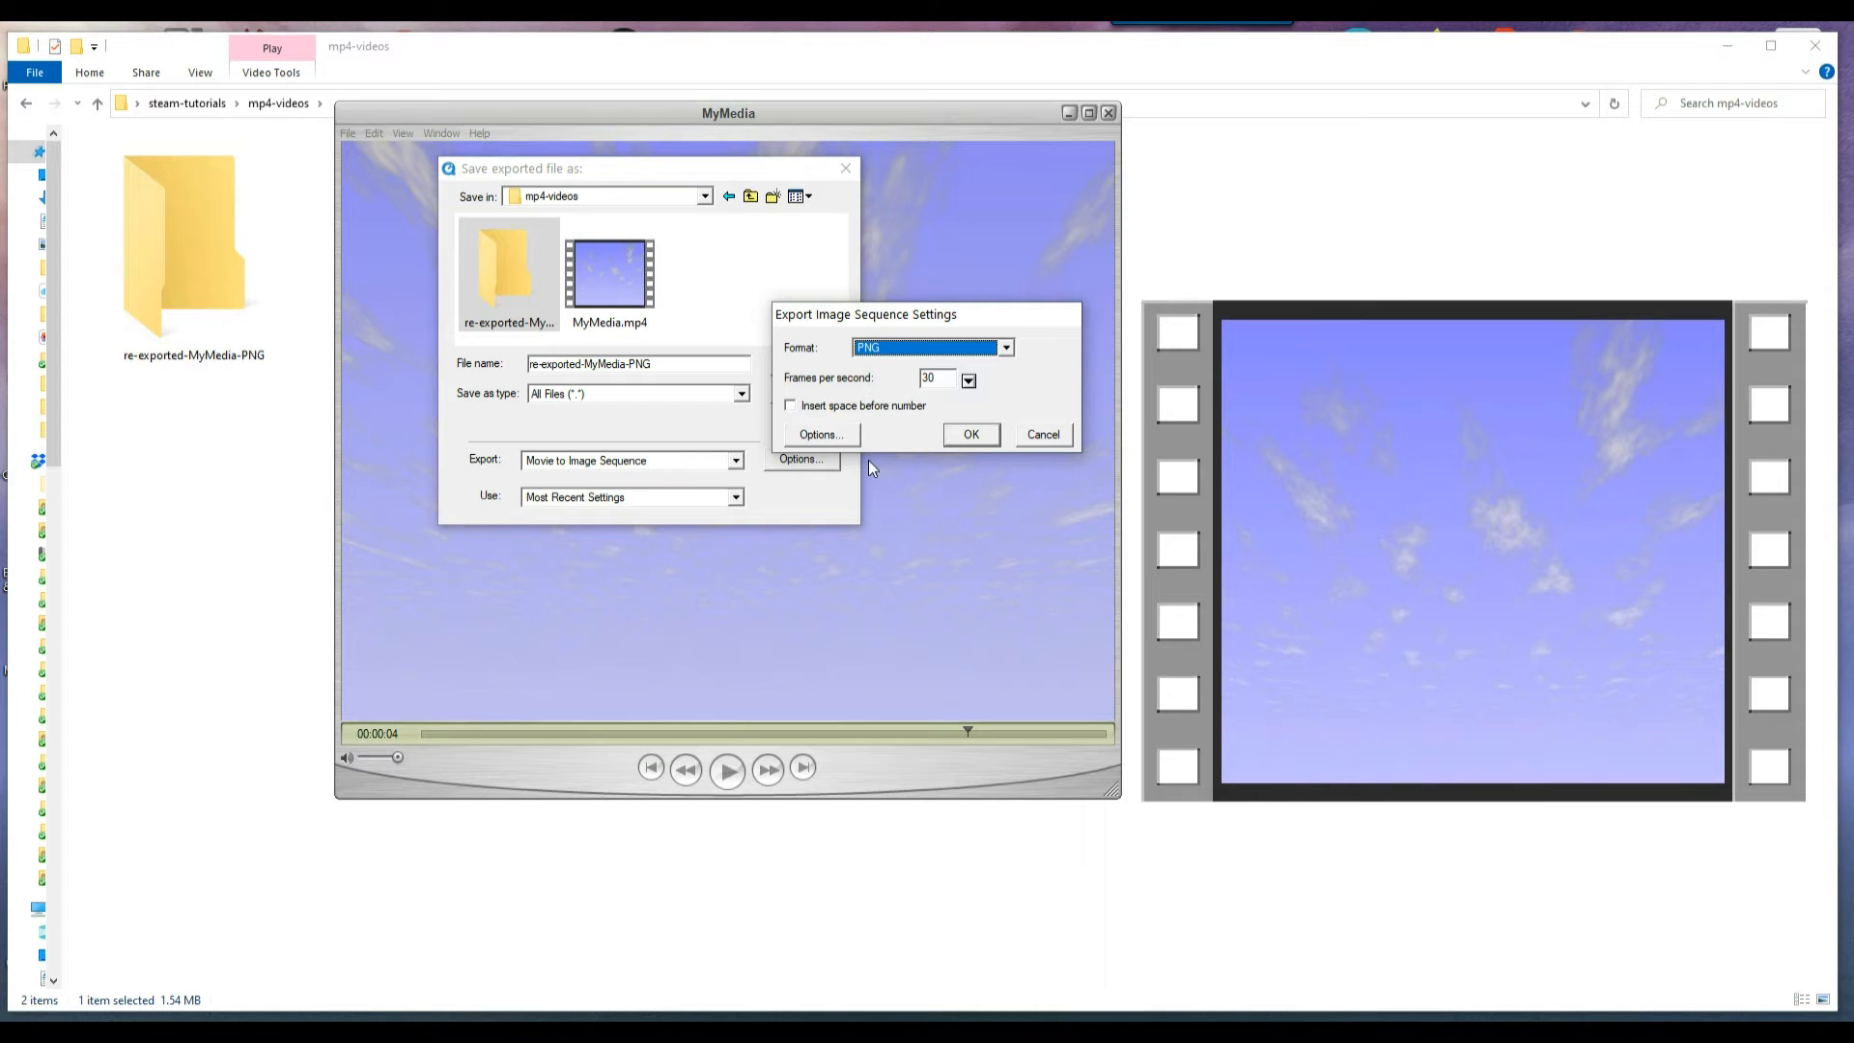
{"action": "left_click", "coordinate": [880, 350]}
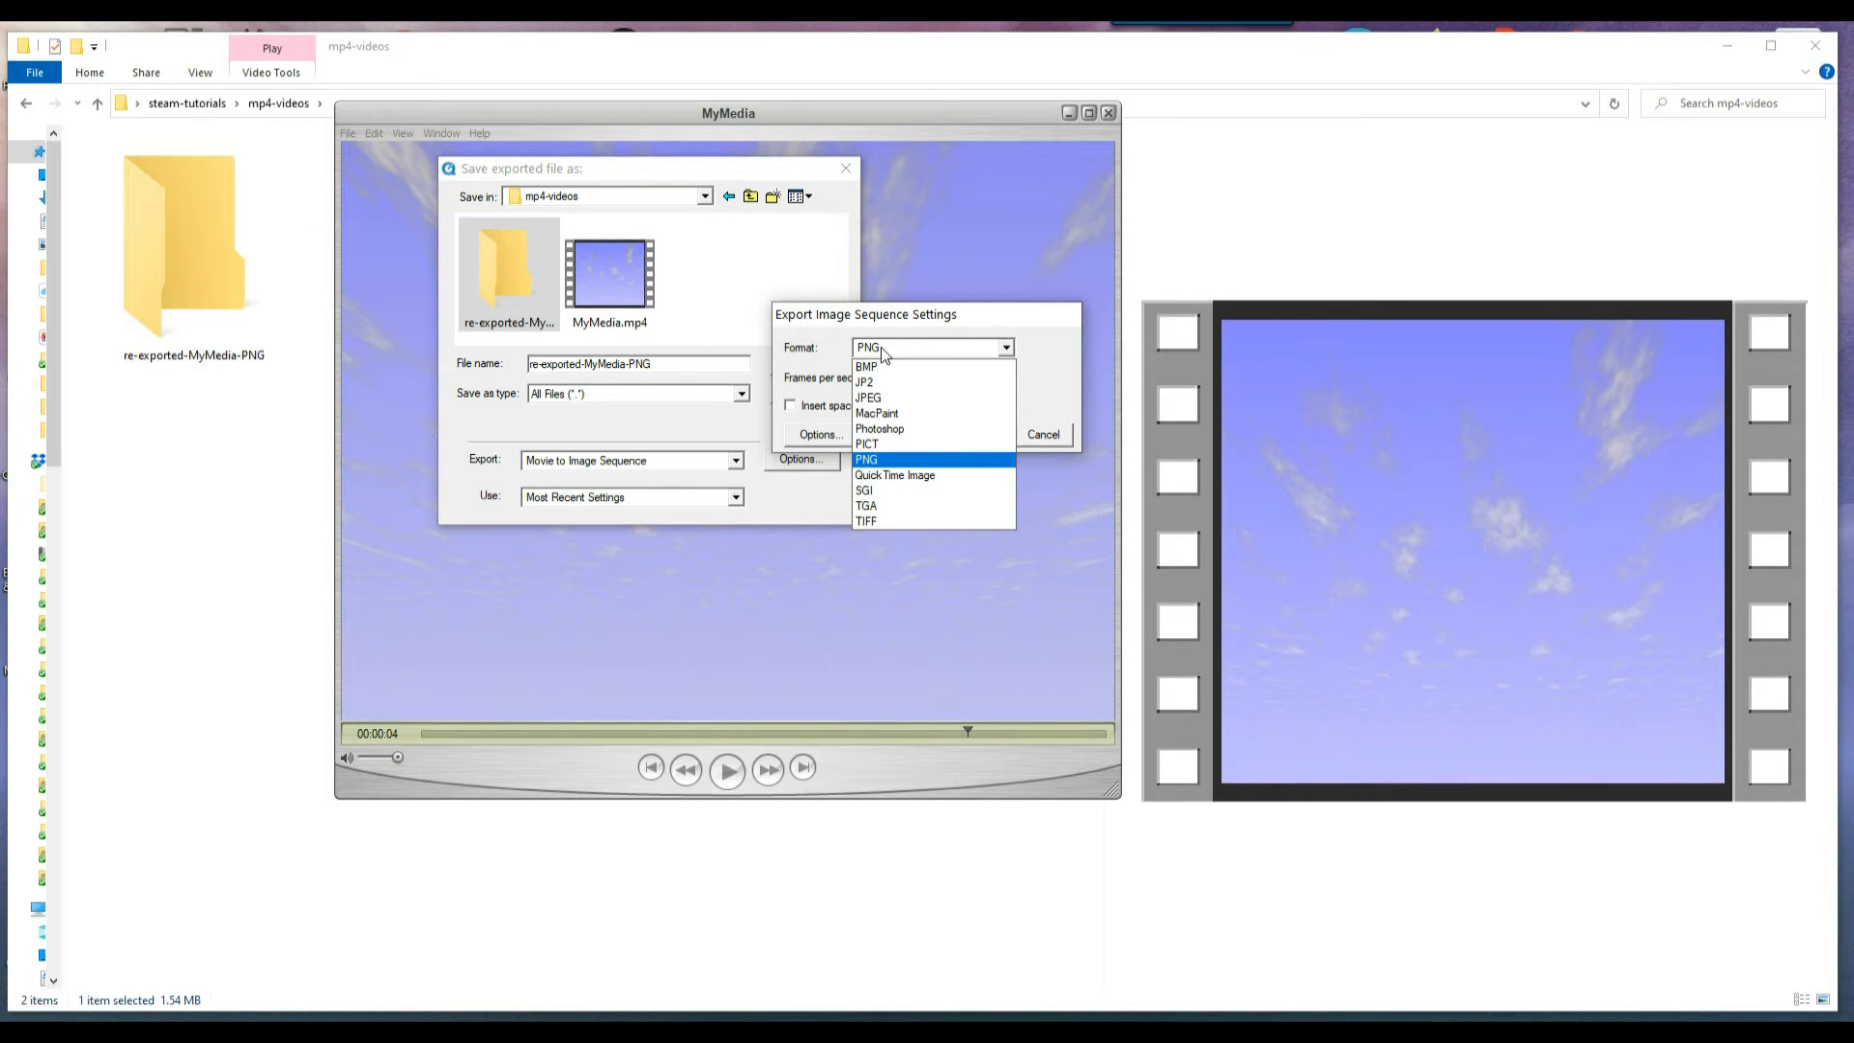
{"action": "left_click", "coordinate": [876, 462]}
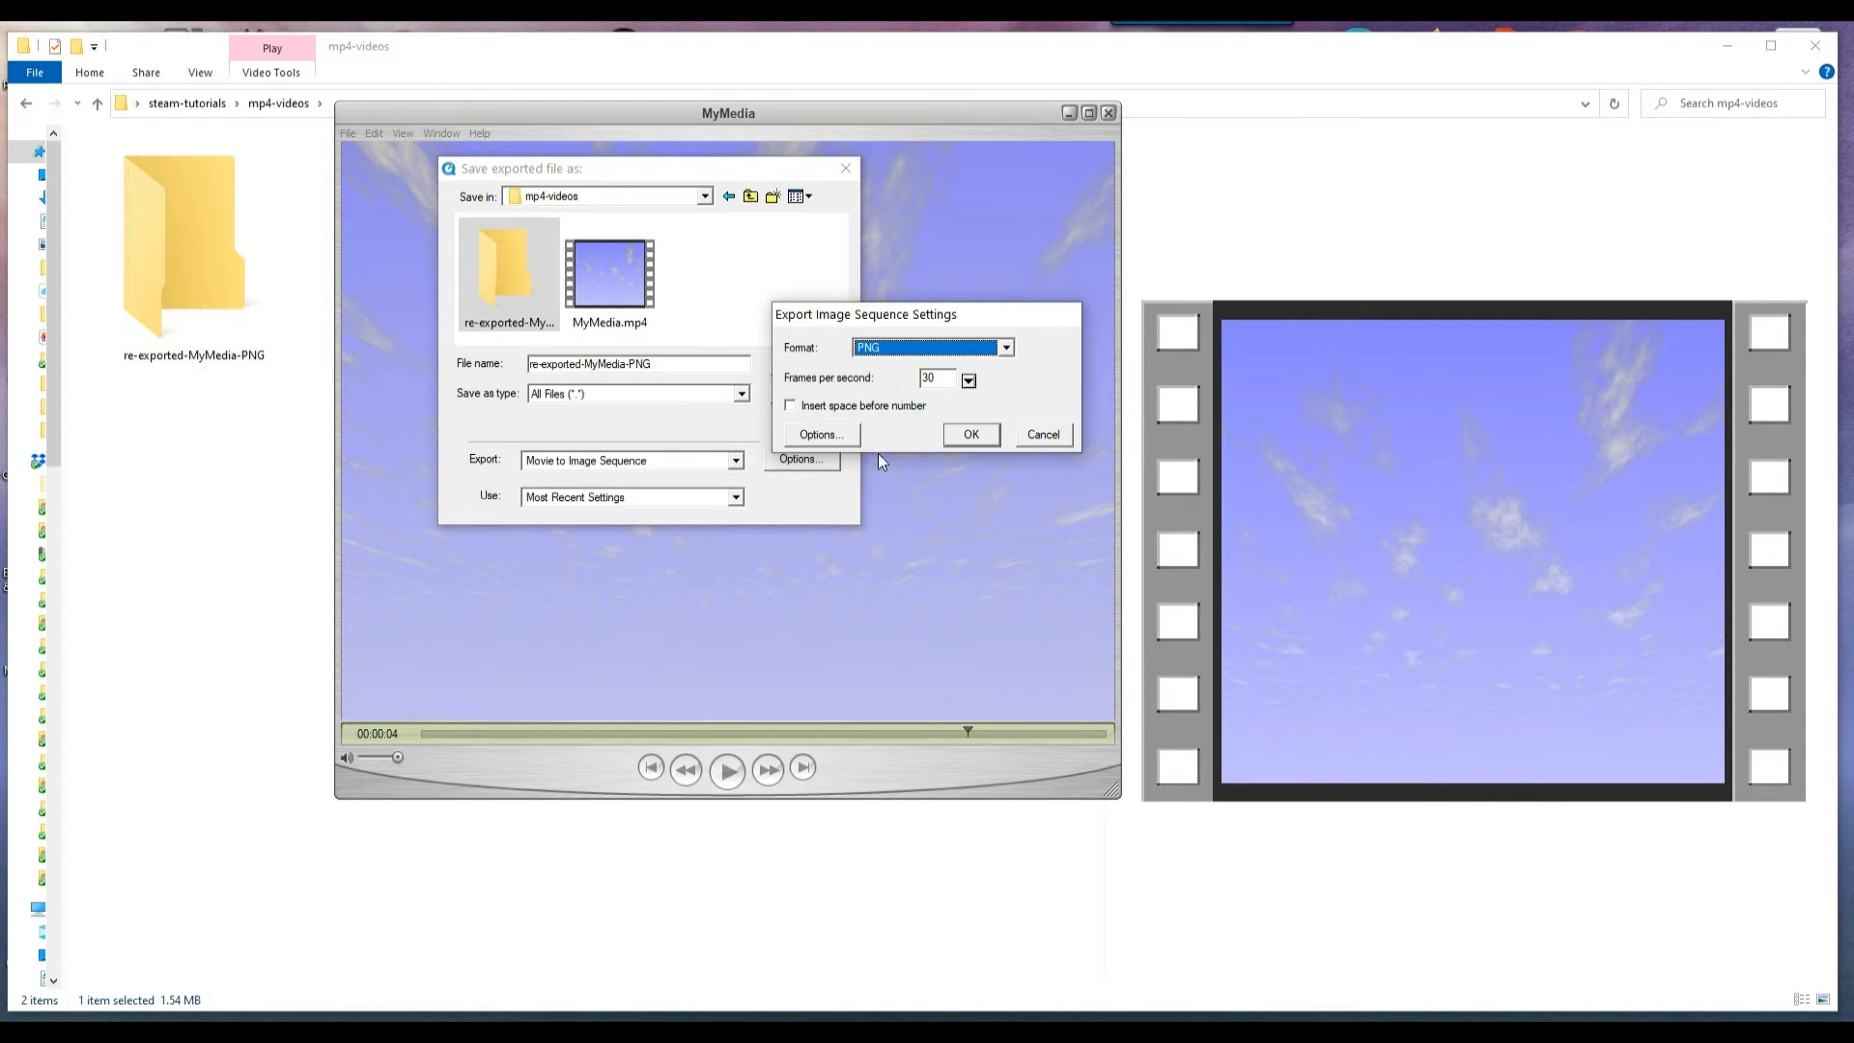
- Set the image sequence to 24 frames per second and leave the space before the number disabled
{"action": "double_click", "coordinate": [945, 376]}
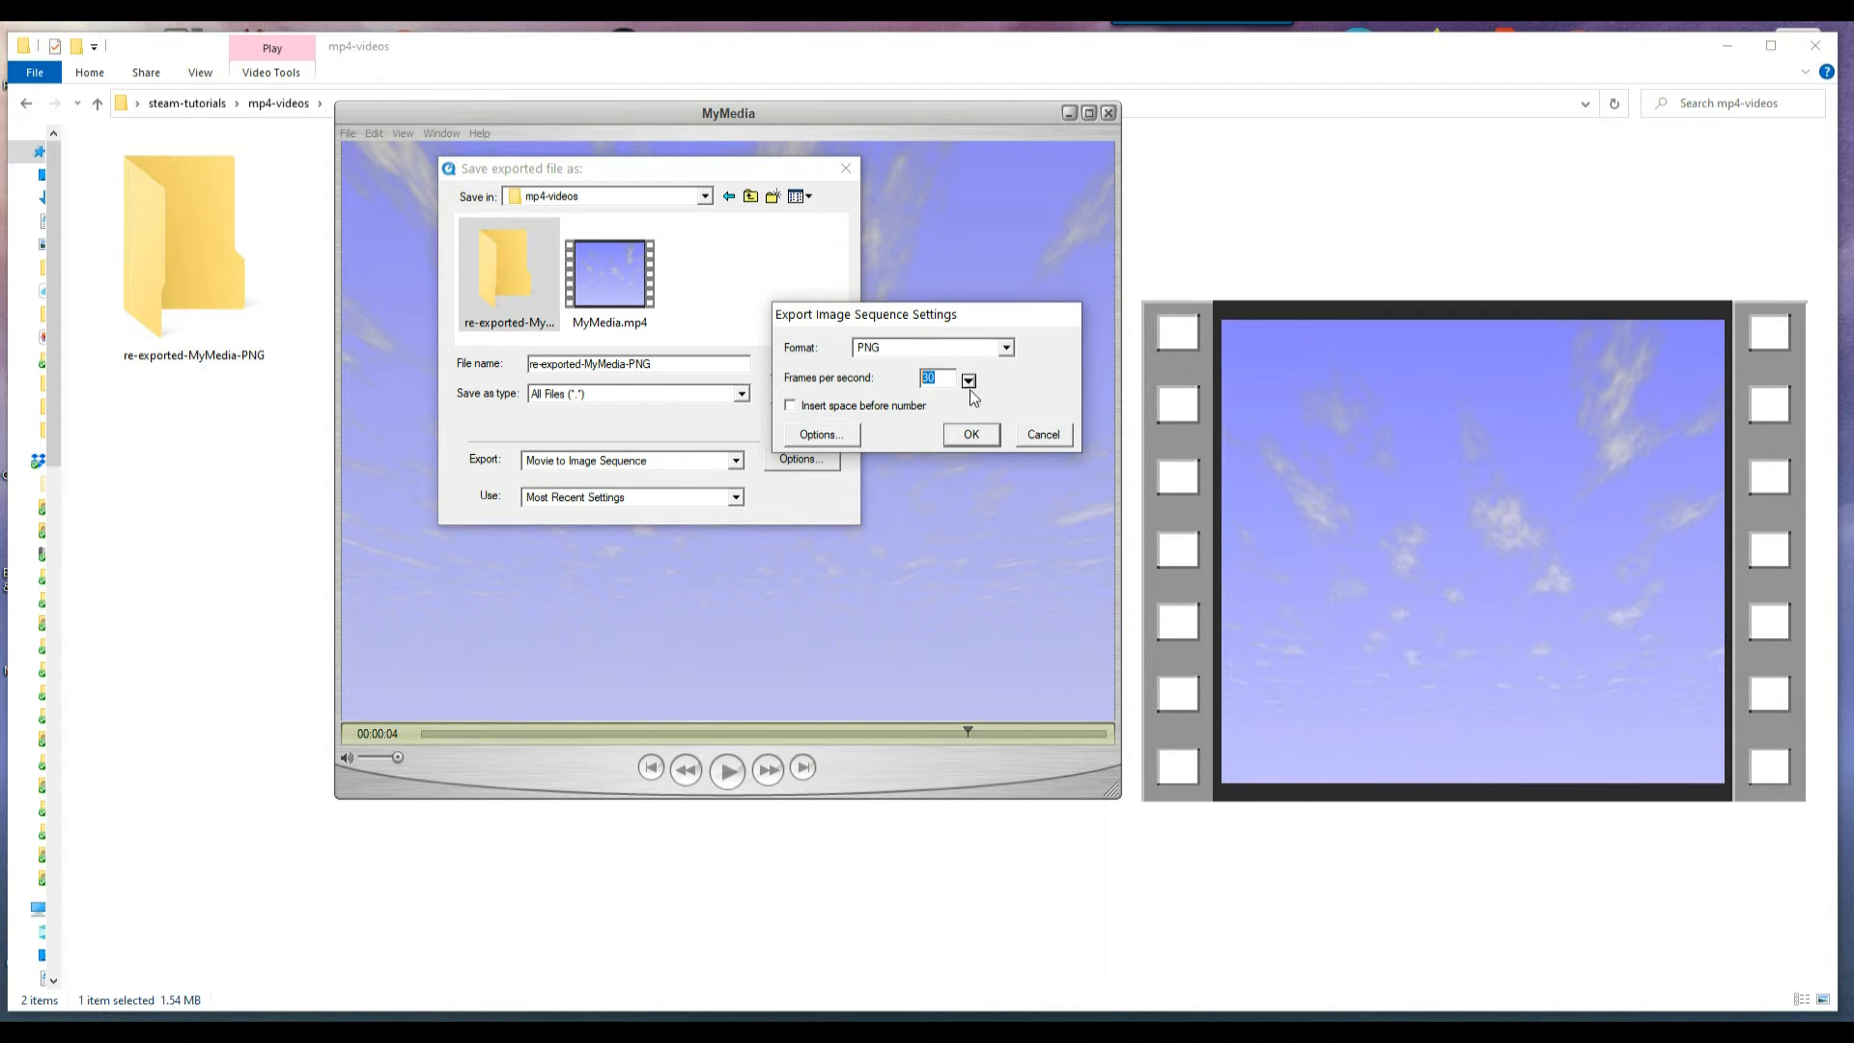
{"action": "left_click", "coordinate": [968, 381]}
{"action": "left_click", "coordinate": [1016, 385]}
{"action": "left_click", "coordinate": [970, 381]}
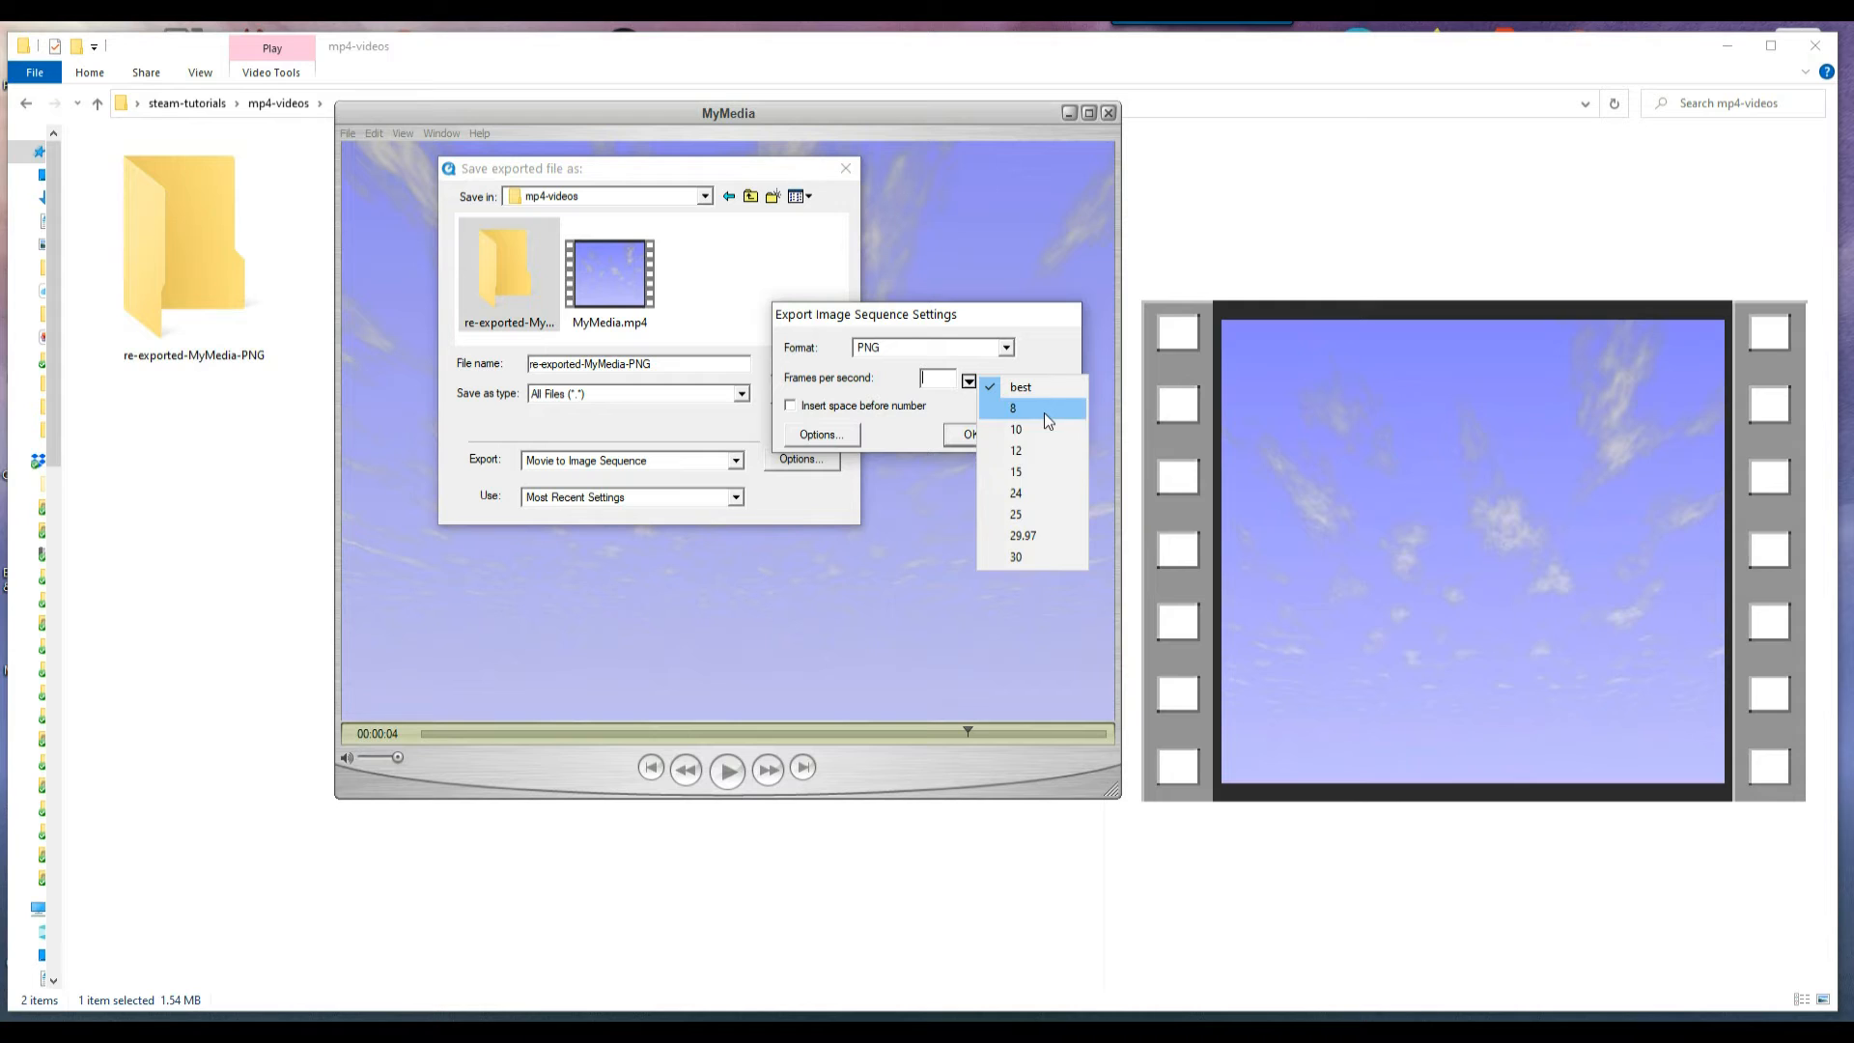
{"action": "left_click", "coordinate": [1029, 494]}
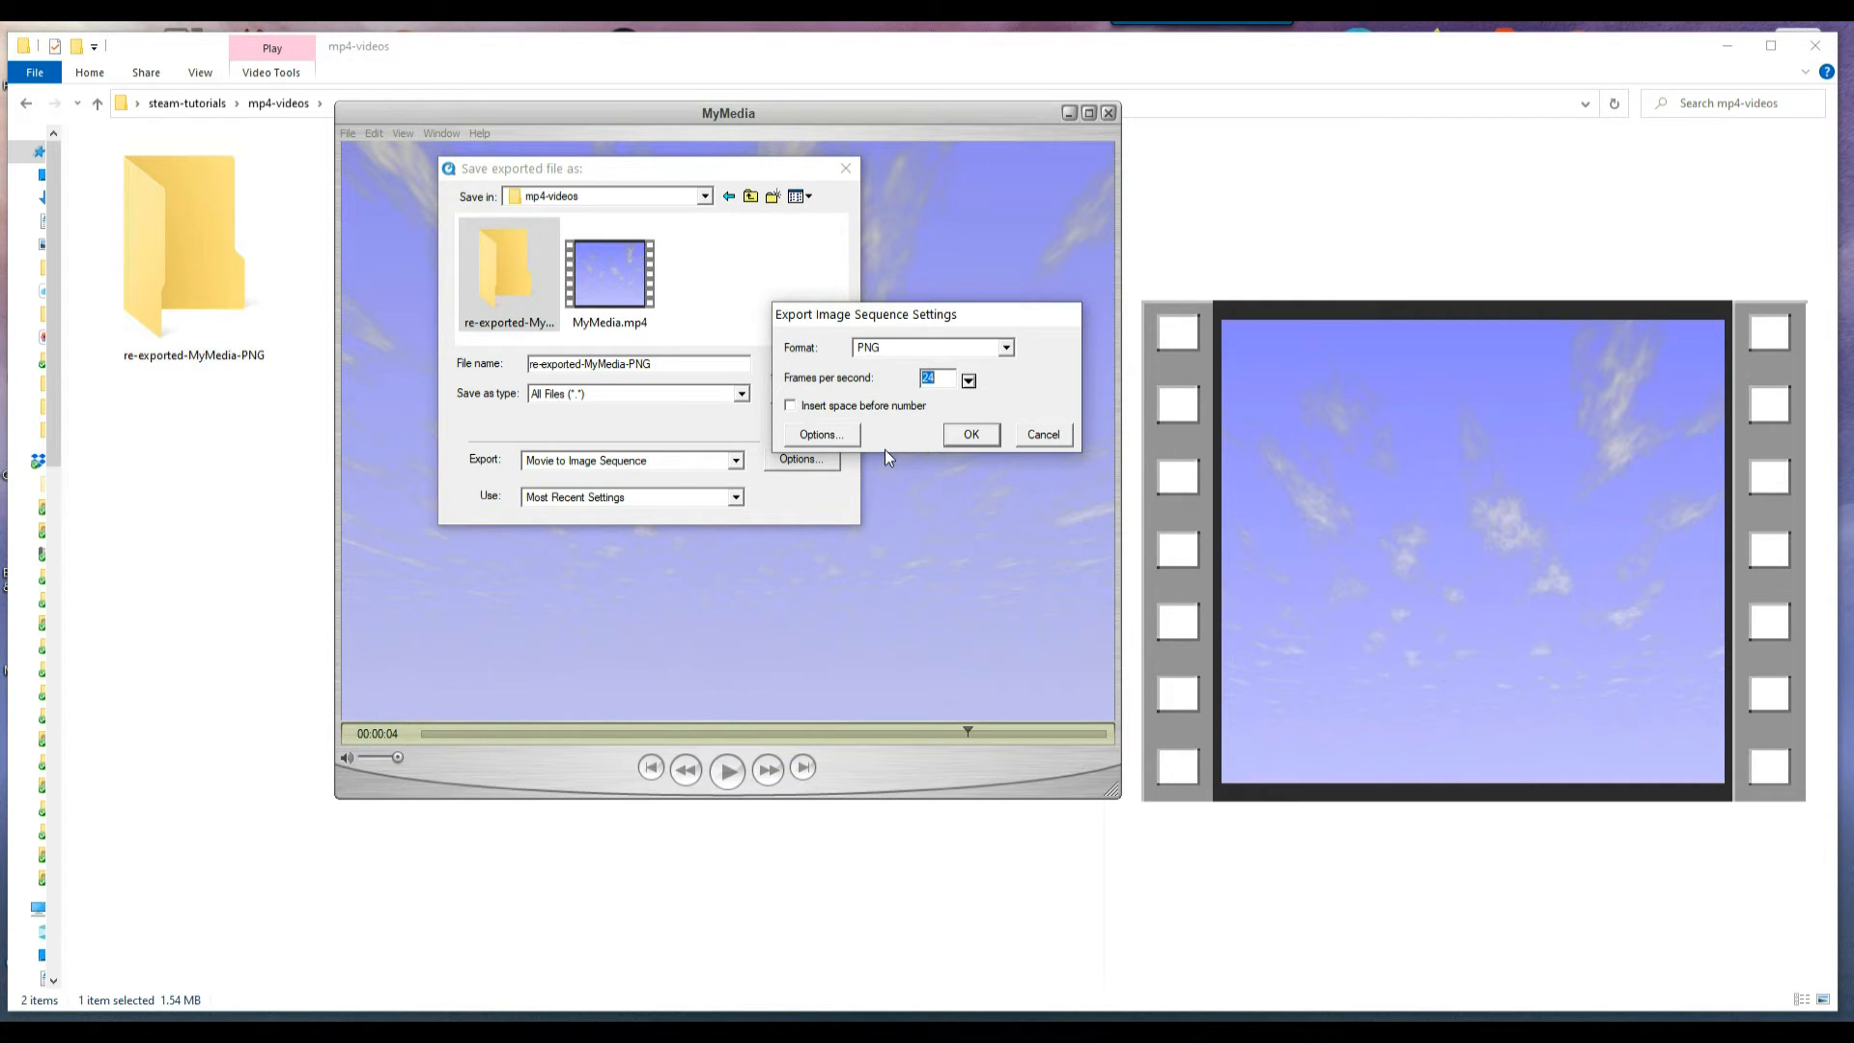
{"action": "left_click", "coordinate": [788, 406]}
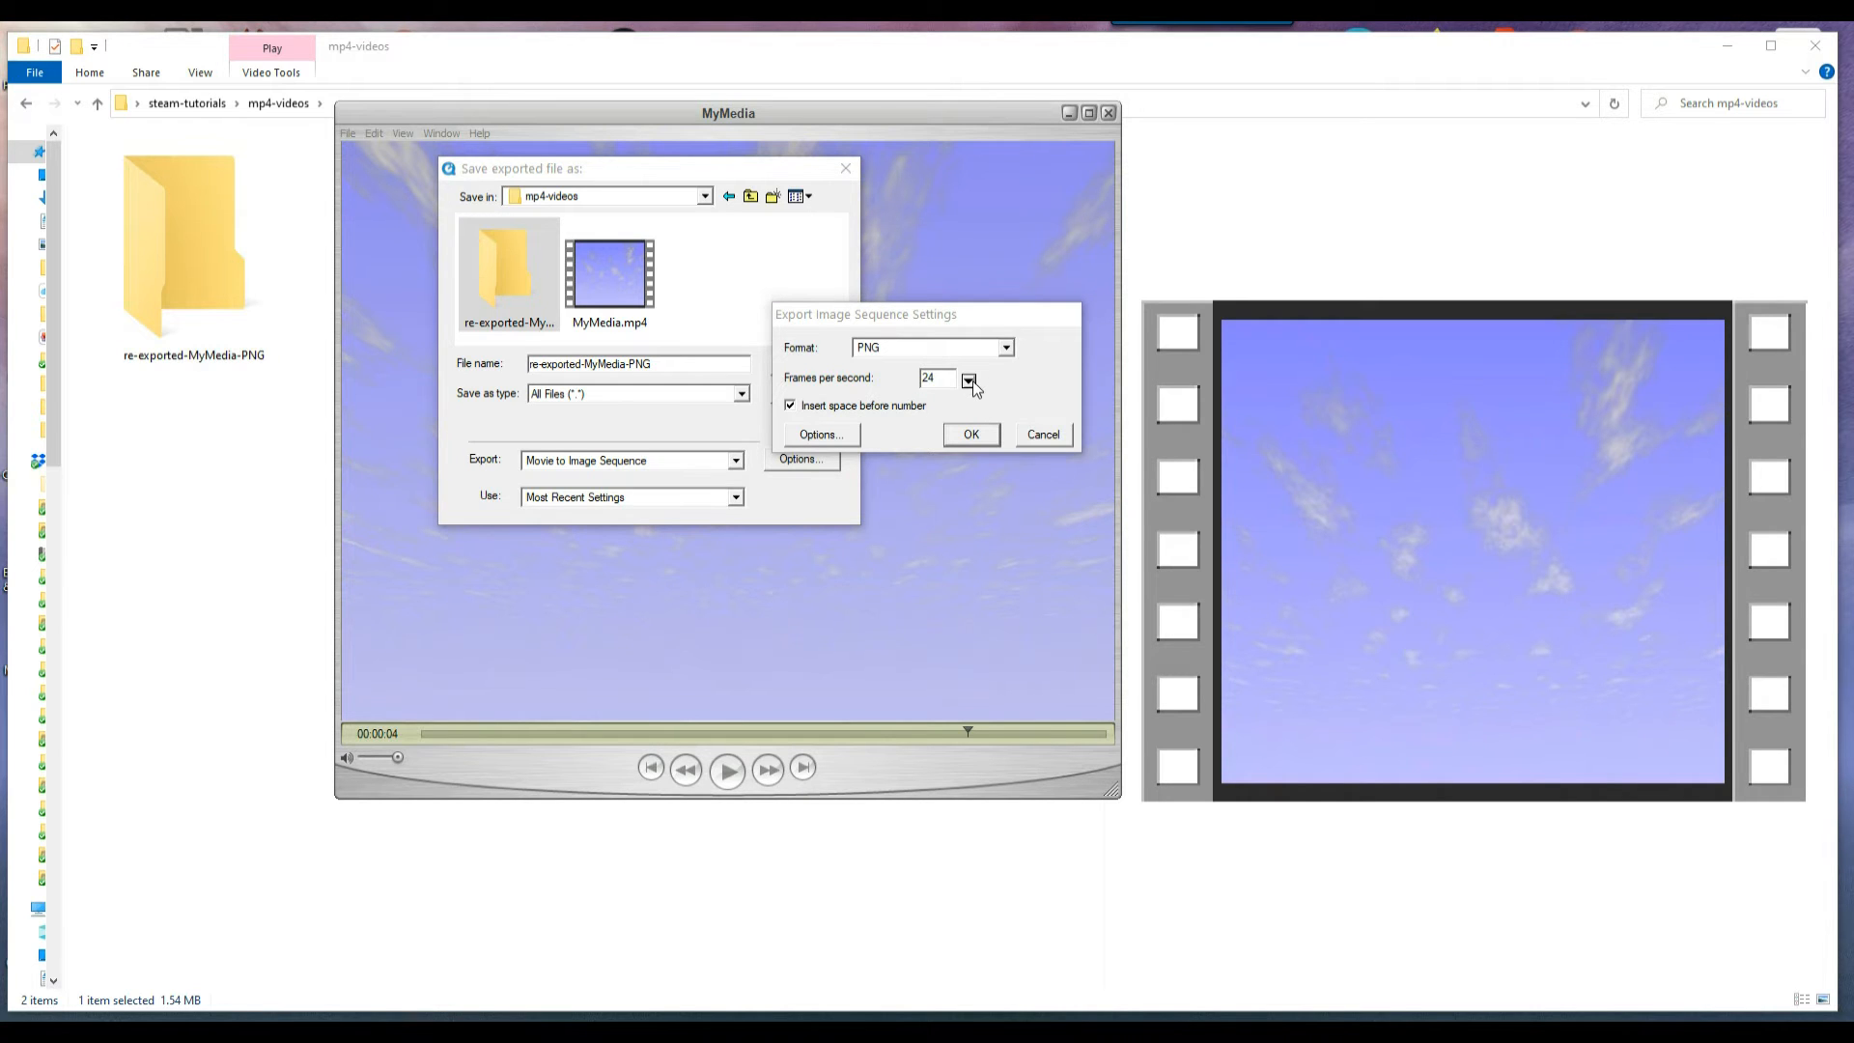
{"action": "left_click", "coordinate": [804, 409]}
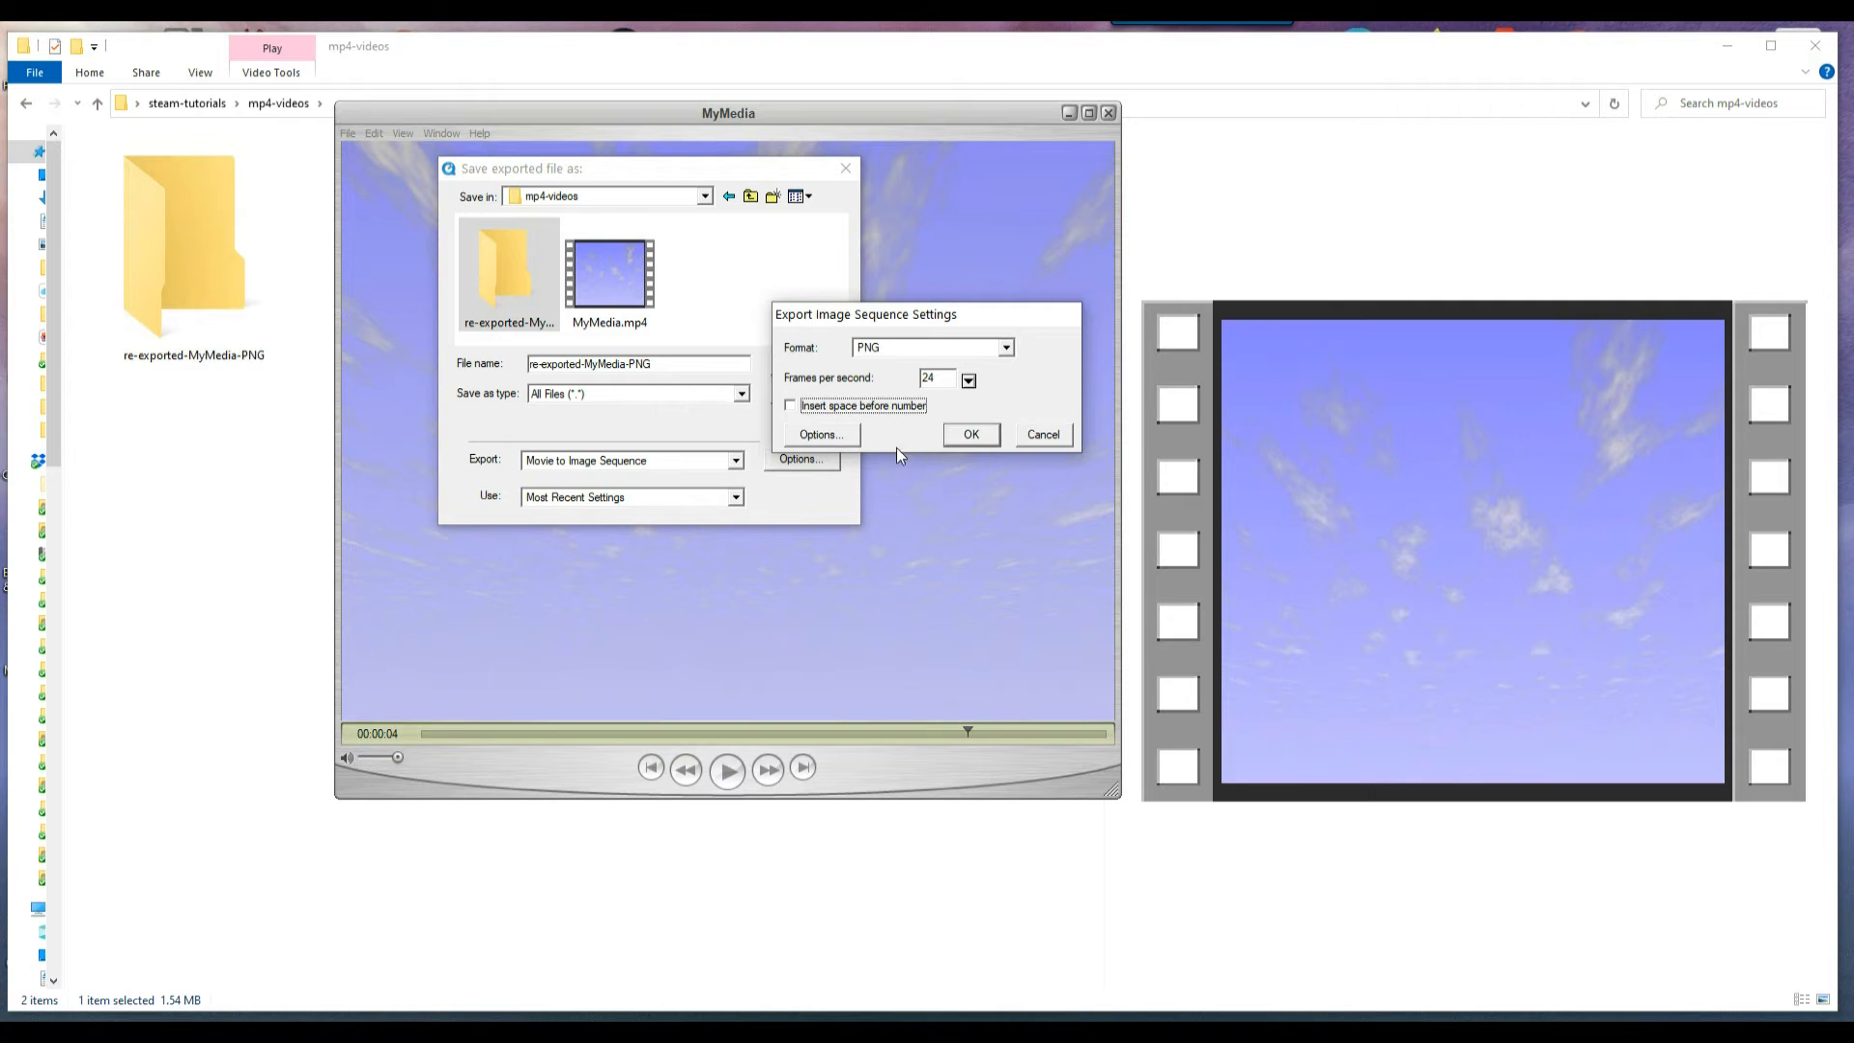
- Set the colour depth in the PNG options to Millions of Colors, moving the options dialog clear of the sequence settings
{"action": "left_click", "coordinate": [821, 435]}
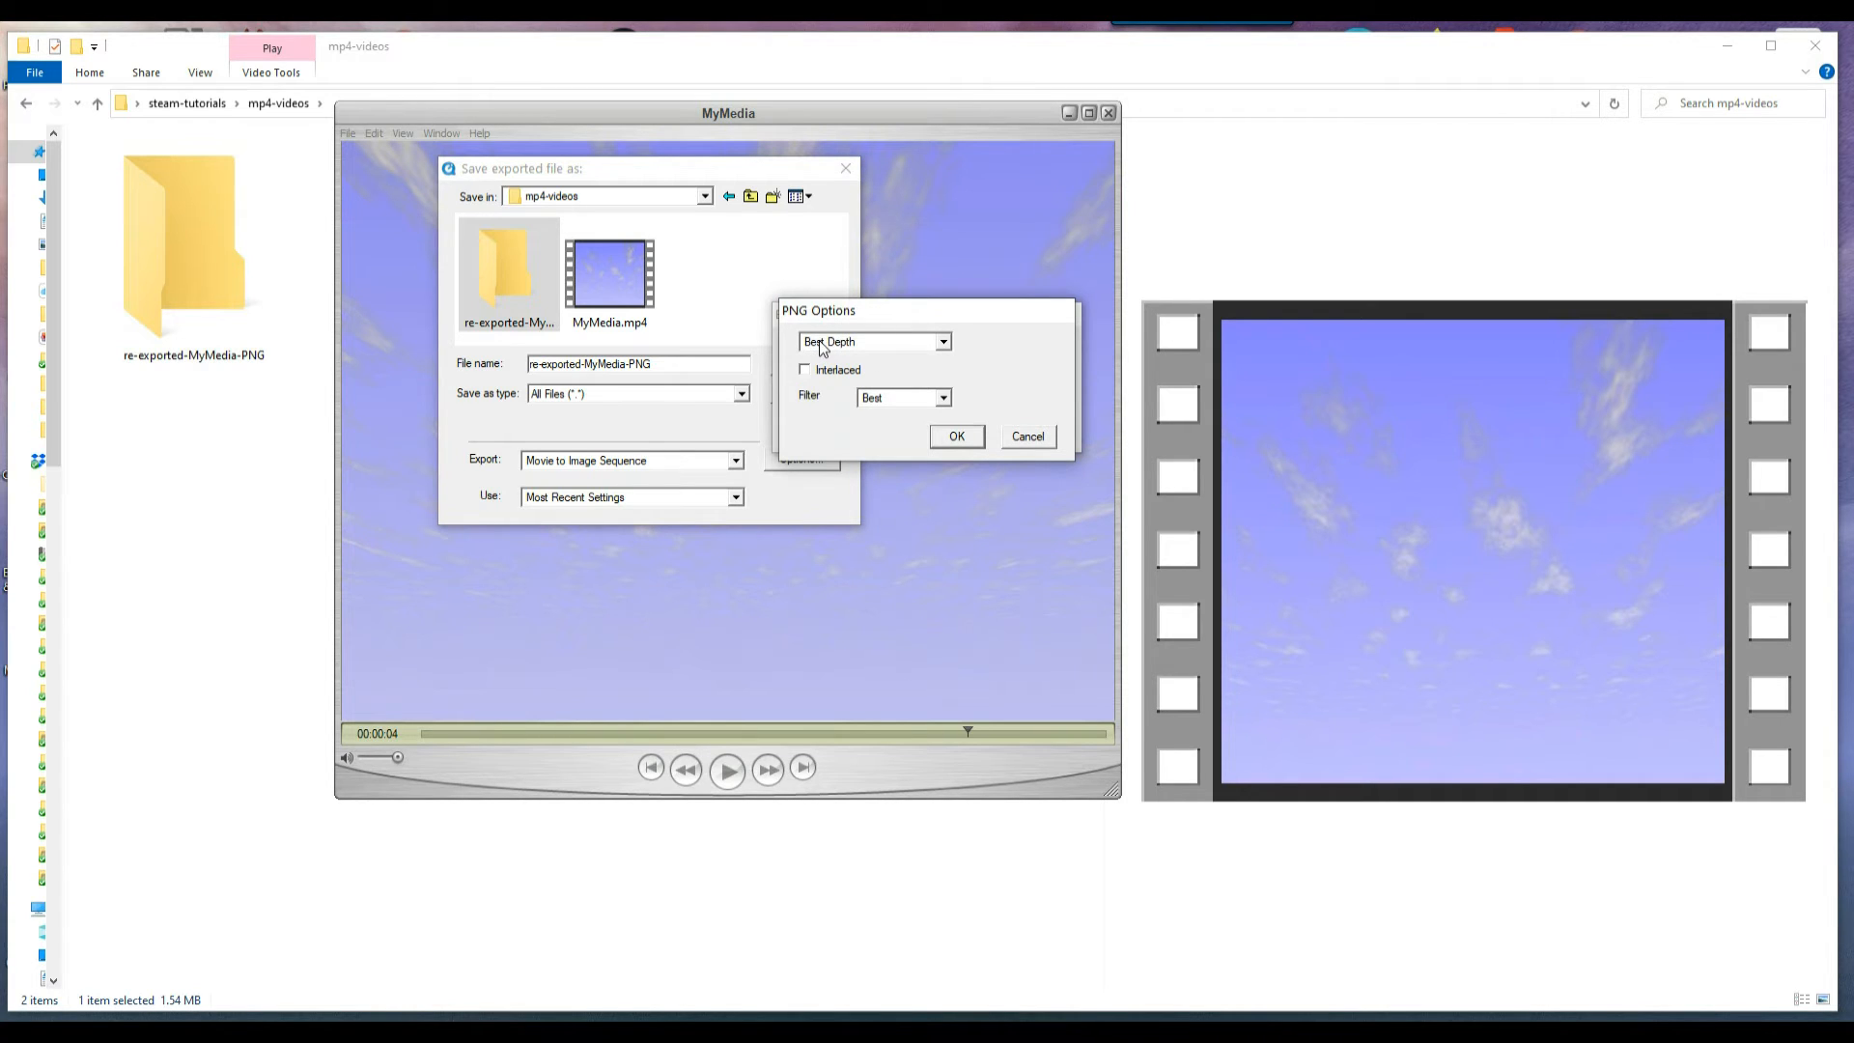
{"action": "left_click_drag", "start_coordinate": [866, 315], "coordinate": [807, 251]}
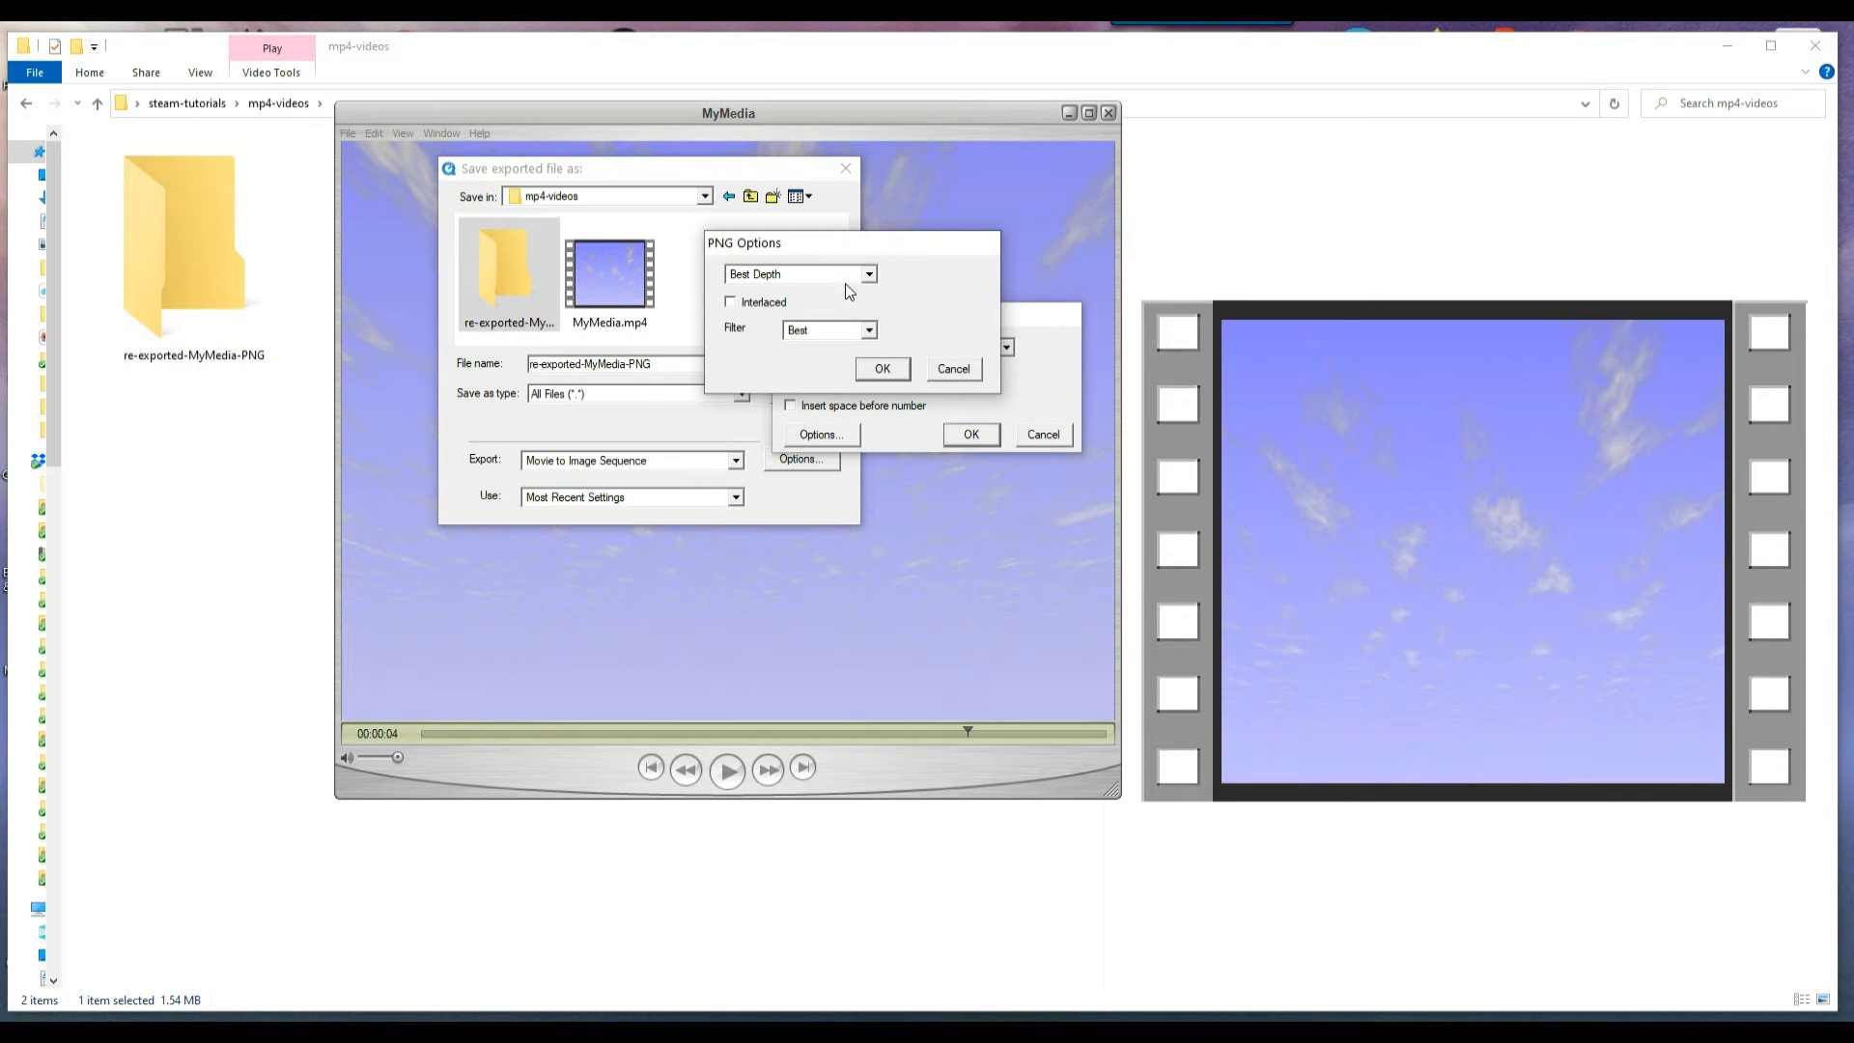
{"action": "left_click_drag", "start_coordinate": [804, 241], "coordinate": [926, 170]}
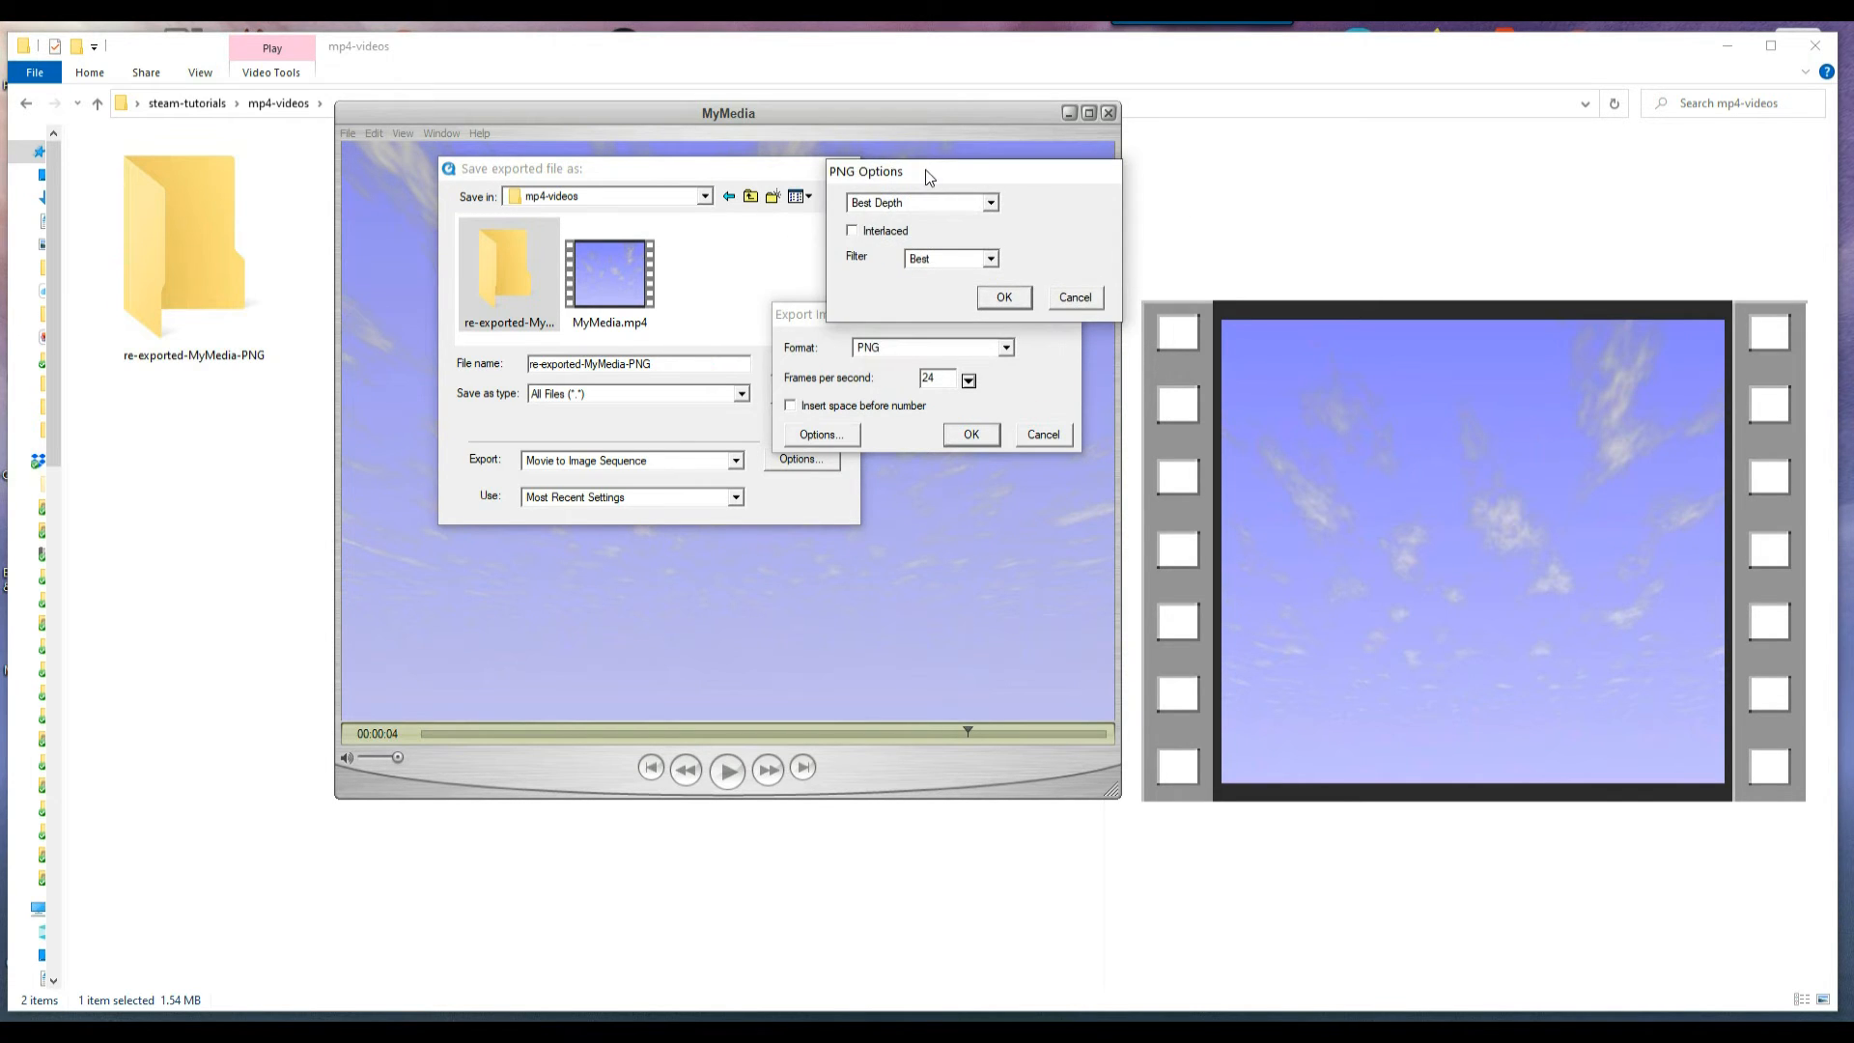
{"action": "left_click", "coordinate": [912, 201]}
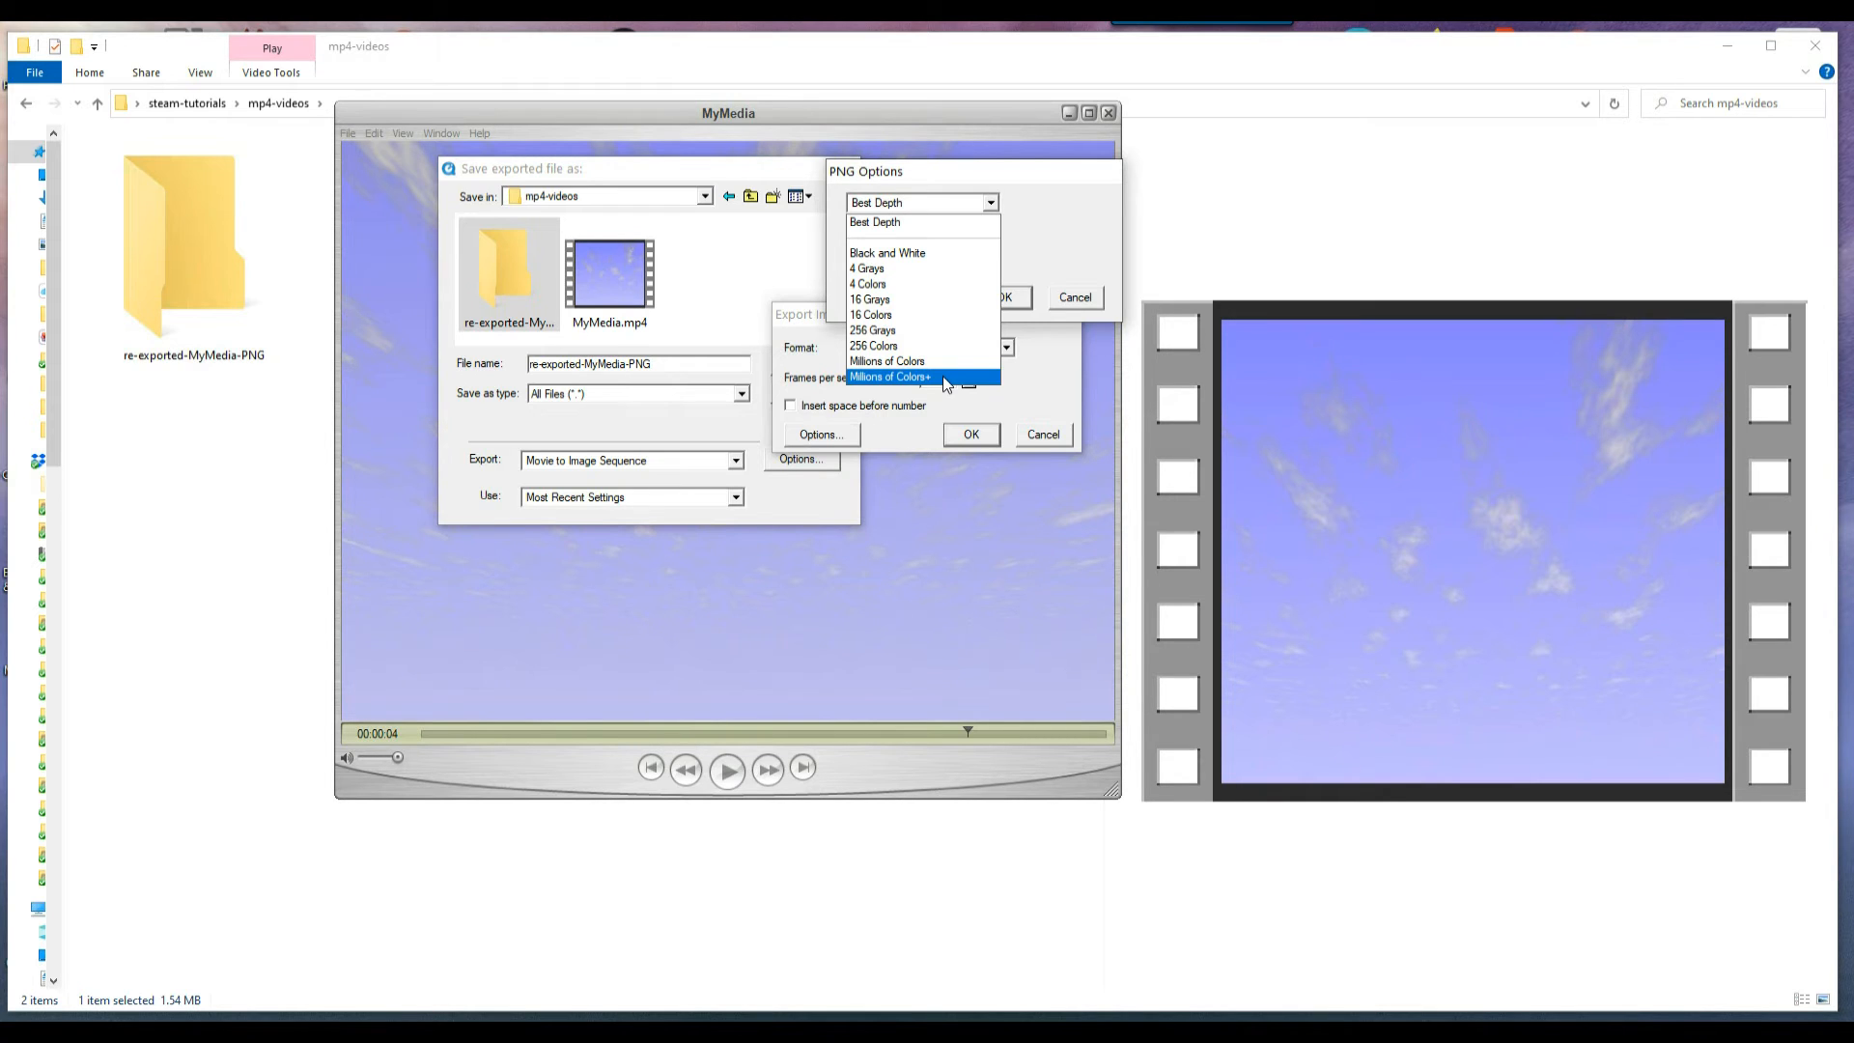
{"action": "left_click", "coordinate": [876, 363]}
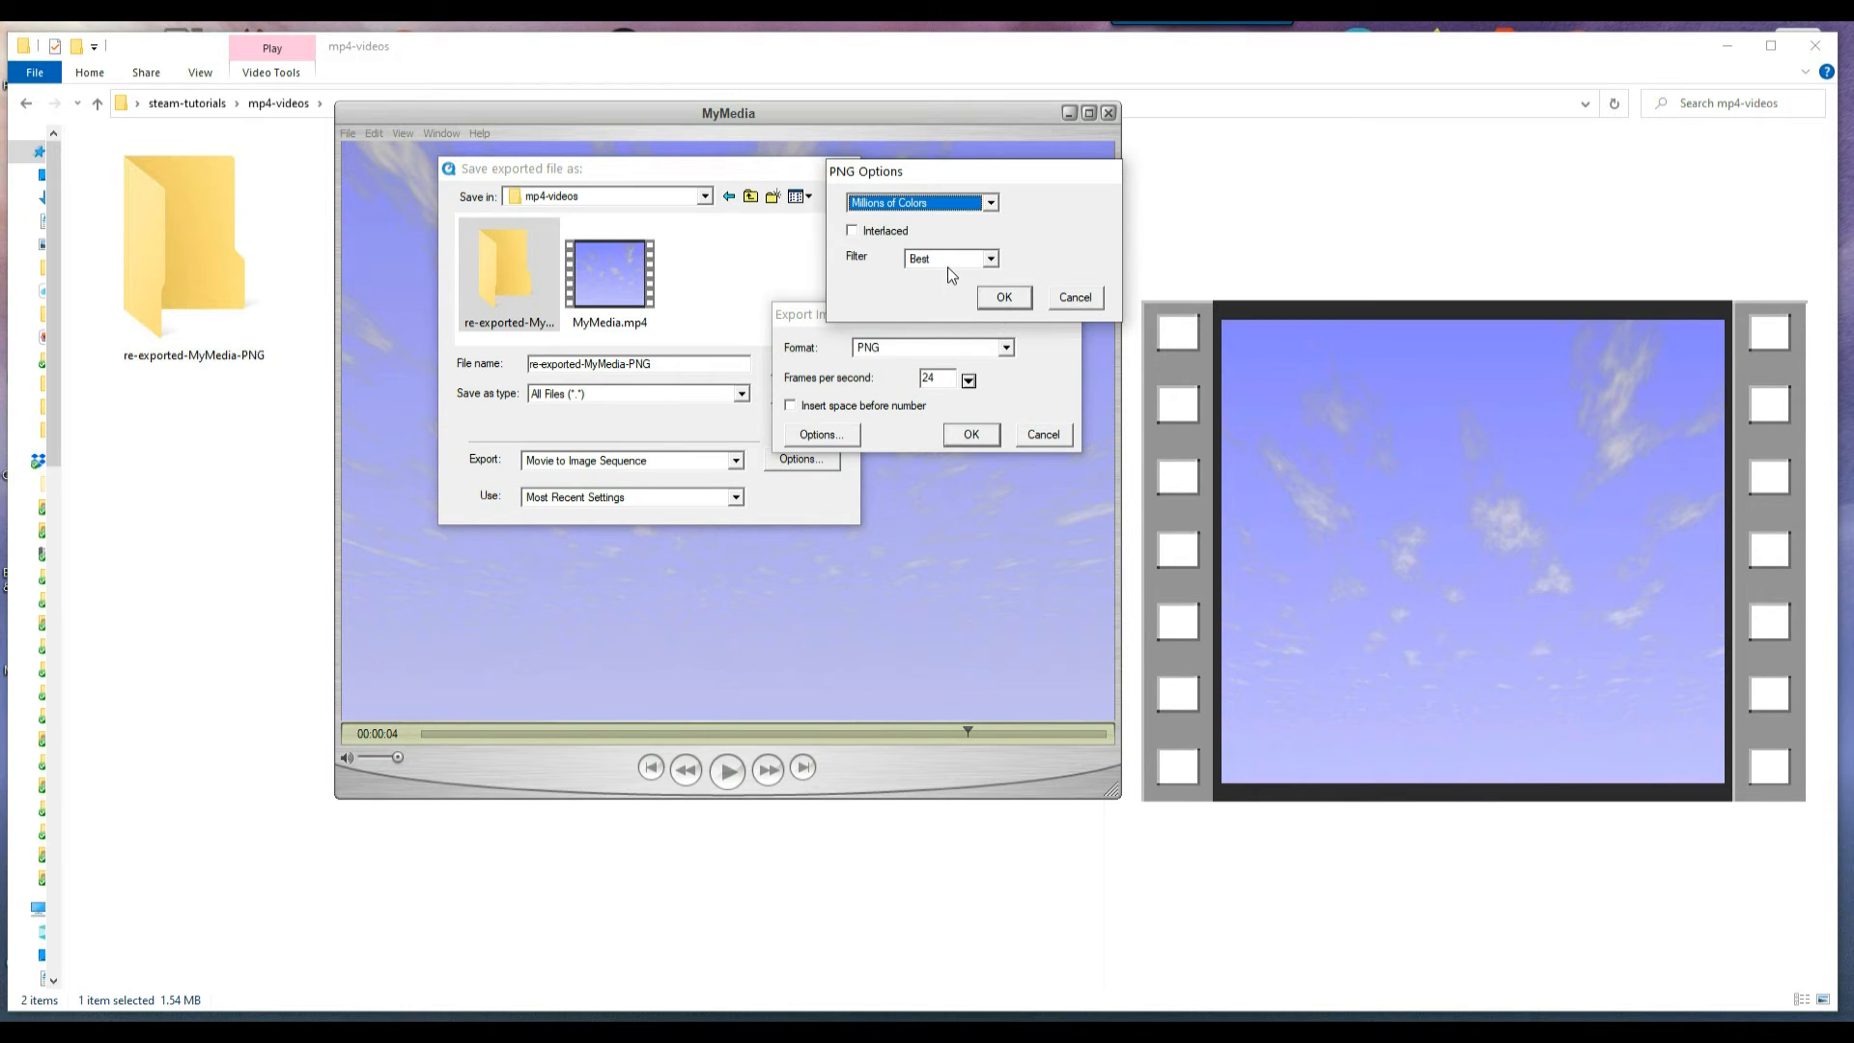
- Set the PNG filter to None with interlacing off, then accept the PNG options and the image sequence settings
{"action": "left_click", "coordinate": [923, 262]}
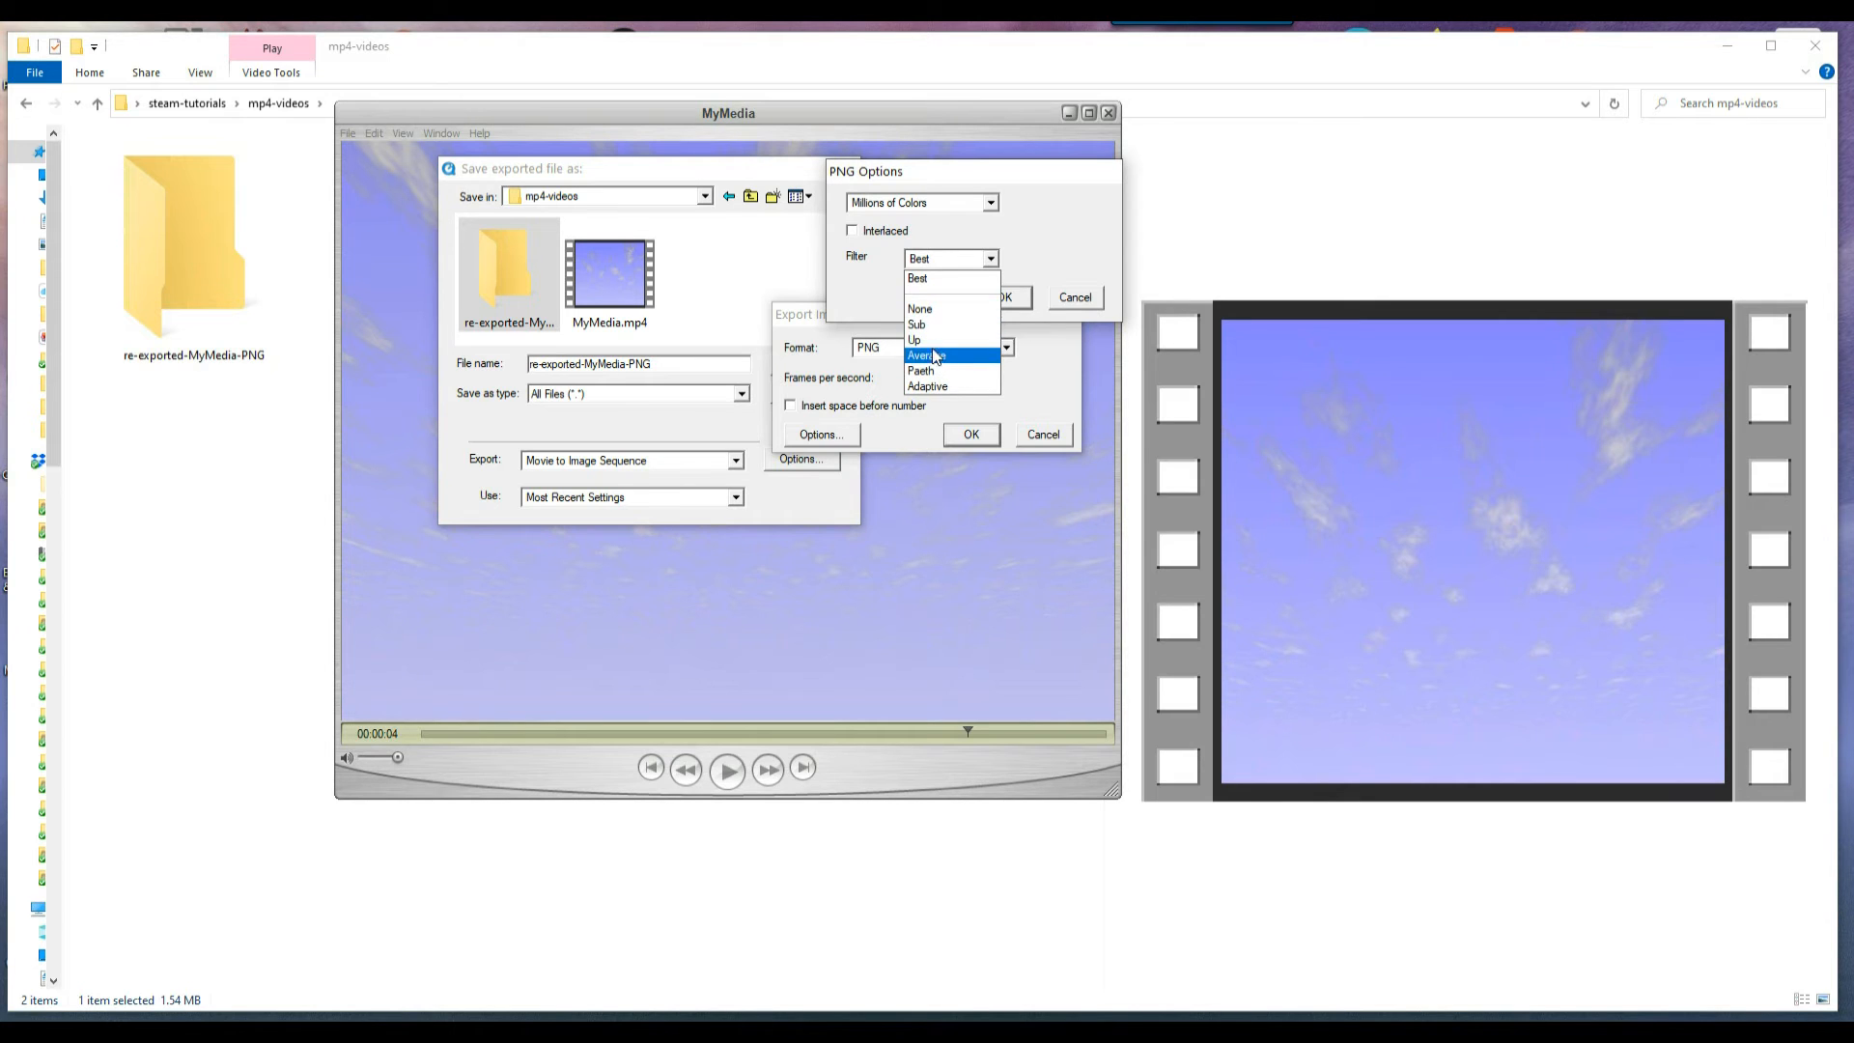
{"action": "left_click", "coordinate": [922, 310]}
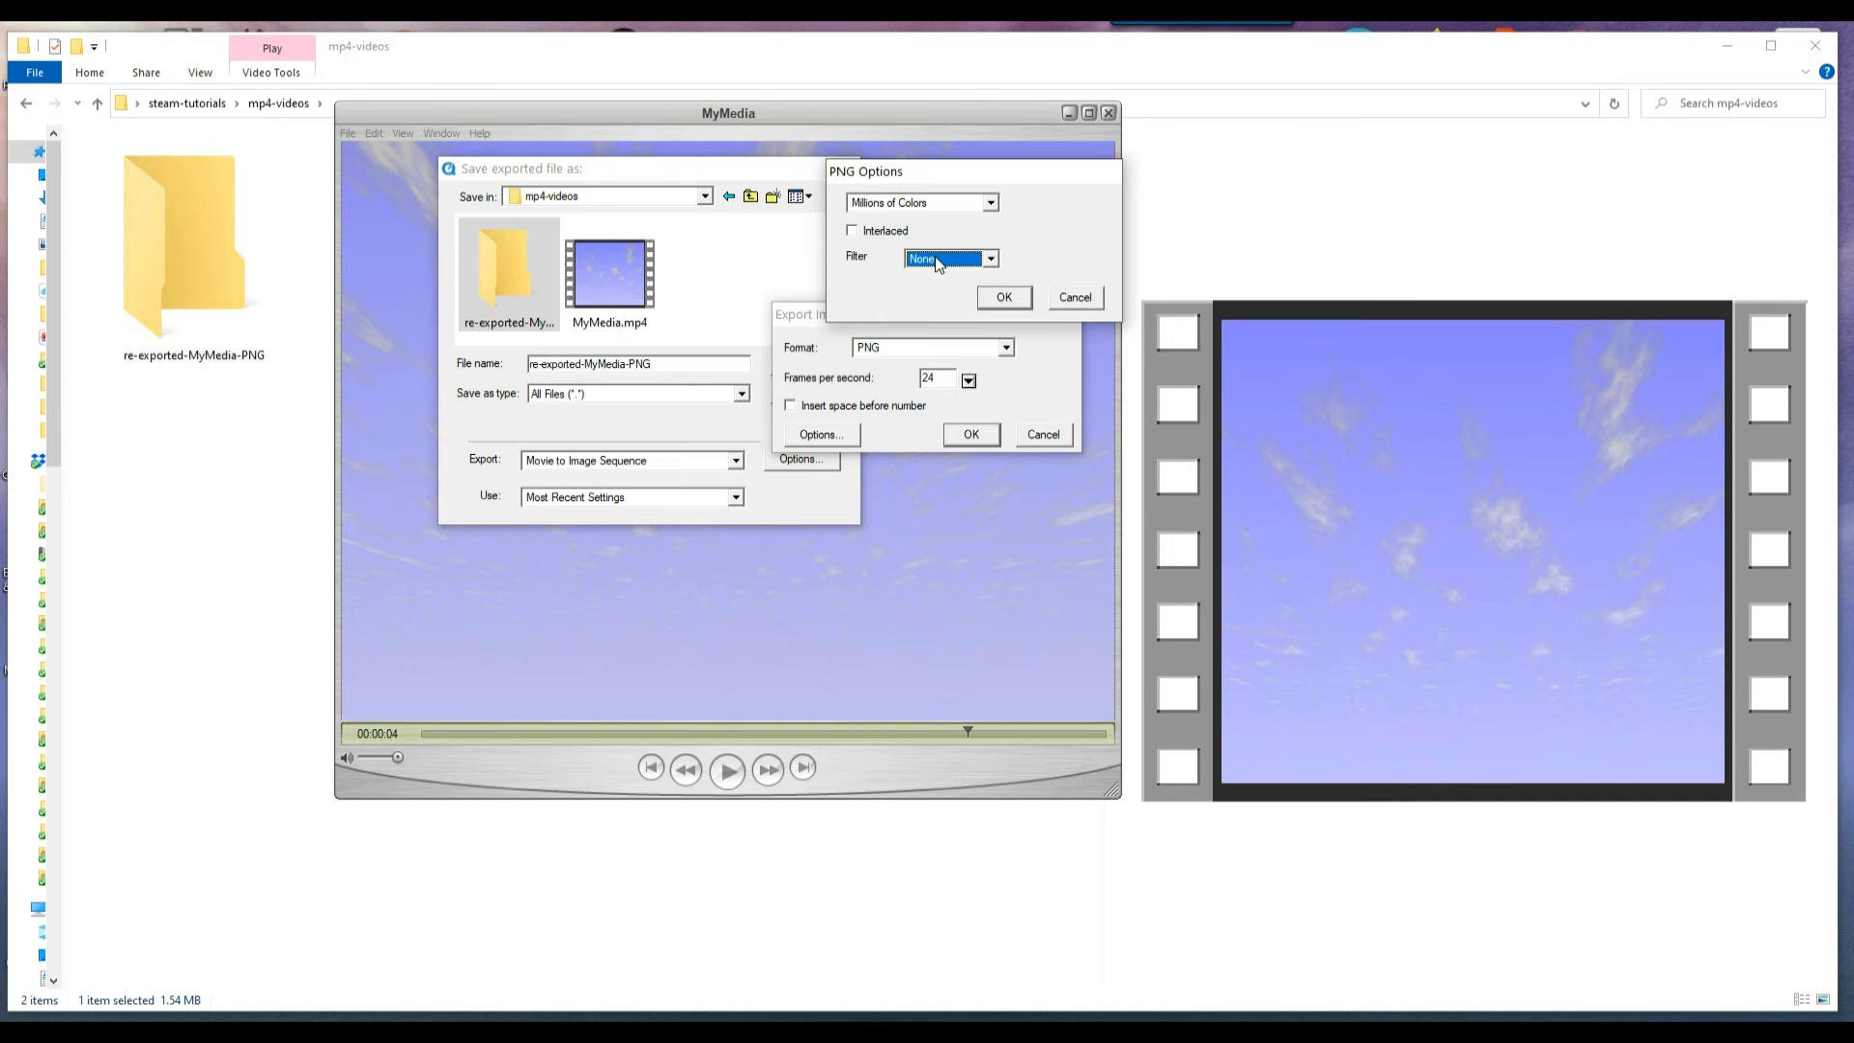
{"action": "left_click", "coordinate": [851, 230]}
{"action": "left_click", "coordinate": [917, 203]}
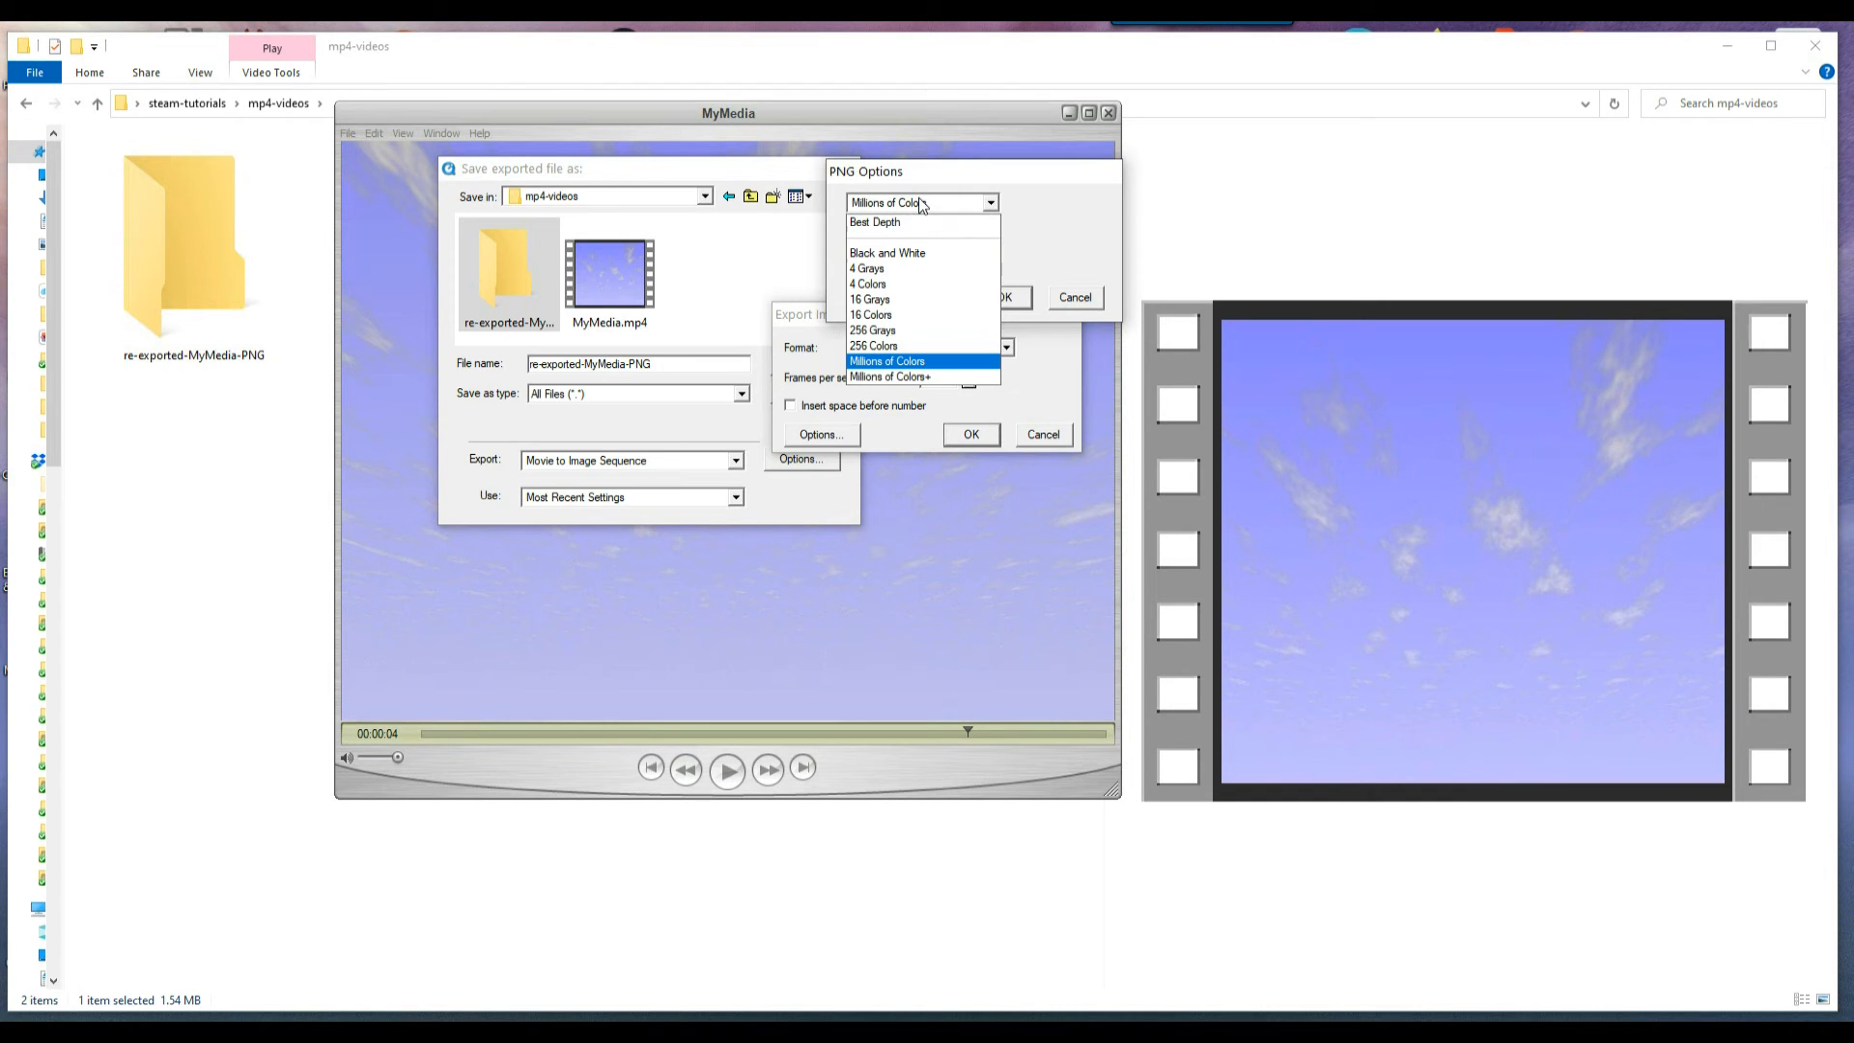
{"action": "left_click", "coordinate": [1057, 234]}
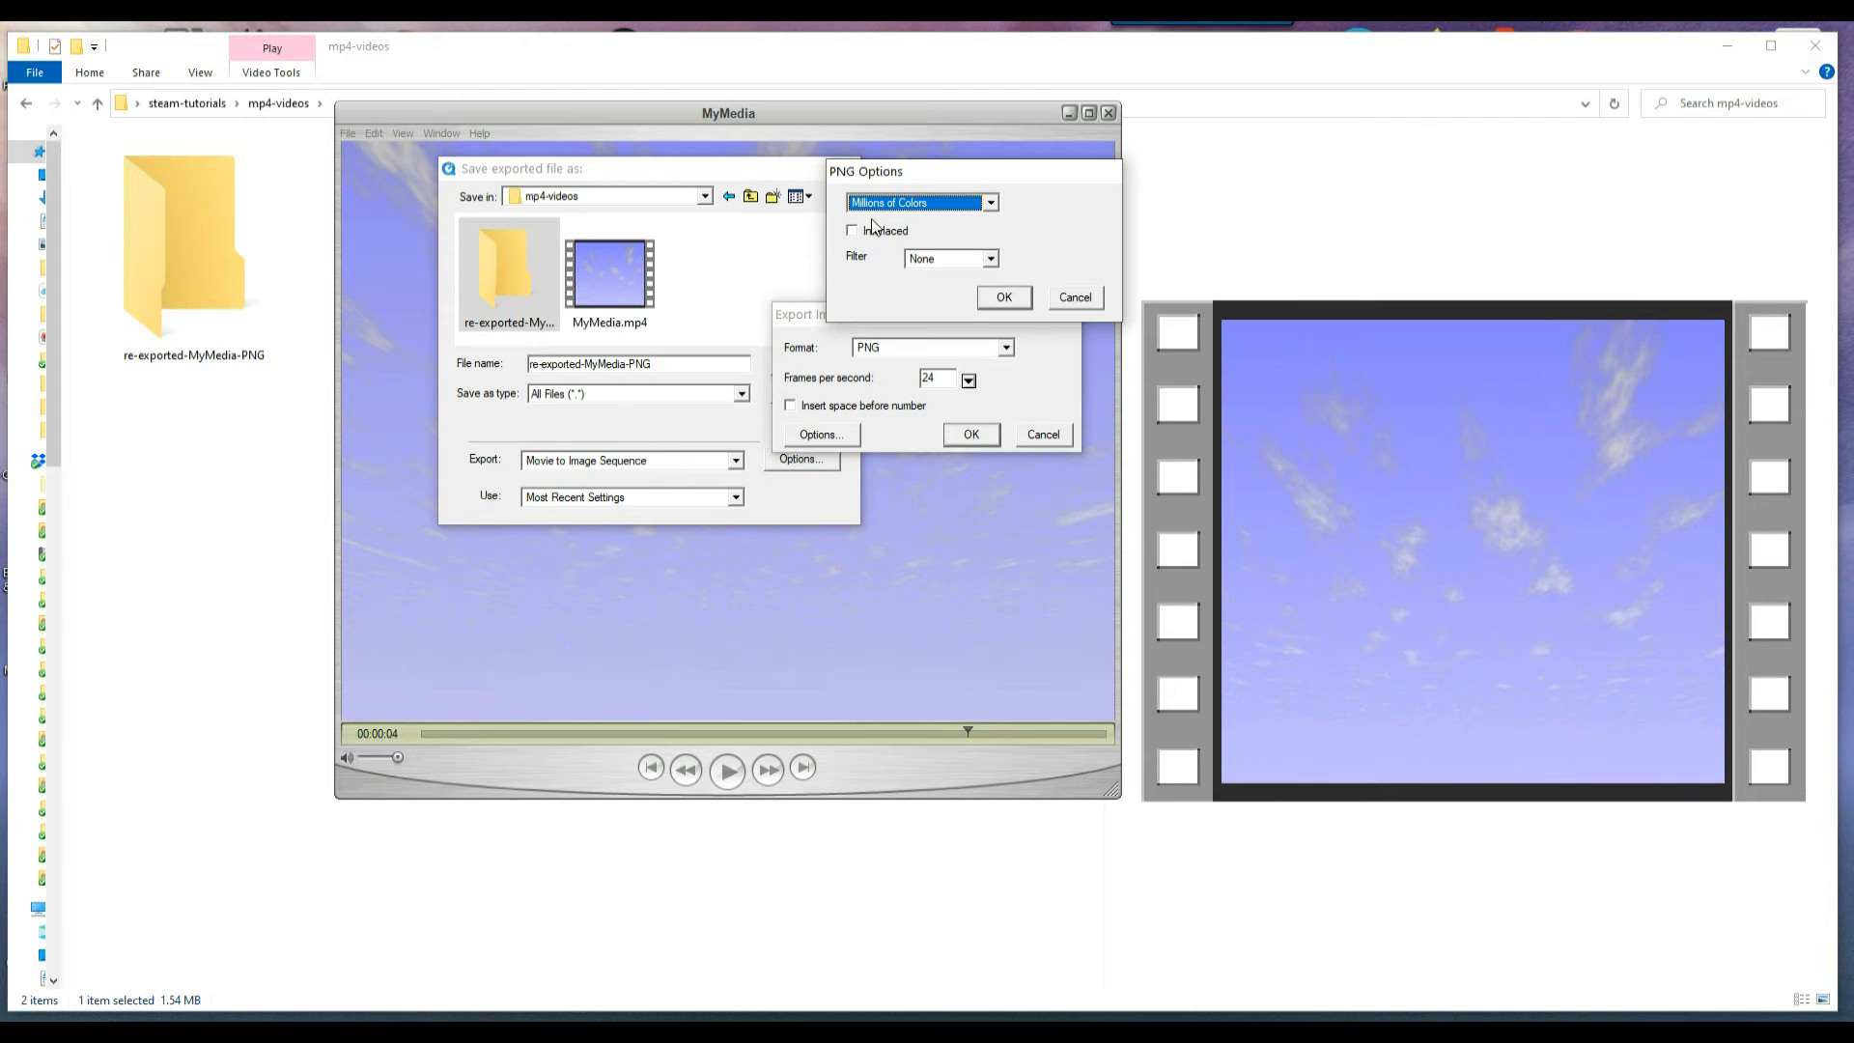
{"action": "left_click", "coordinate": [1009, 299]}
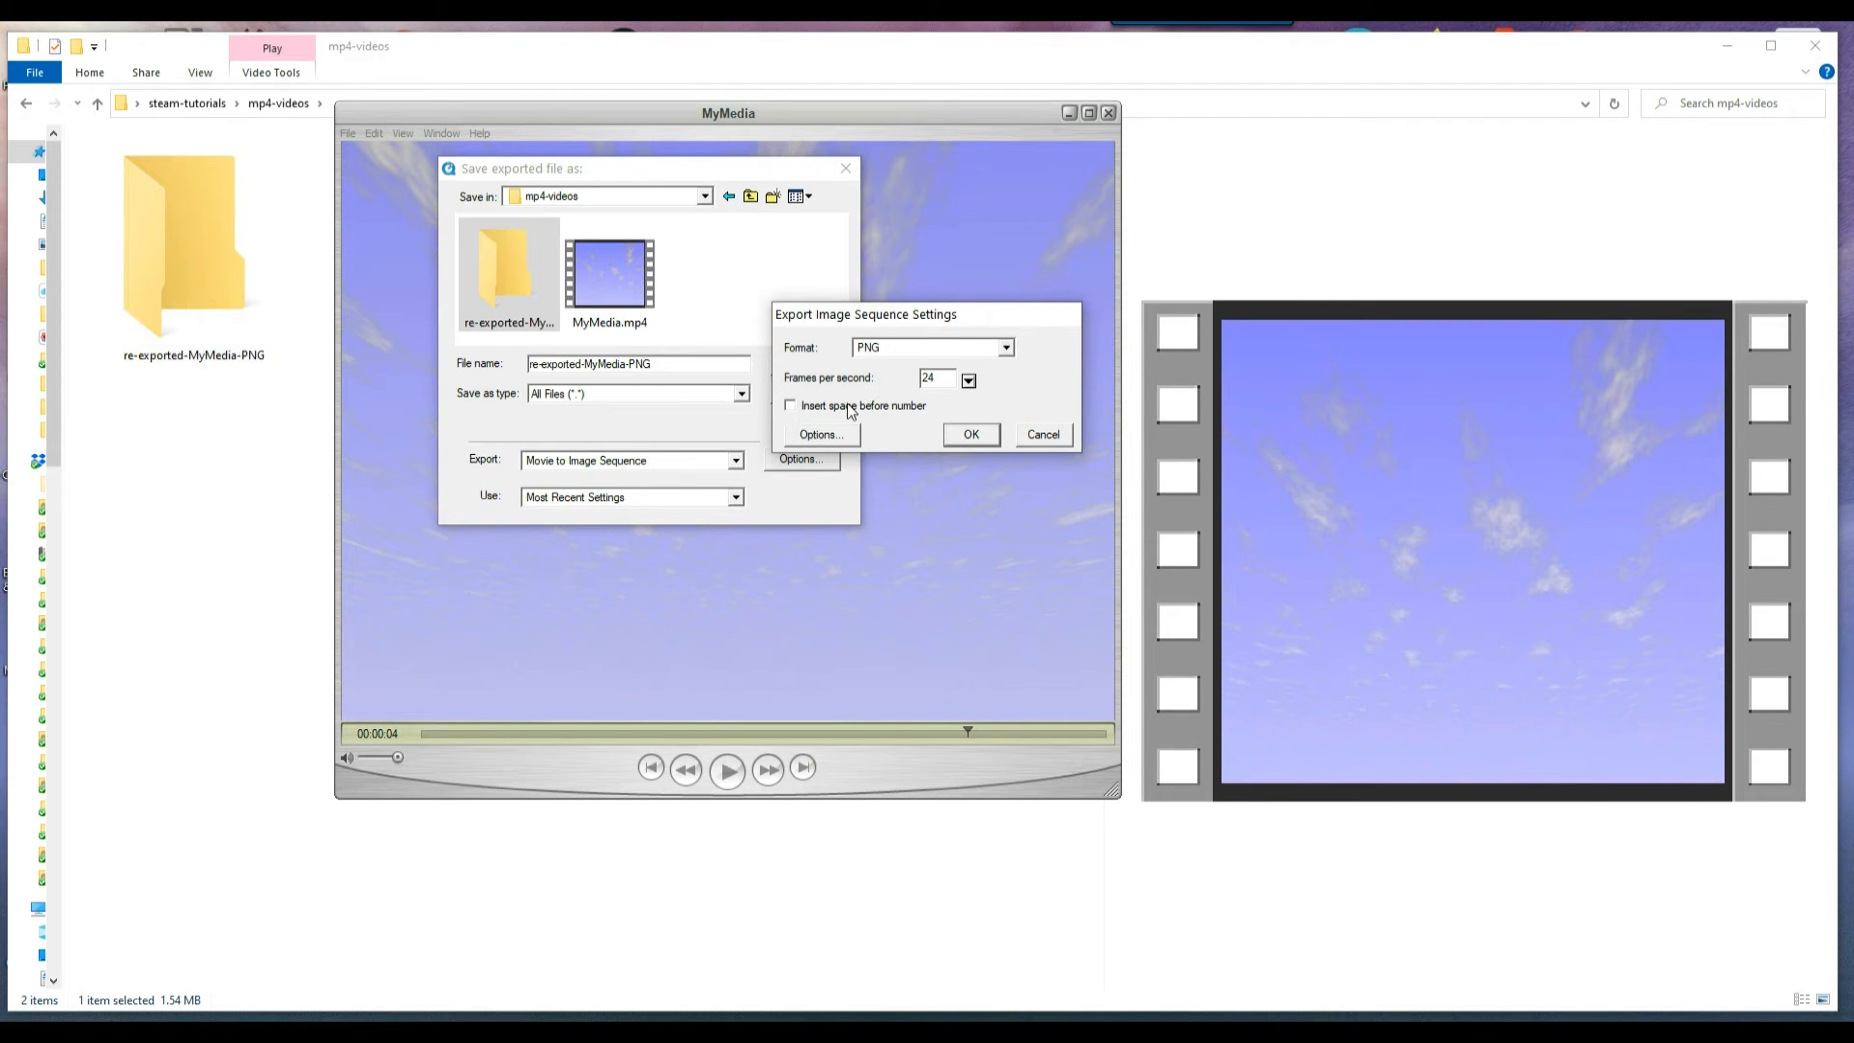
{"action": "left_click", "coordinate": [970, 434]}
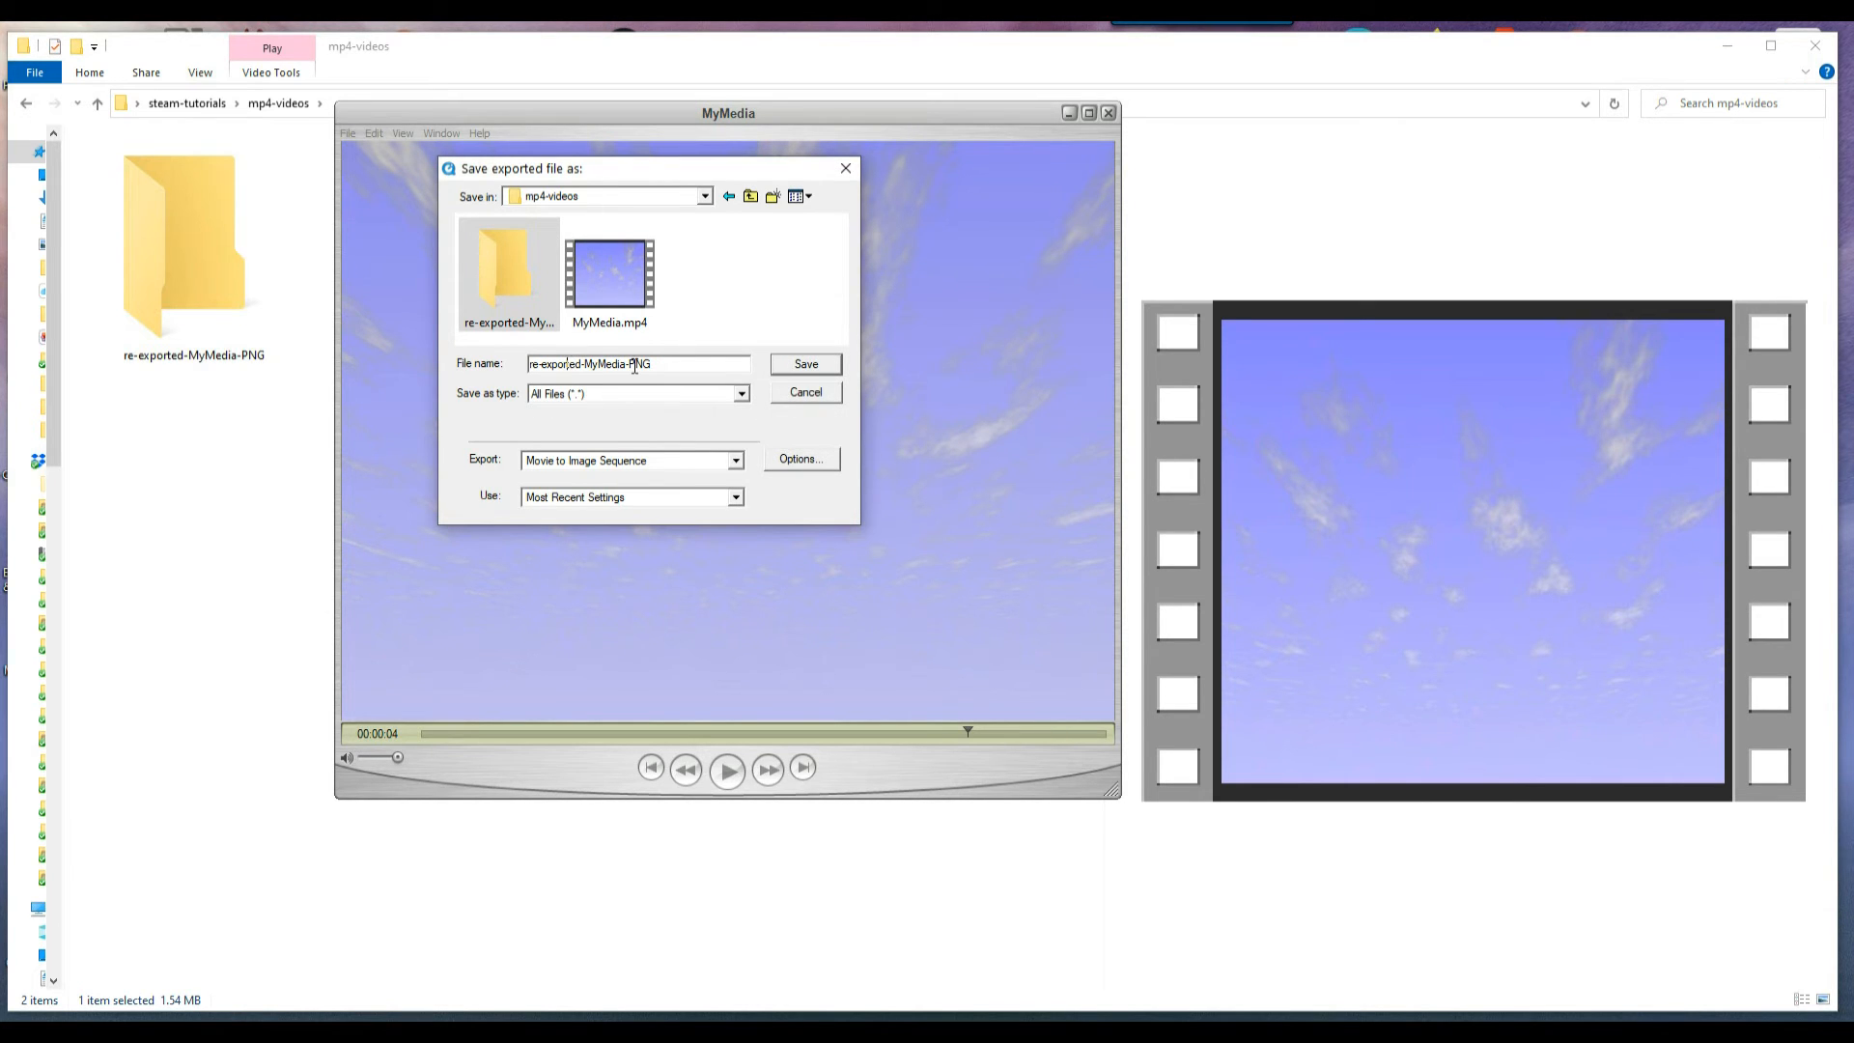
- Export the image sequence into the re-exported-MyMedia-PNG folder with the base file name frame_, moving the progress window toward the screen's centre
{"action": "left_click_drag", "start_coordinate": [667, 364], "coordinate": [518, 365]}
{"action": "left_click", "coordinate": [668, 361]}
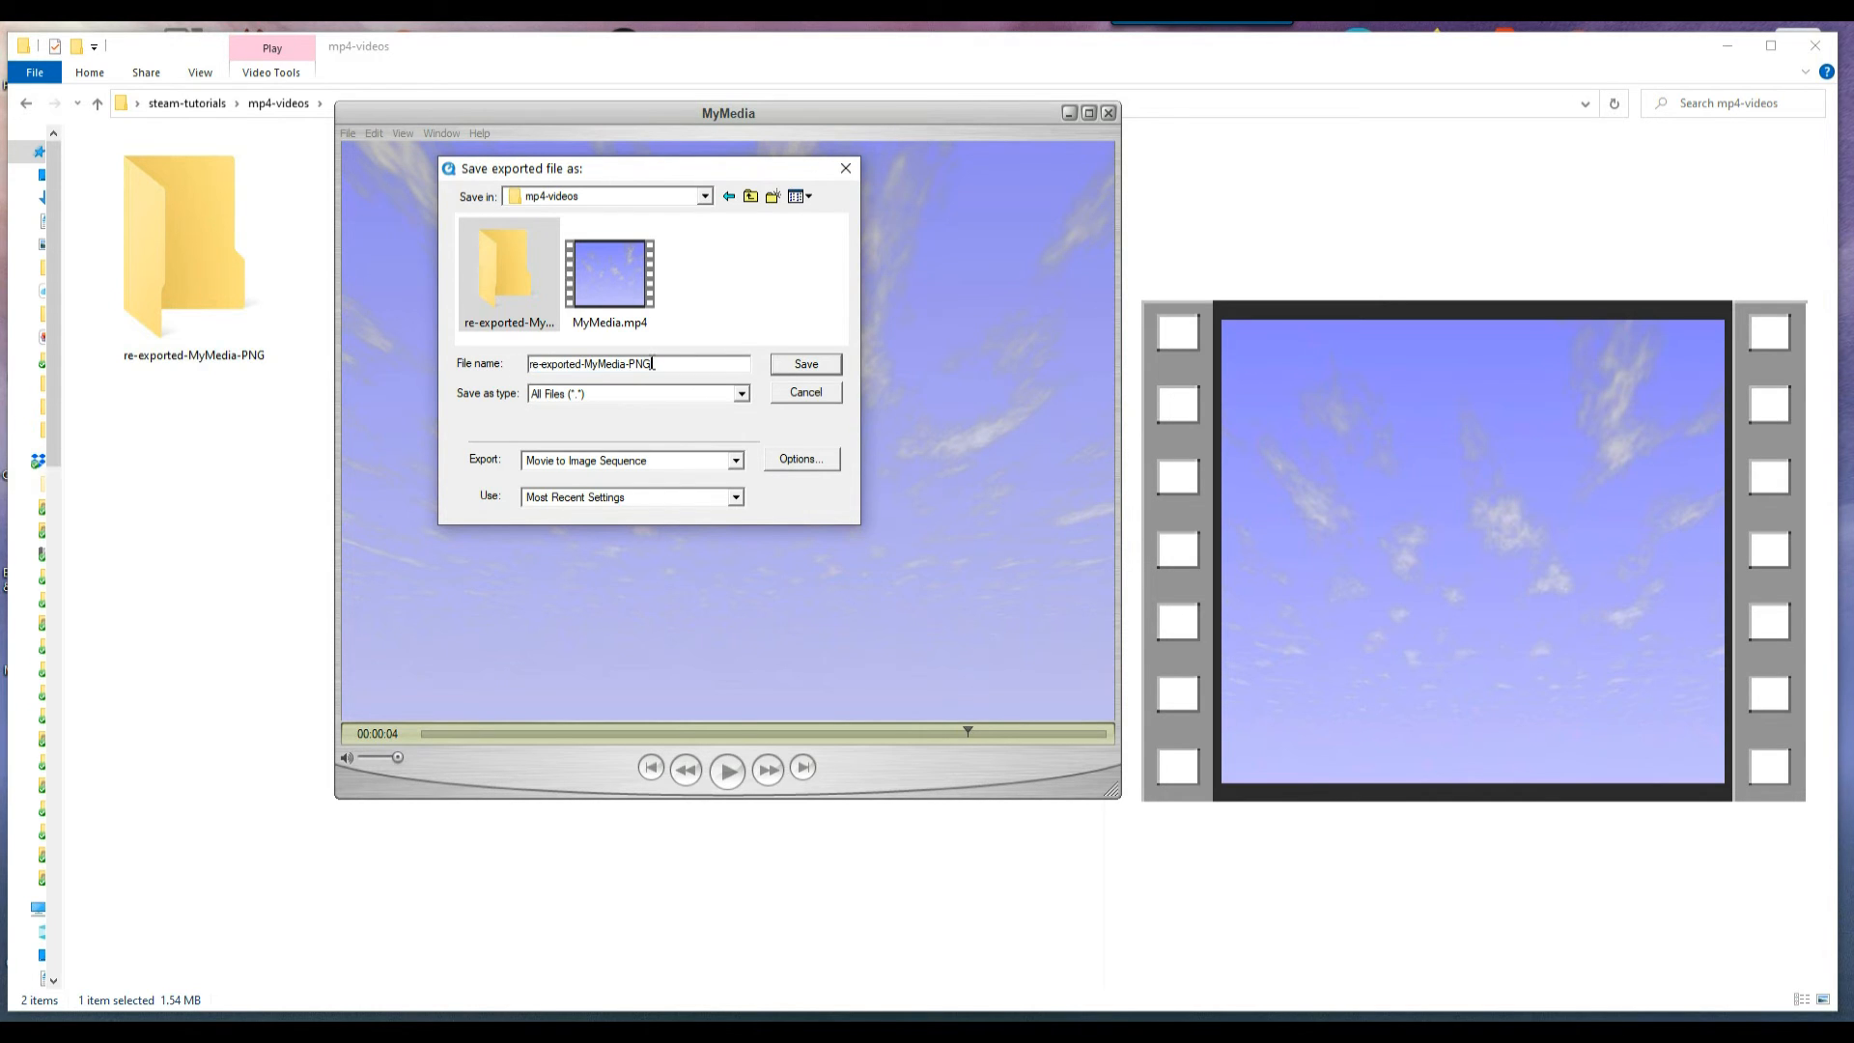
{"action": "double_click", "coordinate": [502, 256]}
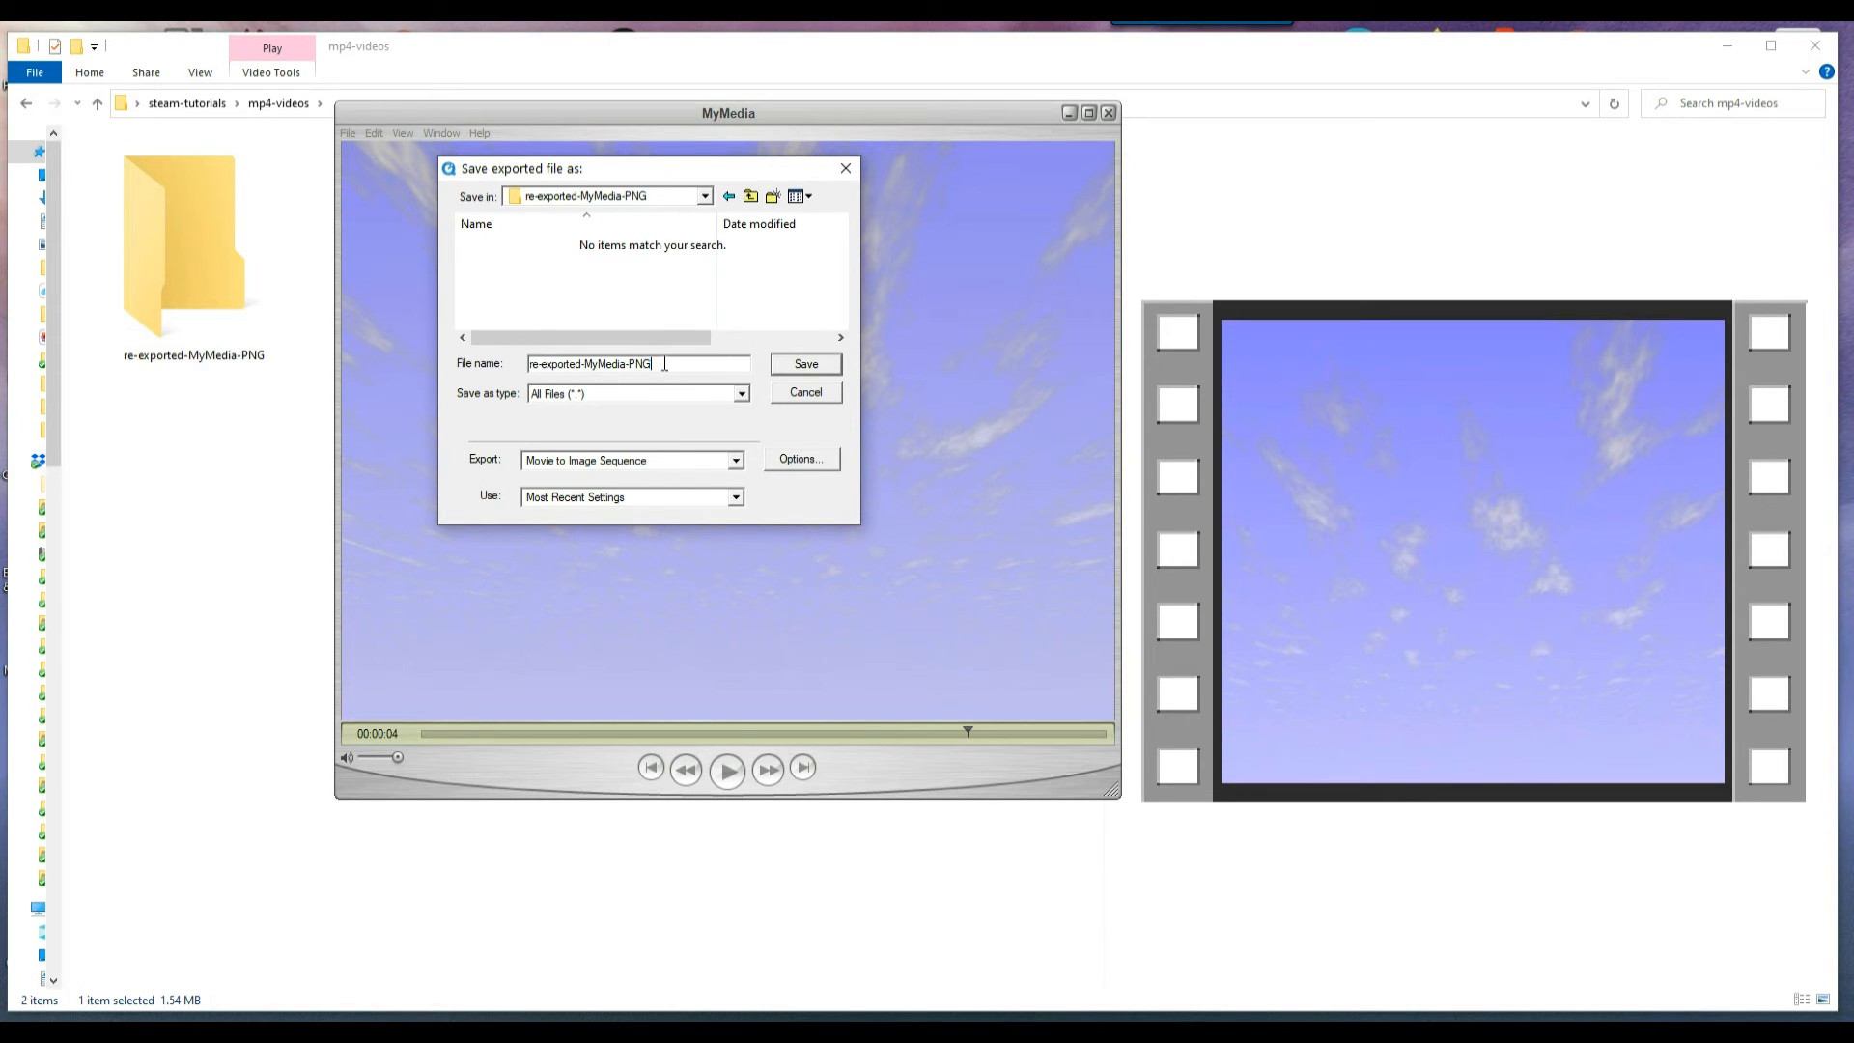
{"action": "left_click_drag", "start_coordinate": [665, 364], "coordinate": [408, 361]}
{"action": "type", "text": "frame"}
{"action": "left_click", "coordinate": [784, 367]}
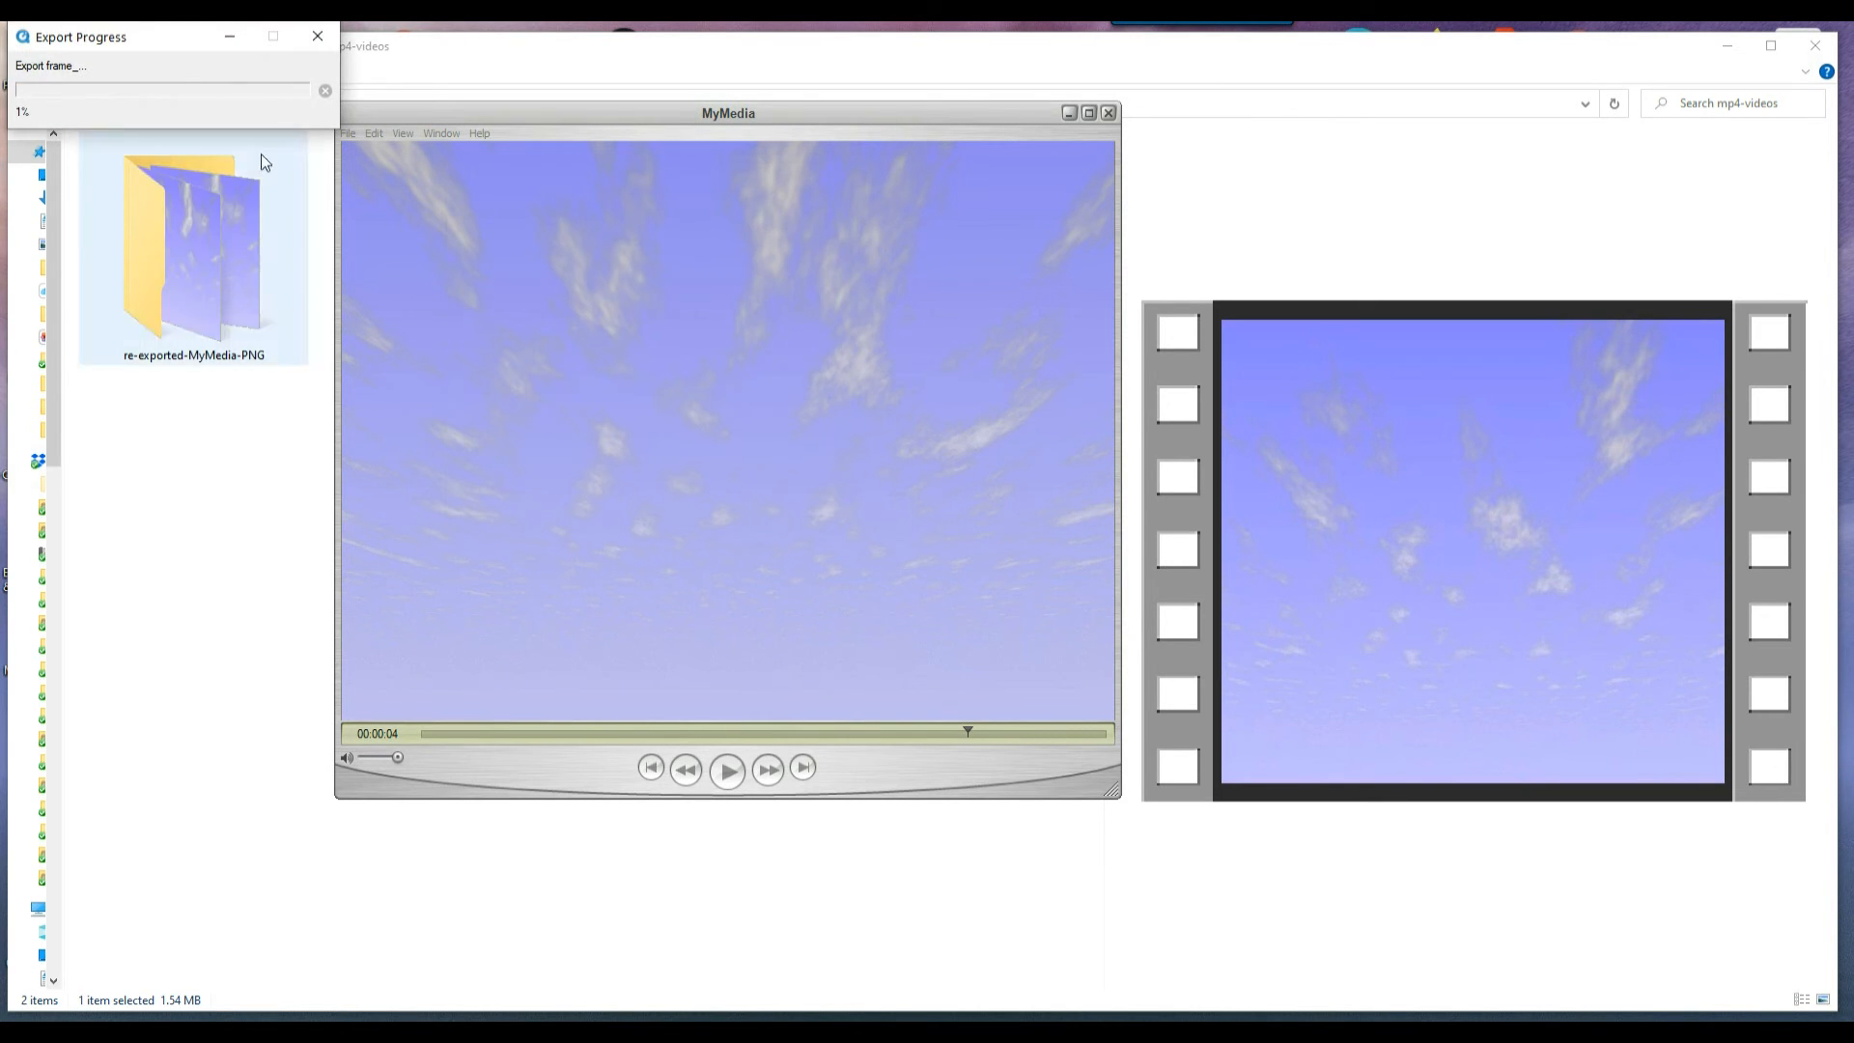
{"action": "left_click_drag", "start_coordinate": [165, 38], "coordinate": [568, 184]}
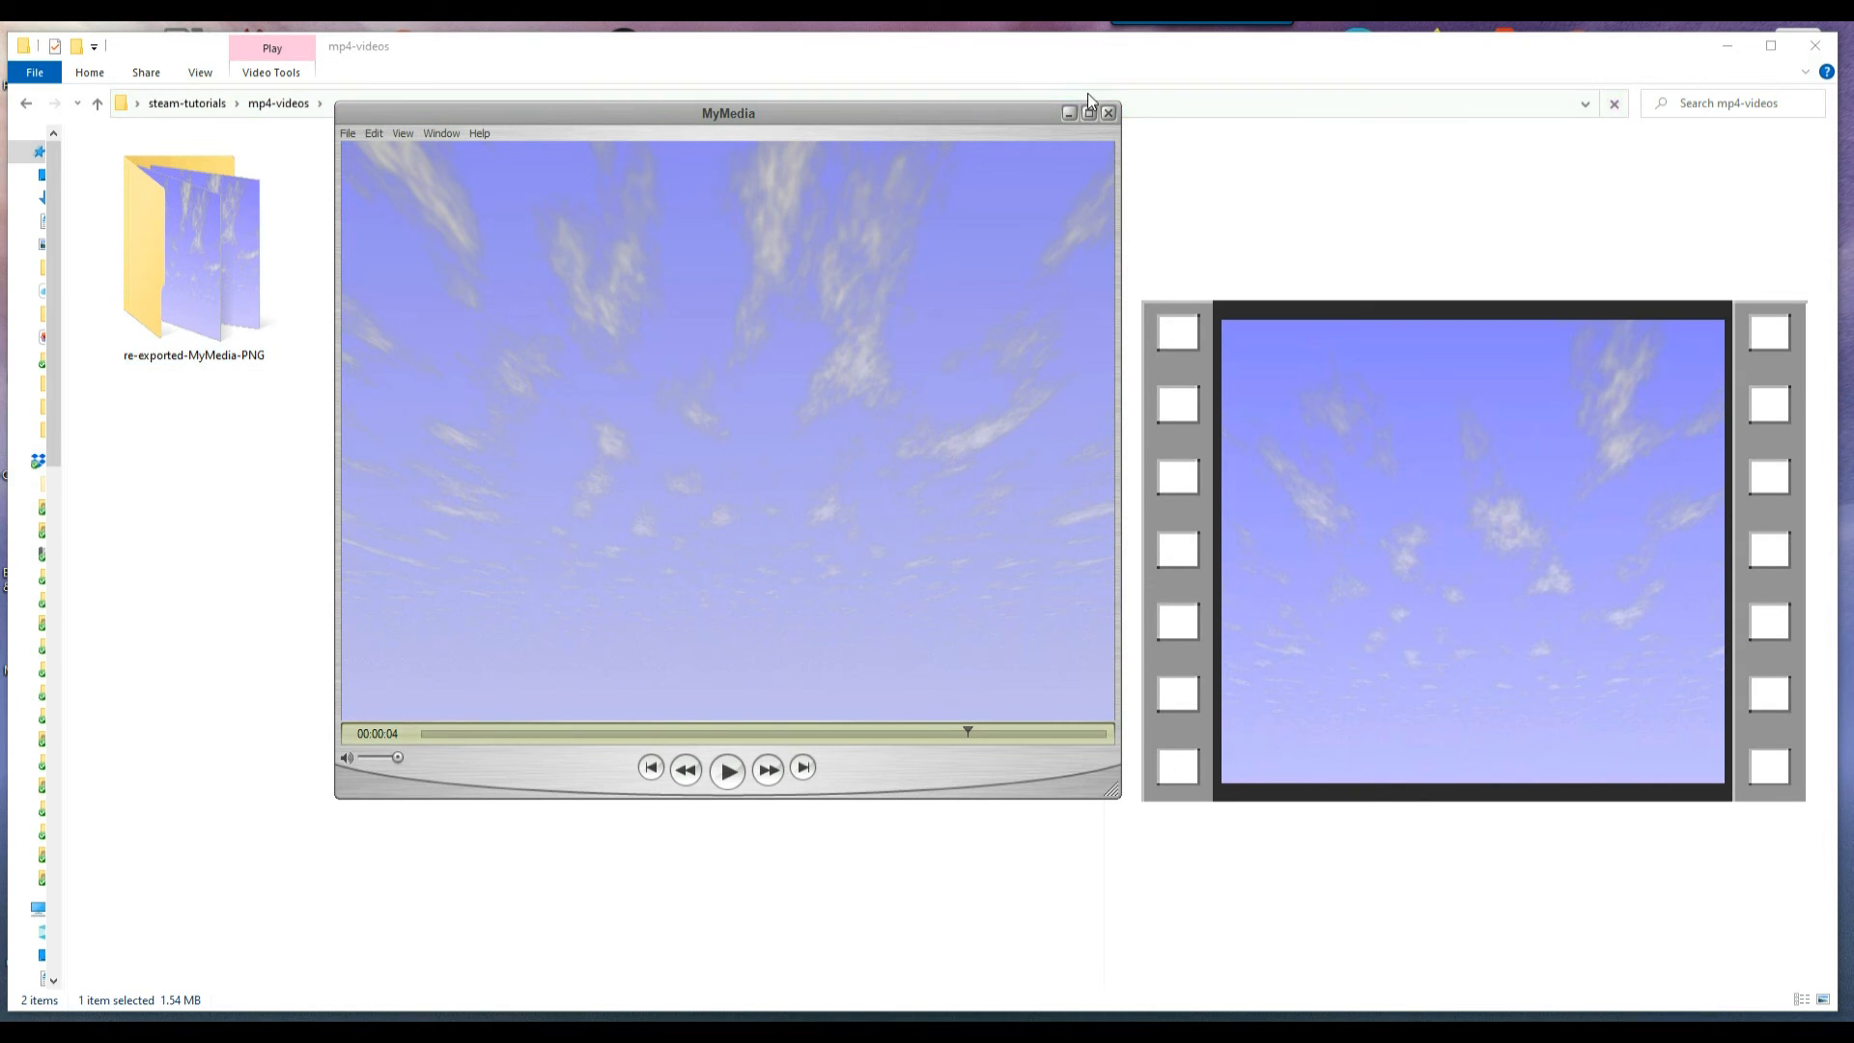
- Close the MyMedia movie player and open the re-exported-MyMedia-PNG folder, widening its thumbnail area
{"action": "left_click", "coordinate": [1109, 114]}
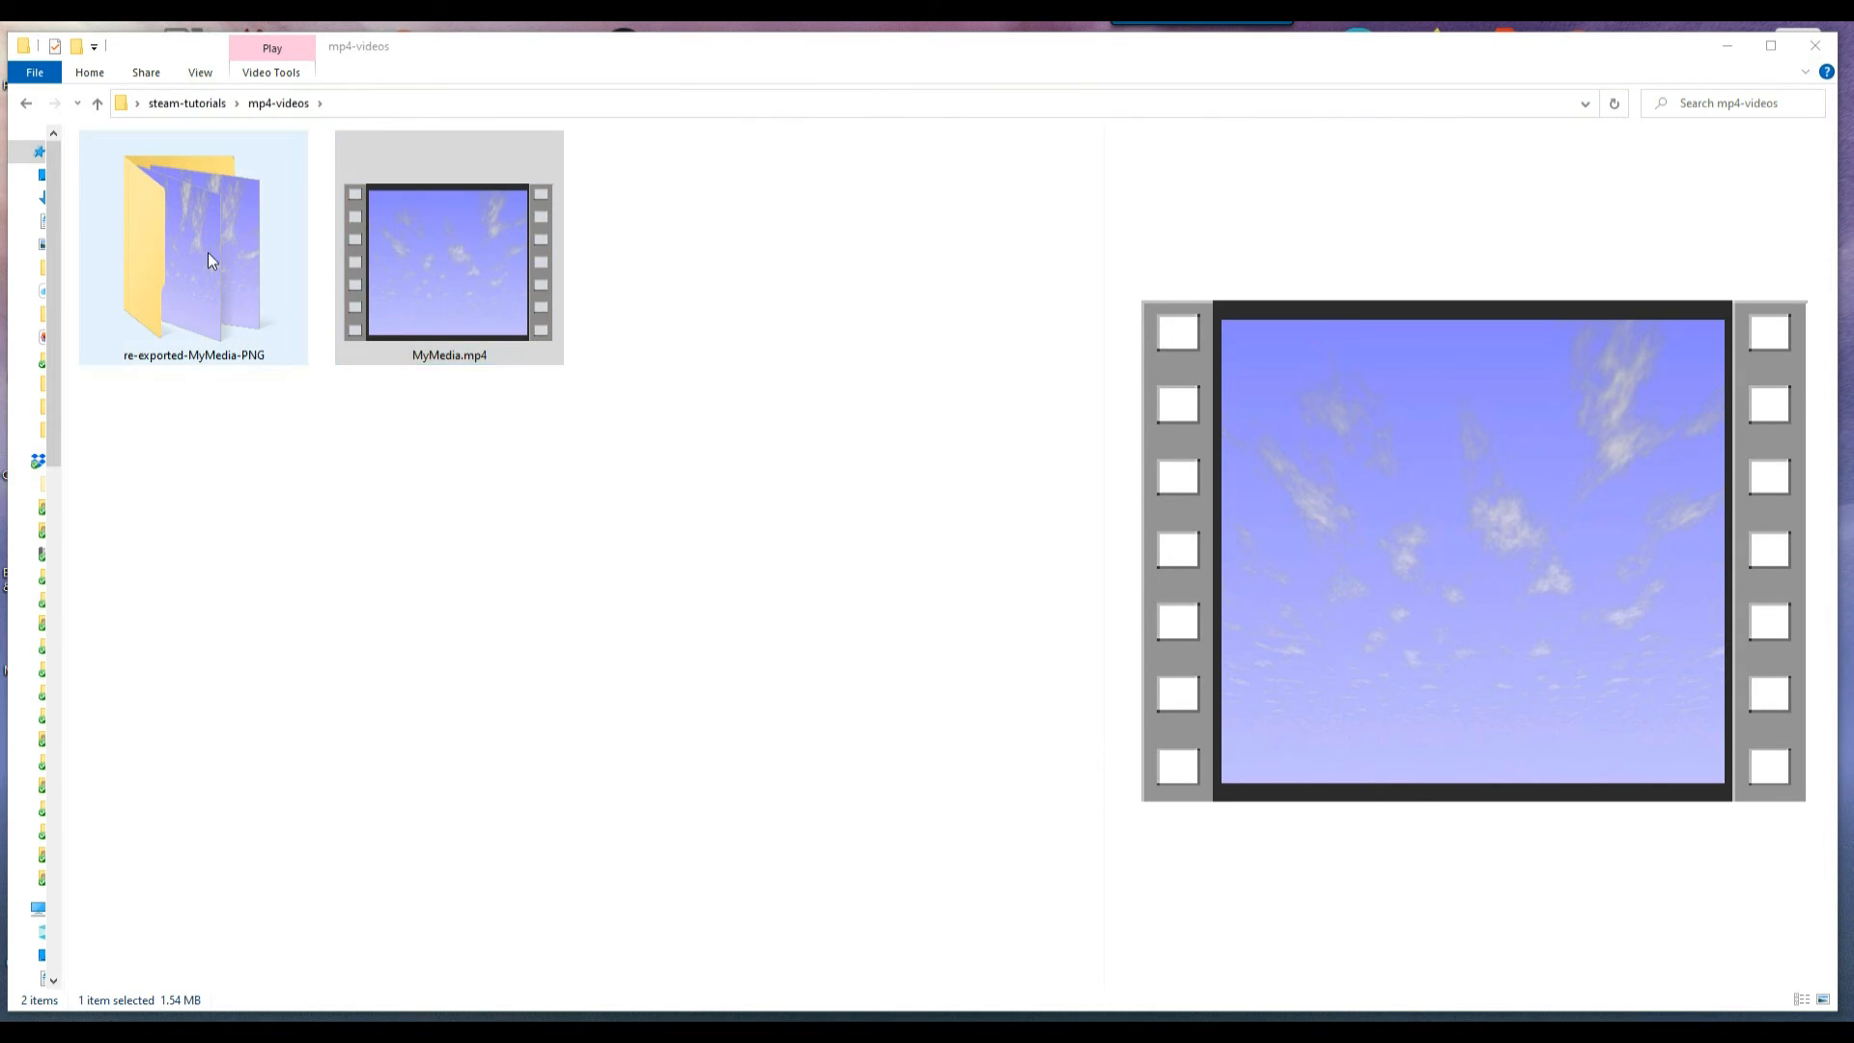
{"action": "double_click", "coordinate": [177, 251]}
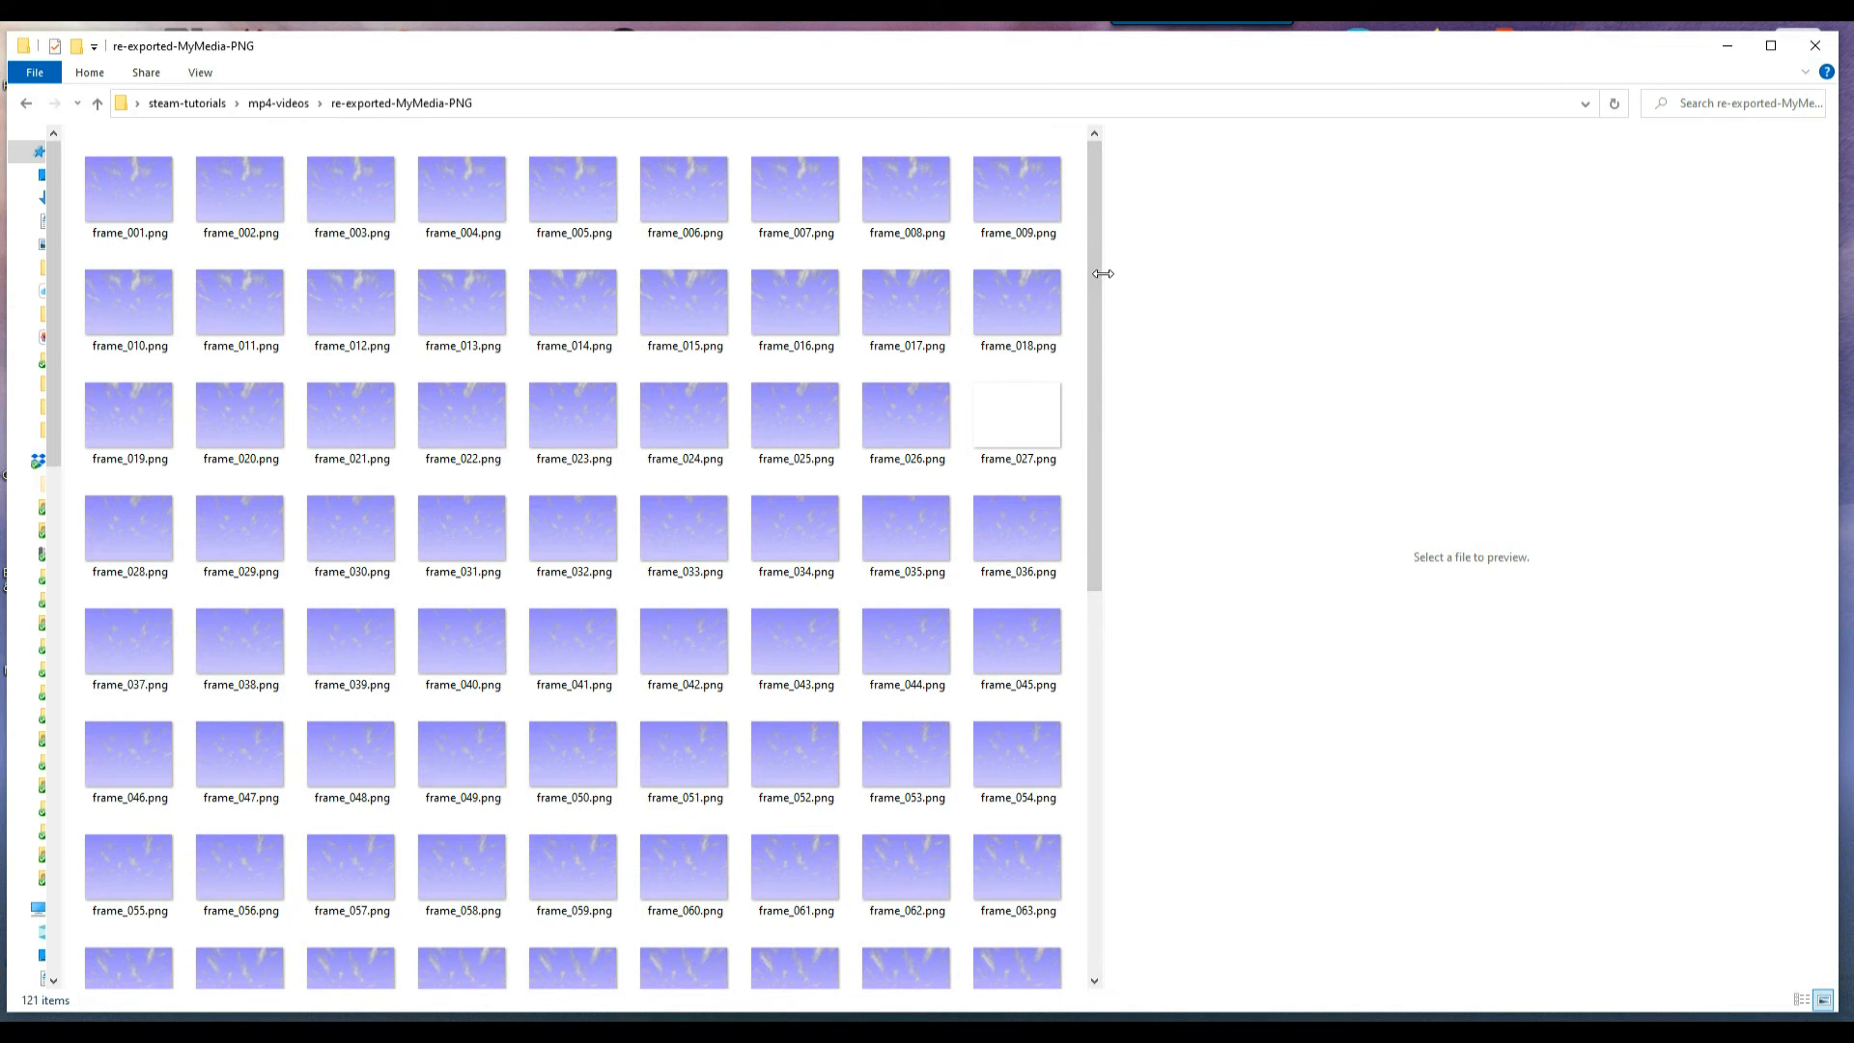
{"action": "left_click_drag", "start_coordinate": [1105, 270], "coordinate": [1266, 258]}
- View frame_001.png at full size, close it, and preview the early exported frames, including frame_014.png and frame_027.png
{"action": "double_click", "coordinate": [149, 199]}
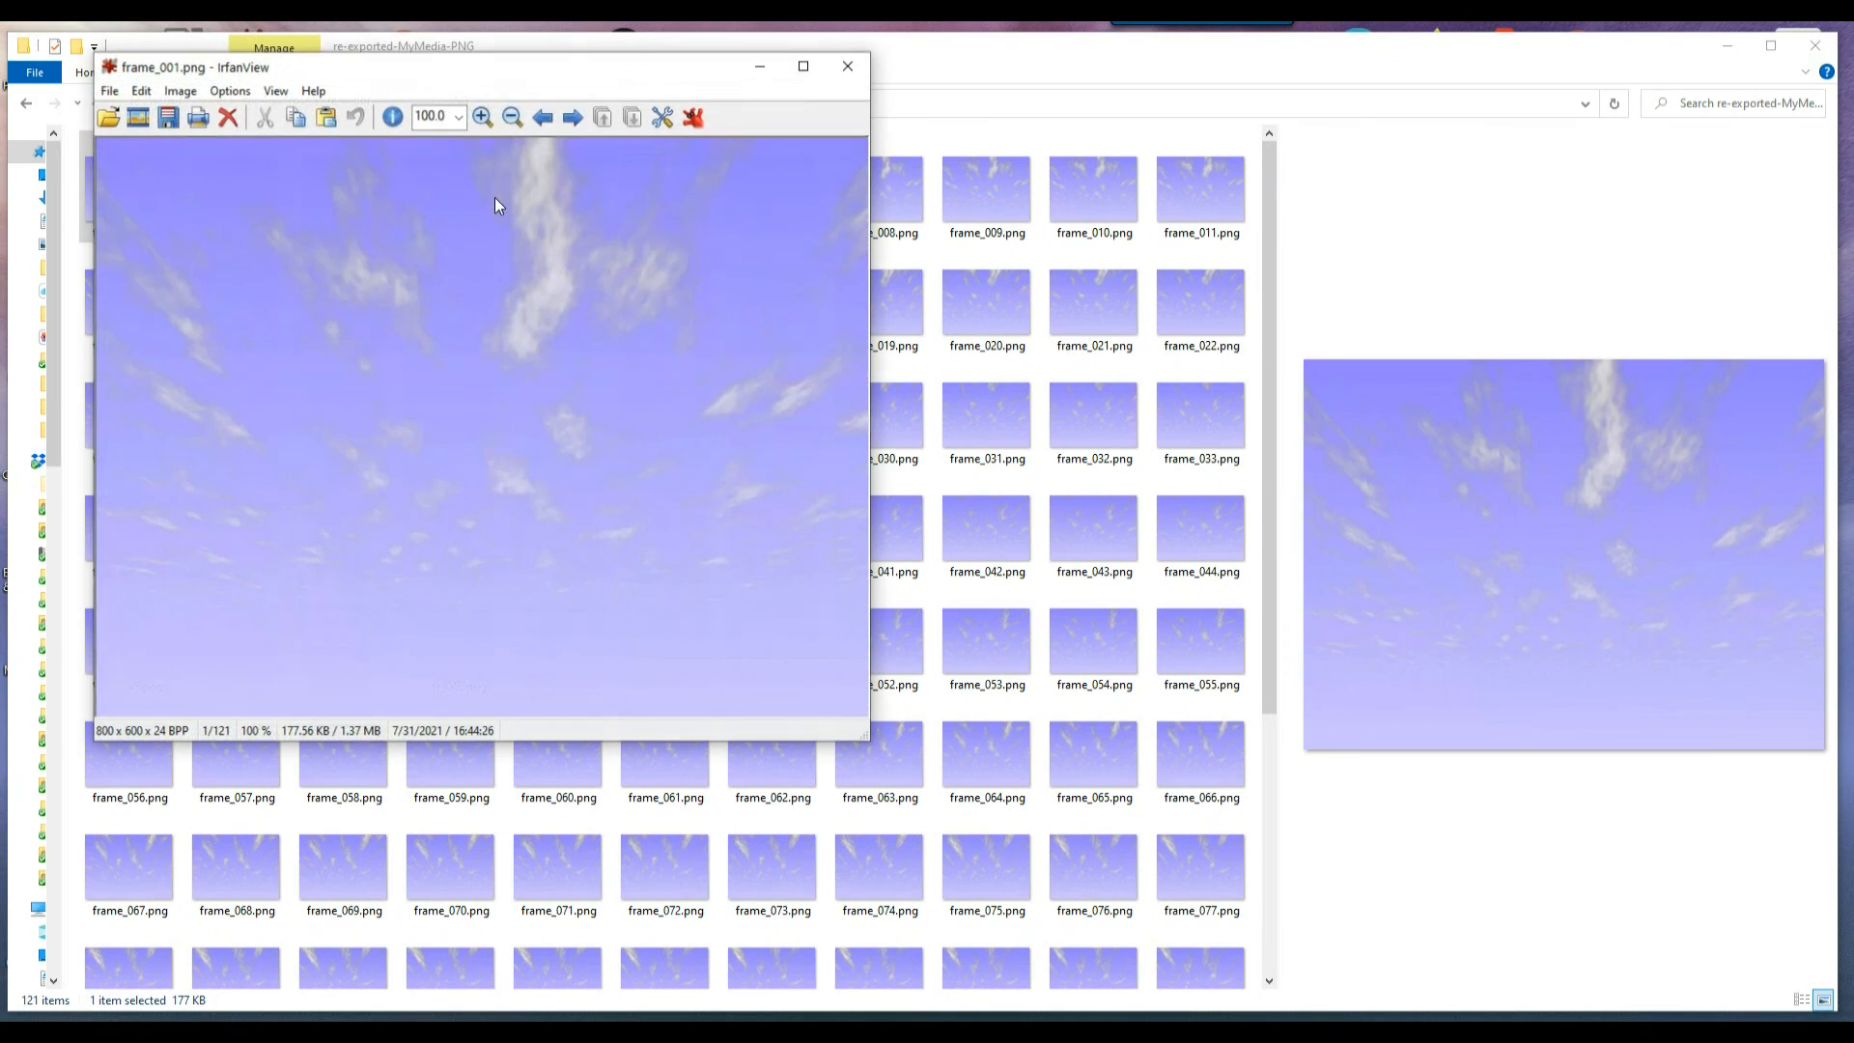
{"action": "left_click", "coordinate": [848, 66]}
{"action": "key", "text": "Right"}
{"action": "key", "text": "Right"}
{"action": "key", "text": "Right"}
{"action": "key", "text": "Right"}
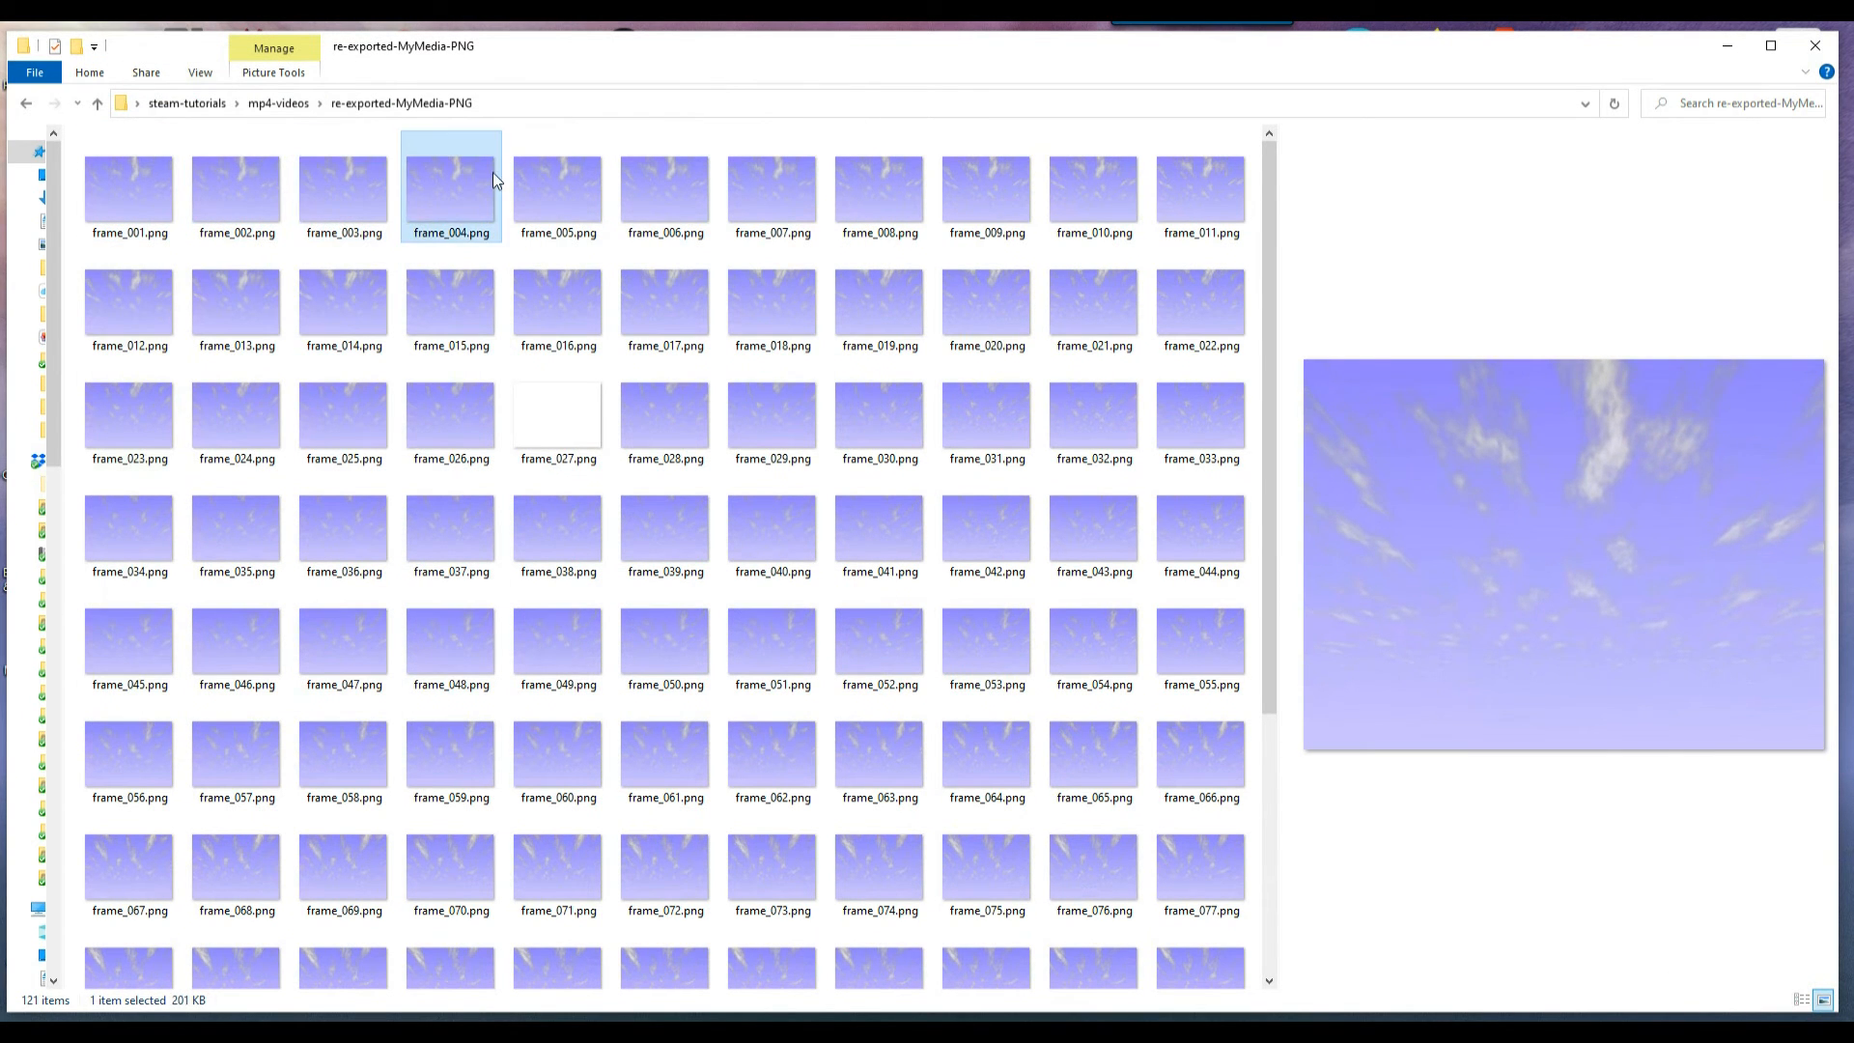
{"action": "key", "text": "Down"}
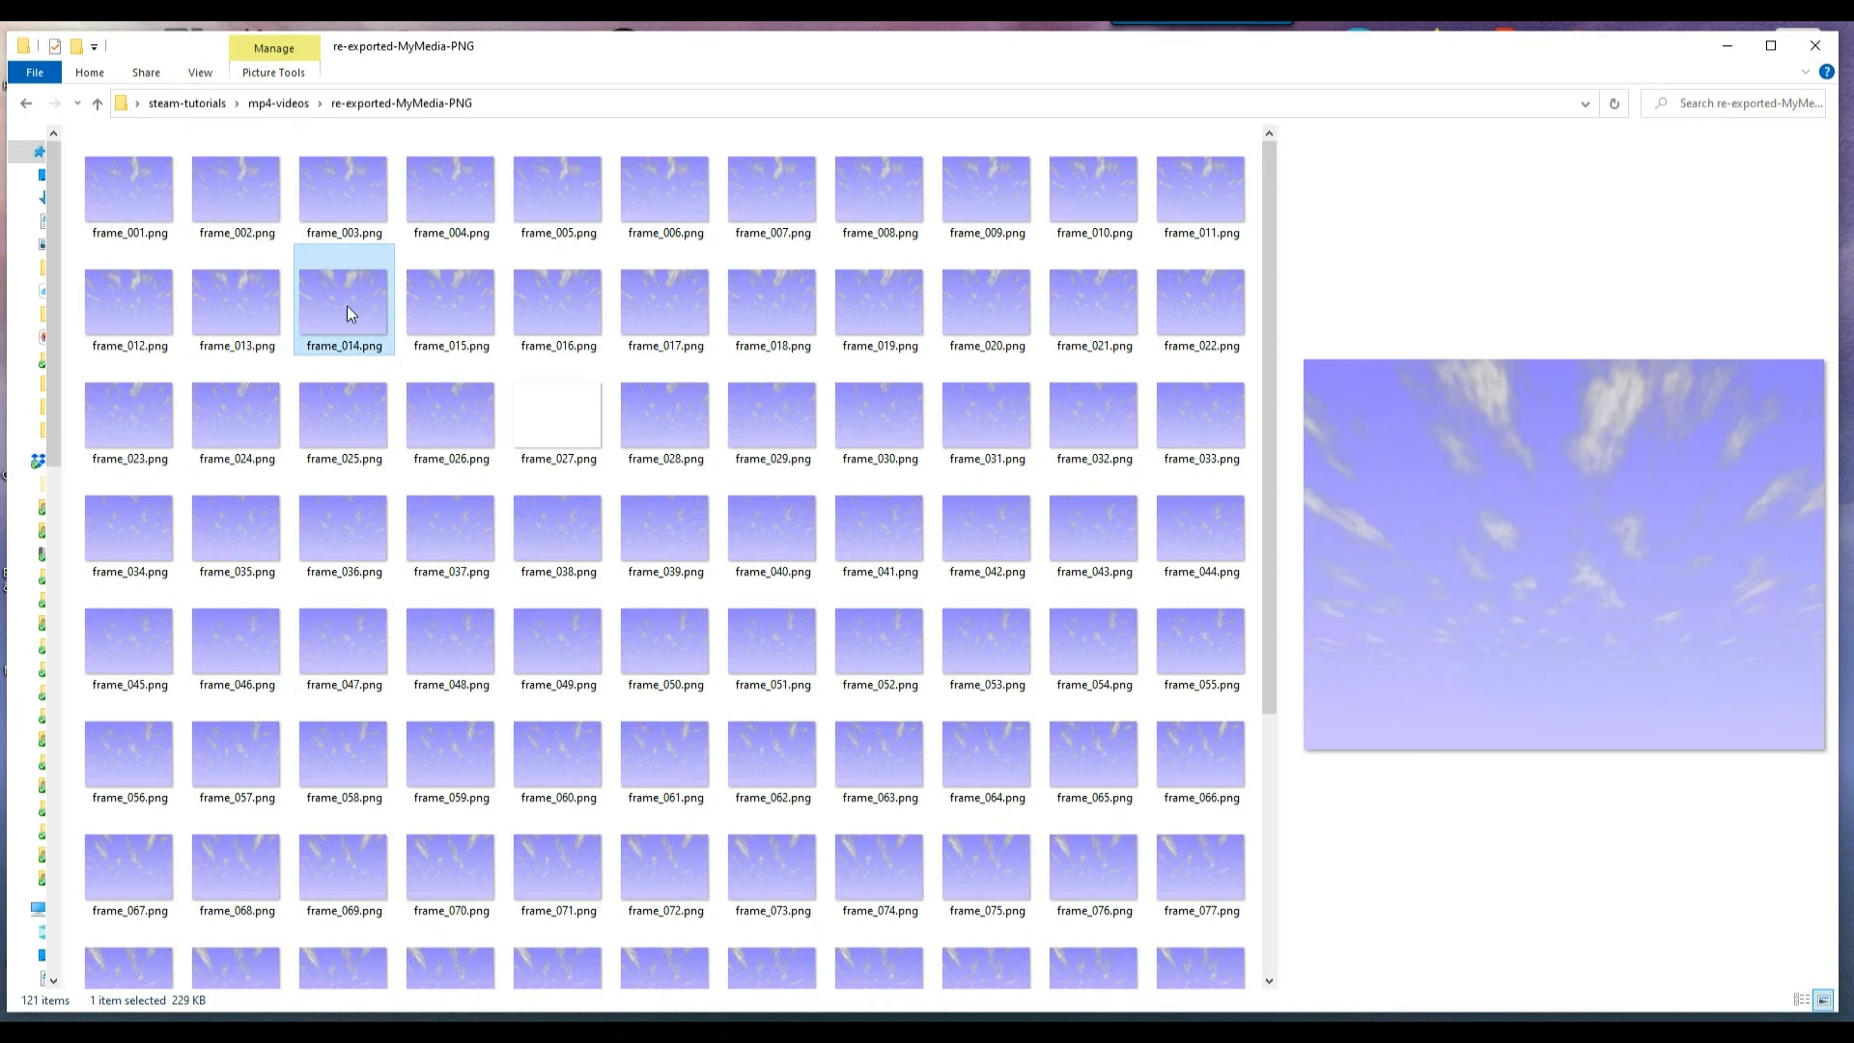
{"action": "key", "text": "Down"}
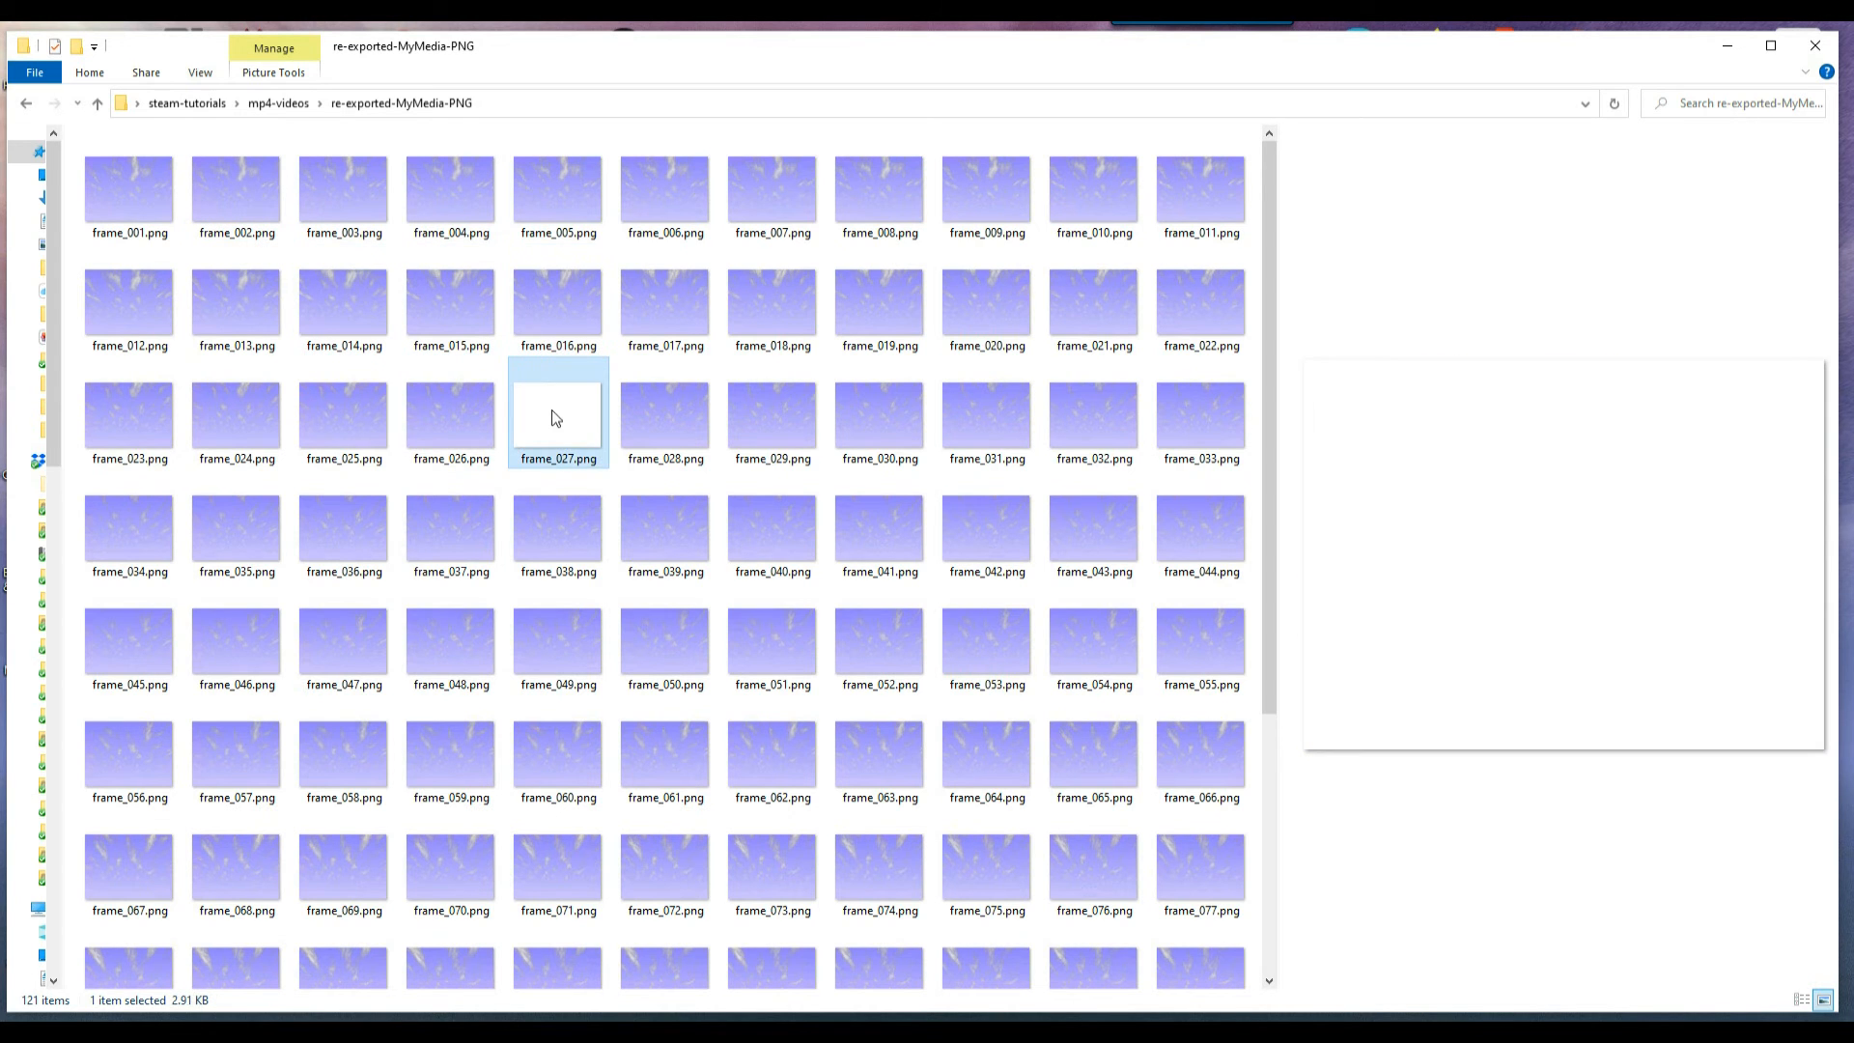
- Preview the modified frames frame_095.png, frame_096.png and frame_108.png, comparing them with neighbouring frame_097.png
{"action": "scroll", "coordinate": [719, 606], "scroll_direction": "down", "scroll_amount": 3}
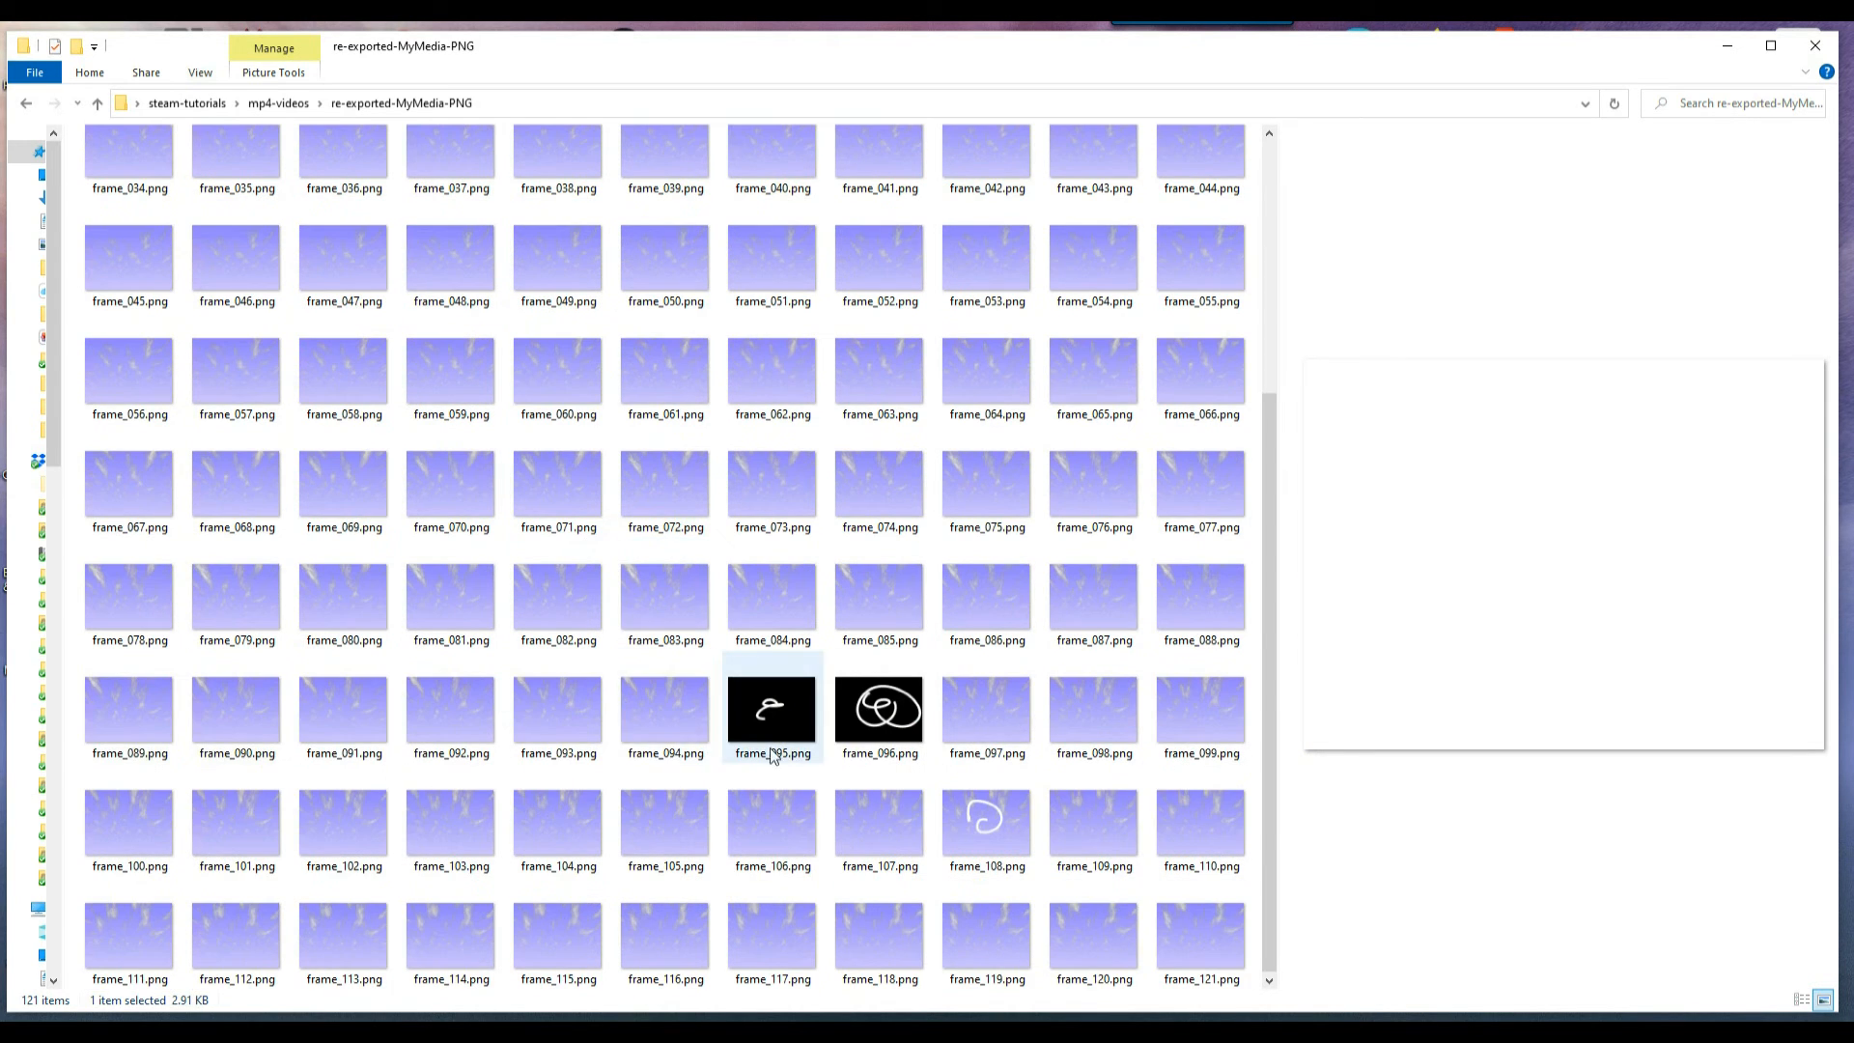
{"action": "left_click", "coordinate": [770, 713]}
{"action": "left_click", "coordinate": [840, 713]}
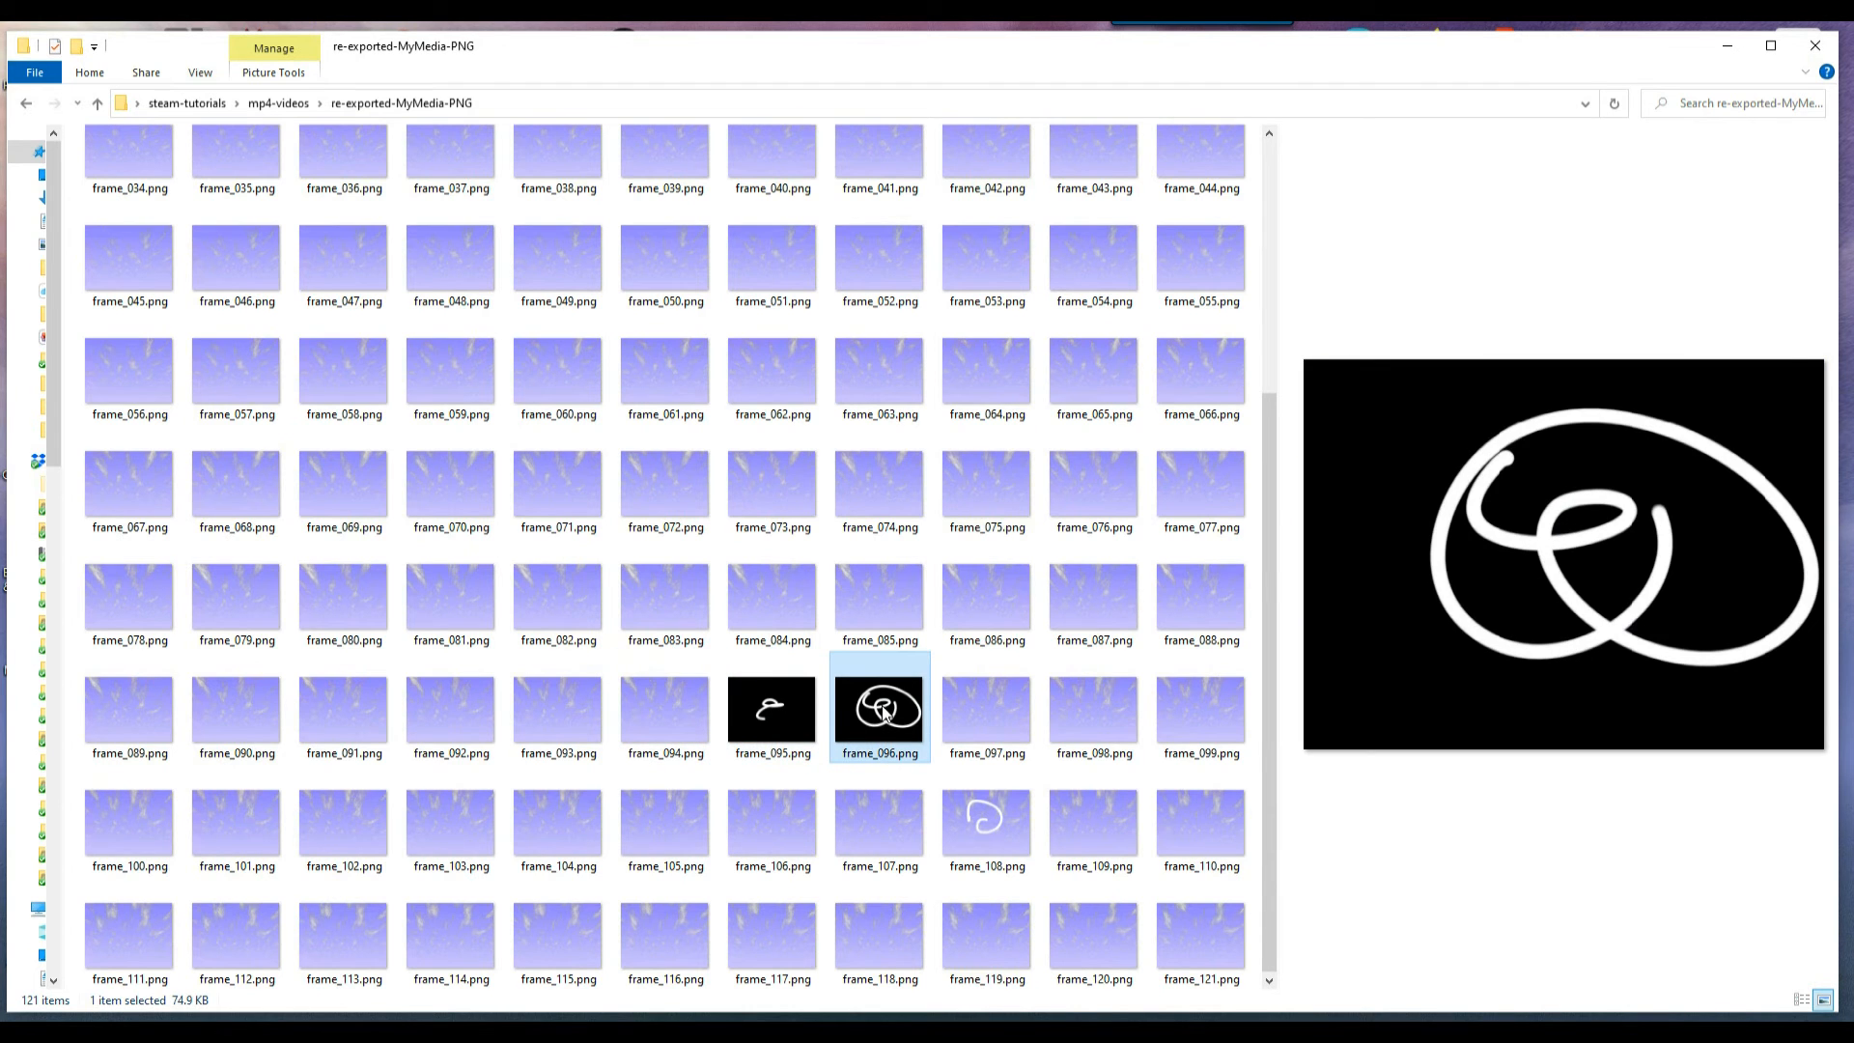
{"action": "left_click", "coordinate": [744, 704]}
{"action": "left_click", "coordinate": [855, 712]}
{"action": "left_click", "coordinate": [949, 705]}
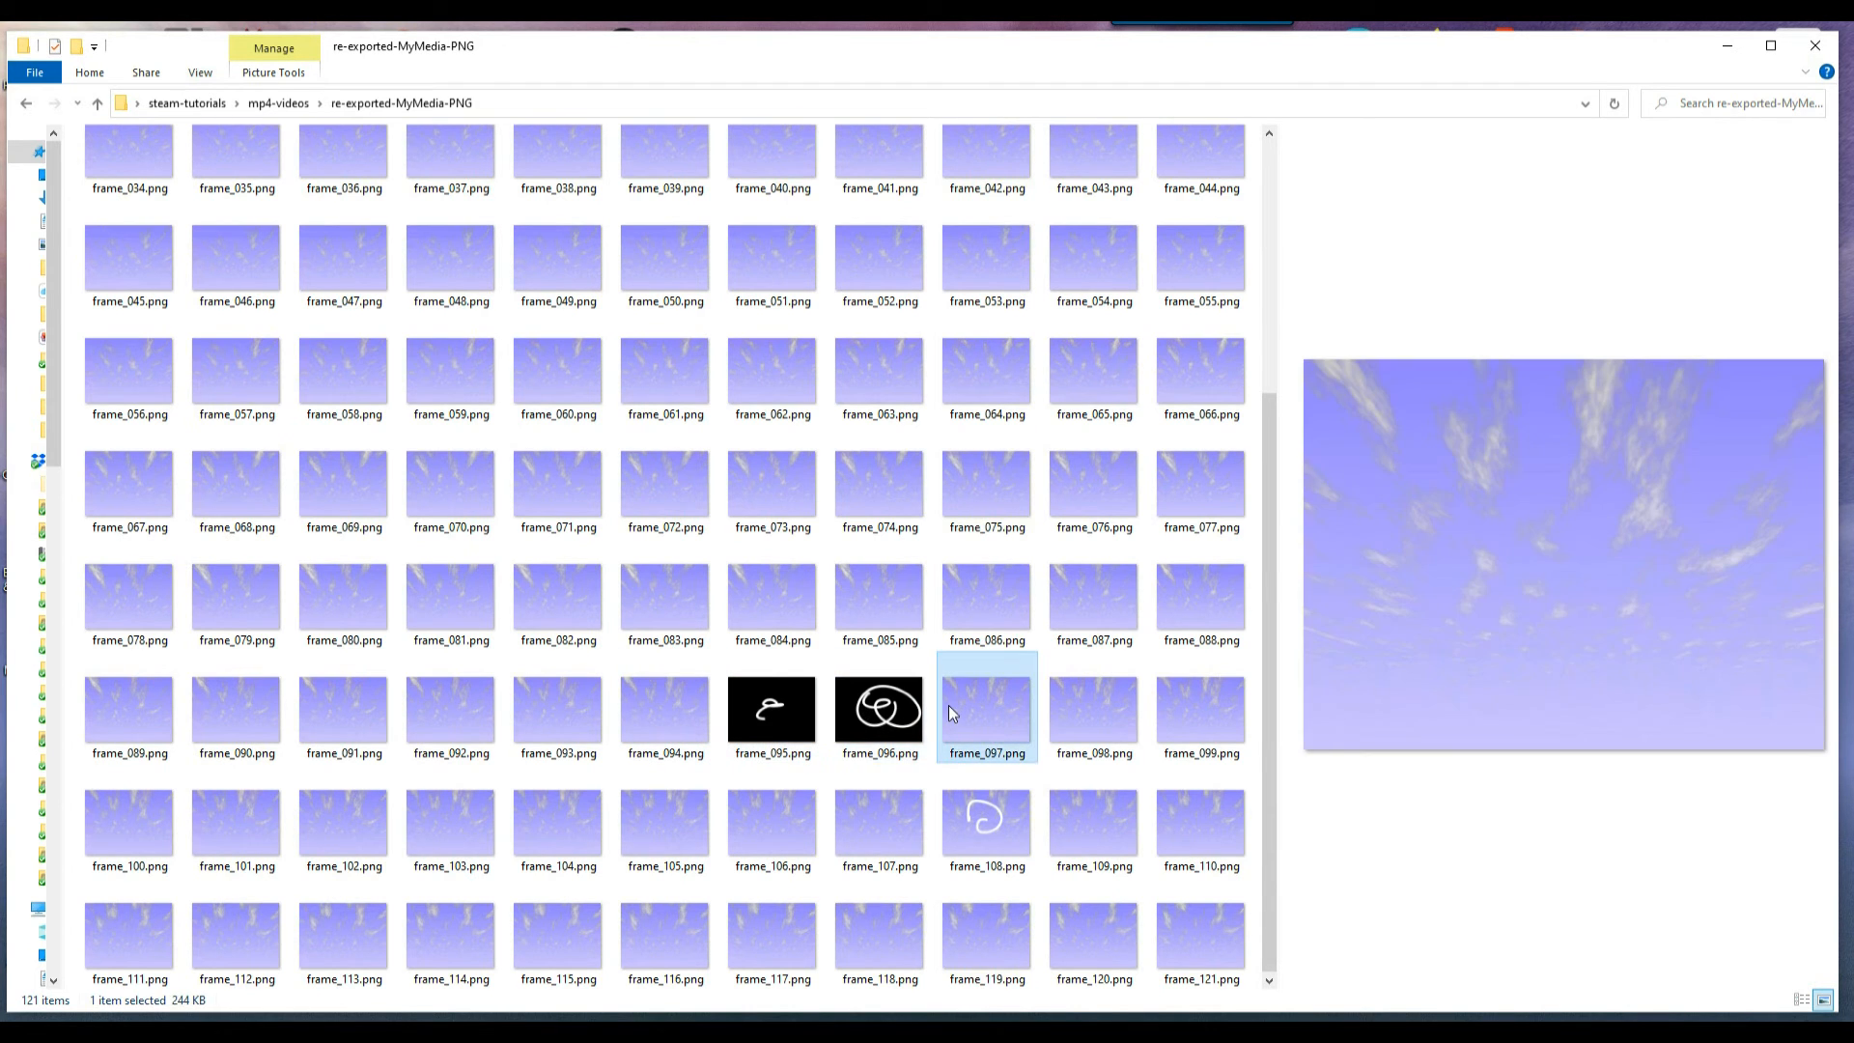
{"action": "left_click", "coordinate": [986, 817]}
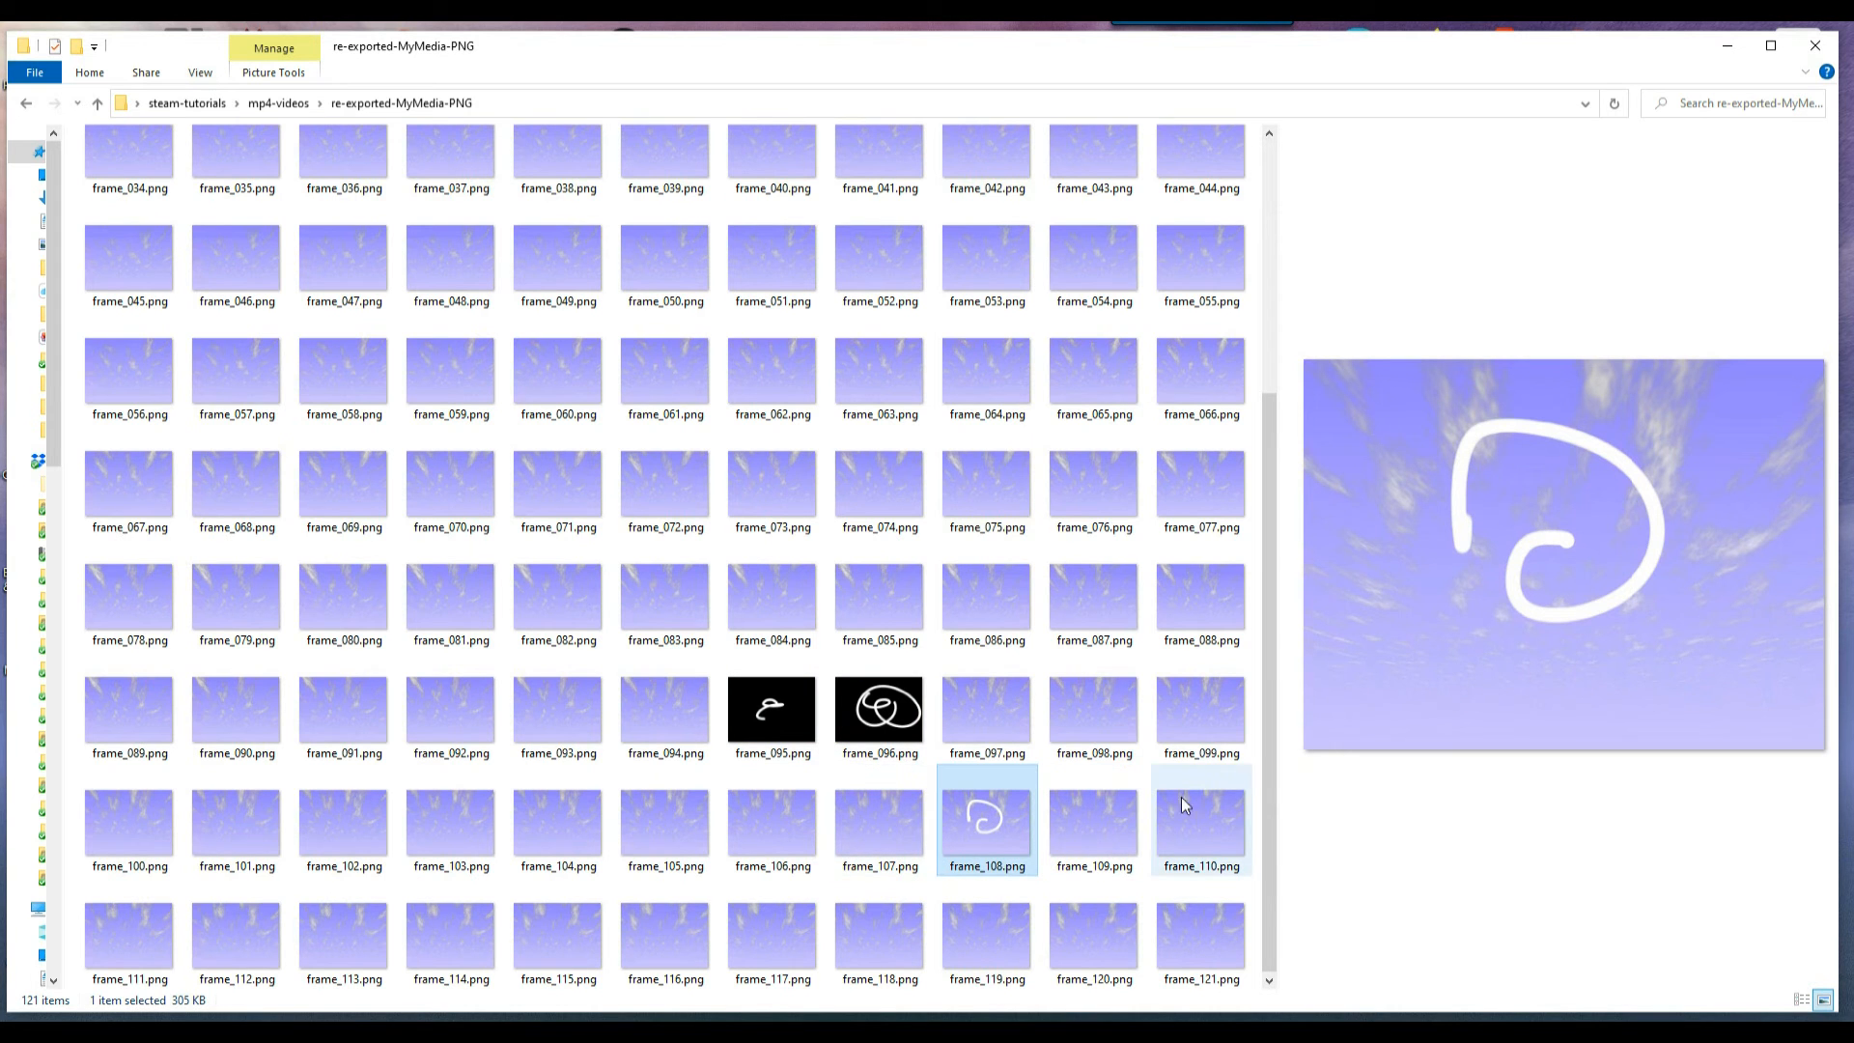
{"action": "left_click_drag", "start_coordinate": [1271, 778], "coordinate": [1261, 287]}
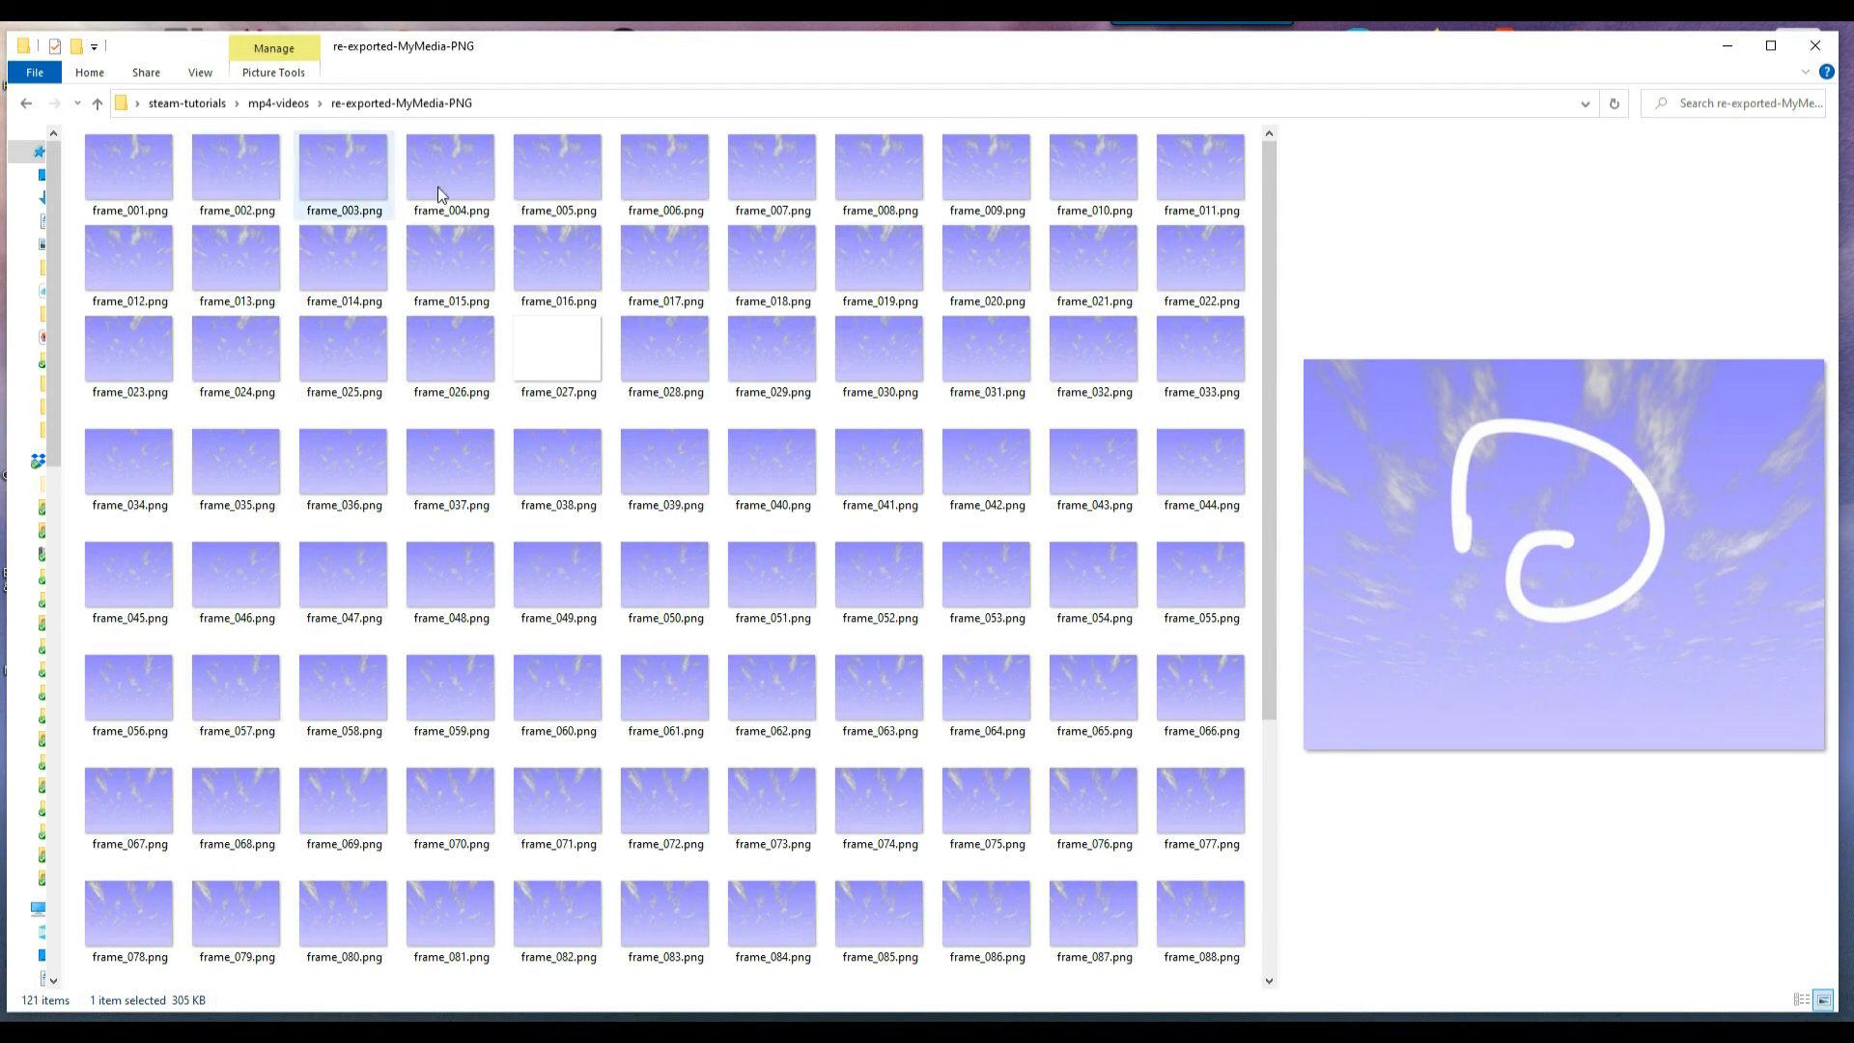
{"action": "mouse_move", "coordinate": [609, 221]}
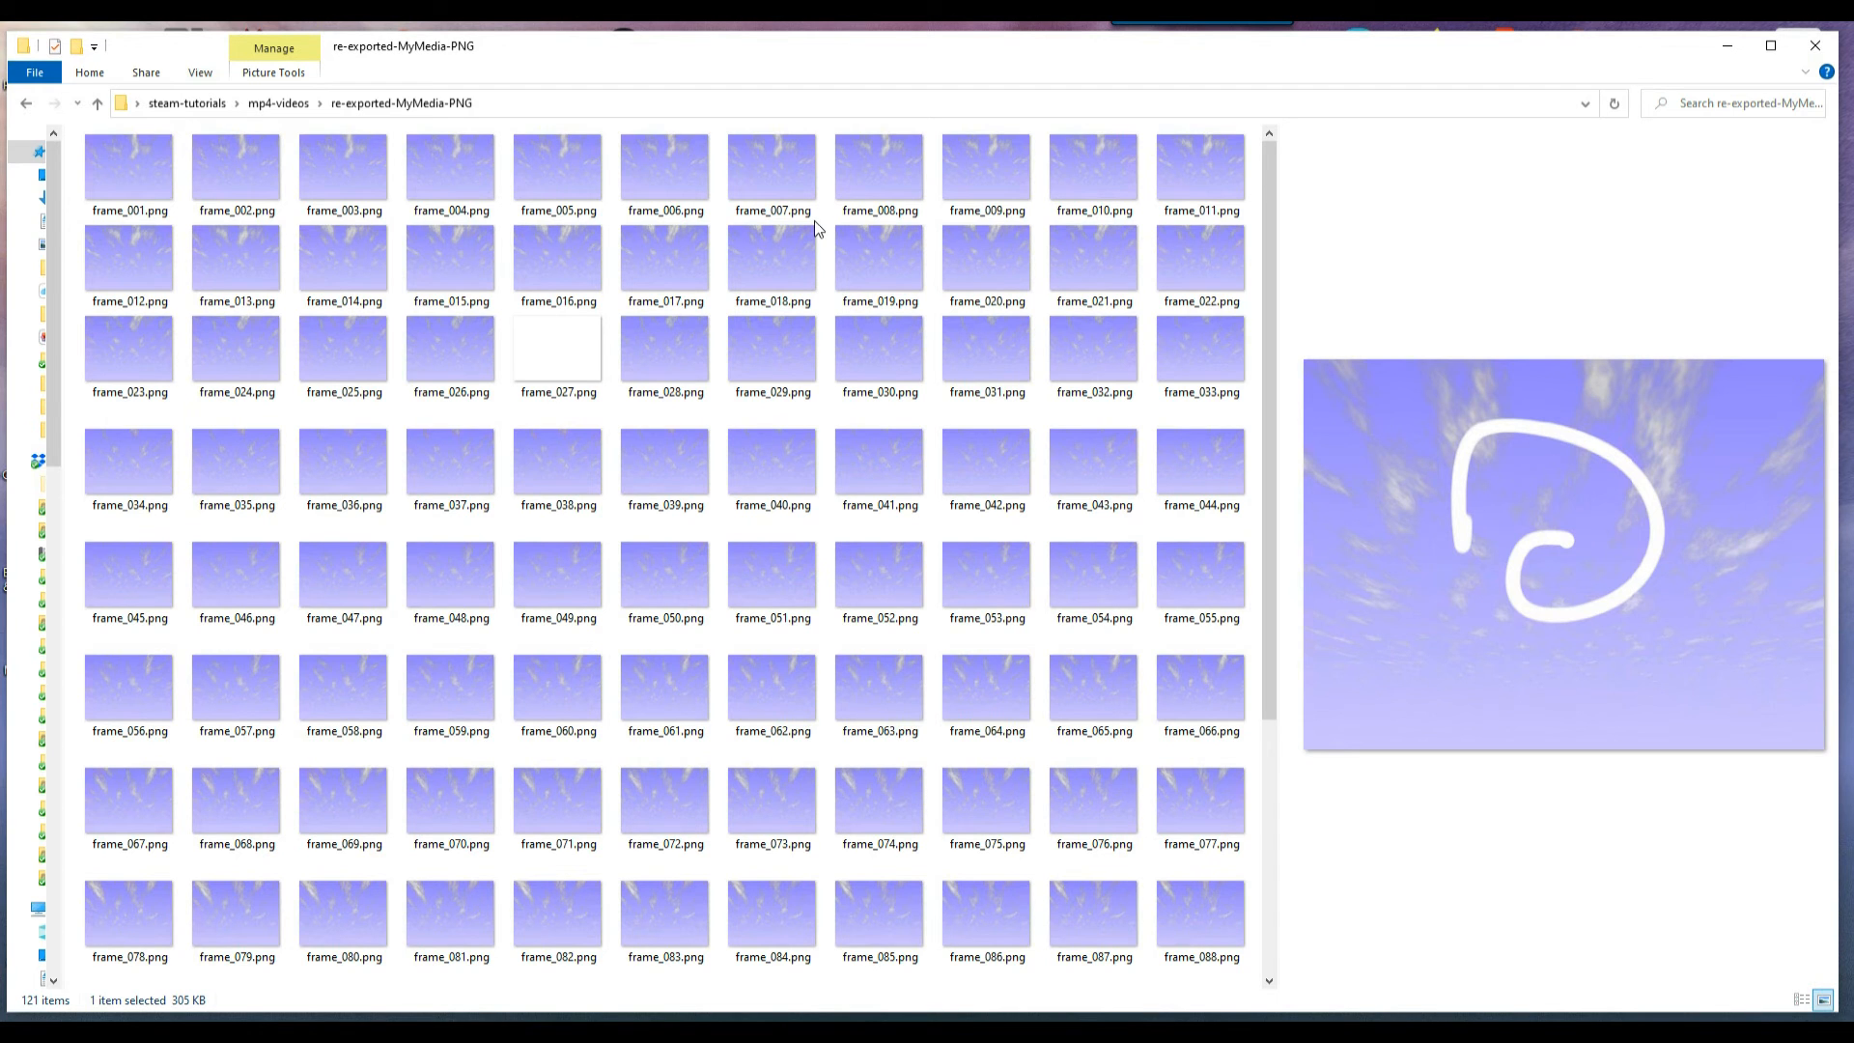
- Switch to Howler and store the current animation to disc, placing its small preview window in the lower corner of the workspace
{"action": "key", "text": "alt+Tab"}
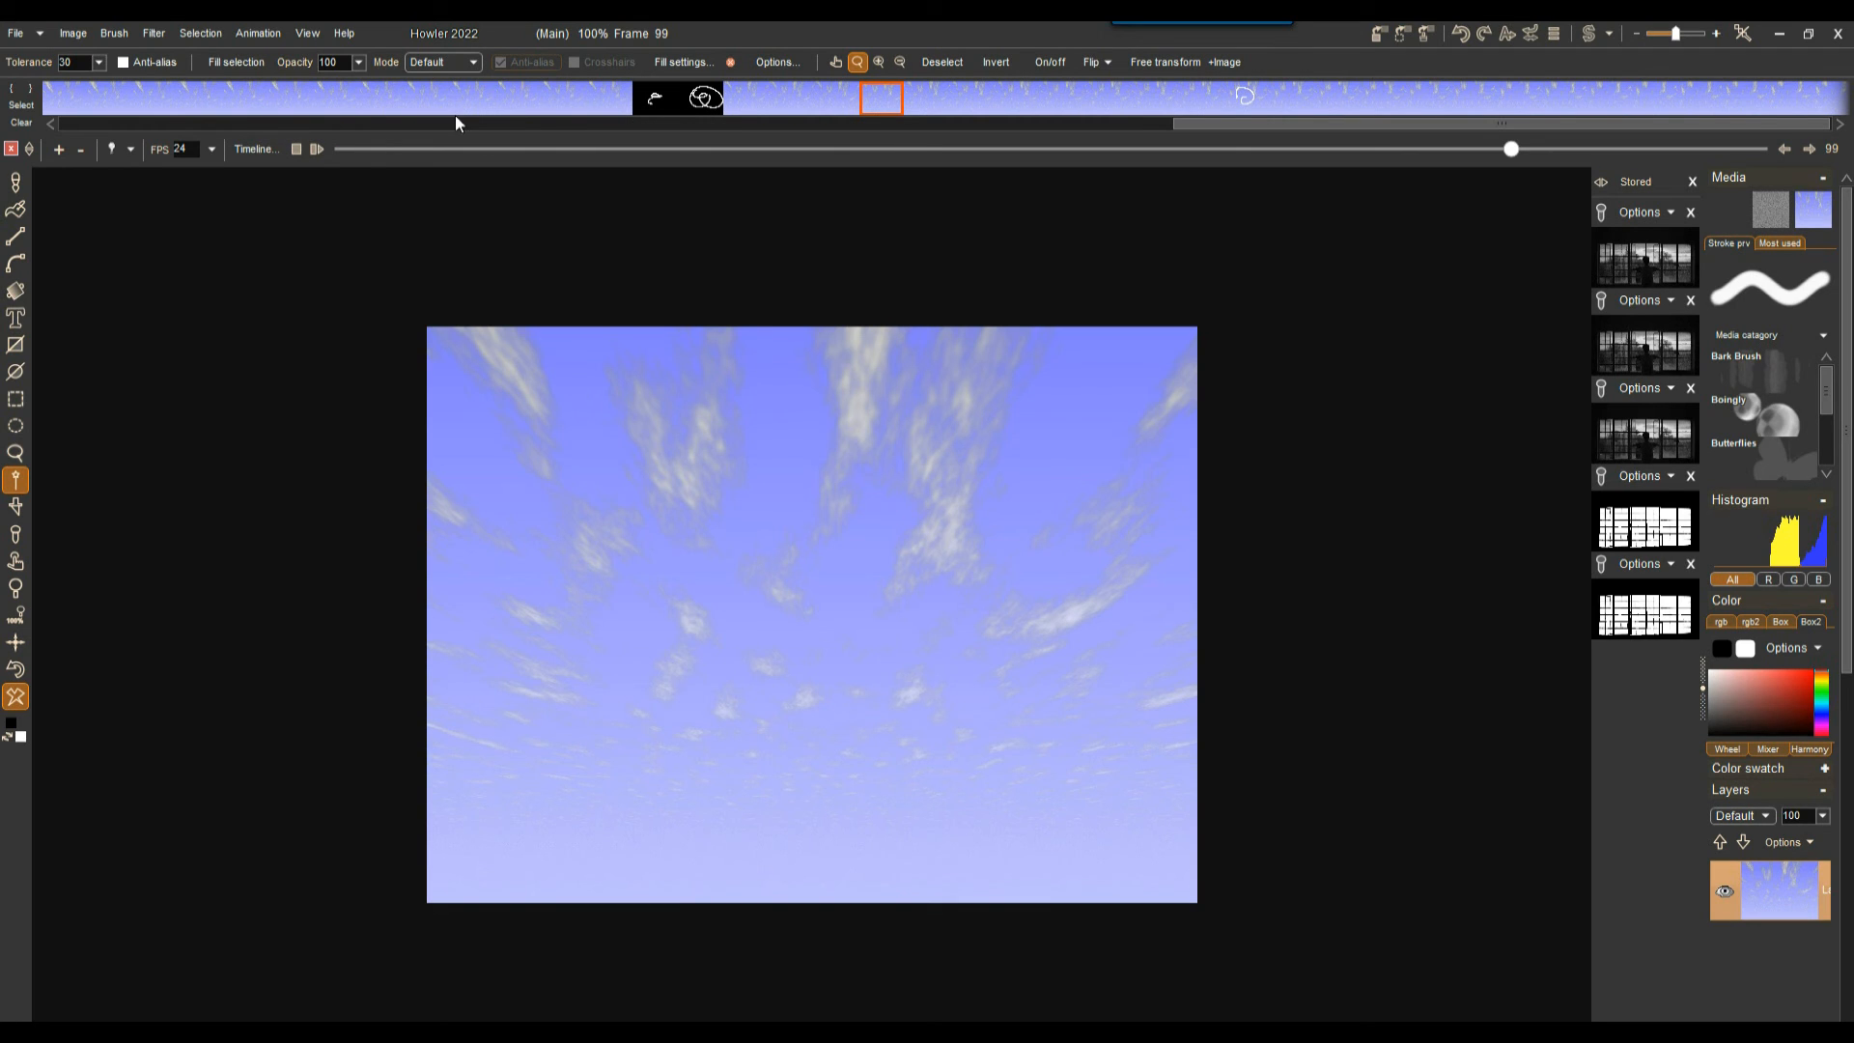
{"action": "left_click", "coordinate": [16, 33]}
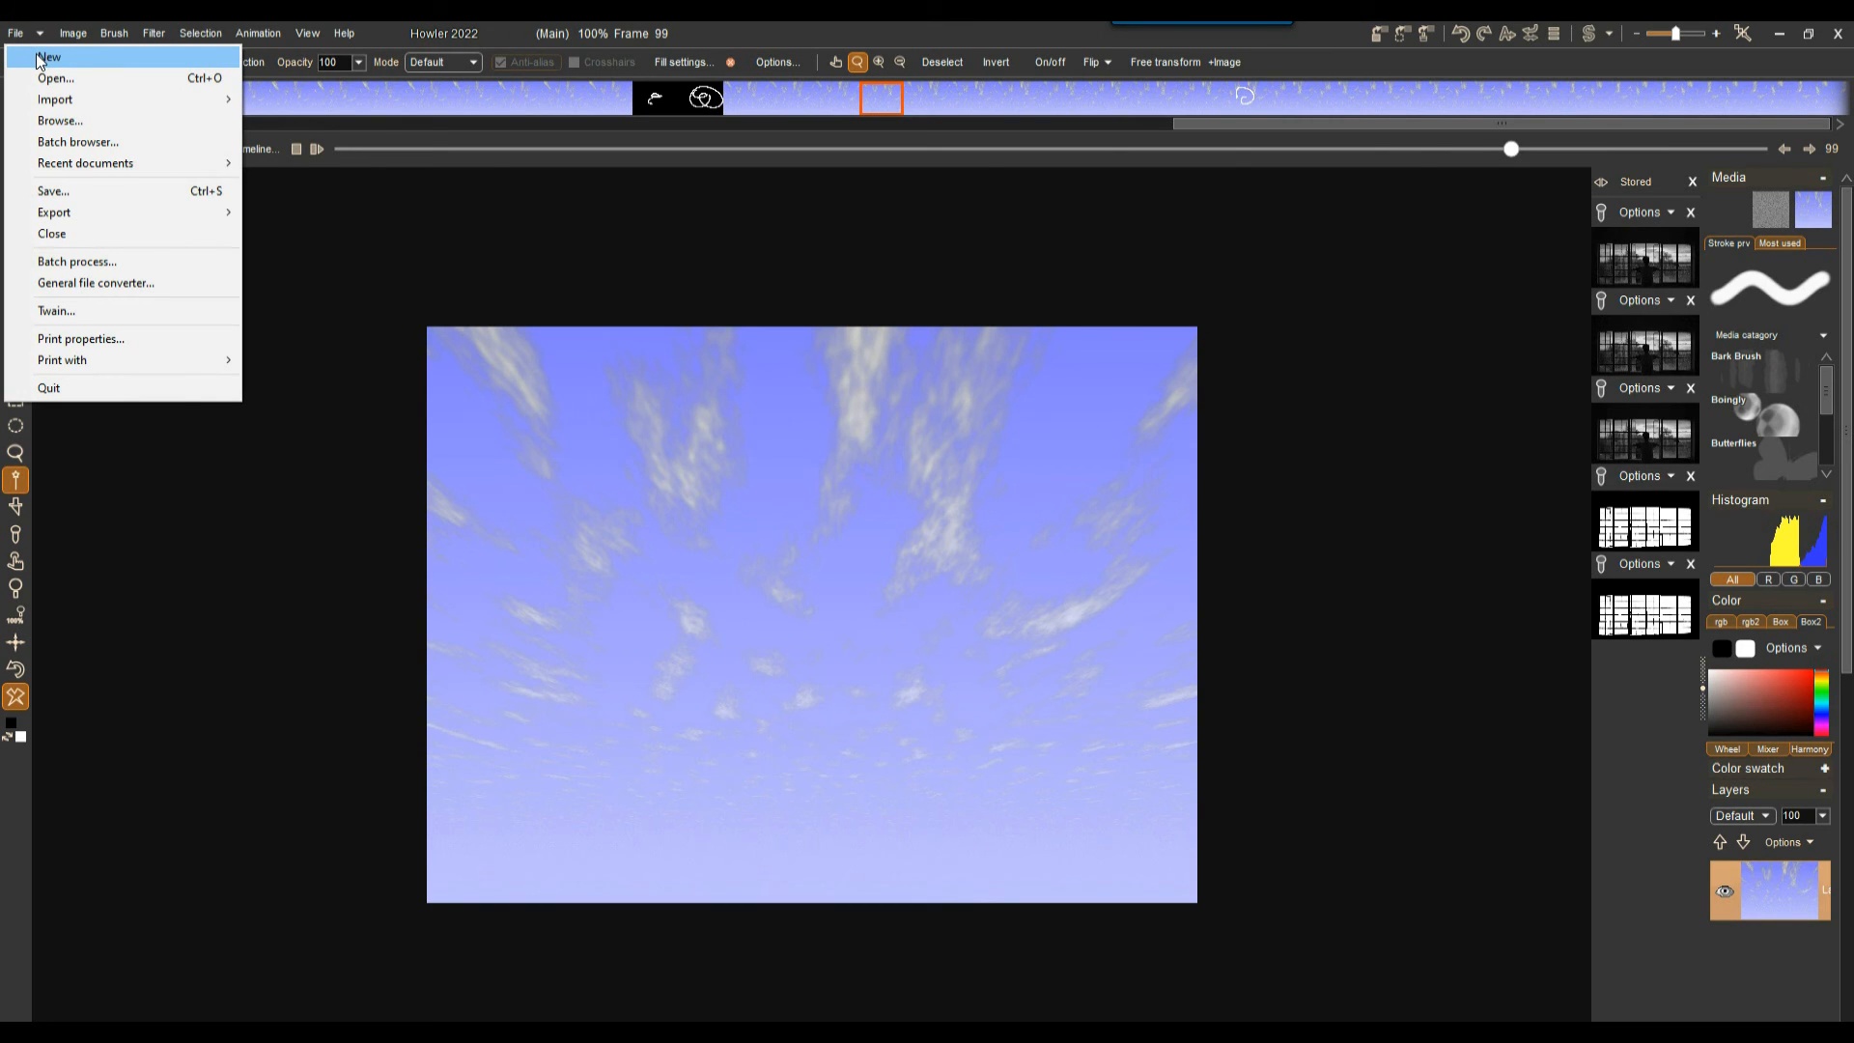
{"action": "left_click", "coordinate": [259, 36]}
{"action": "mouse_move", "coordinate": [328, 120]}
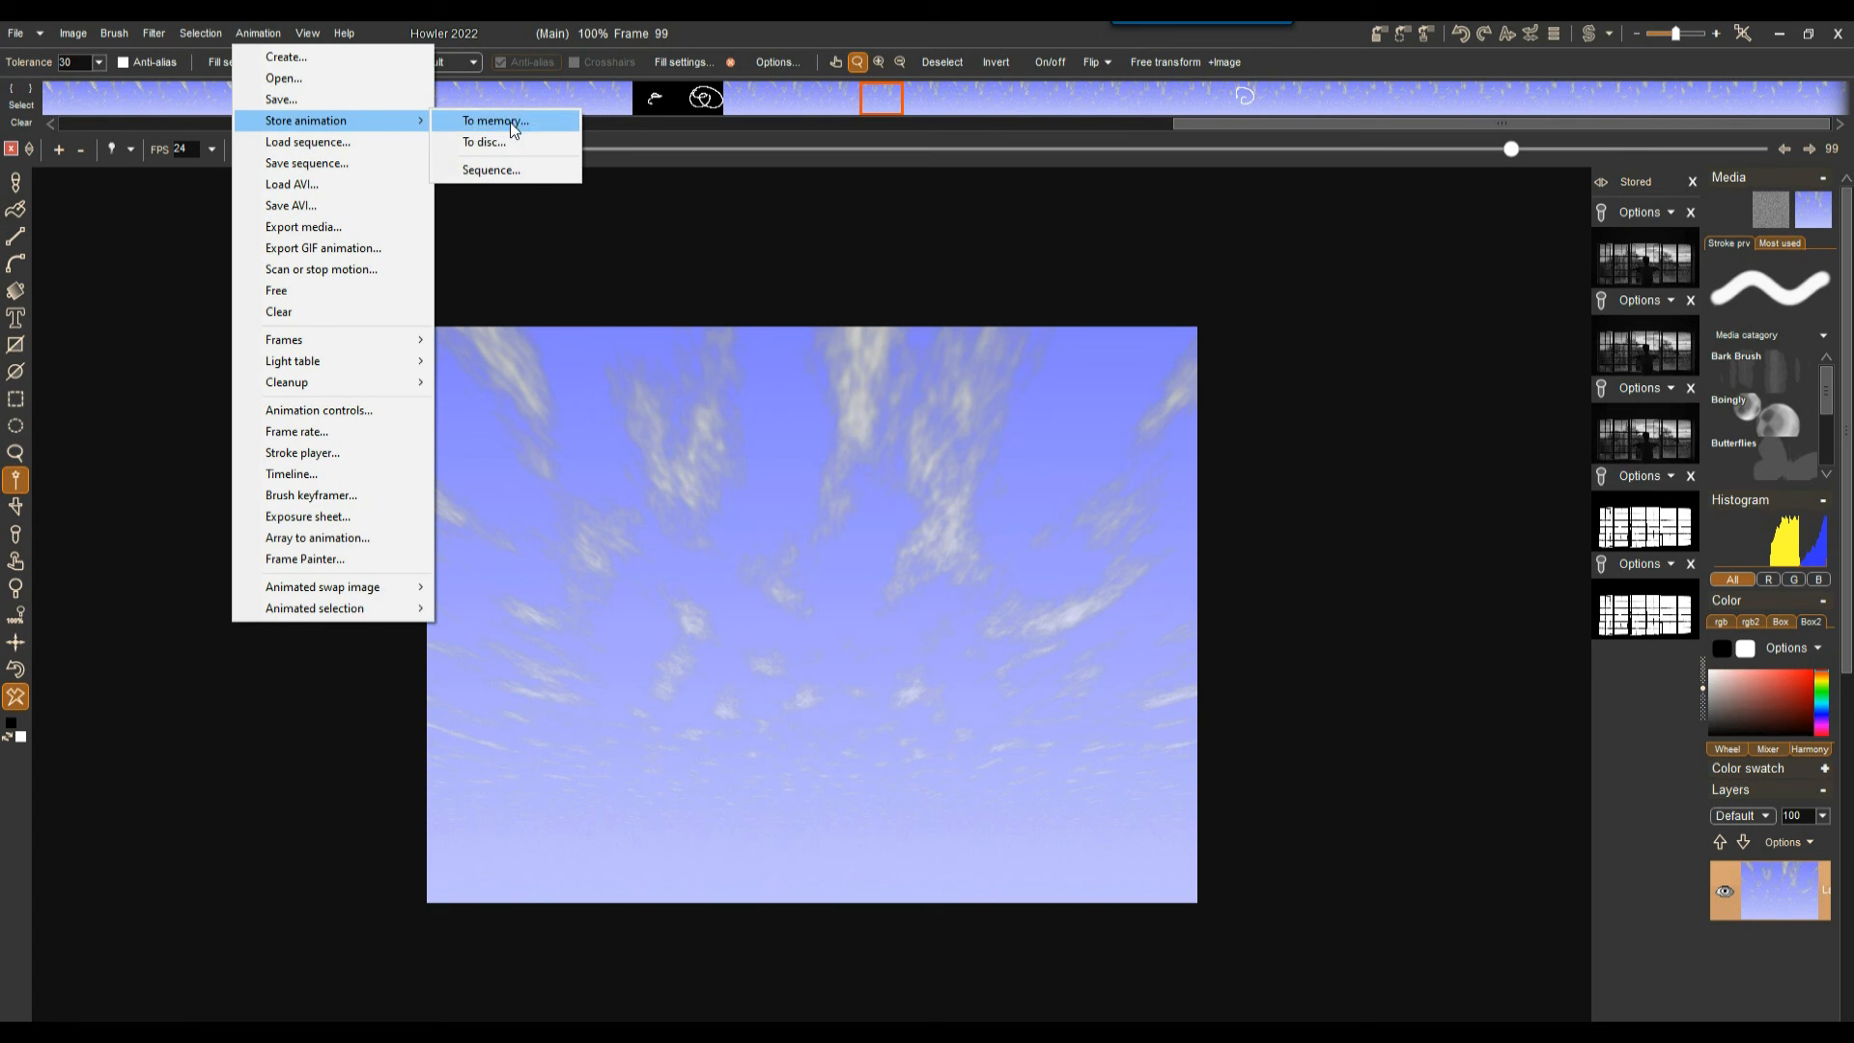
{"action": "left_click", "coordinate": [494, 147]}
{"action": "left_click_drag", "start_coordinate": [87, 198], "coordinate": [76, 858]}
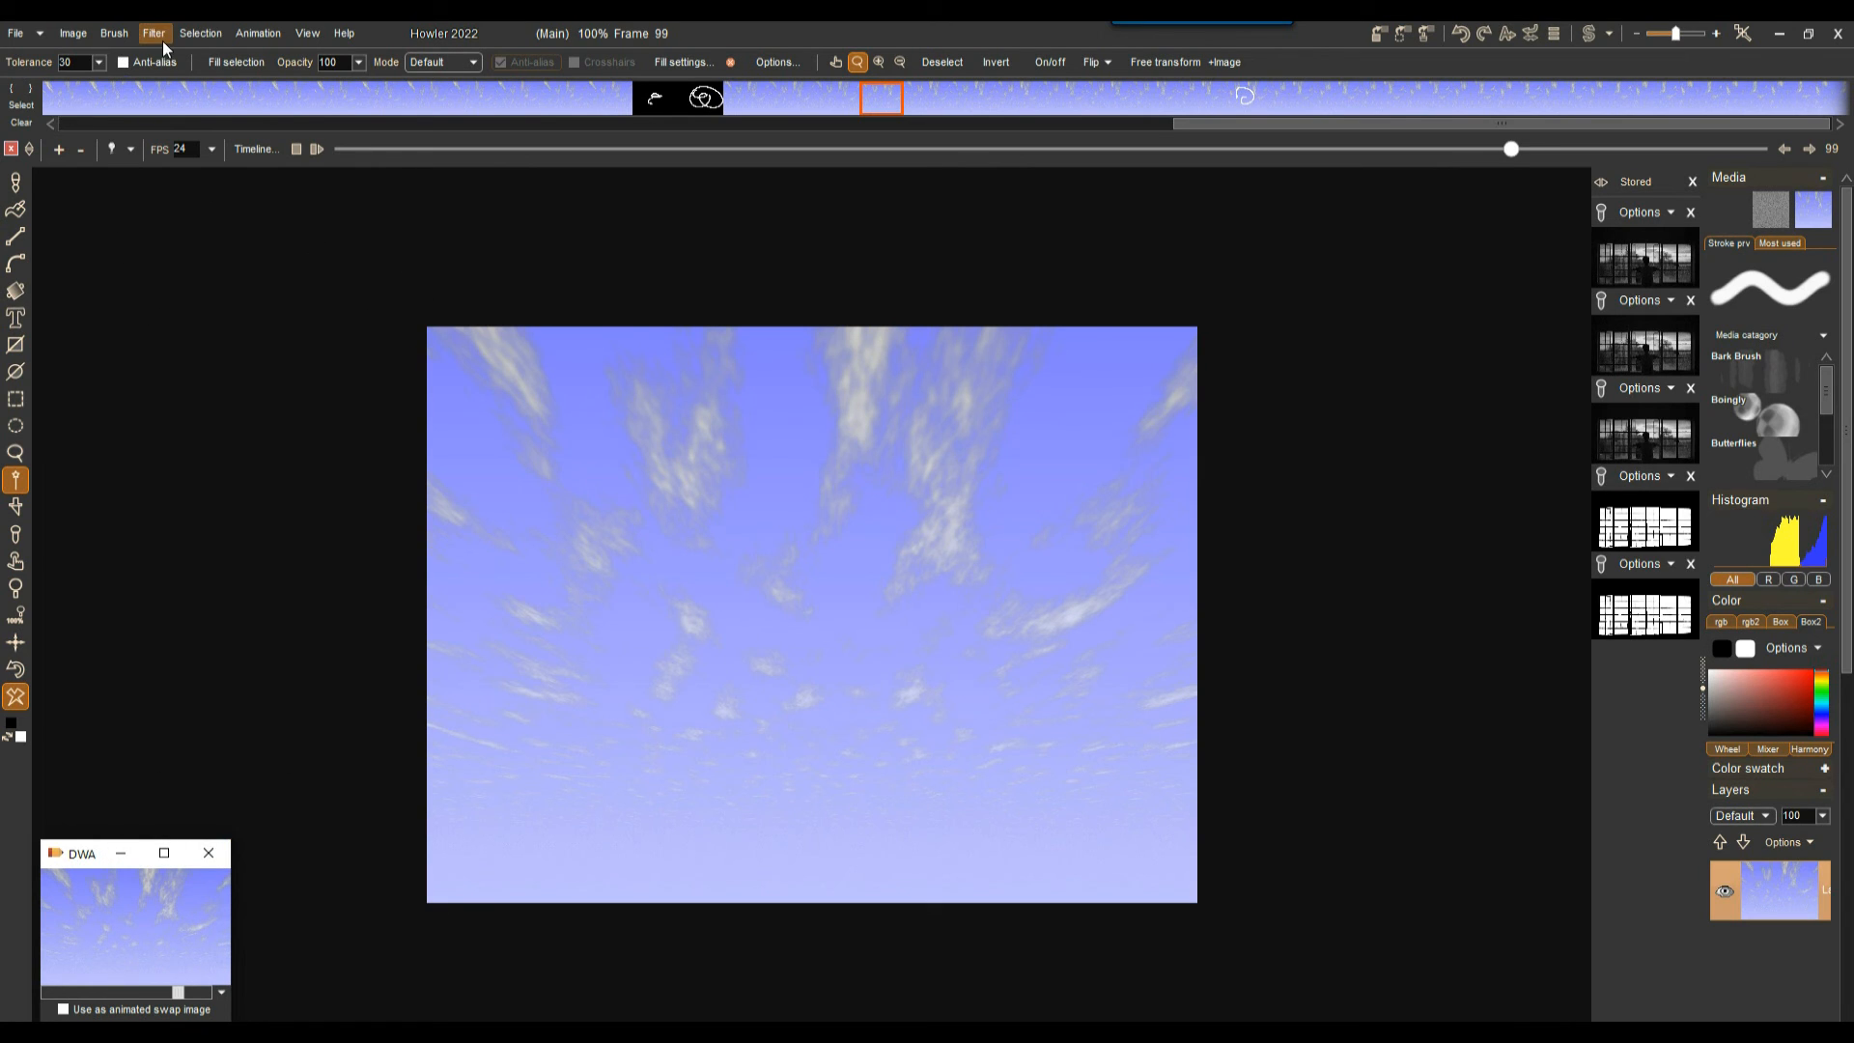
- Close the current document, create a new blank 1280 x 768 one, and hide the animation frame strip
{"action": "left_click", "coordinate": [16, 35]}
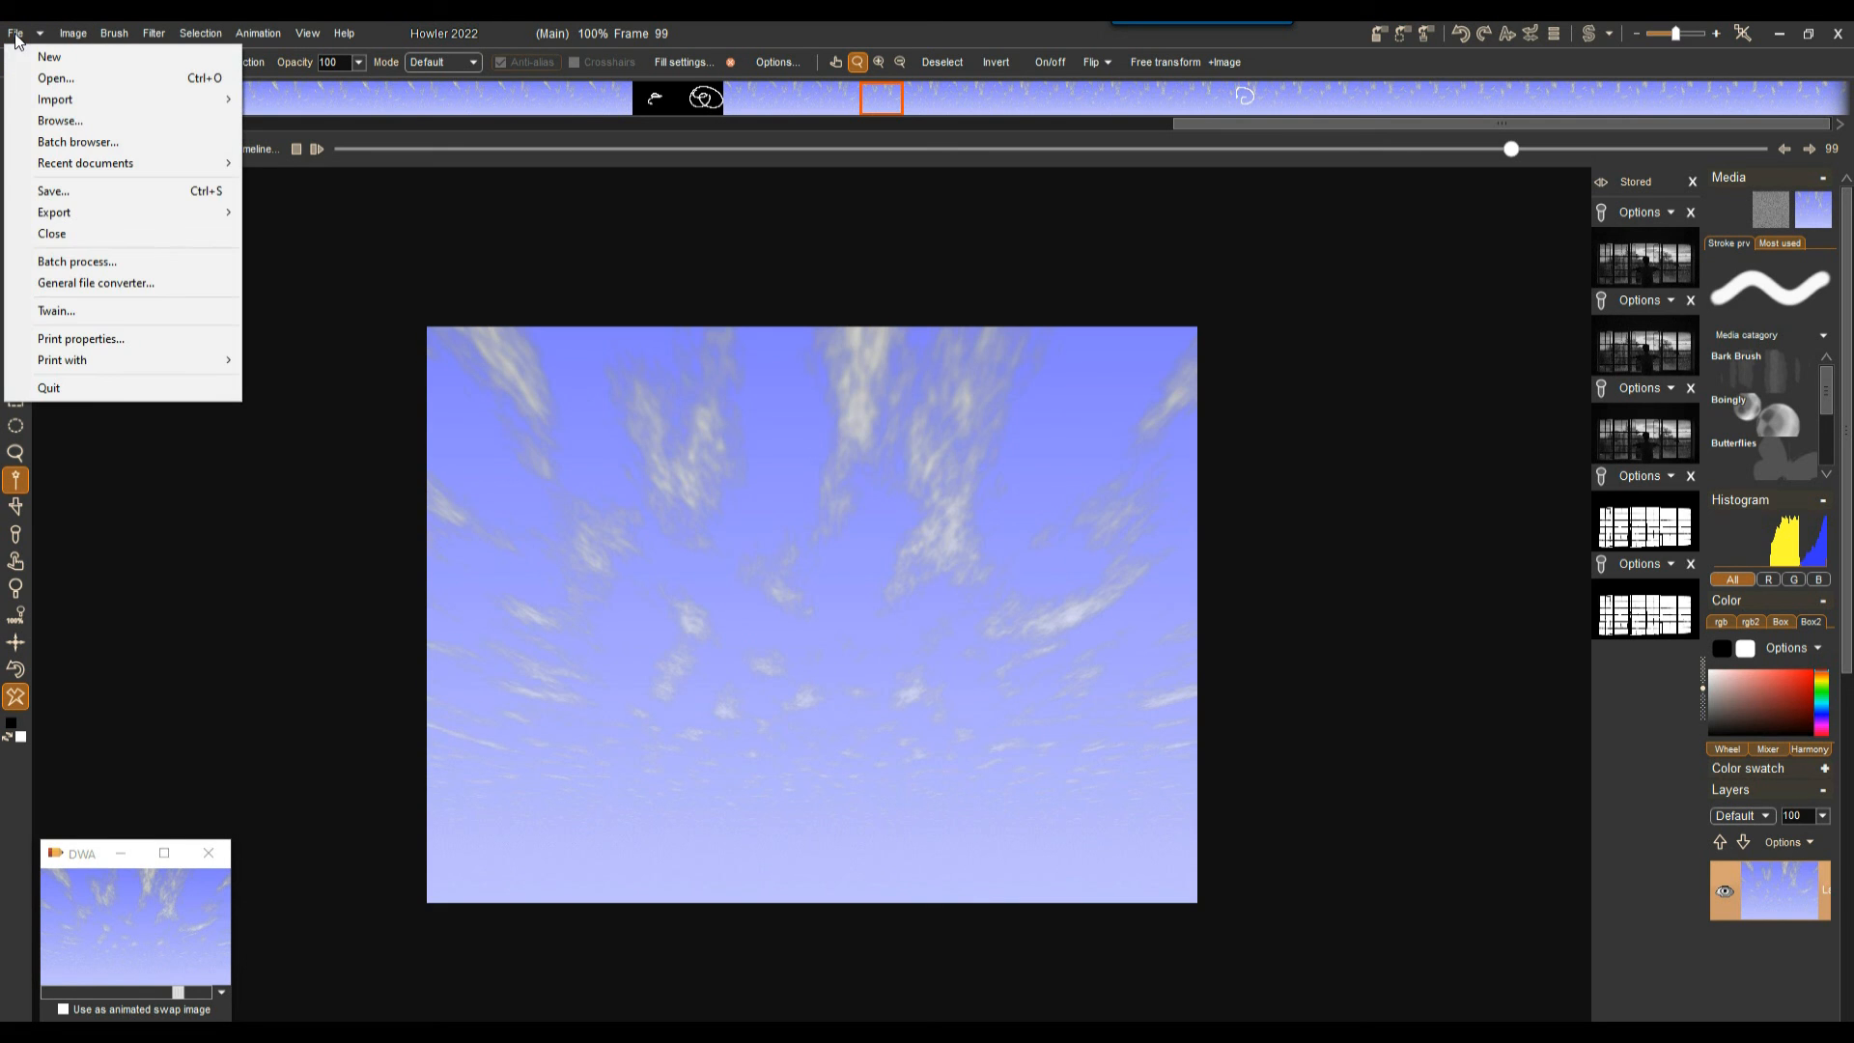
{"action": "left_click", "coordinate": [49, 60]}
{"action": "left_click", "coordinate": [819, 624]}
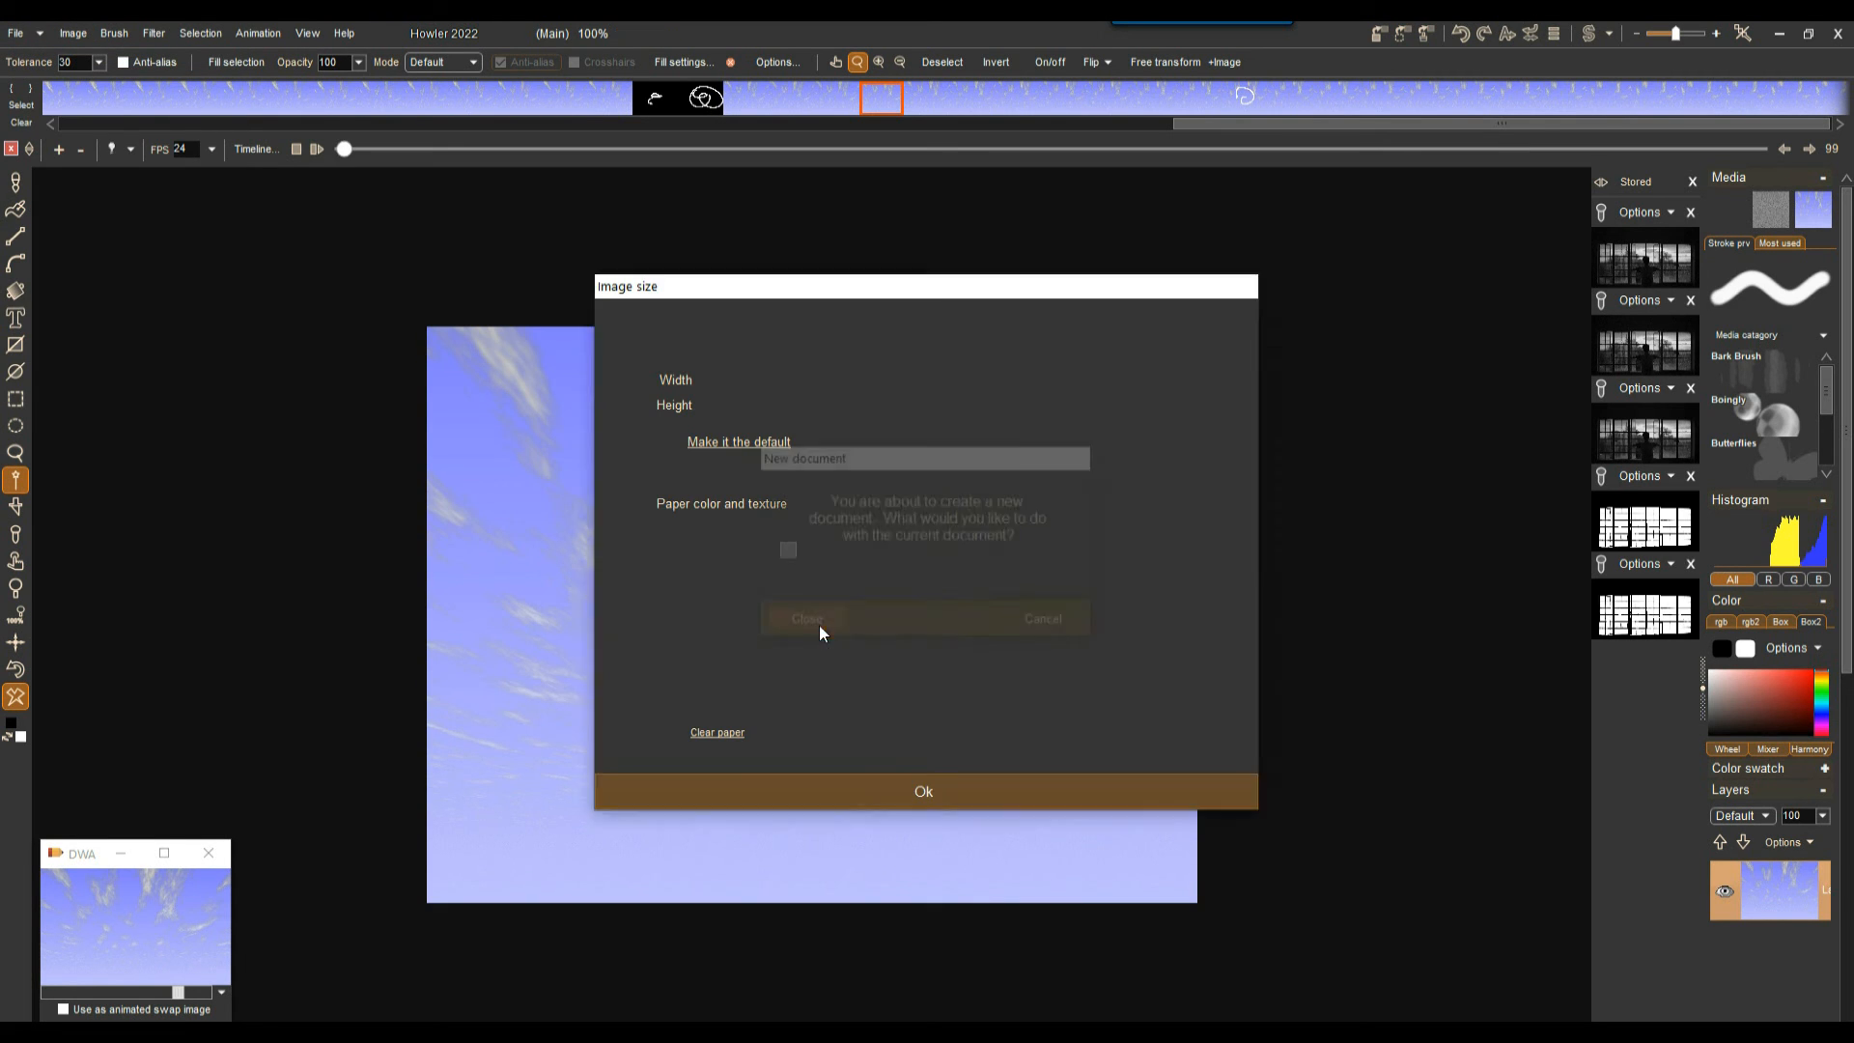
{"action": "left_click", "coordinate": [996, 612]}
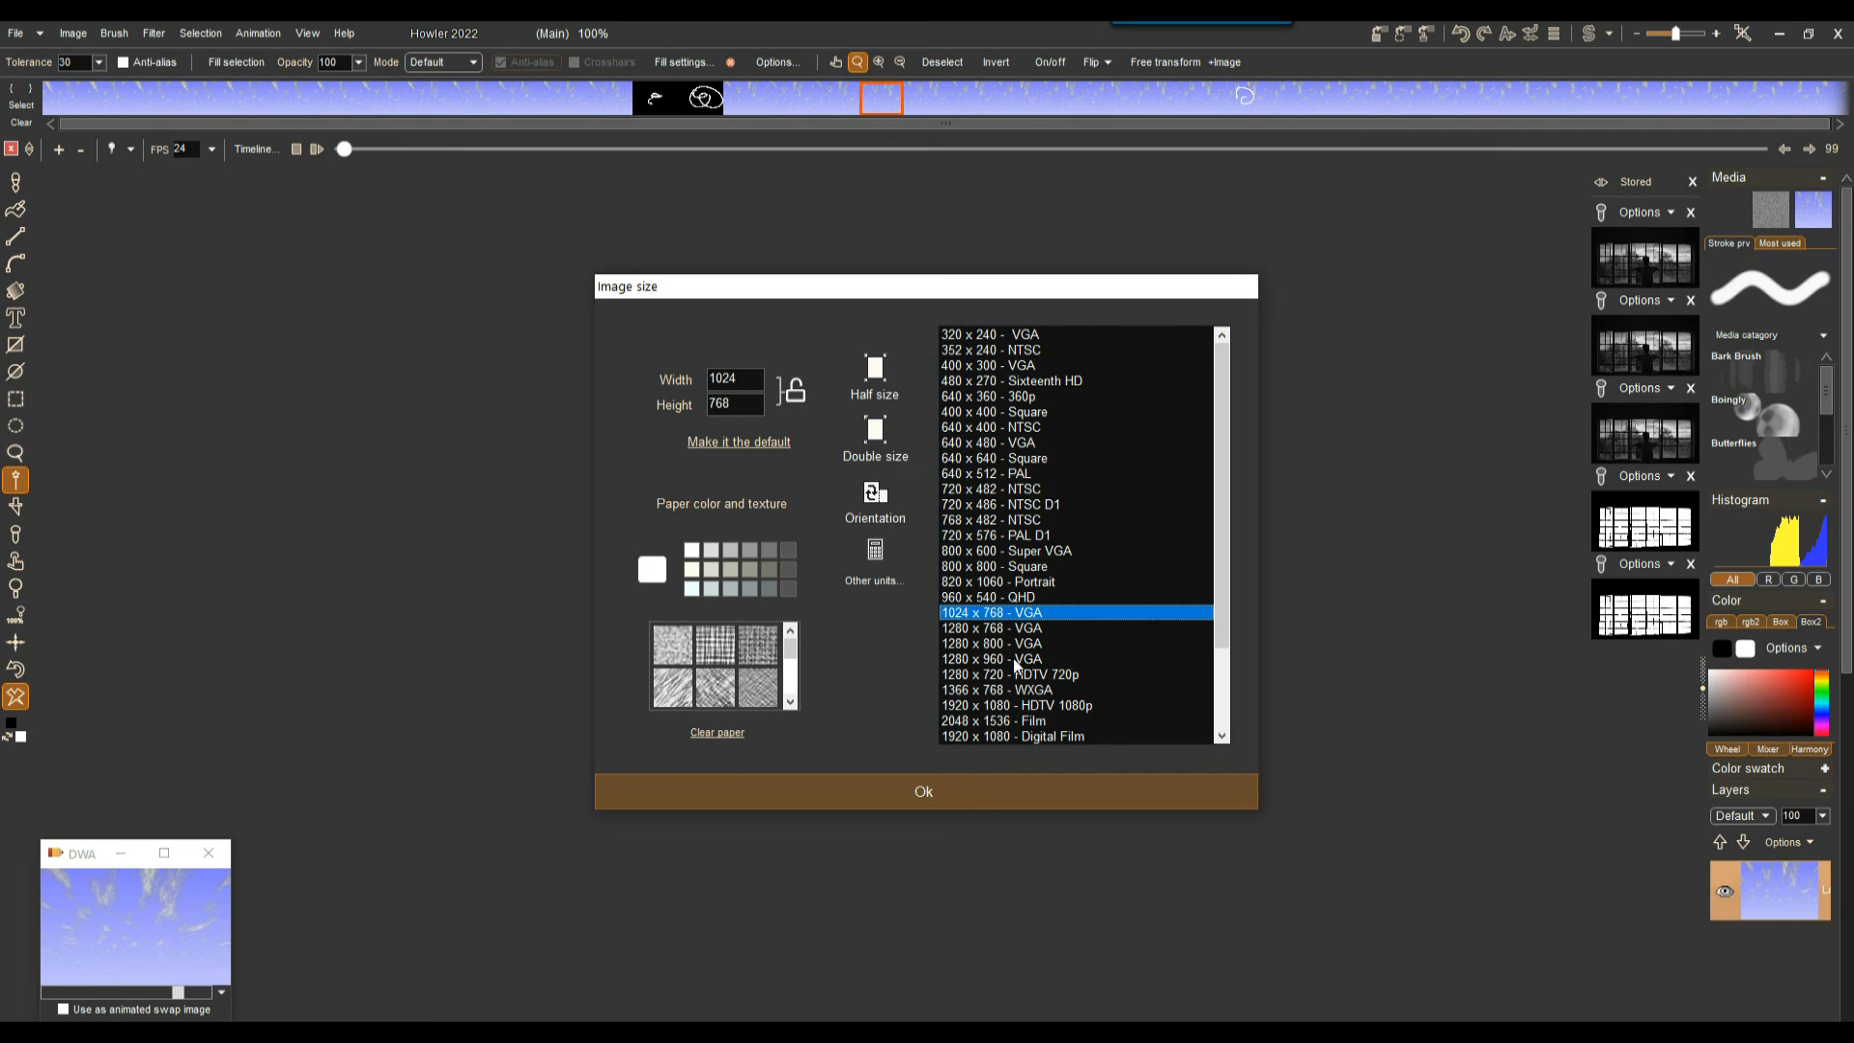
{"action": "left_click", "coordinate": [919, 794]}
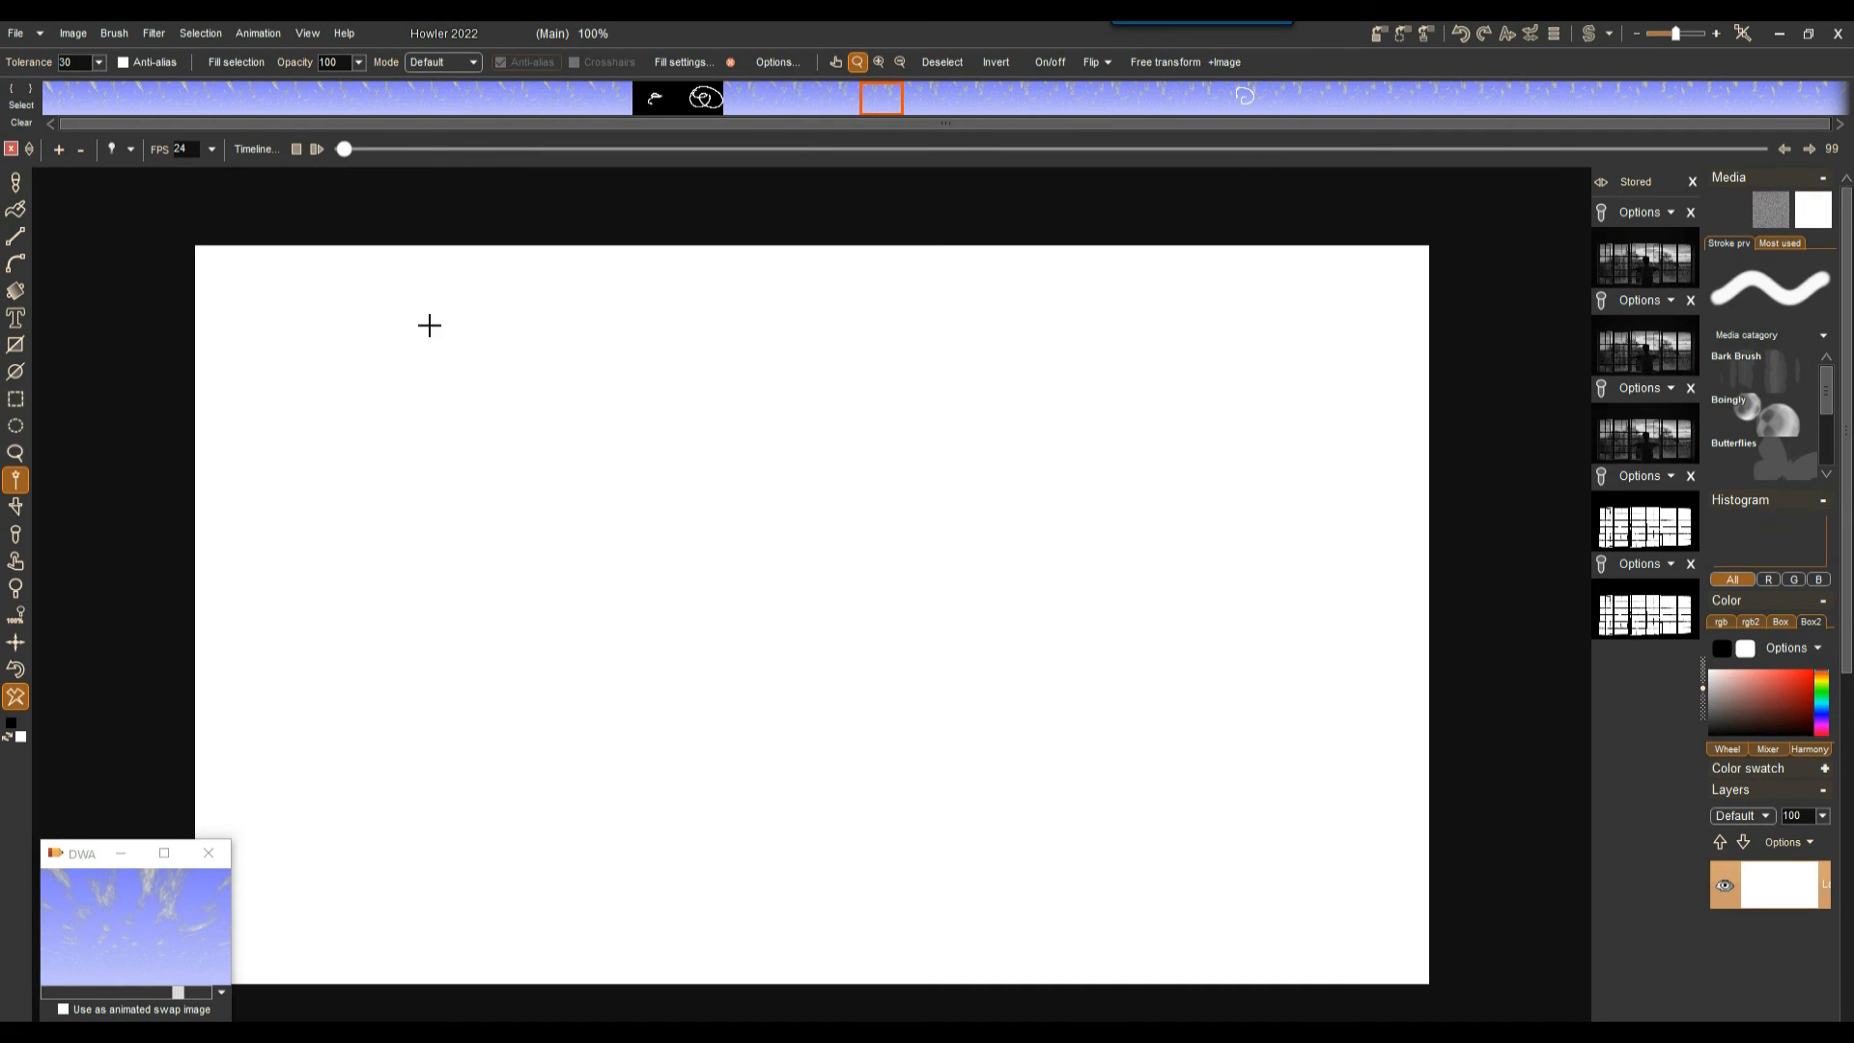
{"action": "left_click", "coordinate": [10, 149]}
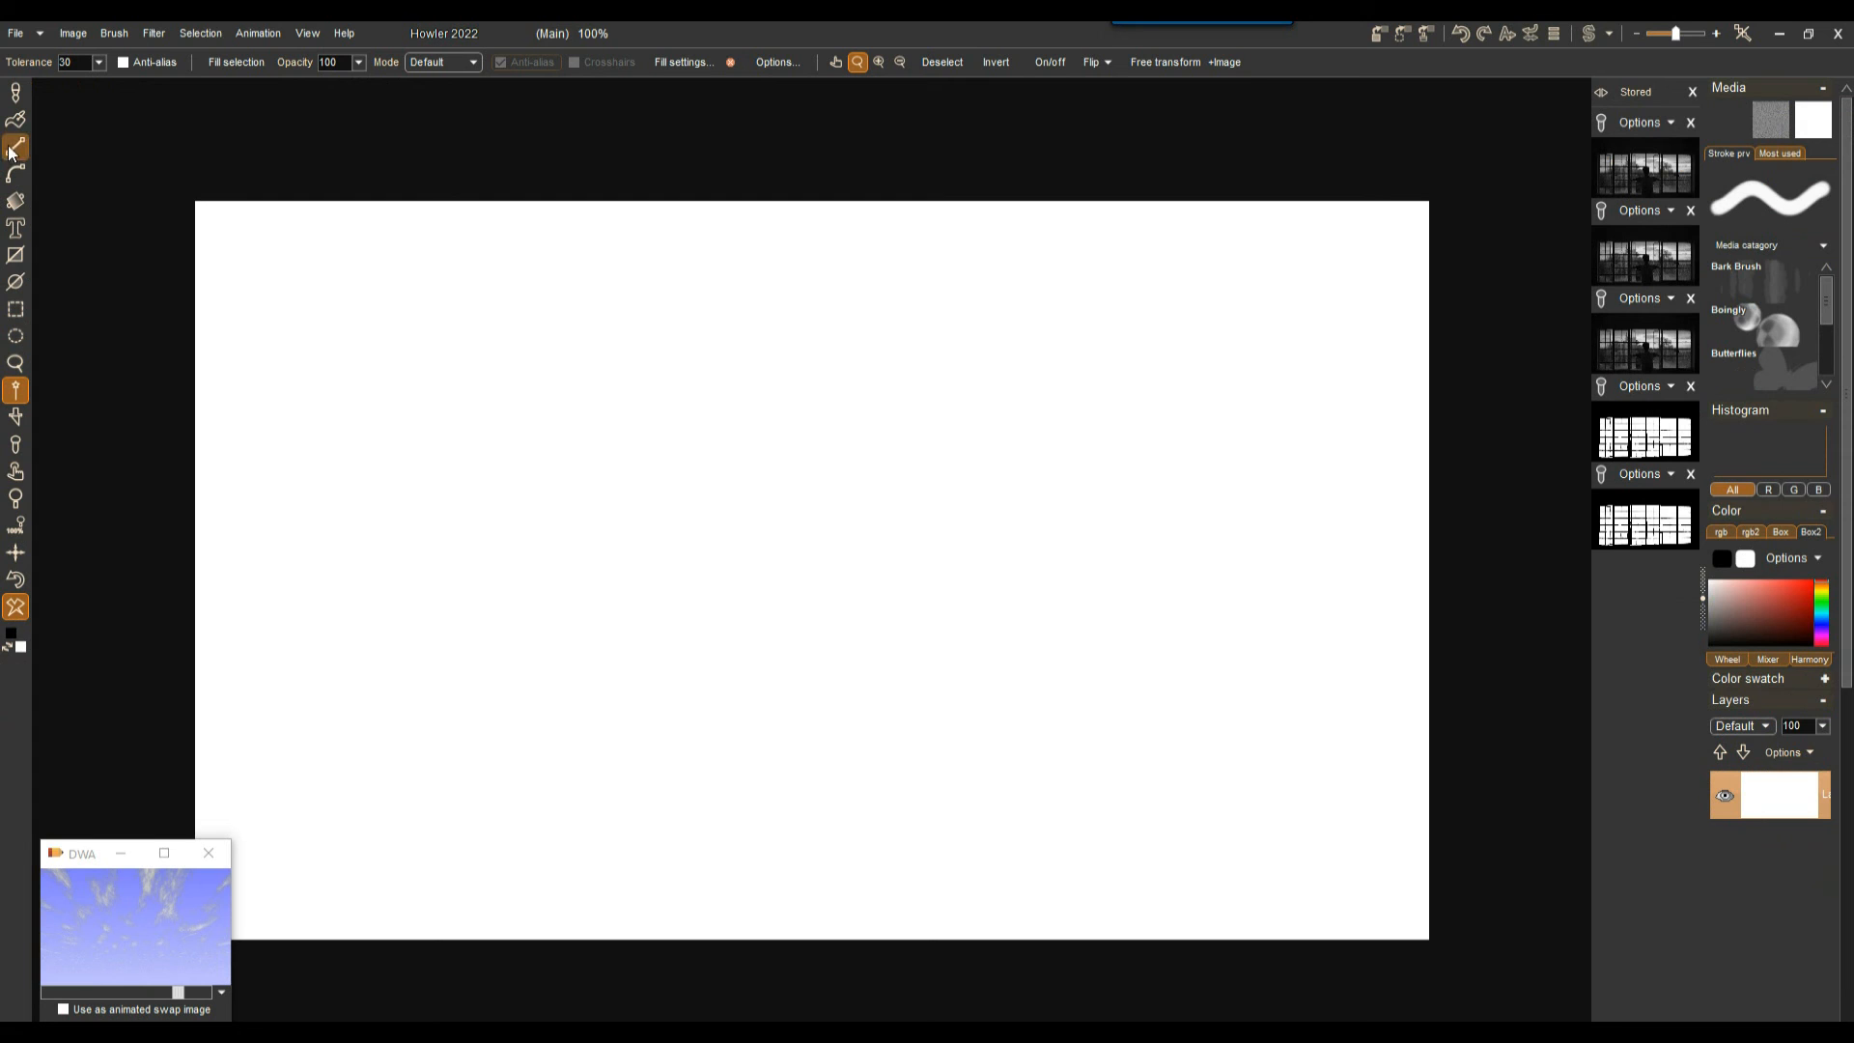
- Open the Load sequence dialog for the animation and enlarge it to show more folders and files
{"action": "left_click", "coordinate": [267, 37]}
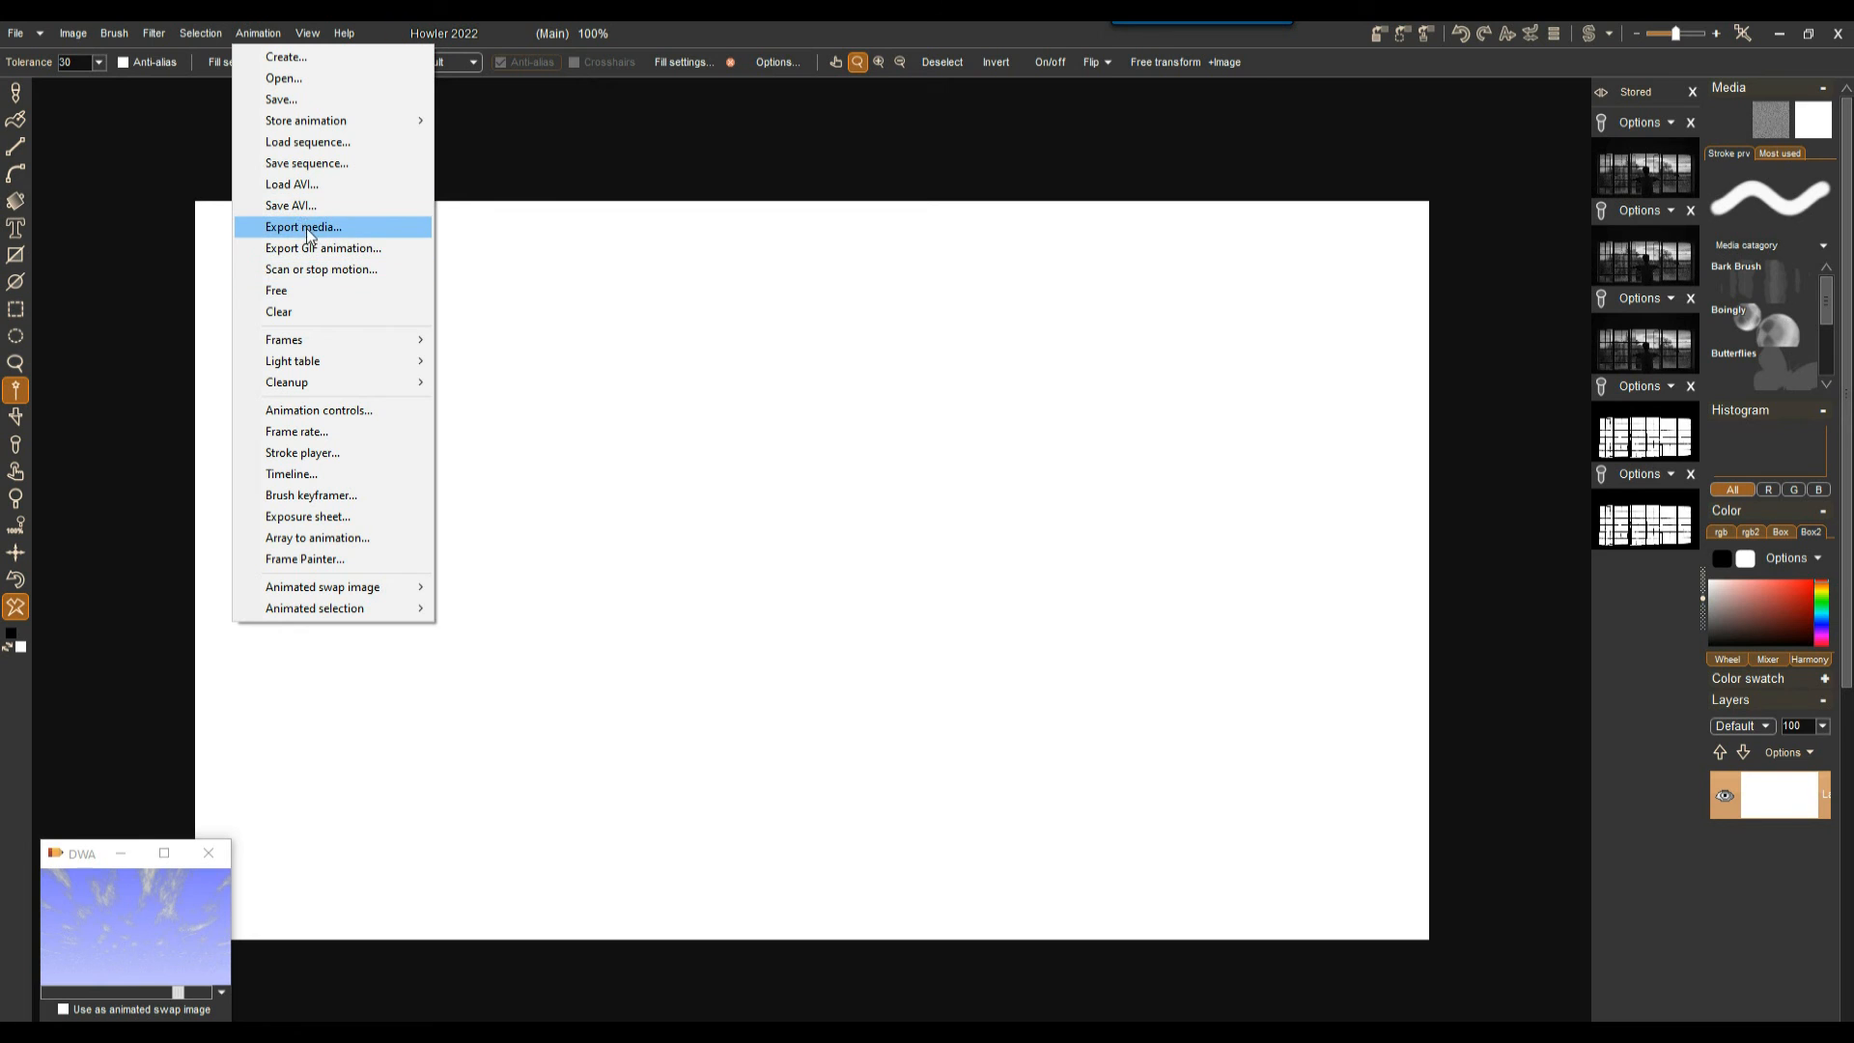
{"action": "left_click", "coordinate": [309, 145]}
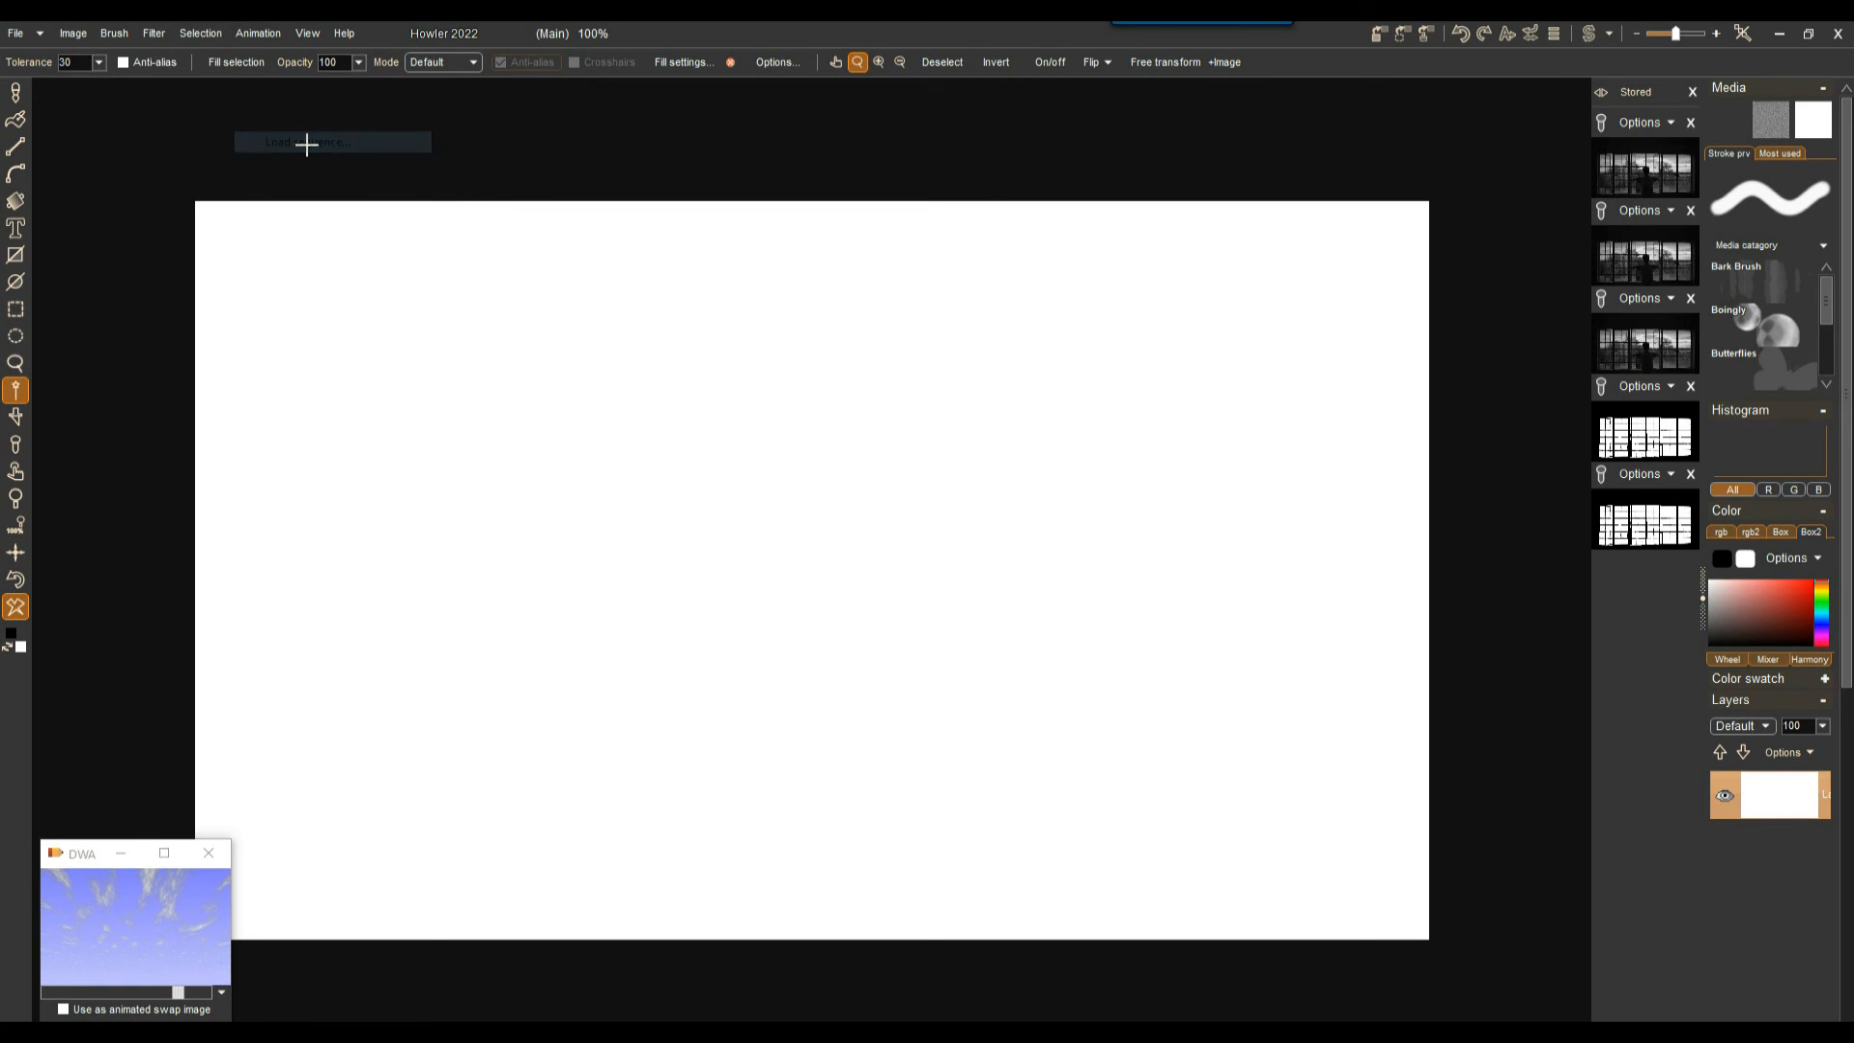
{"action": "left_click_drag", "start_coordinate": [464, 145], "coordinate": [449, 130]}
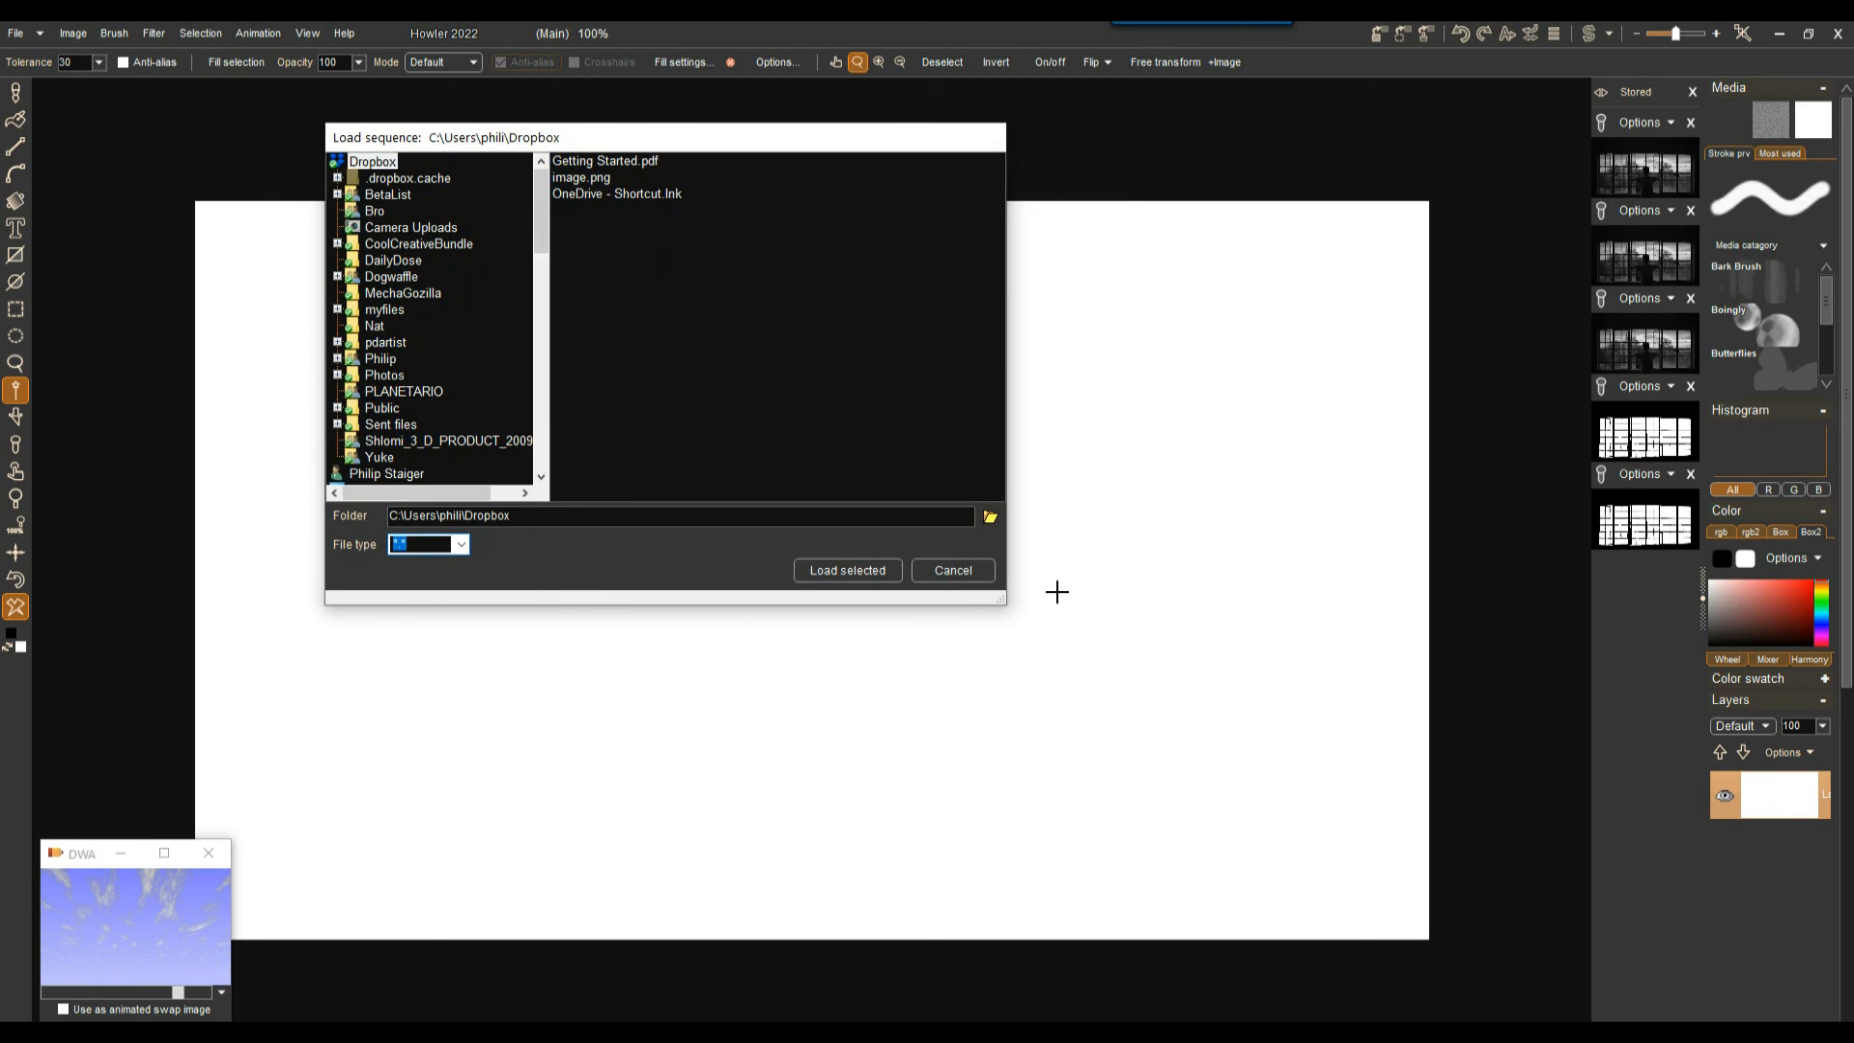
{"action": "left_click_drag", "start_coordinate": [1007, 607], "coordinate": [1372, 922]}
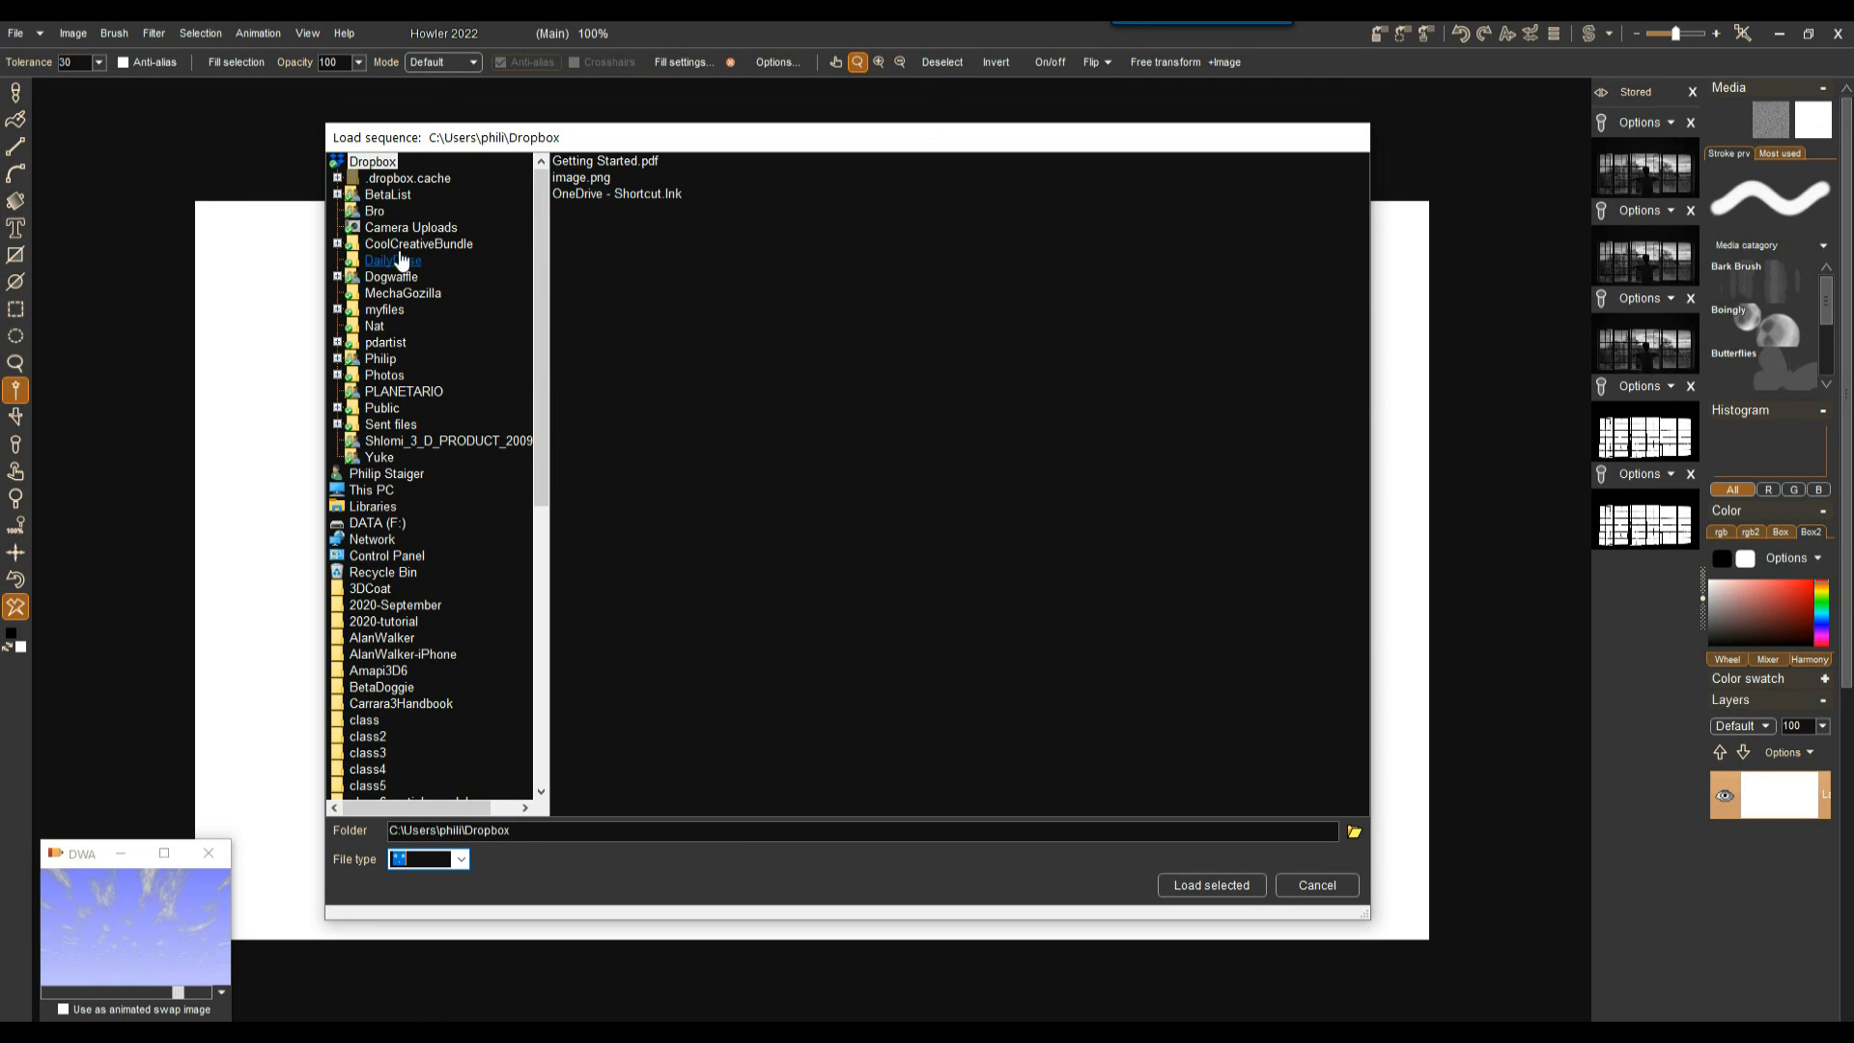
- Browse the sequence loader to the re-exported-MyMedia-PNG folder inside steam-tutorials\mp4-videos
{"action": "mouse_move", "coordinate": [540, 191]}
{"action": "left_mouse_down"}
{"action": "mouse_move", "coordinate": [542, 217]}
{"action": "mouse_move", "coordinate": [540, 164]}
{"action": "left_mouse_up"}
{"action": "left_click_drag", "start_coordinate": [539, 255], "coordinate": [535, 531]}
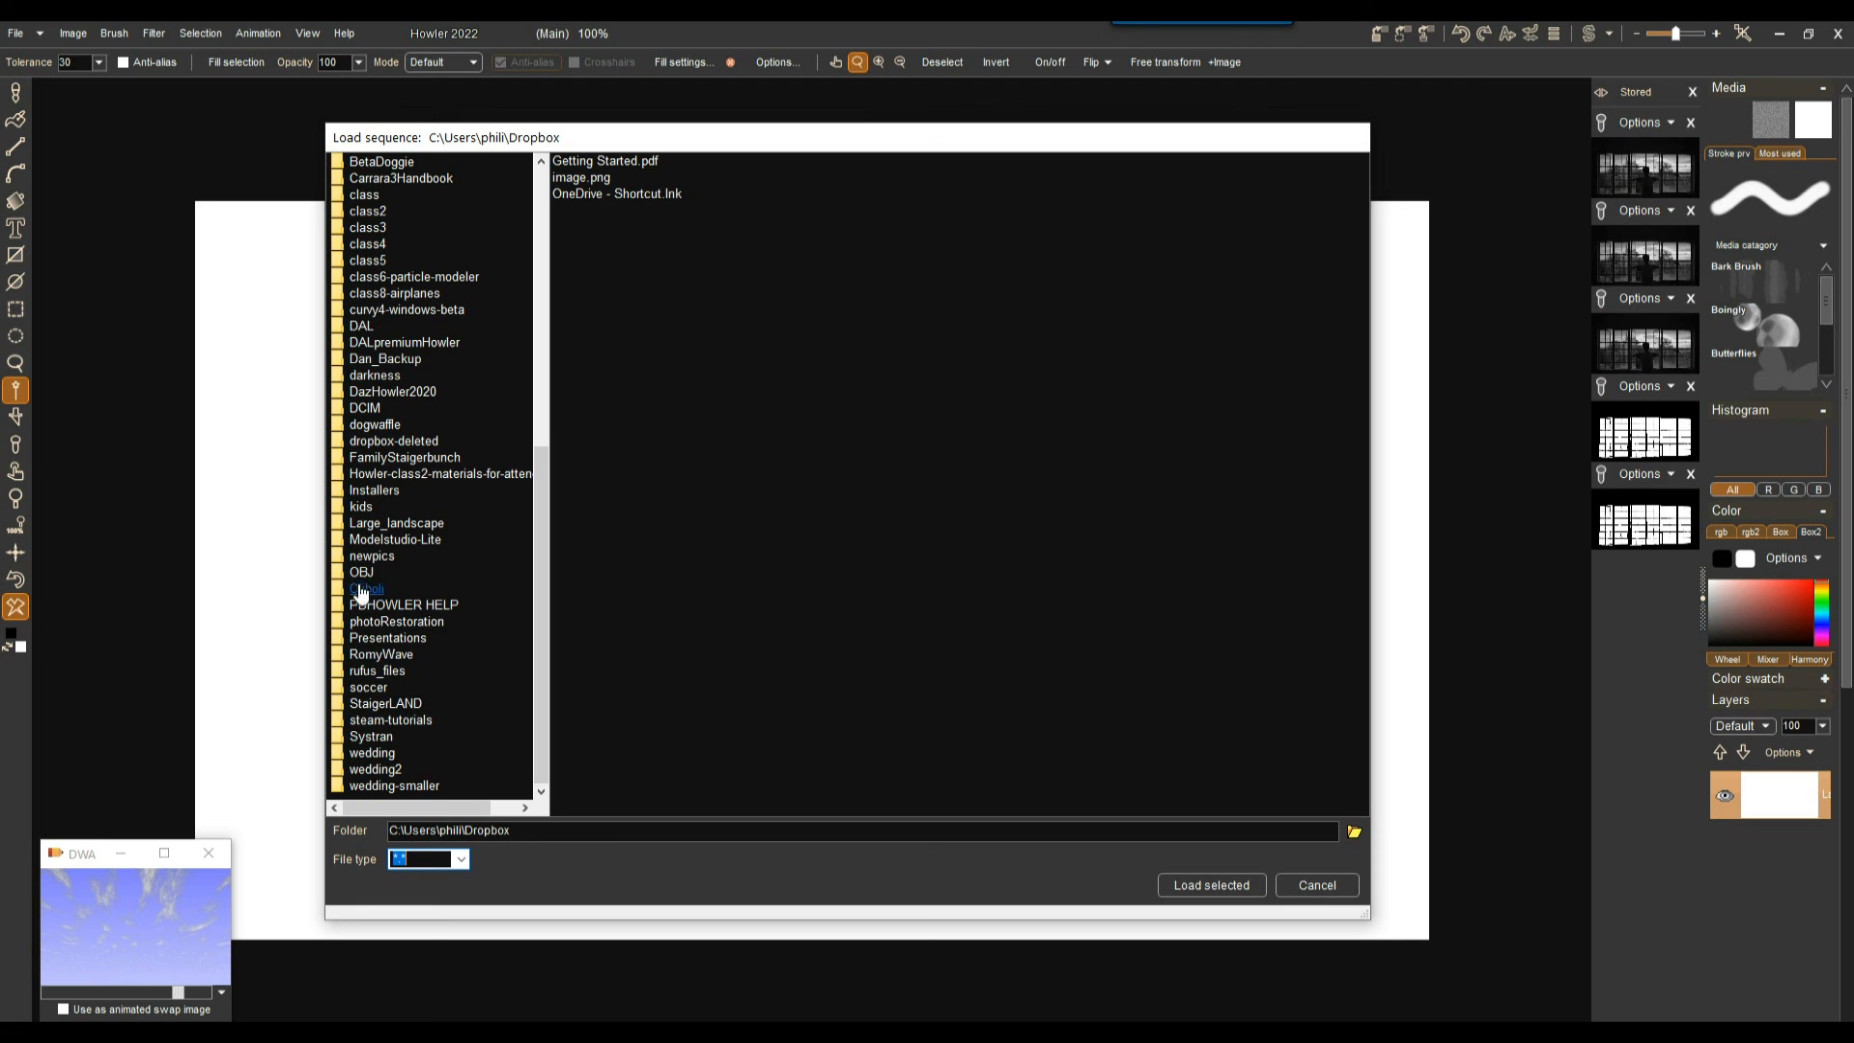
{"action": "left_click", "coordinate": [391, 720]}
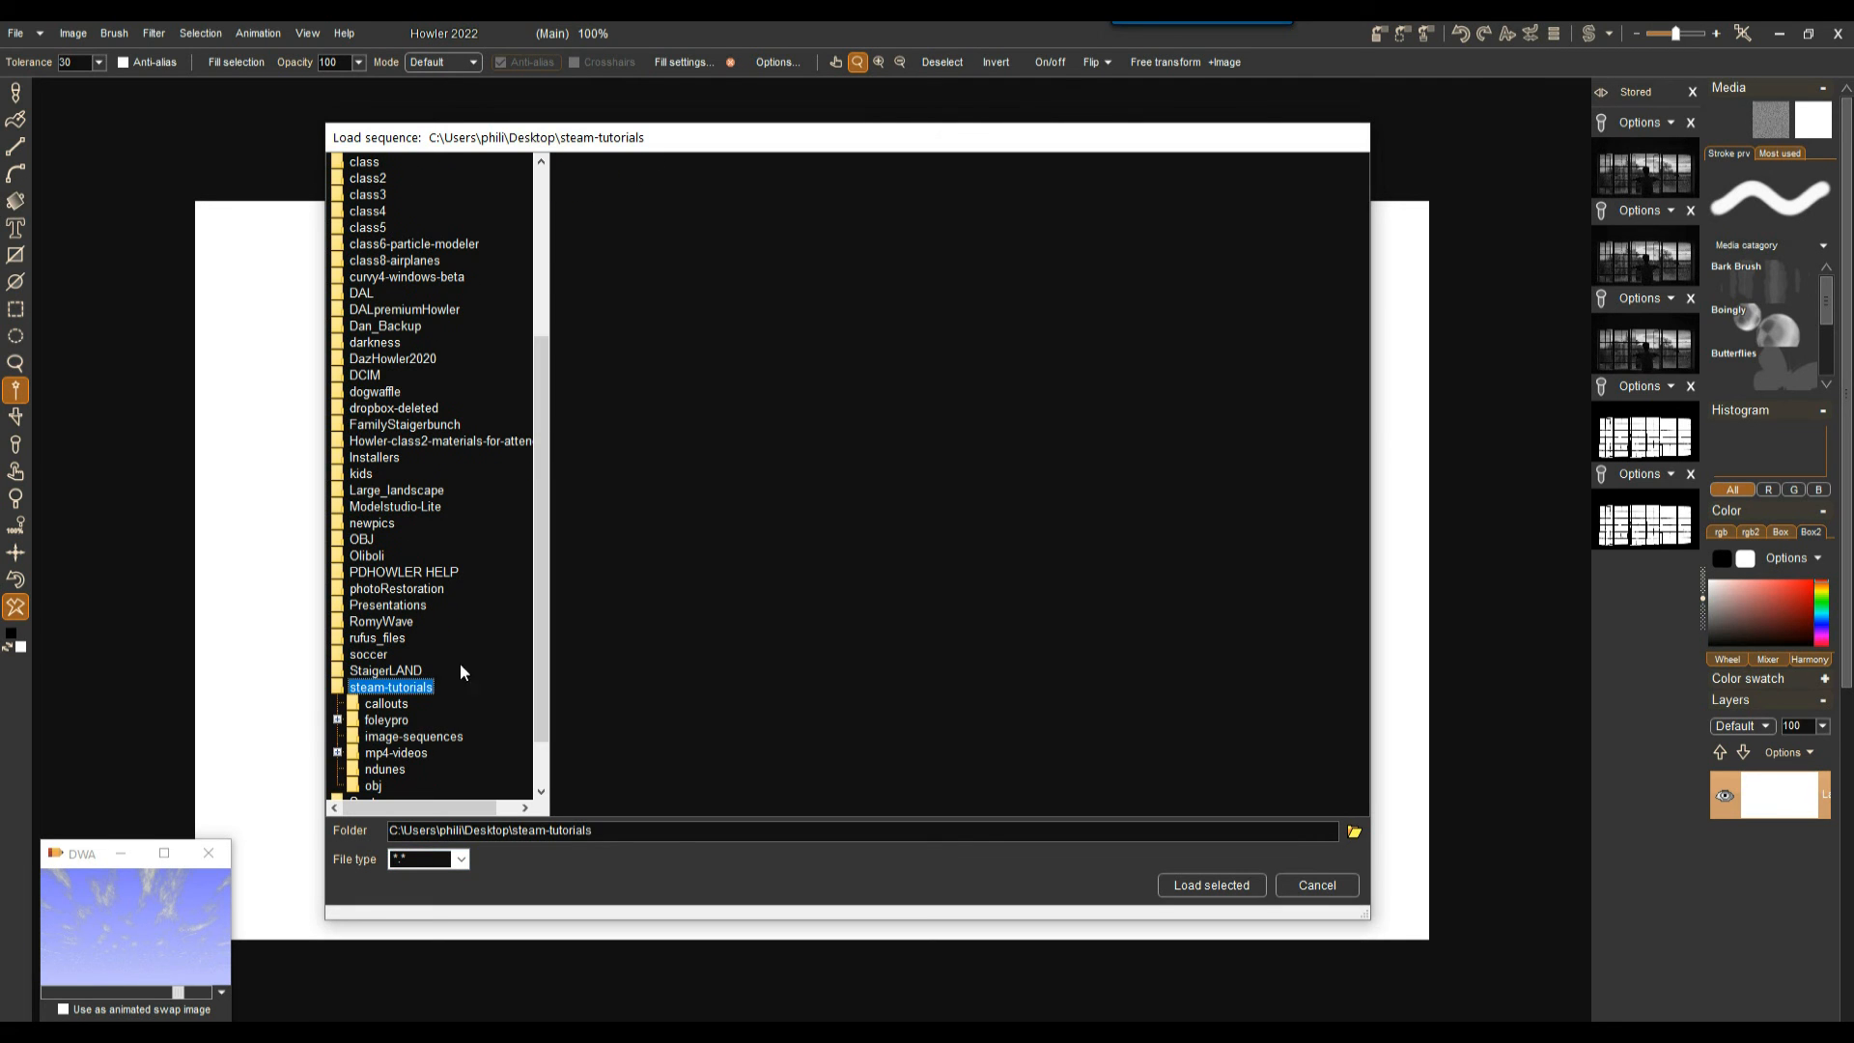
{"action": "left_click_drag", "start_coordinate": [543, 625], "coordinate": [548, 720]}
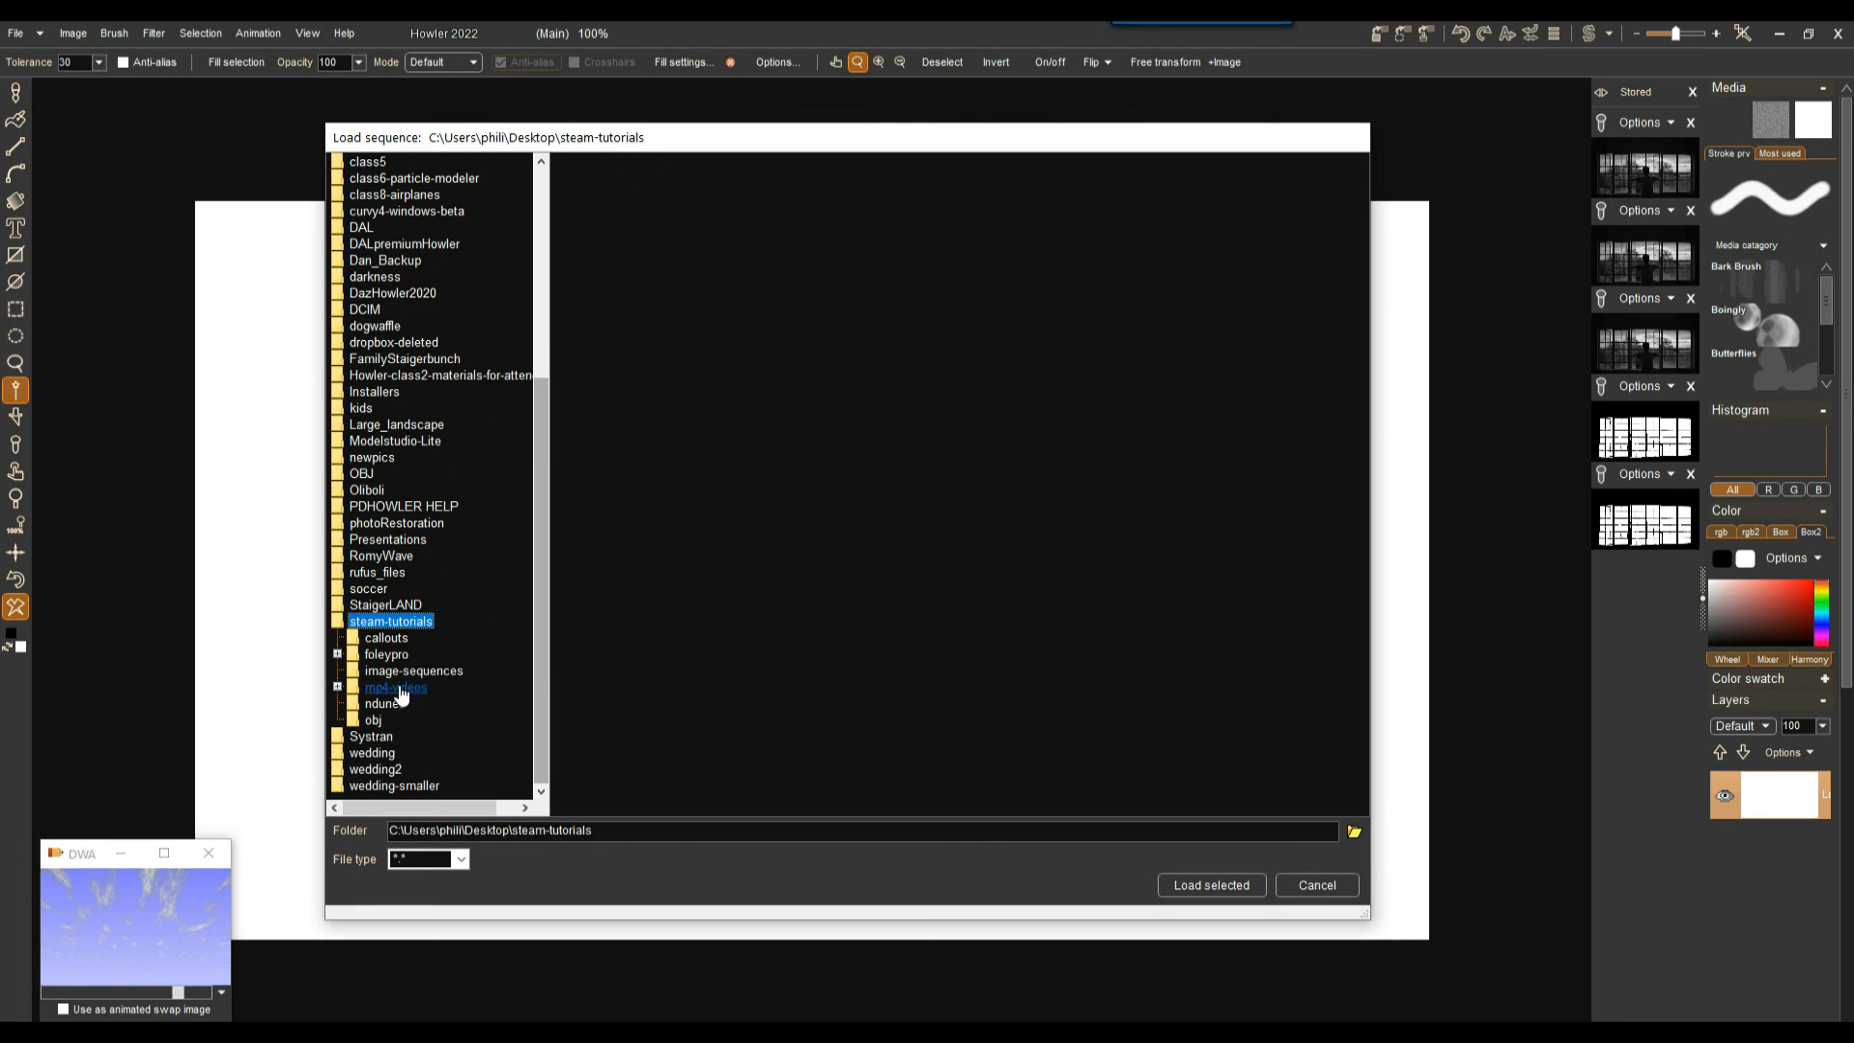
{"action": "left_click", "coordinate": [396, 688]}
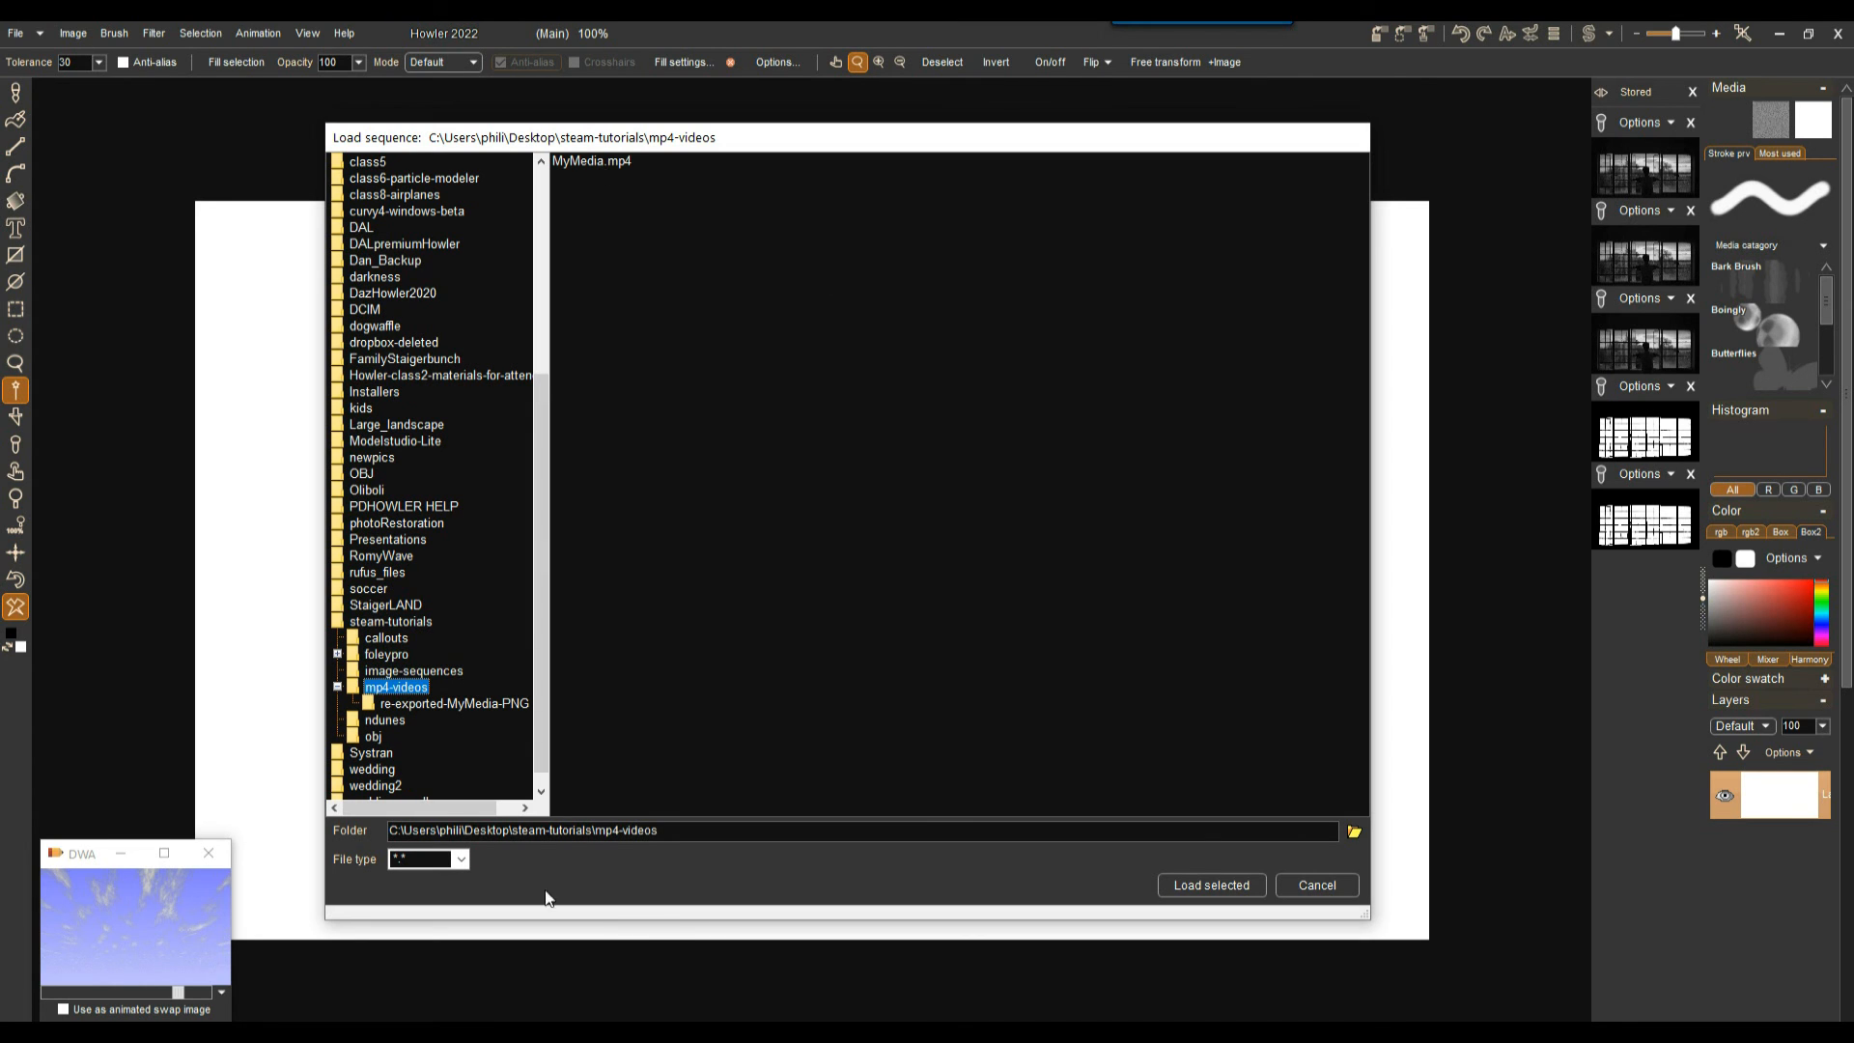
{"action": "left_click", "coordinate": [411, 707]}
{"action": "left_click", "coordinate": [368, 688]}
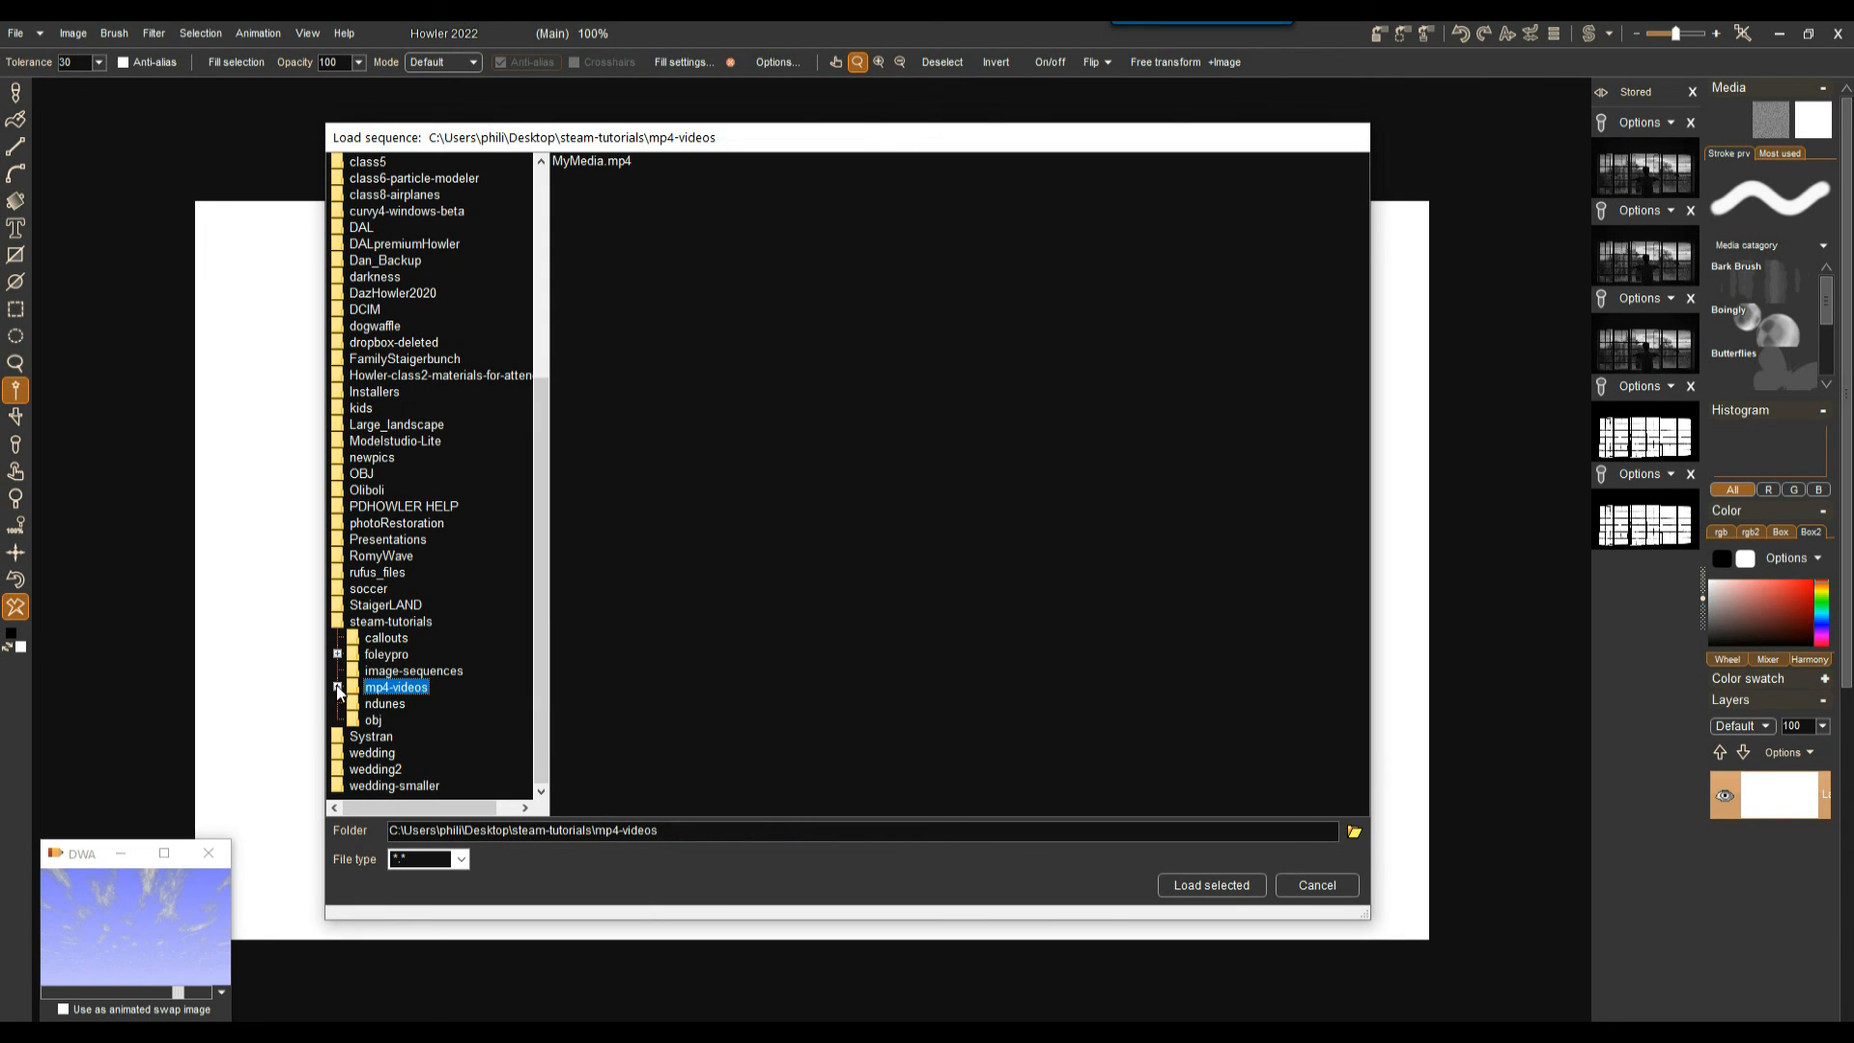
{"action": "double_click", "coordinate": [368, 689]}
{"action": "left_click", "coordinate": [422, 706]}
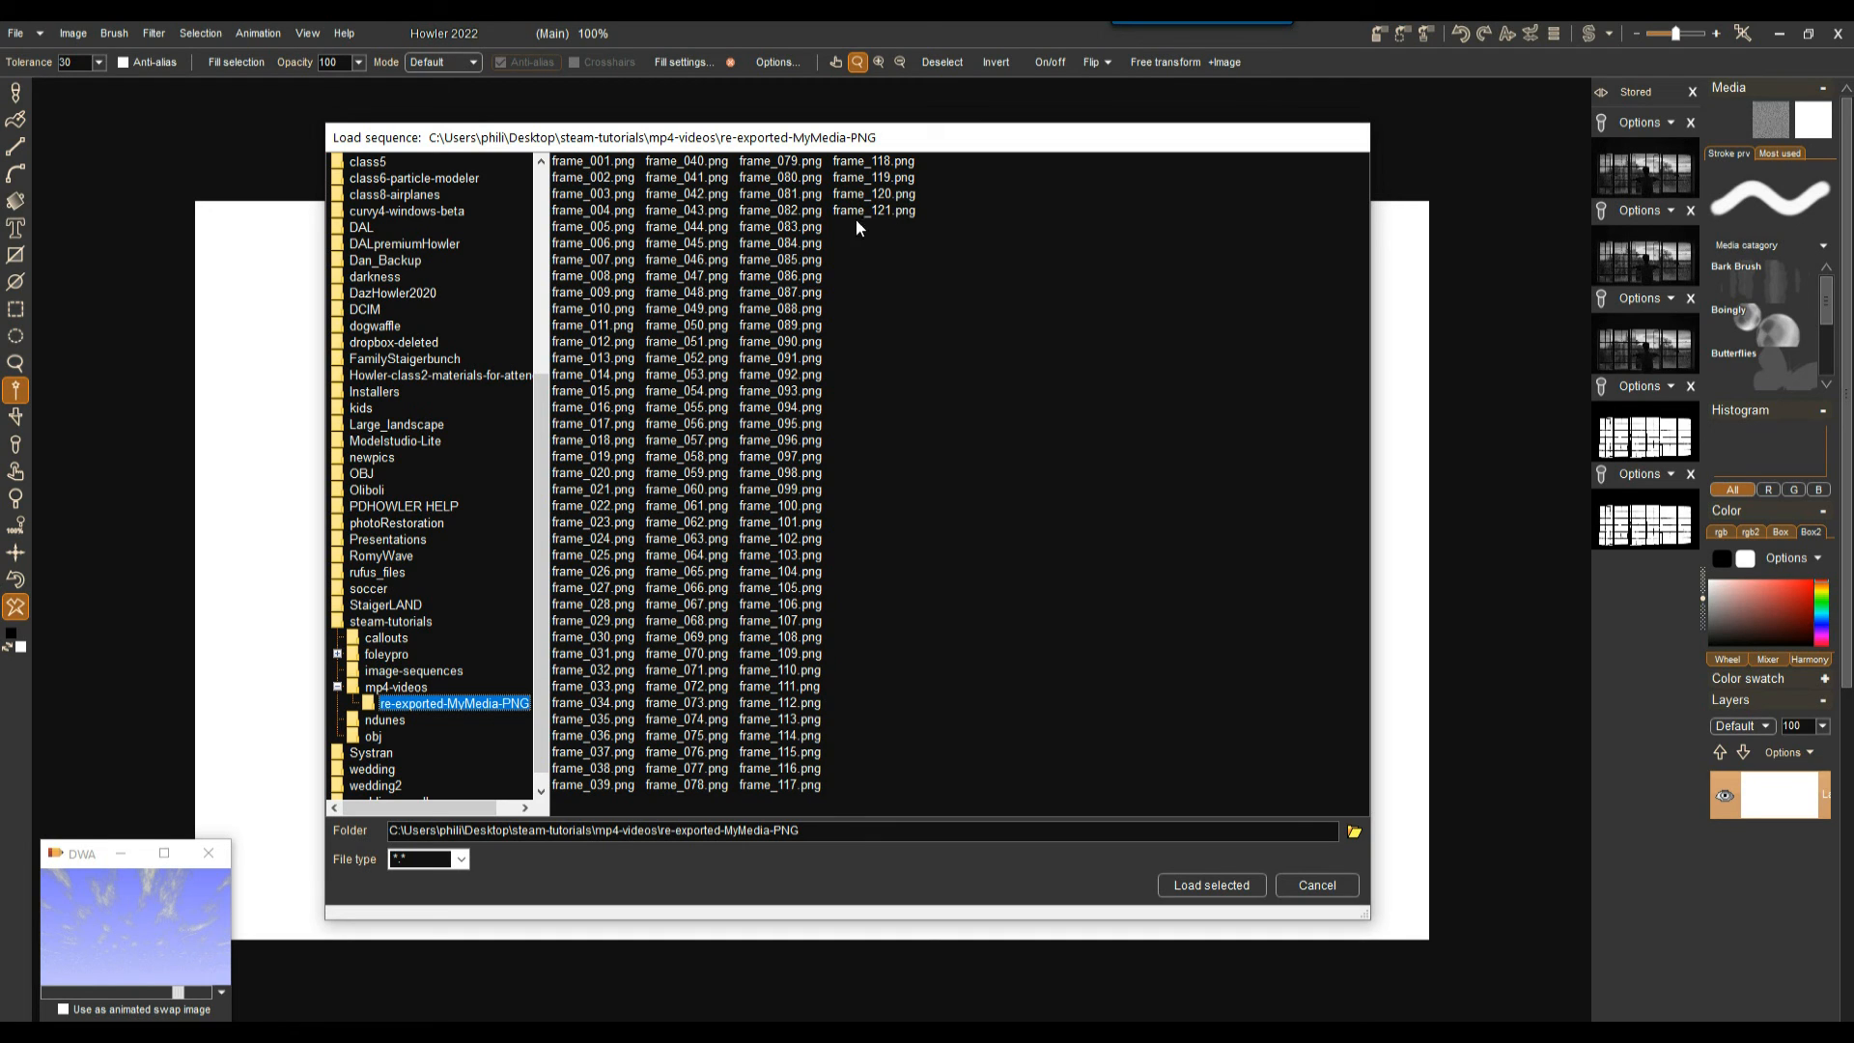
- Try range selections of different lengths in the frame list, starting at frame_001.png and ending with frame_001.png to frame_008.png
{"action": "left_click", "coordinate": [574, 170]}
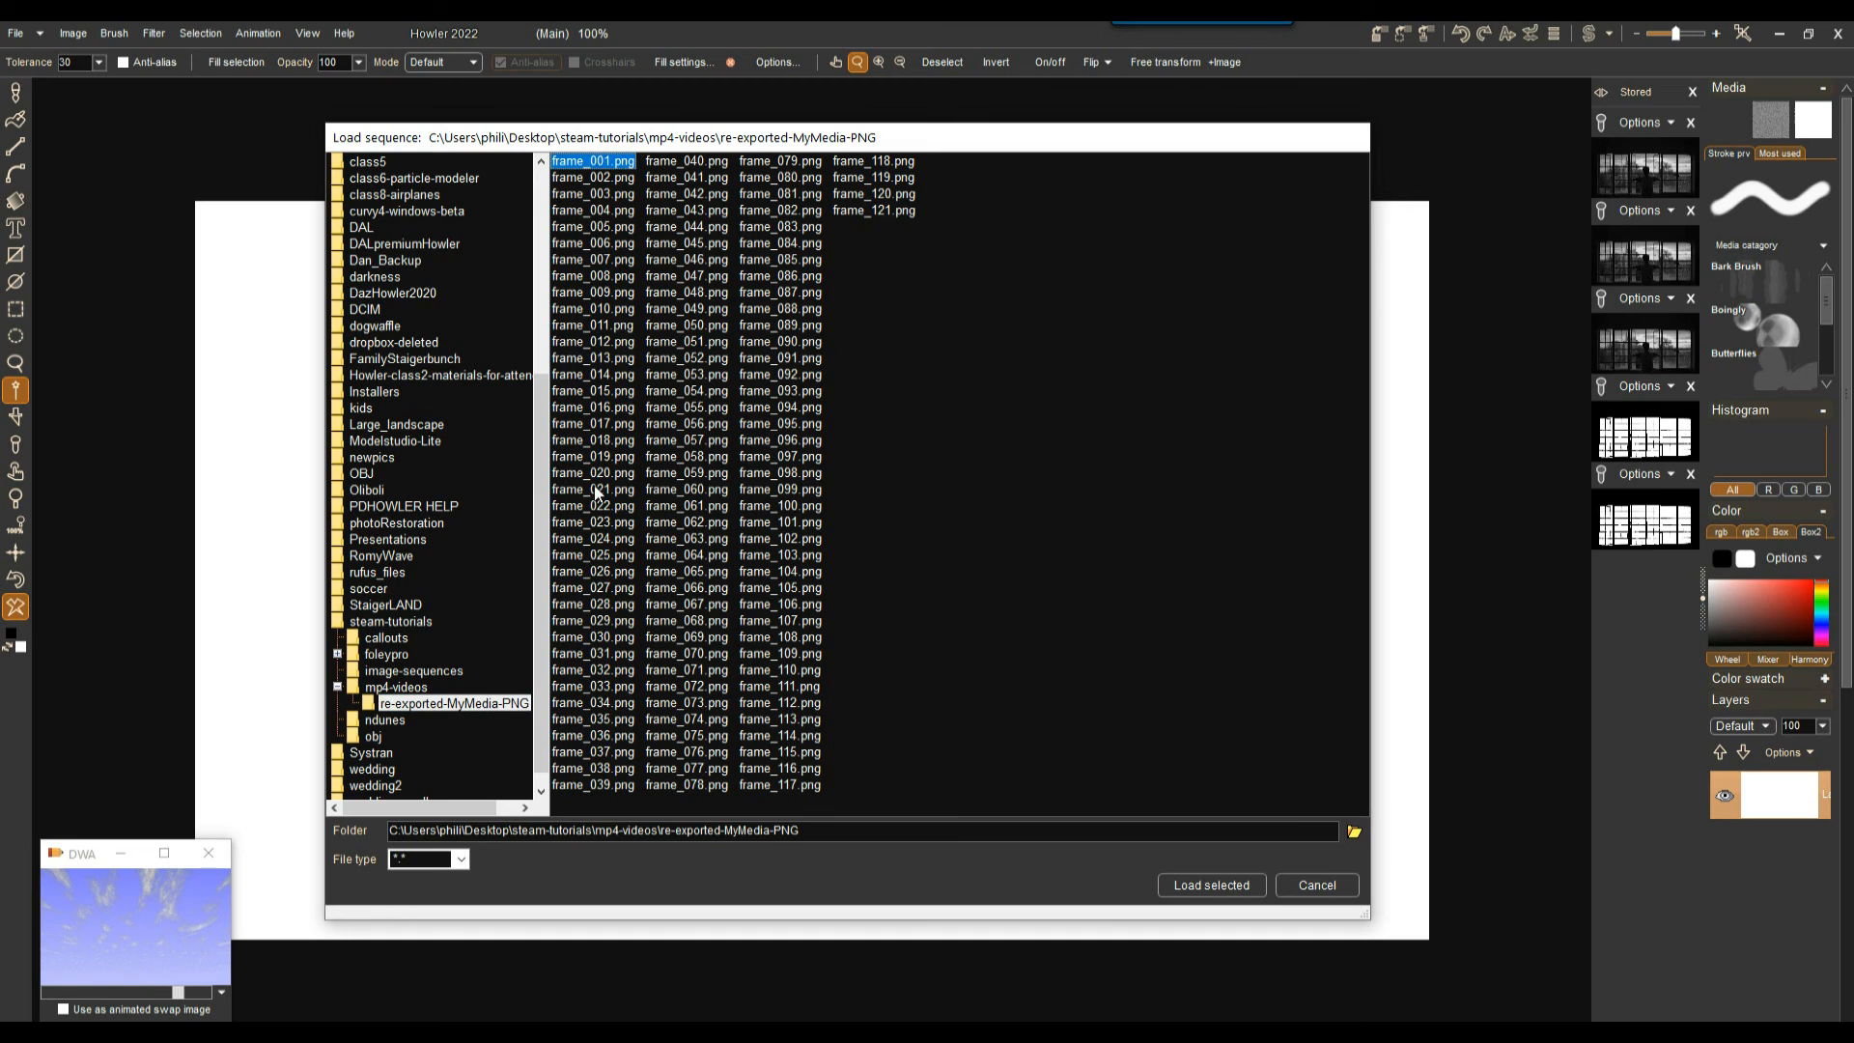
{"action": "left_click", "coordinate": [603, 642], "text": "shift"}
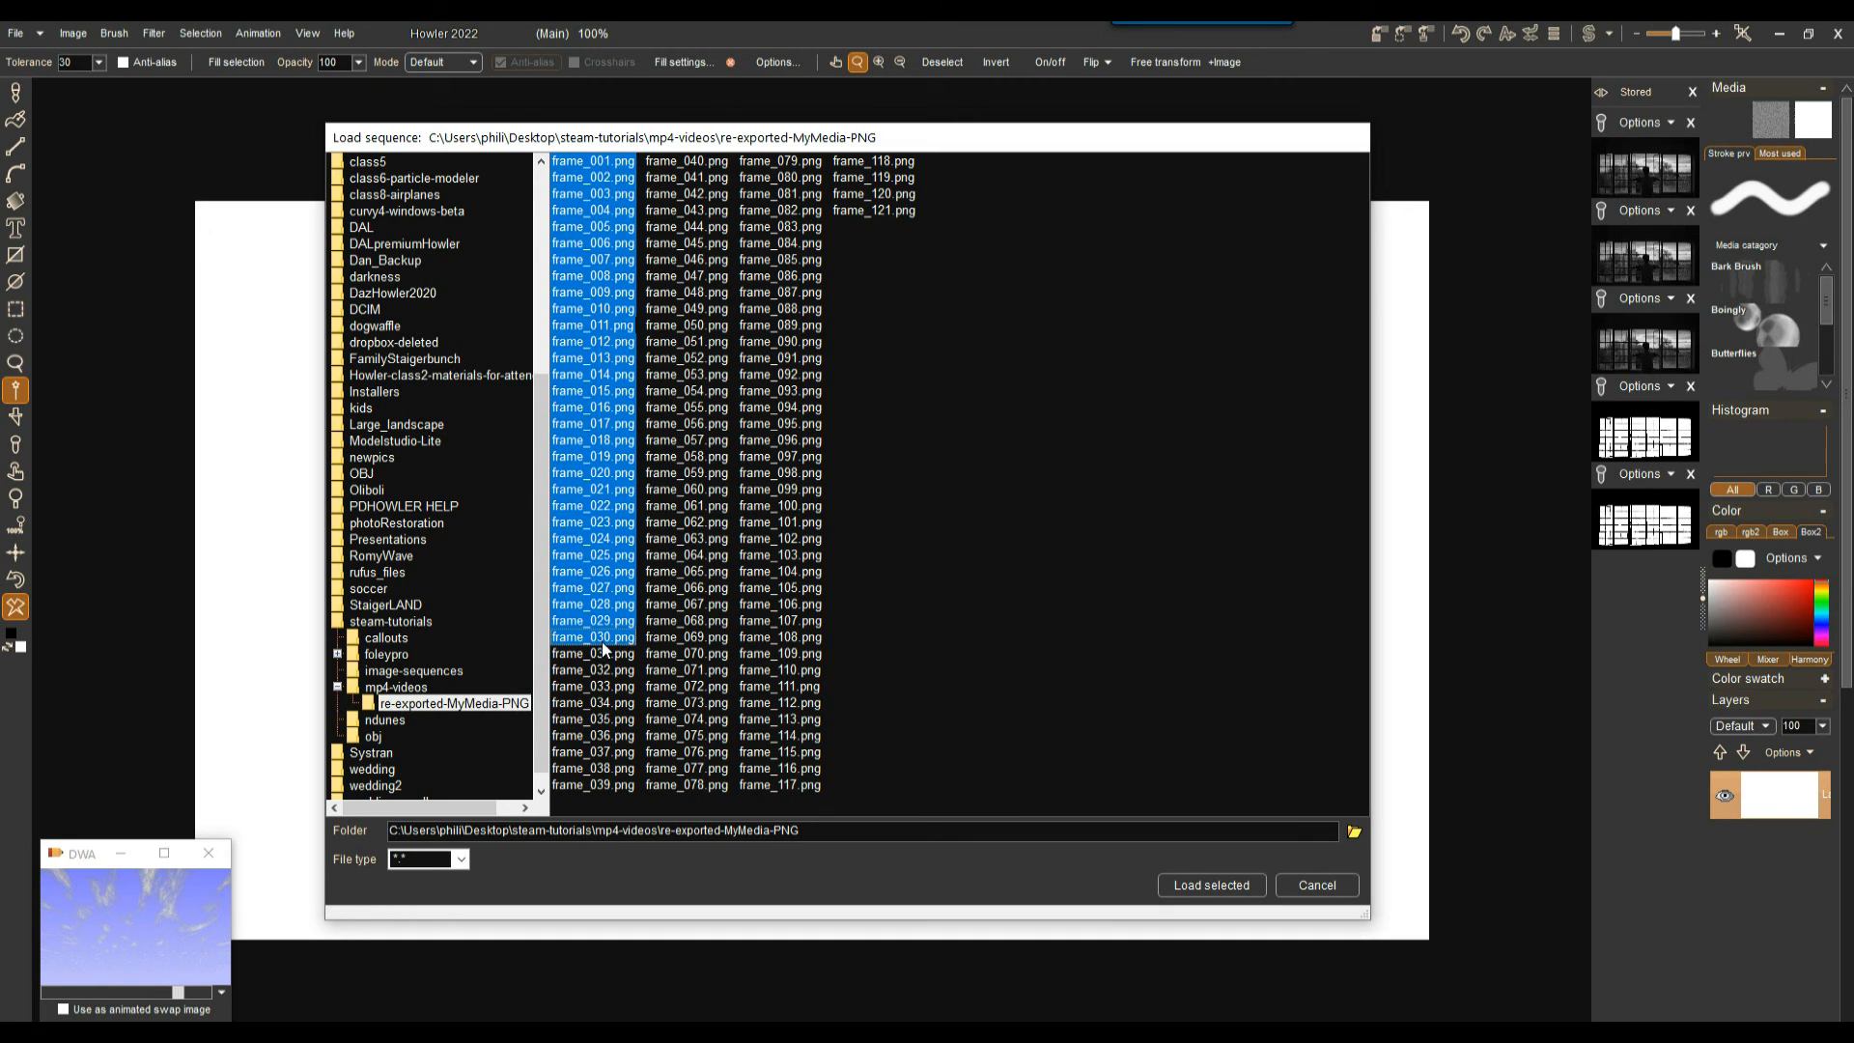
{"action": "left_click", "coordinate": [775, 591], "text": "shift"}
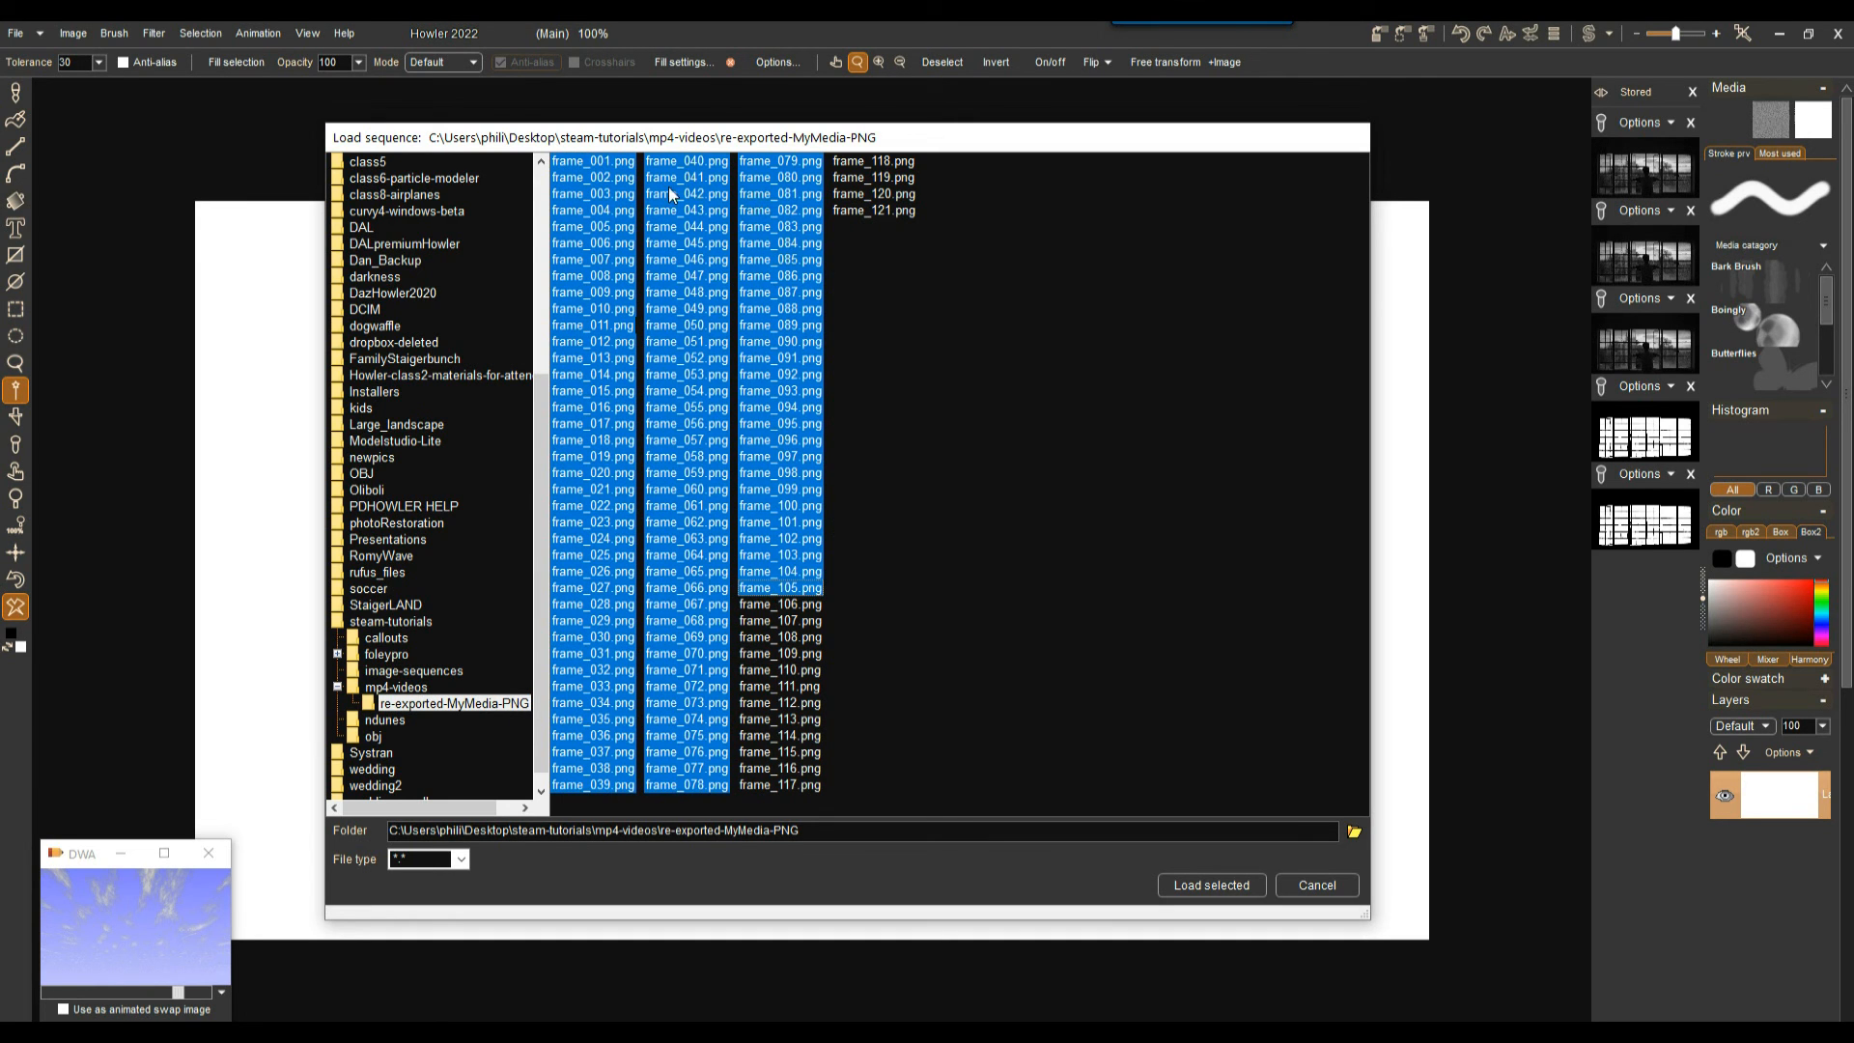
{"action": "left_click", "coordinate": [589, 291]}
{"action": "left_click", "coordinate": [588, 162]}
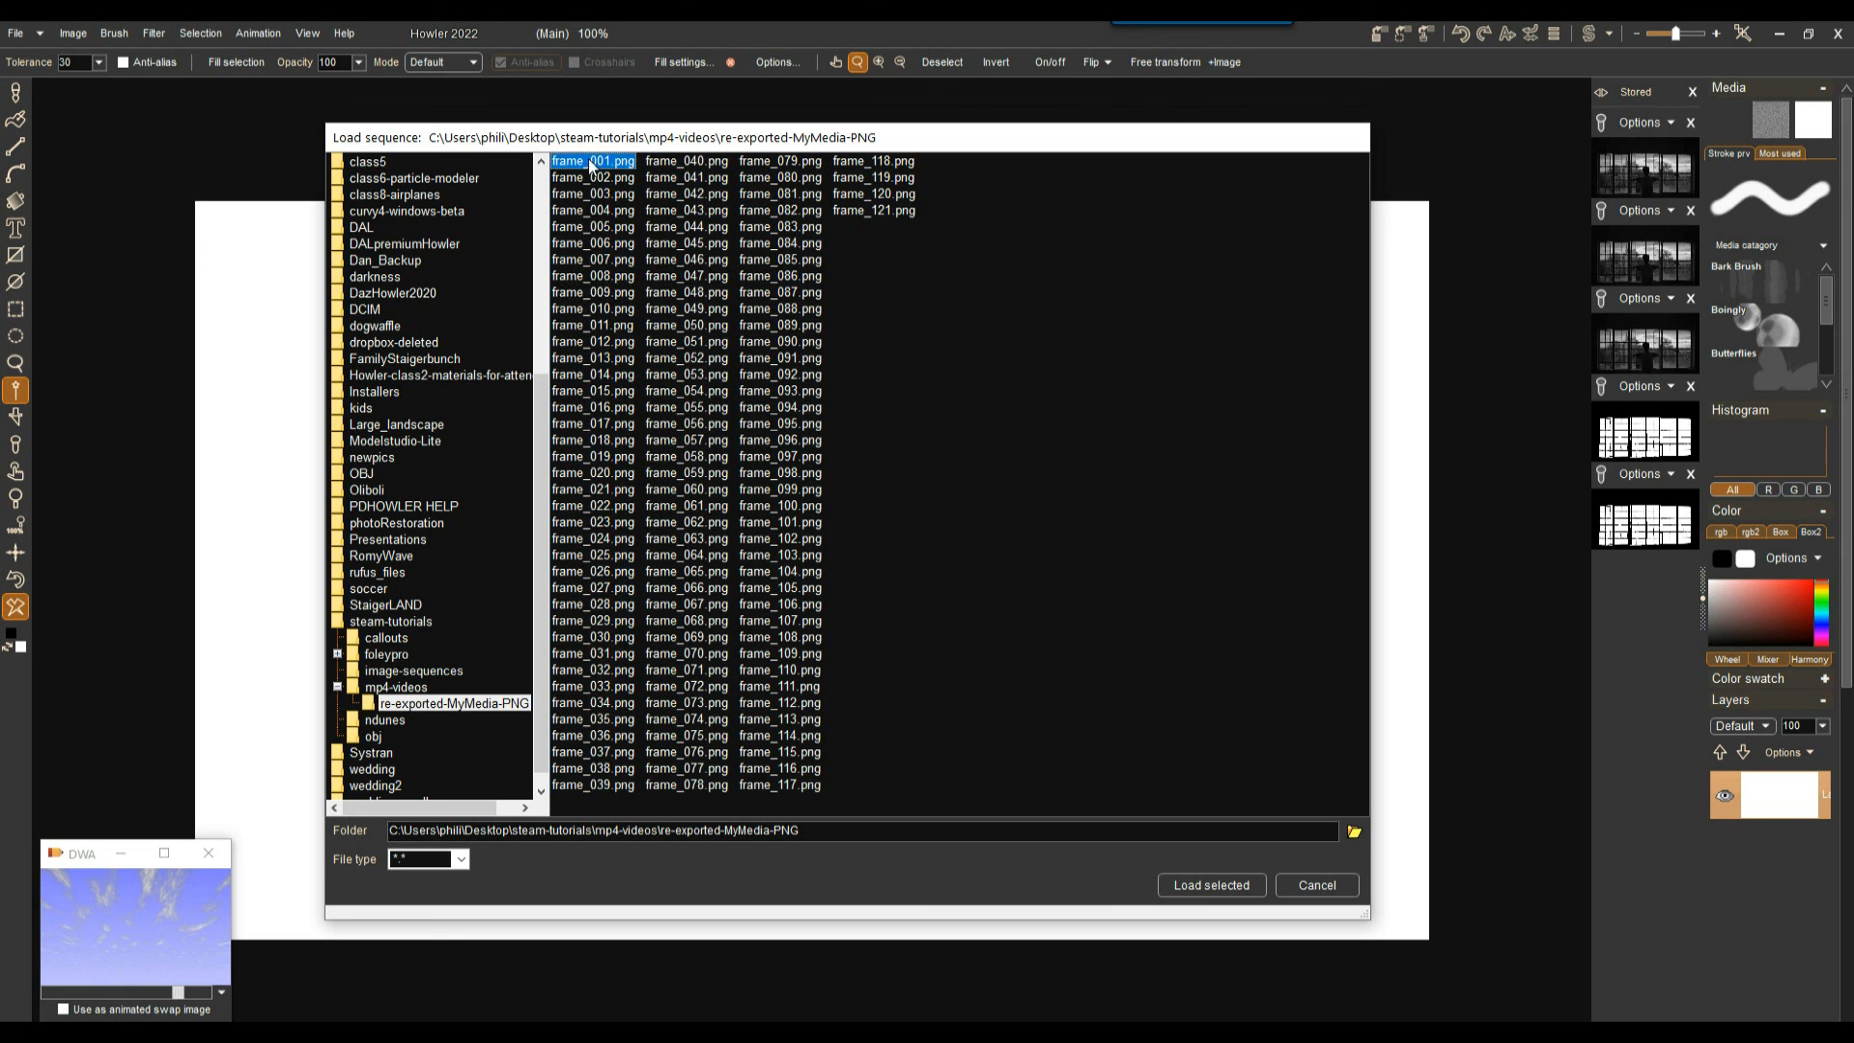
{"action": "left_click", "coordinate": [596, 281], "text": "shift"}
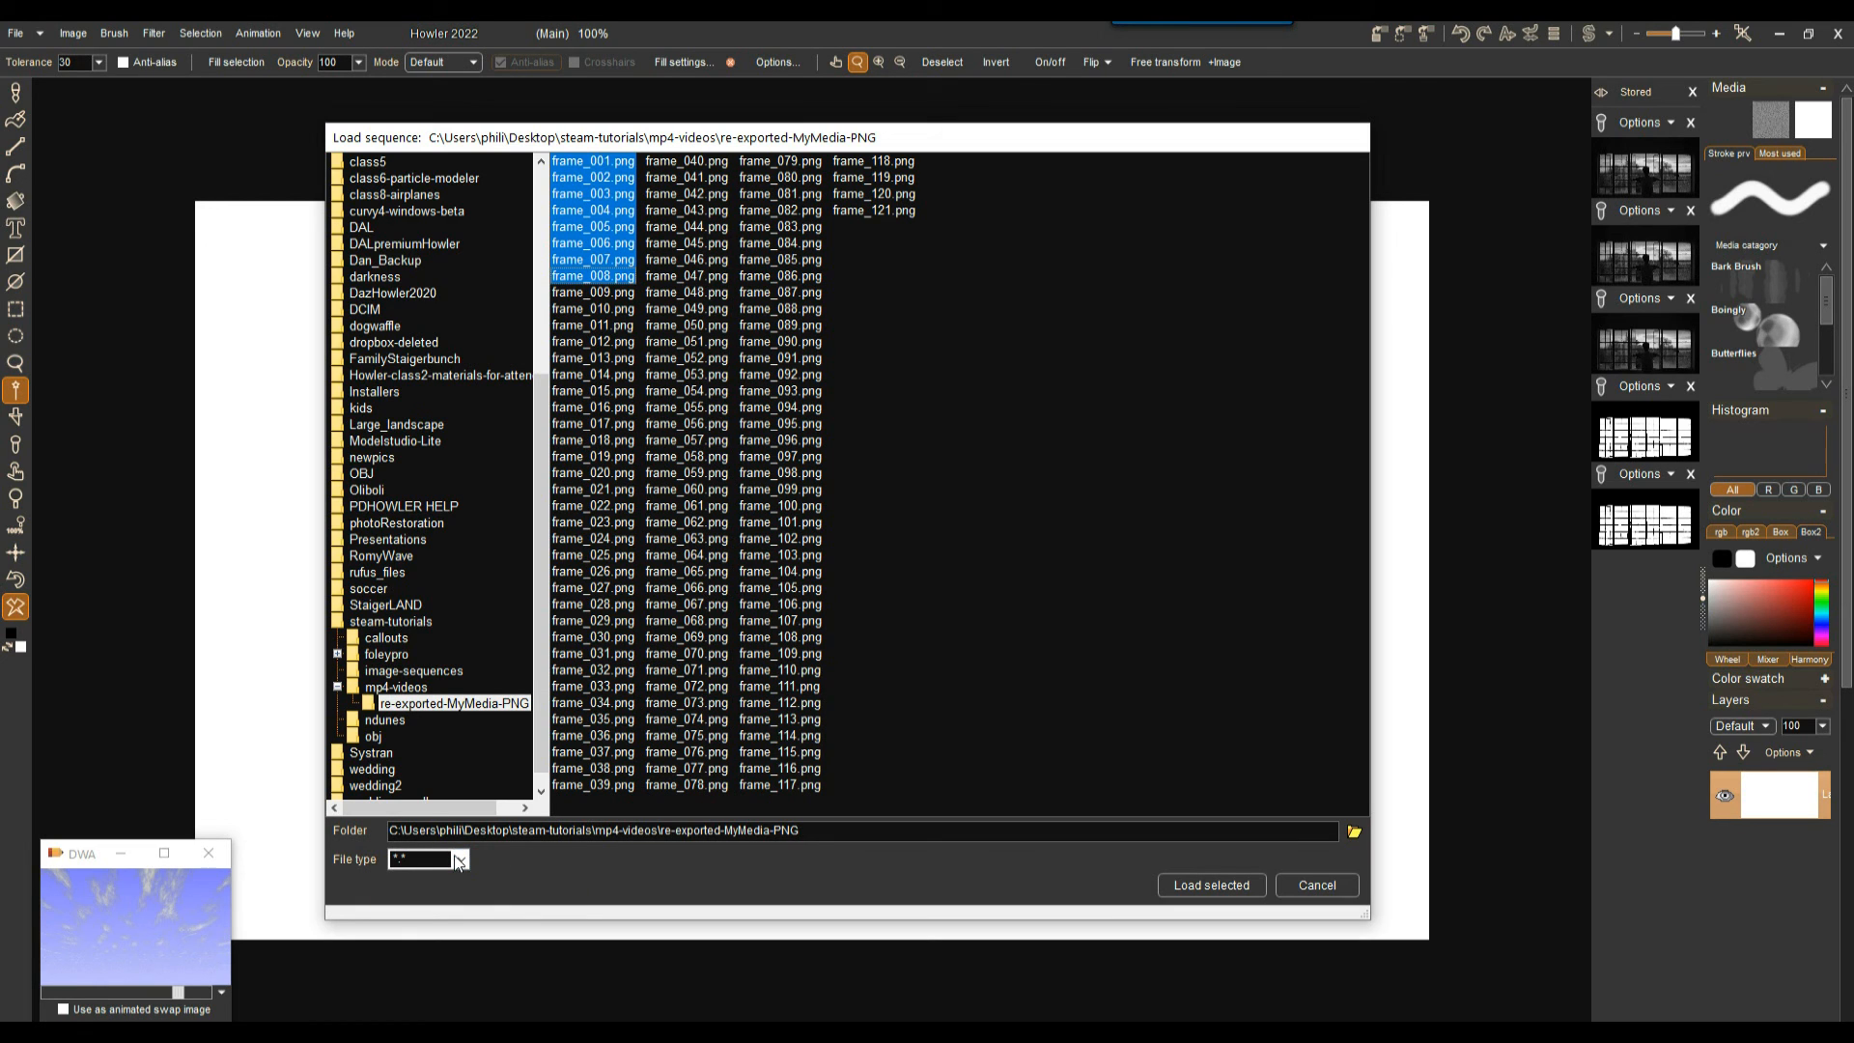
- Filter the sequence file list by file type, trying *.bmp and settling on *.png
{"action": "left_click", "coordinate": [405, 859]}
{"action": "left_click", "coordinate": [425, 893]}
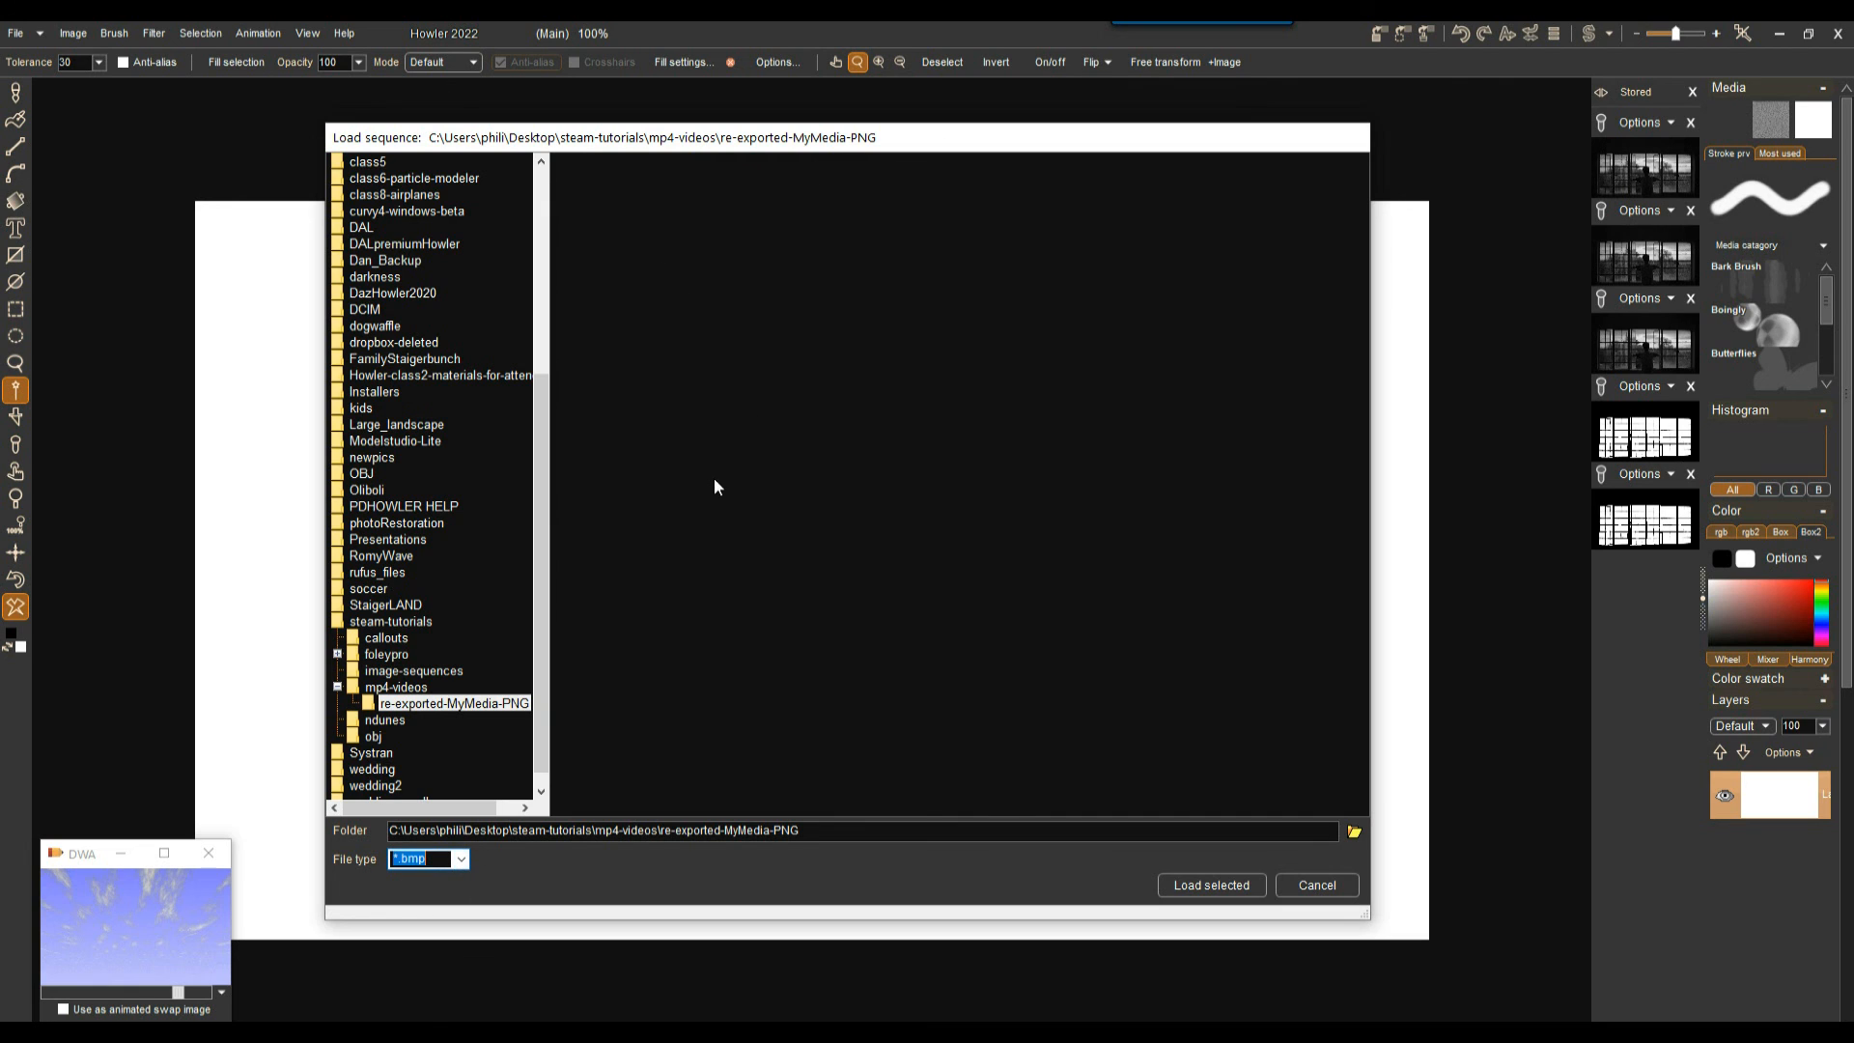
{"action": "left_click", "coordinate": [462, 859]}
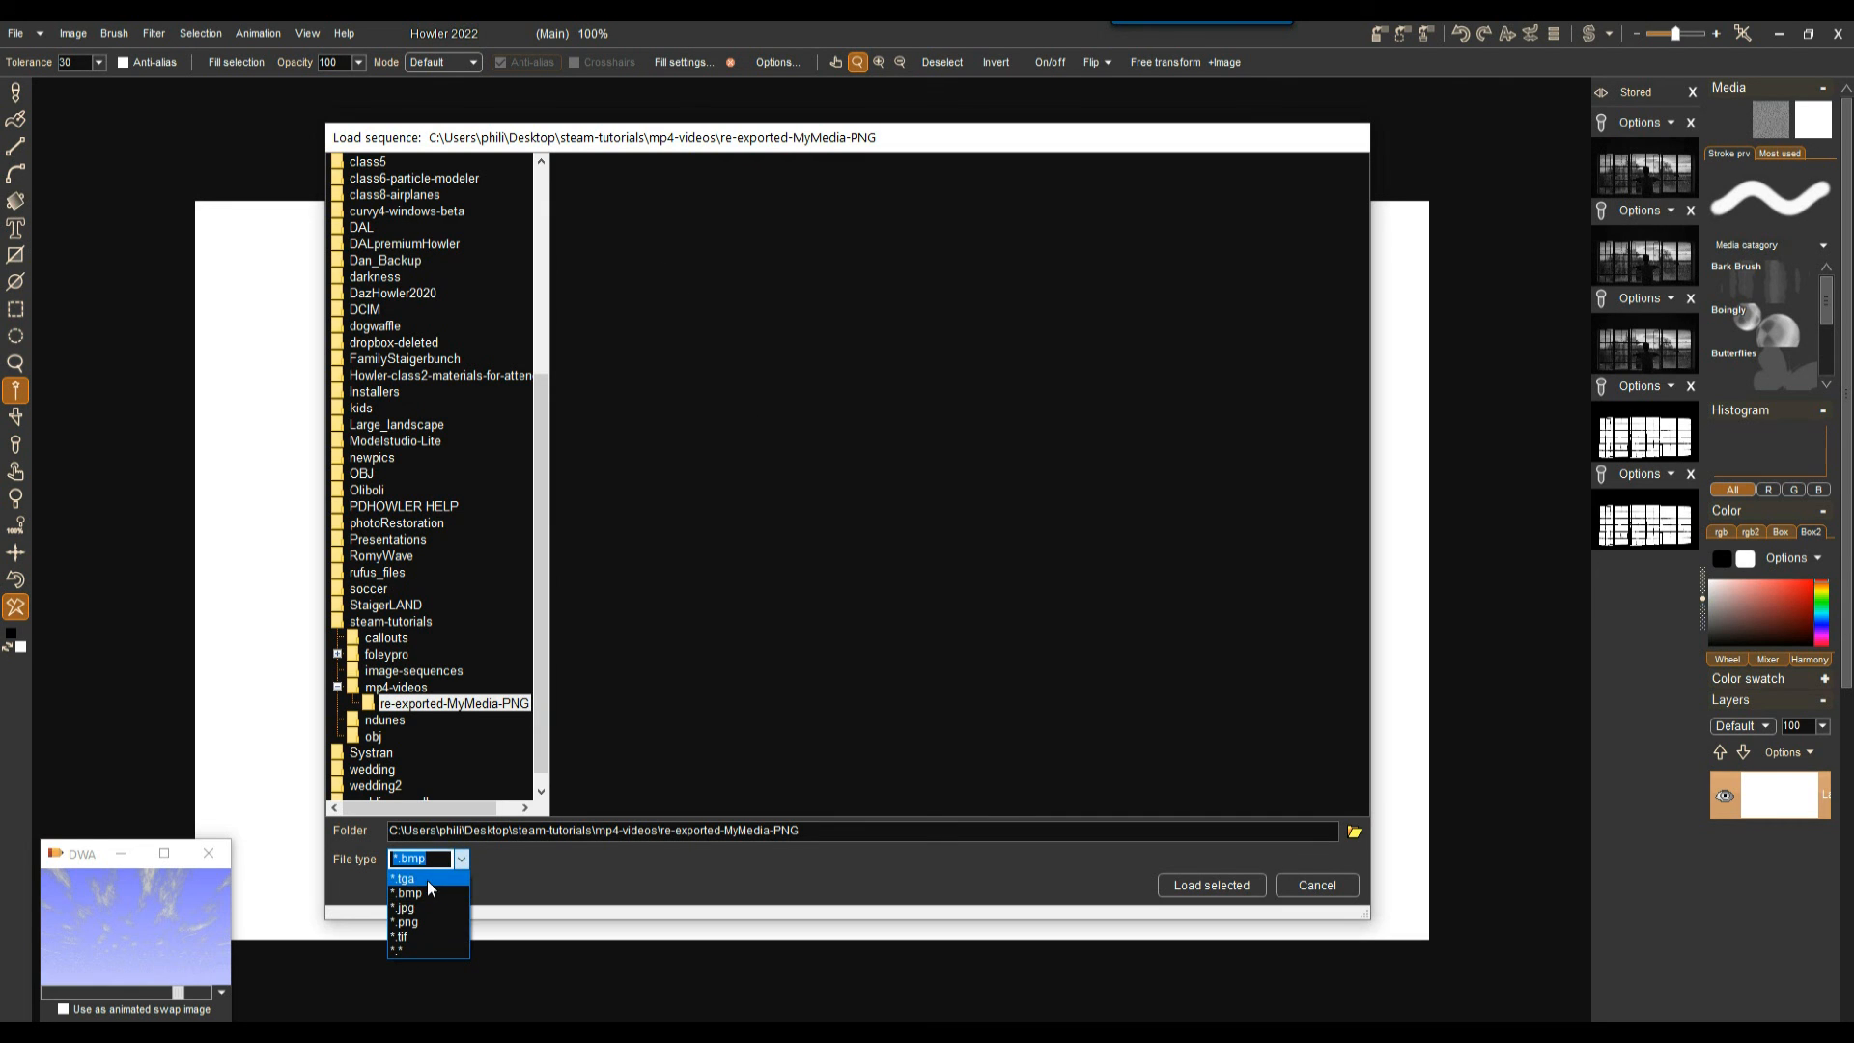
{"action": "left_click", "coordinate": [425, 923]}
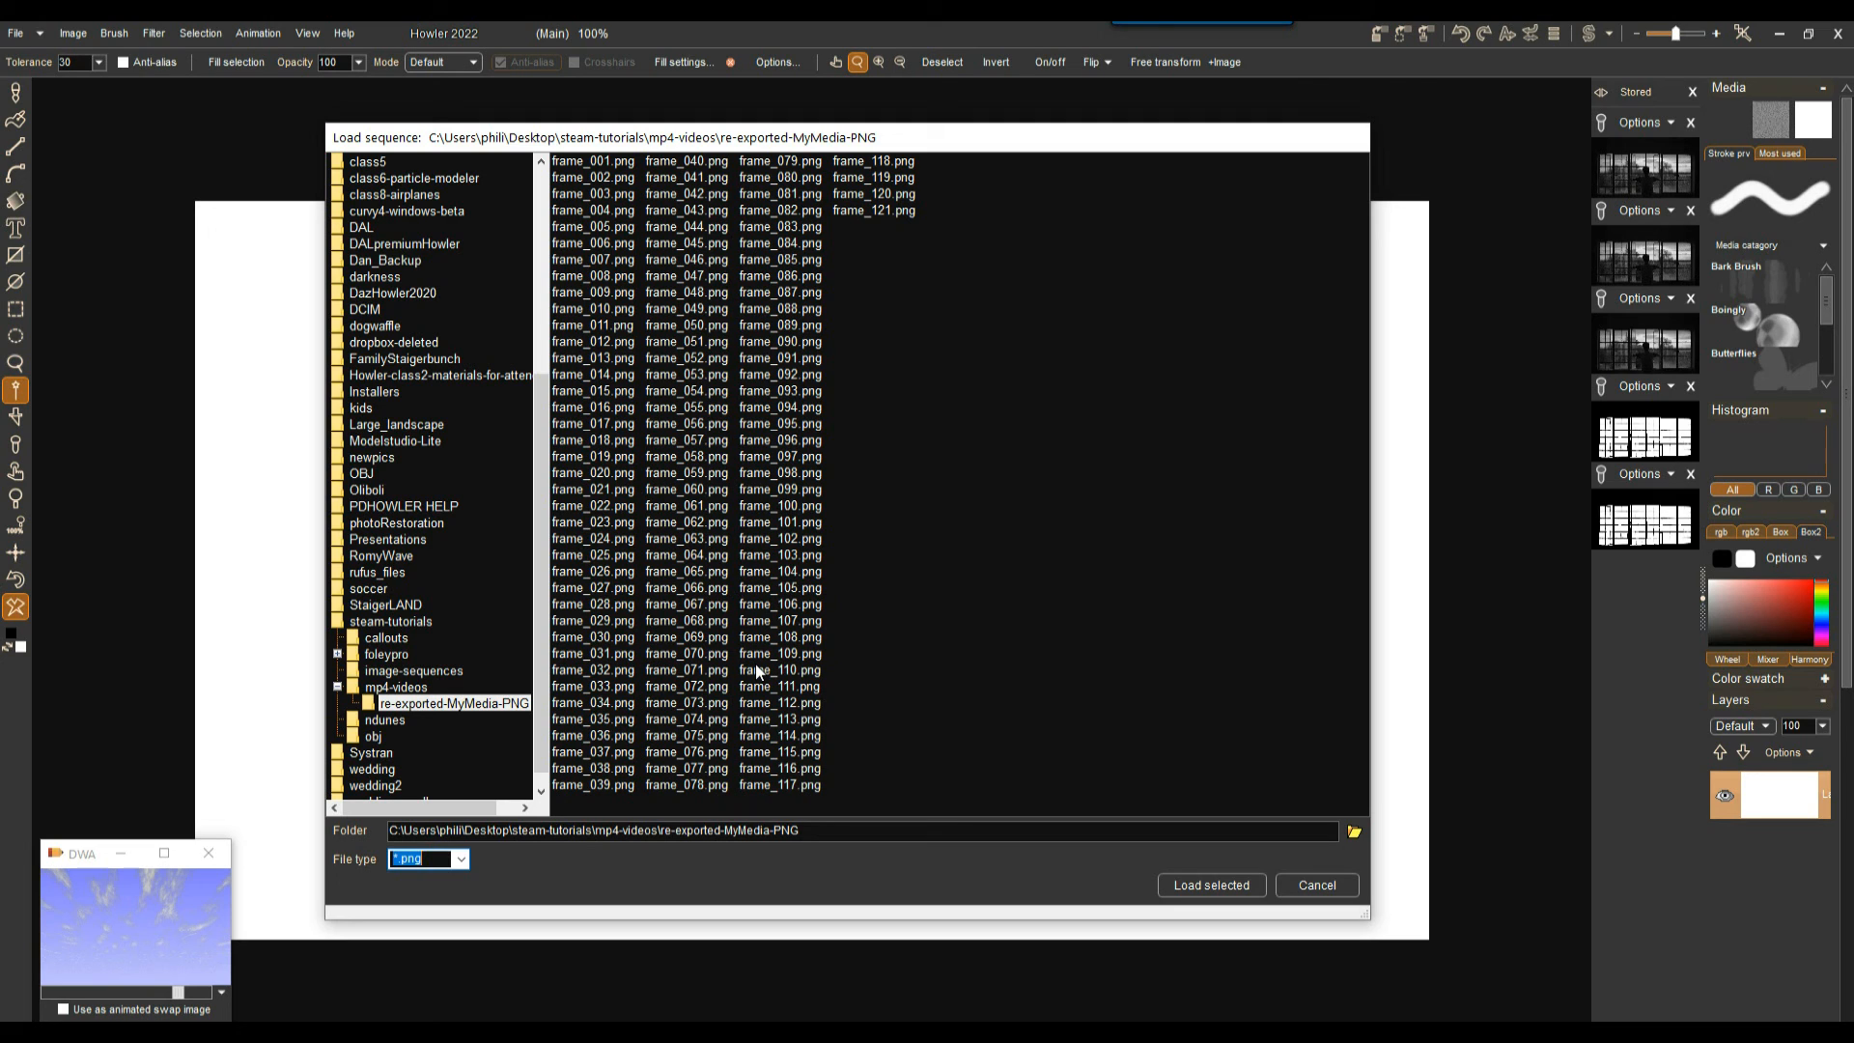
- Load only frame_001.png through frame_010.png as a short animation and view its first frames
{"action": "left_click", "coordinate": [581, 168]}
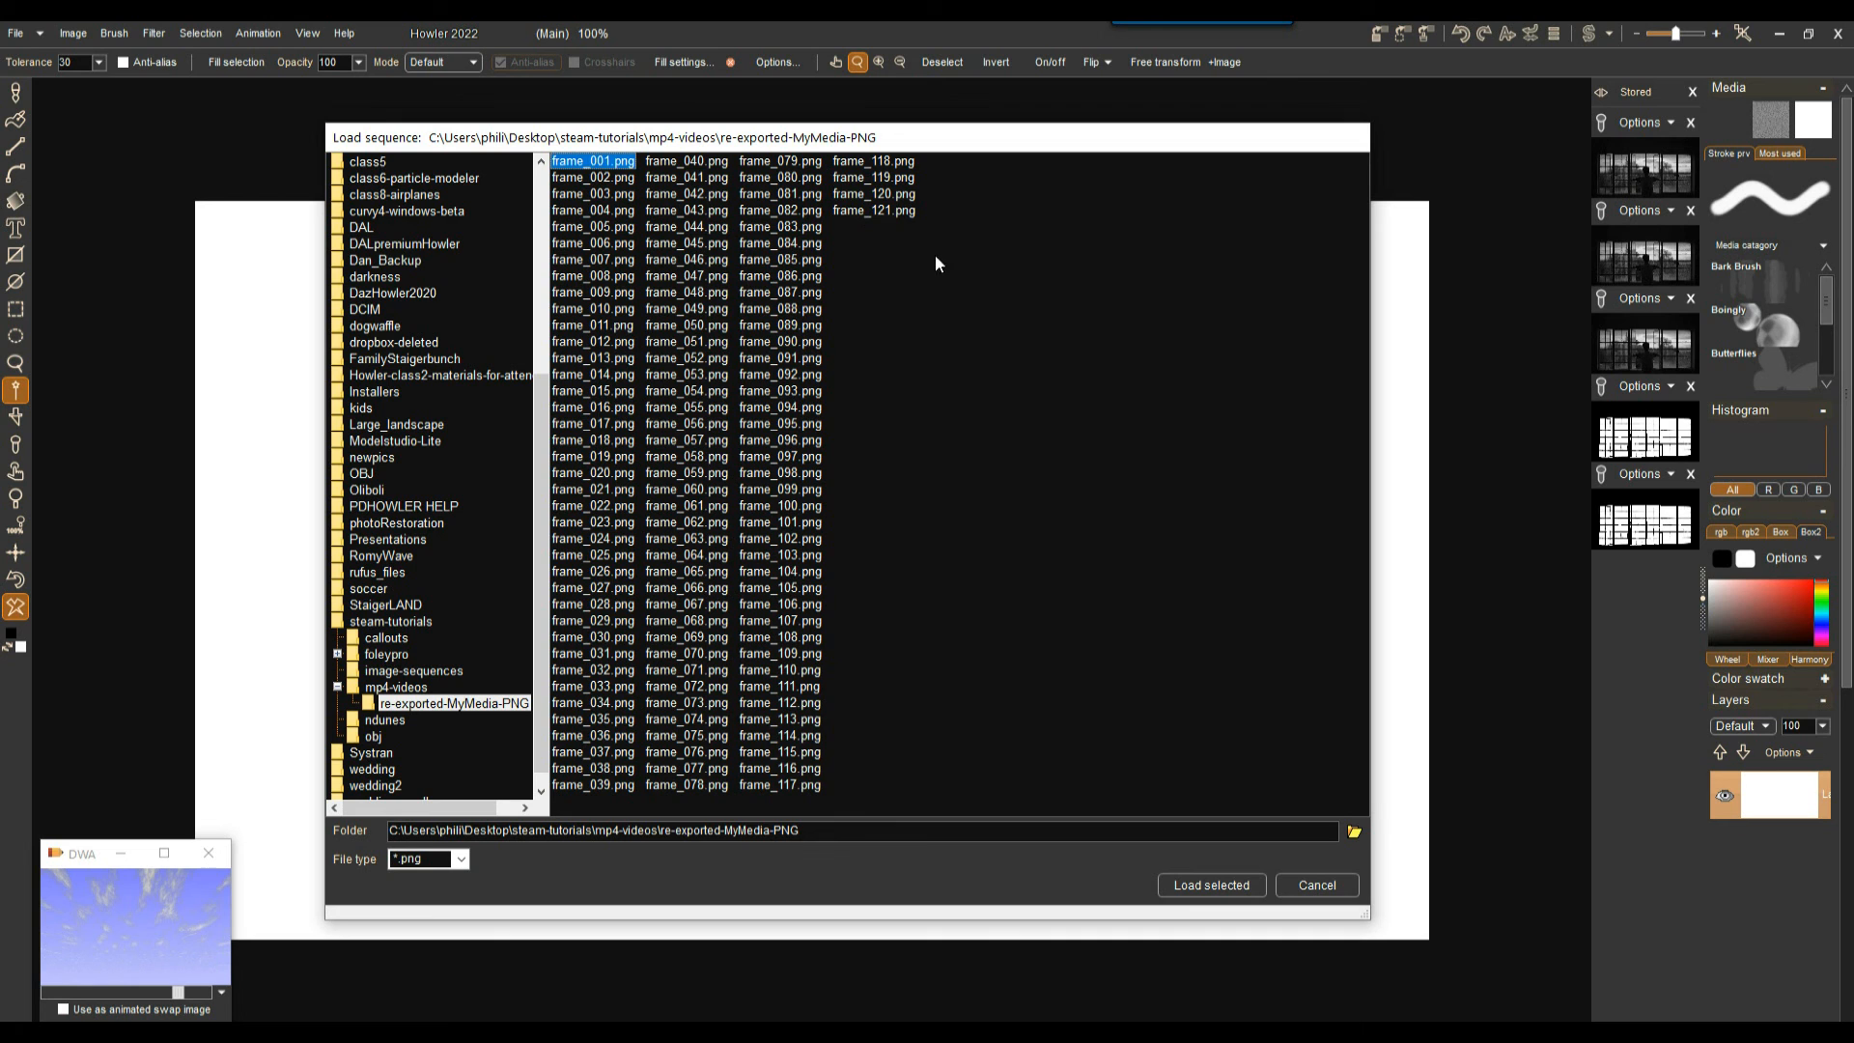
{"action": "left_click", "coordinate": [867, 212], "text": "shift"}
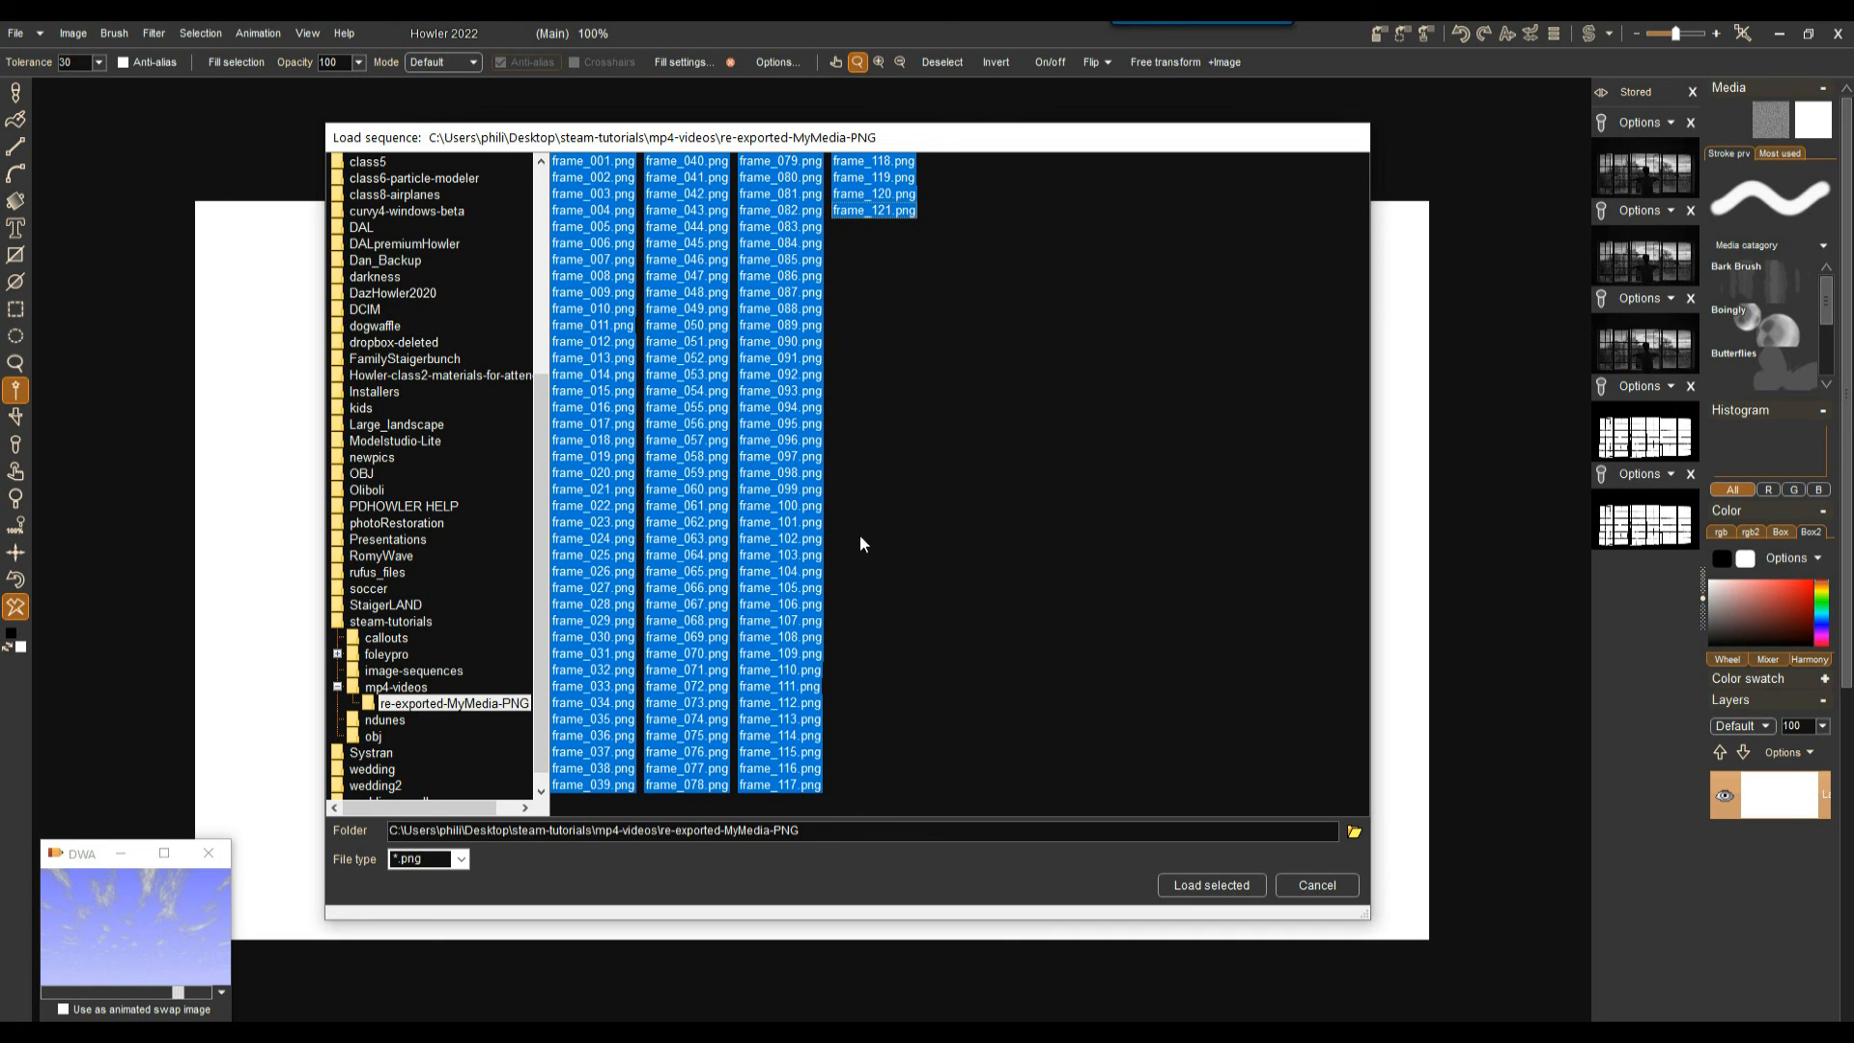
{"action": "left_click", "coordinate": [572, 358]}
{"action": "left_click", "coordinate": [583, 166]}
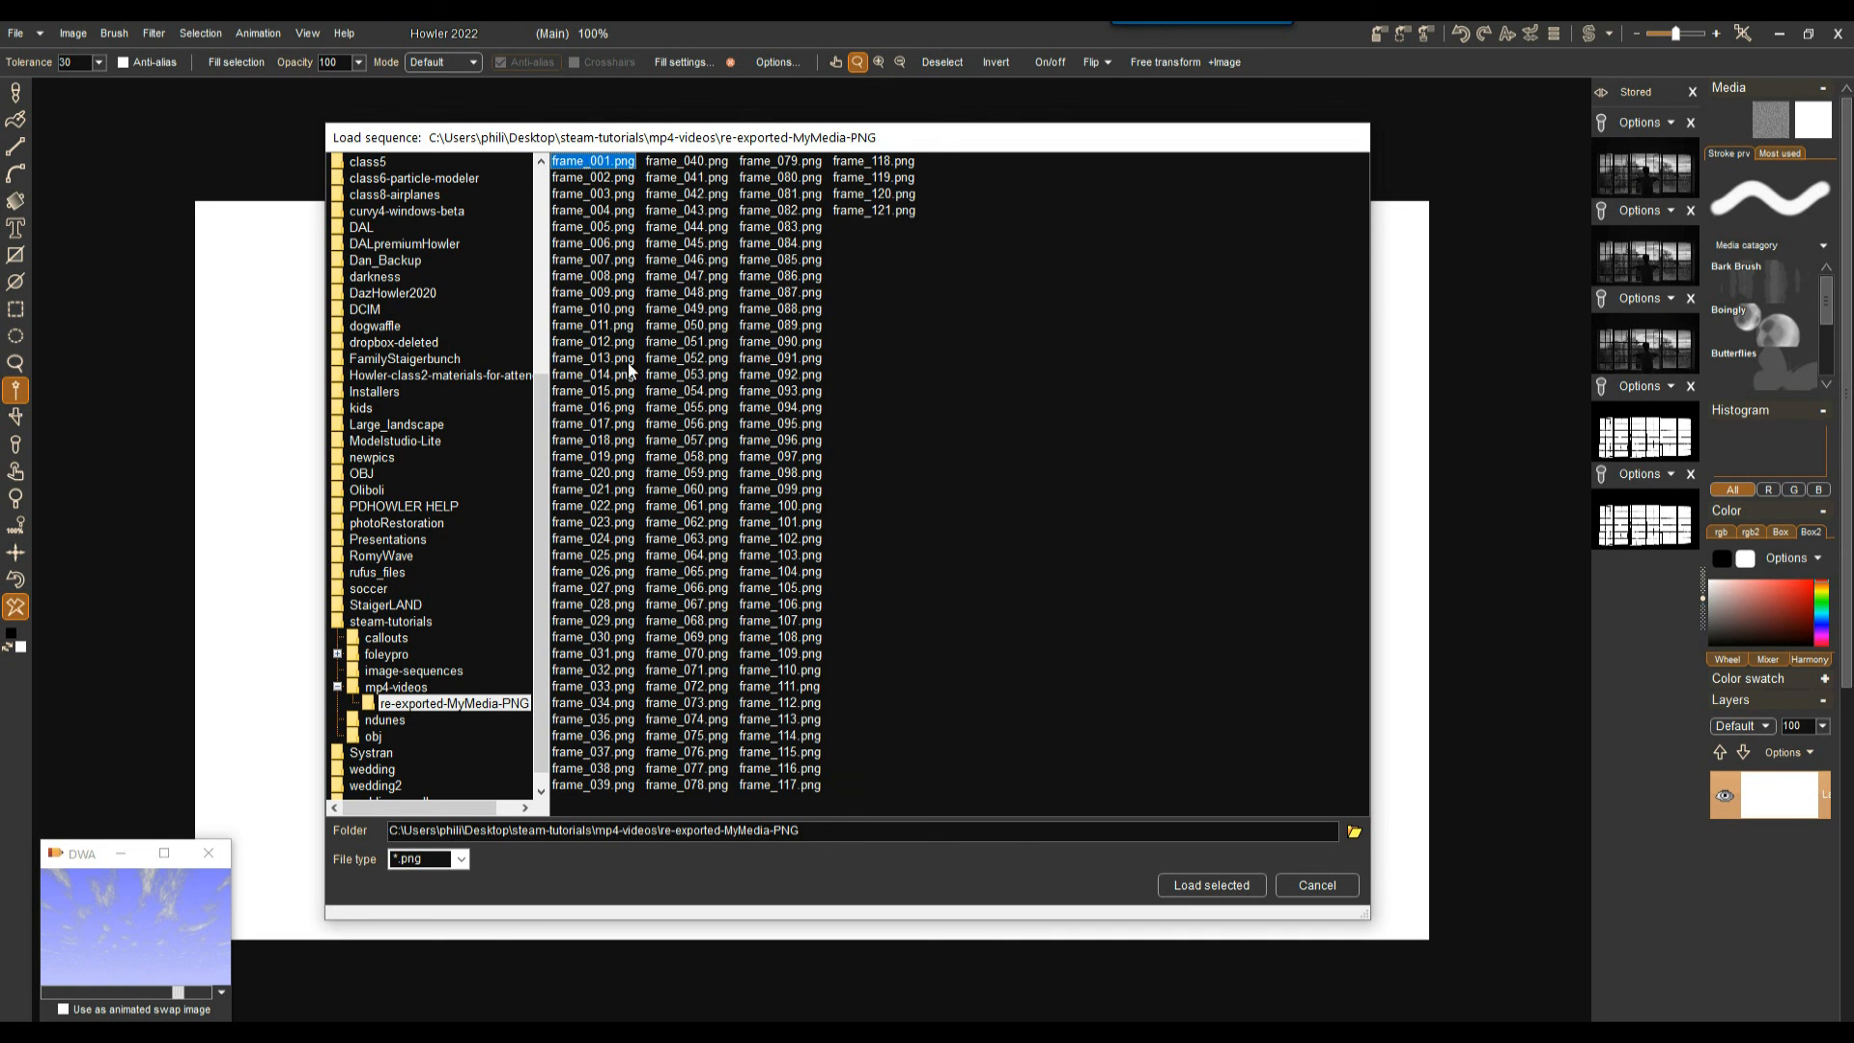
{"action": "left_click", "coordinate": [594, 311], "text": "shift"}
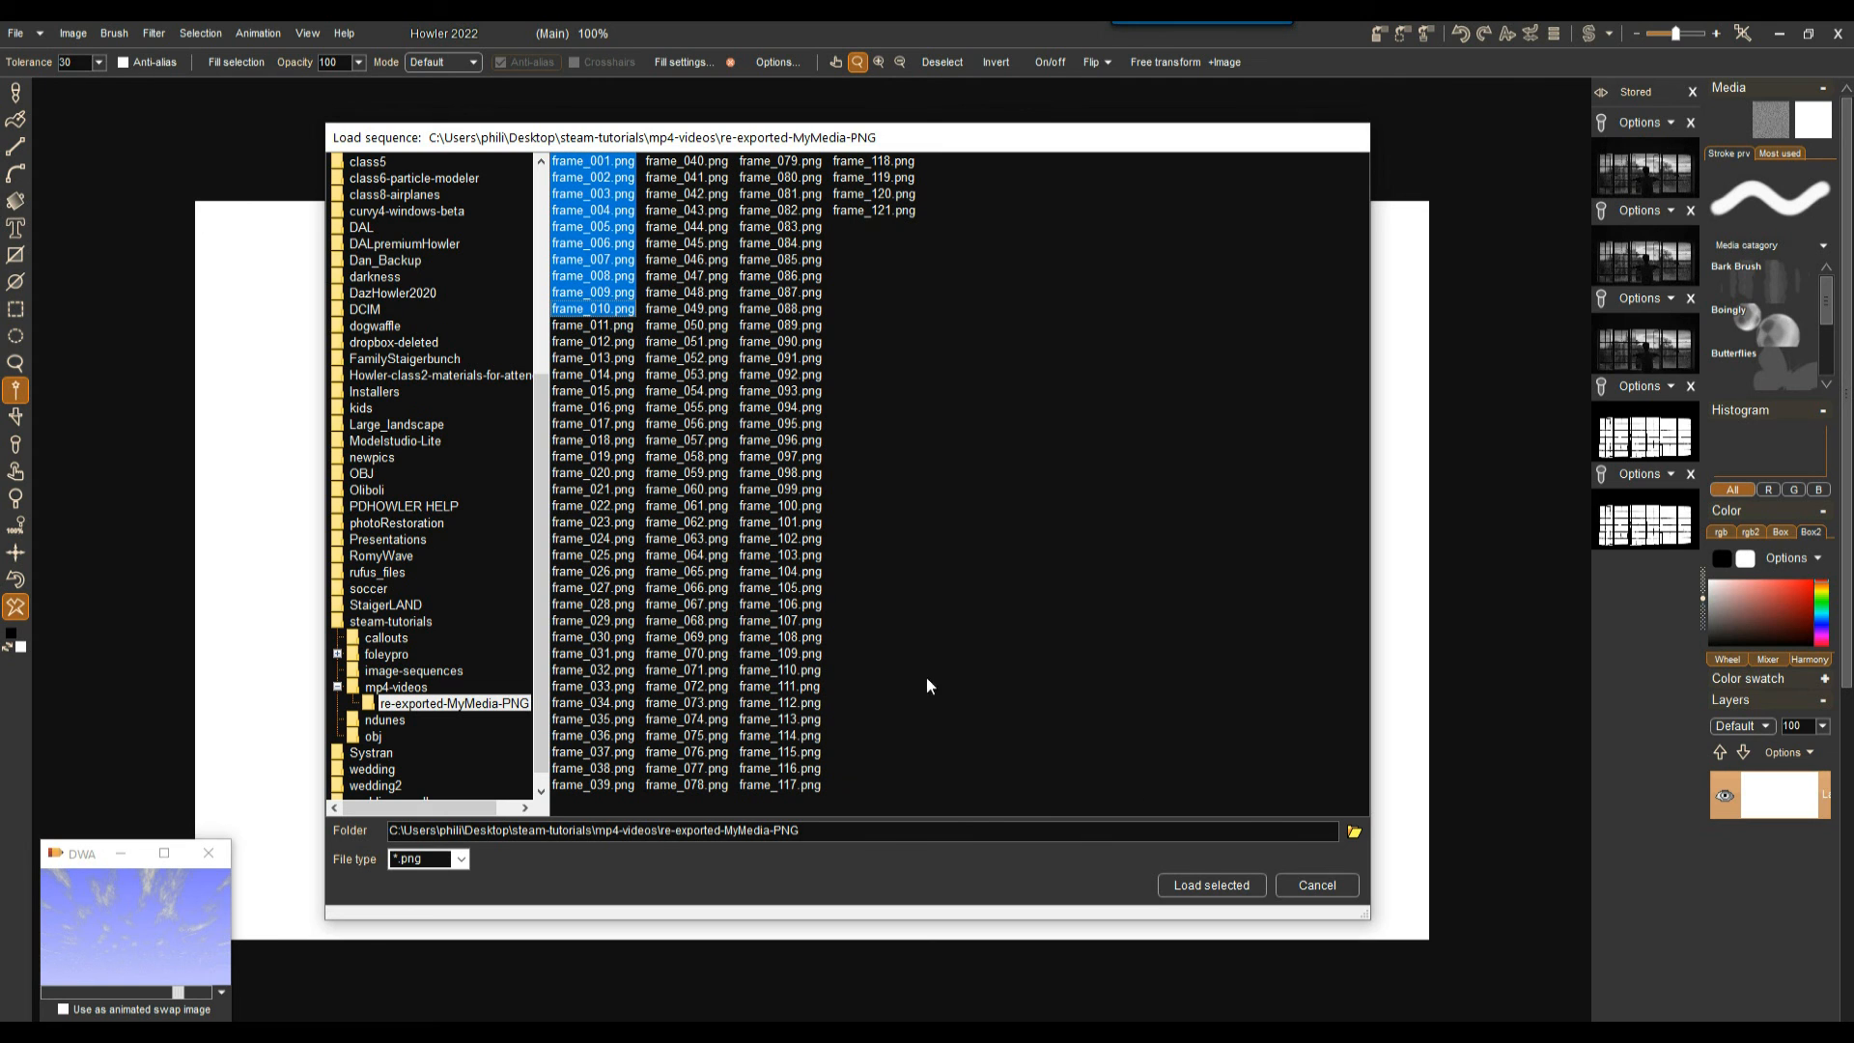
{"action": "left_click", "coordinate": [1217, 890]}
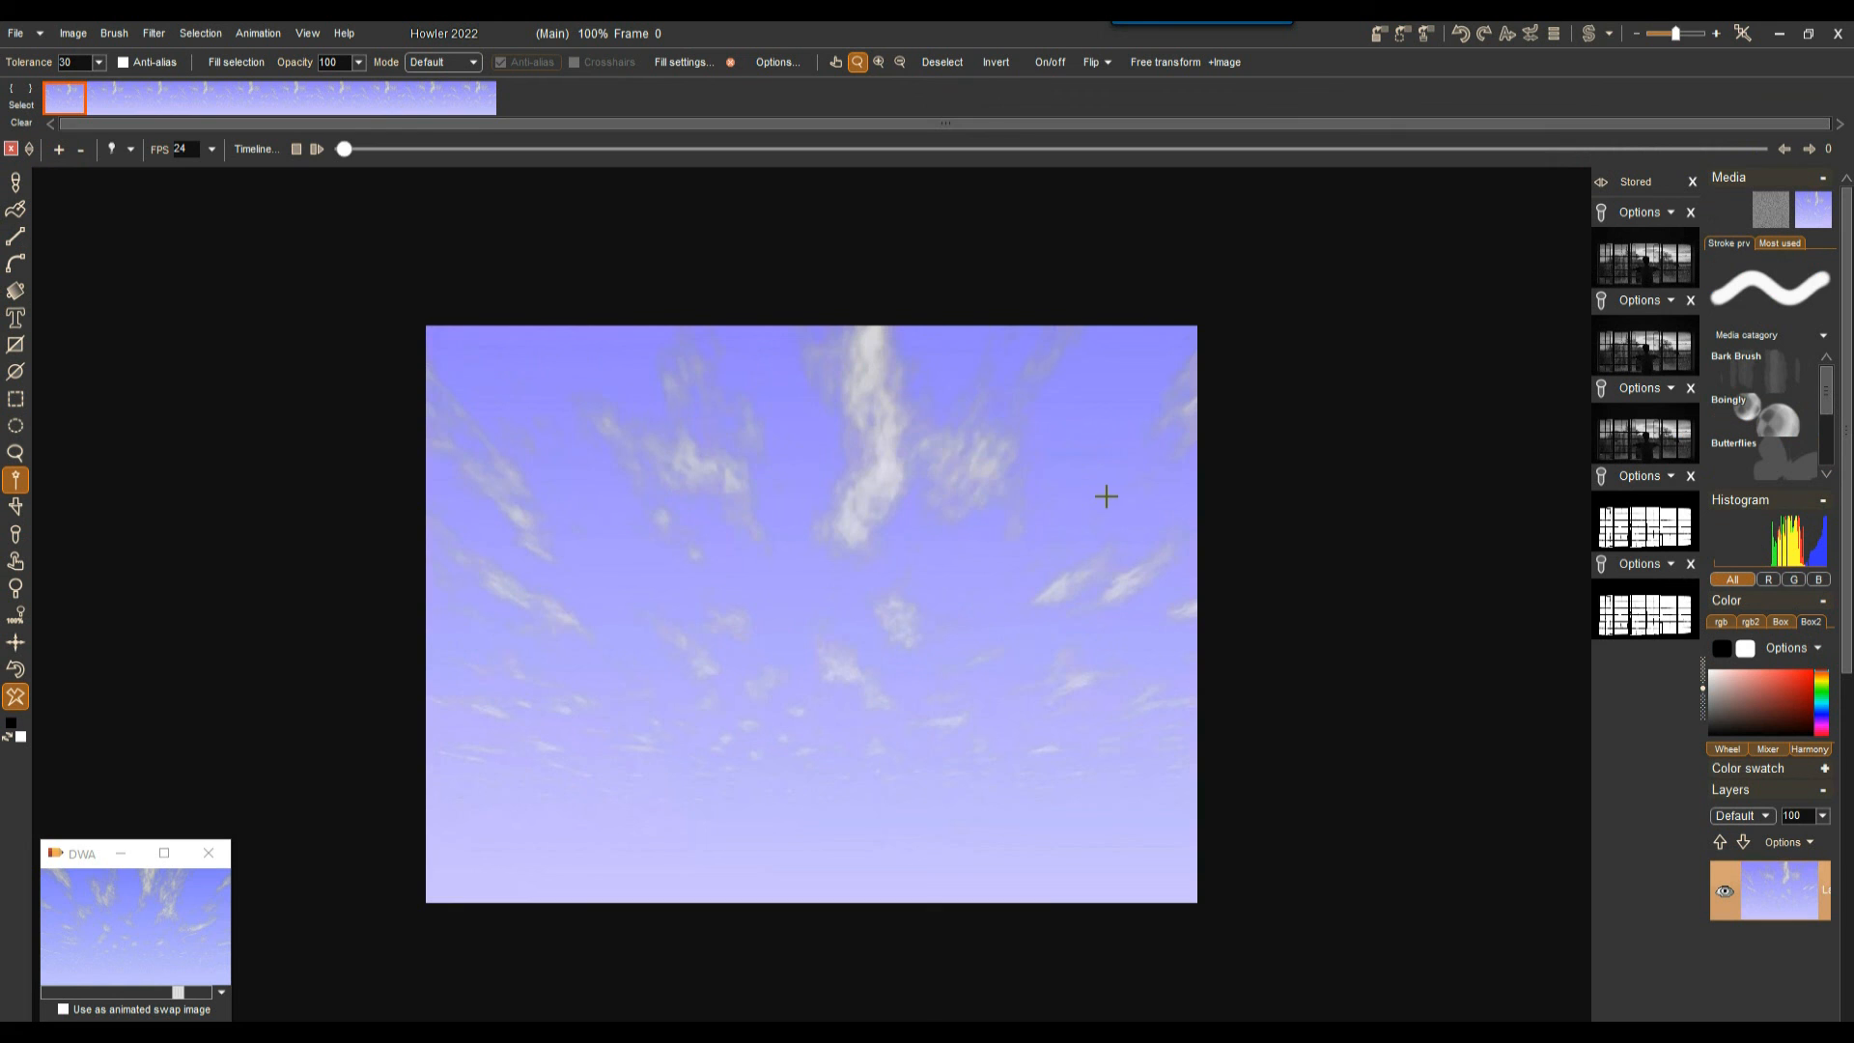
{"action": "left_click", "coordinate": [106, 98]}
{"action": "left_click", "coordinate": [68, 96]}
- Load the full sequence from frame_001.png to frame_121.png as the animation, freeing the current one
{"action": "left_click", "coordinate": [259, 35]}
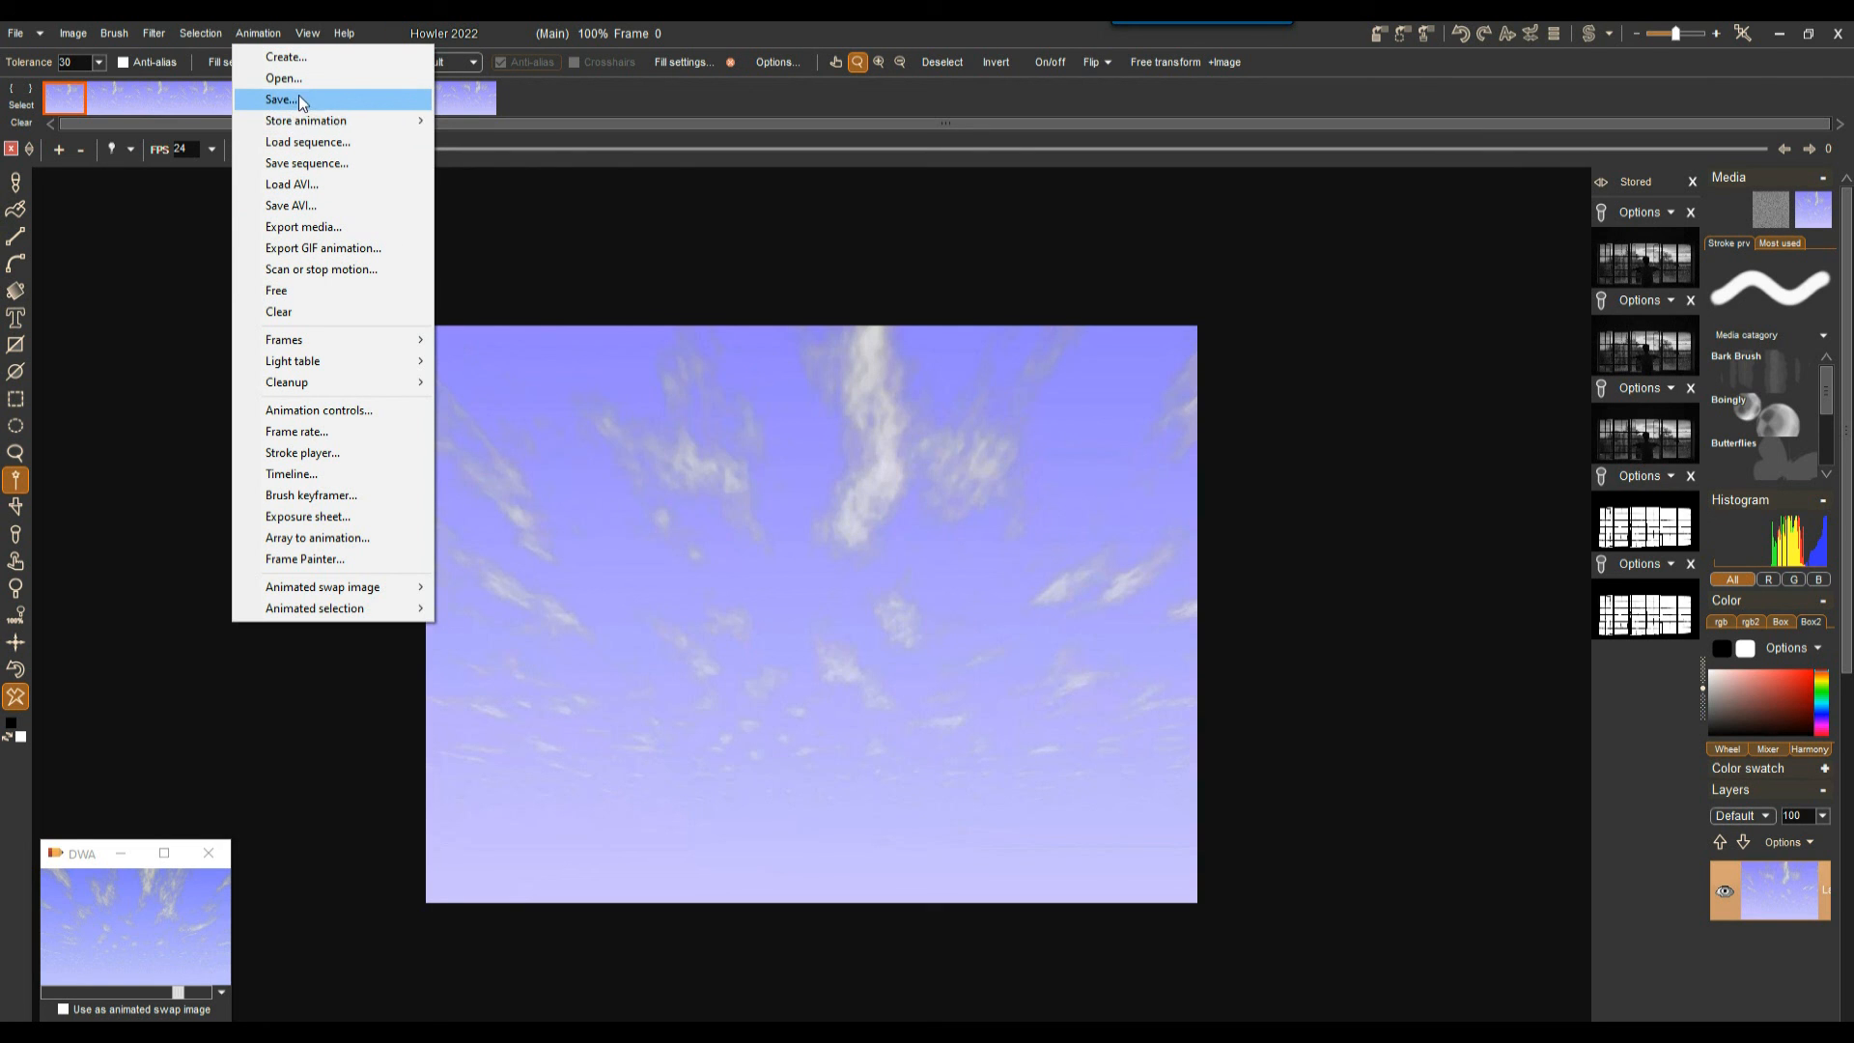
{"action": "mouse_move", "coordinate": [320, 118]}
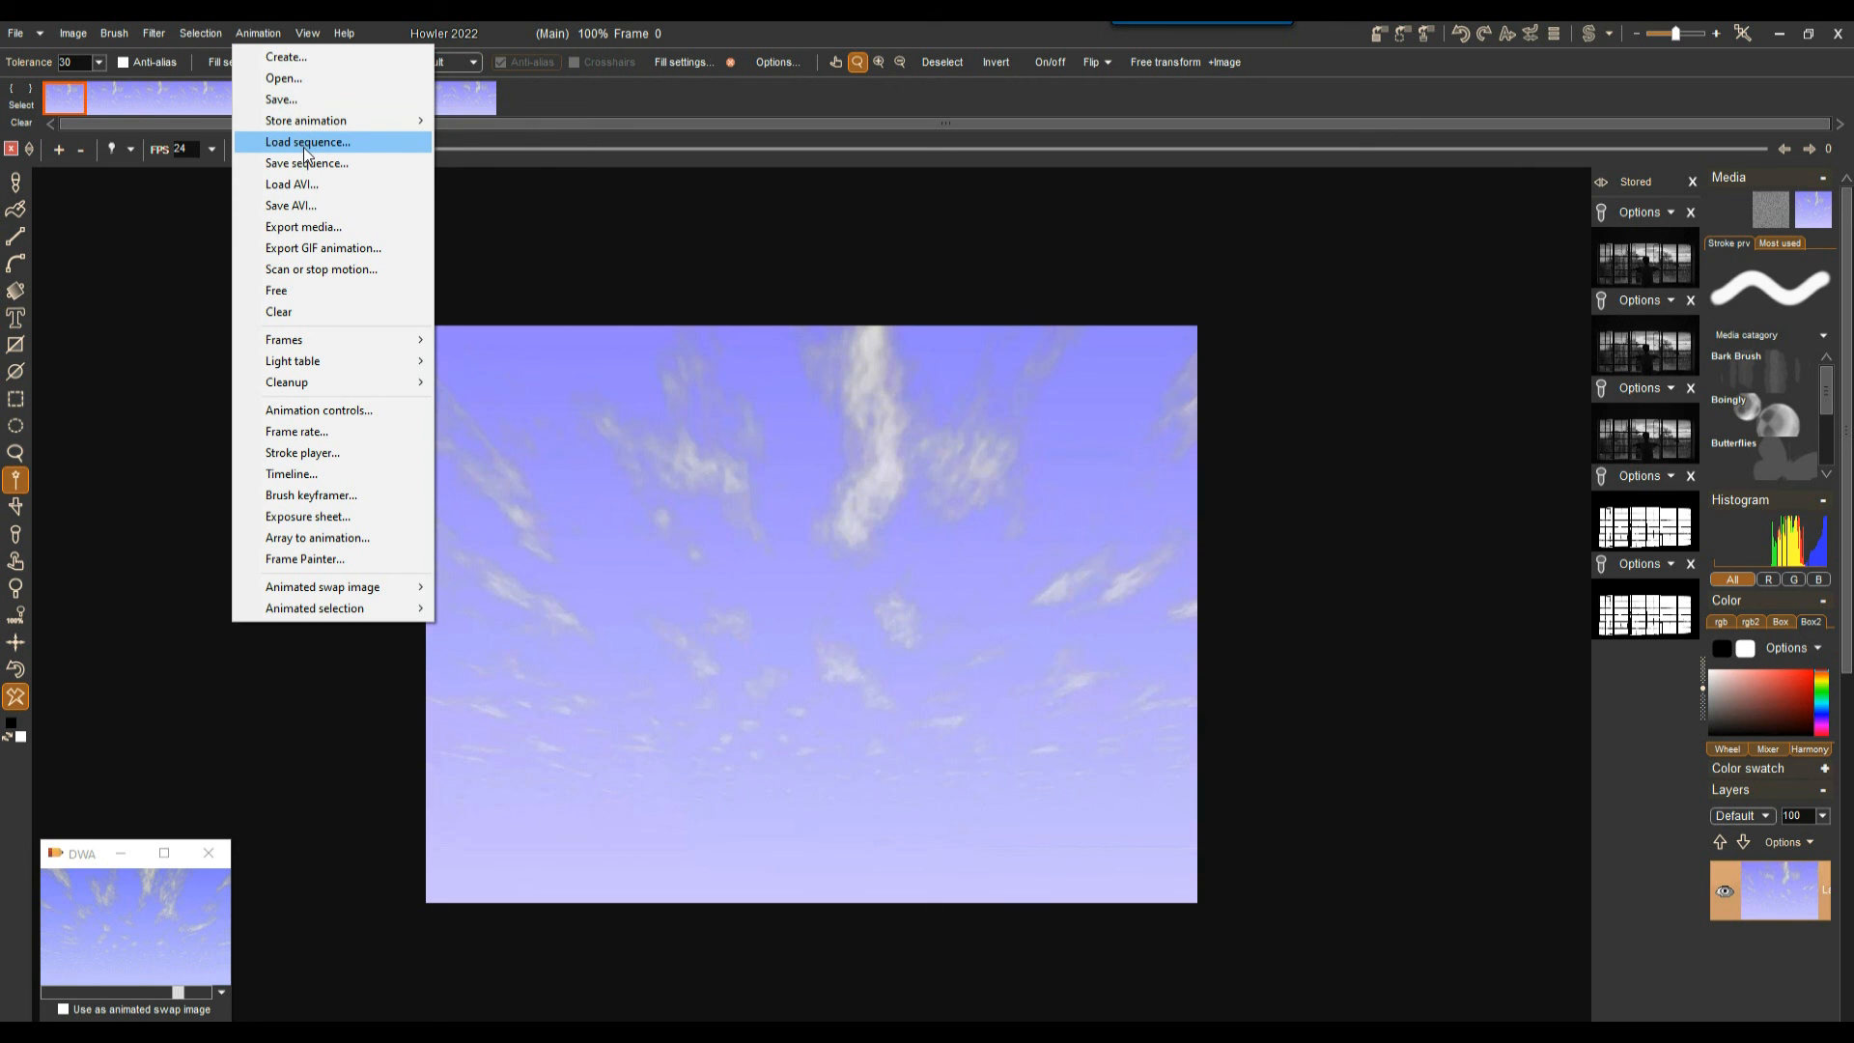
{"action": "left_click", "coordinate": [306, 145]}
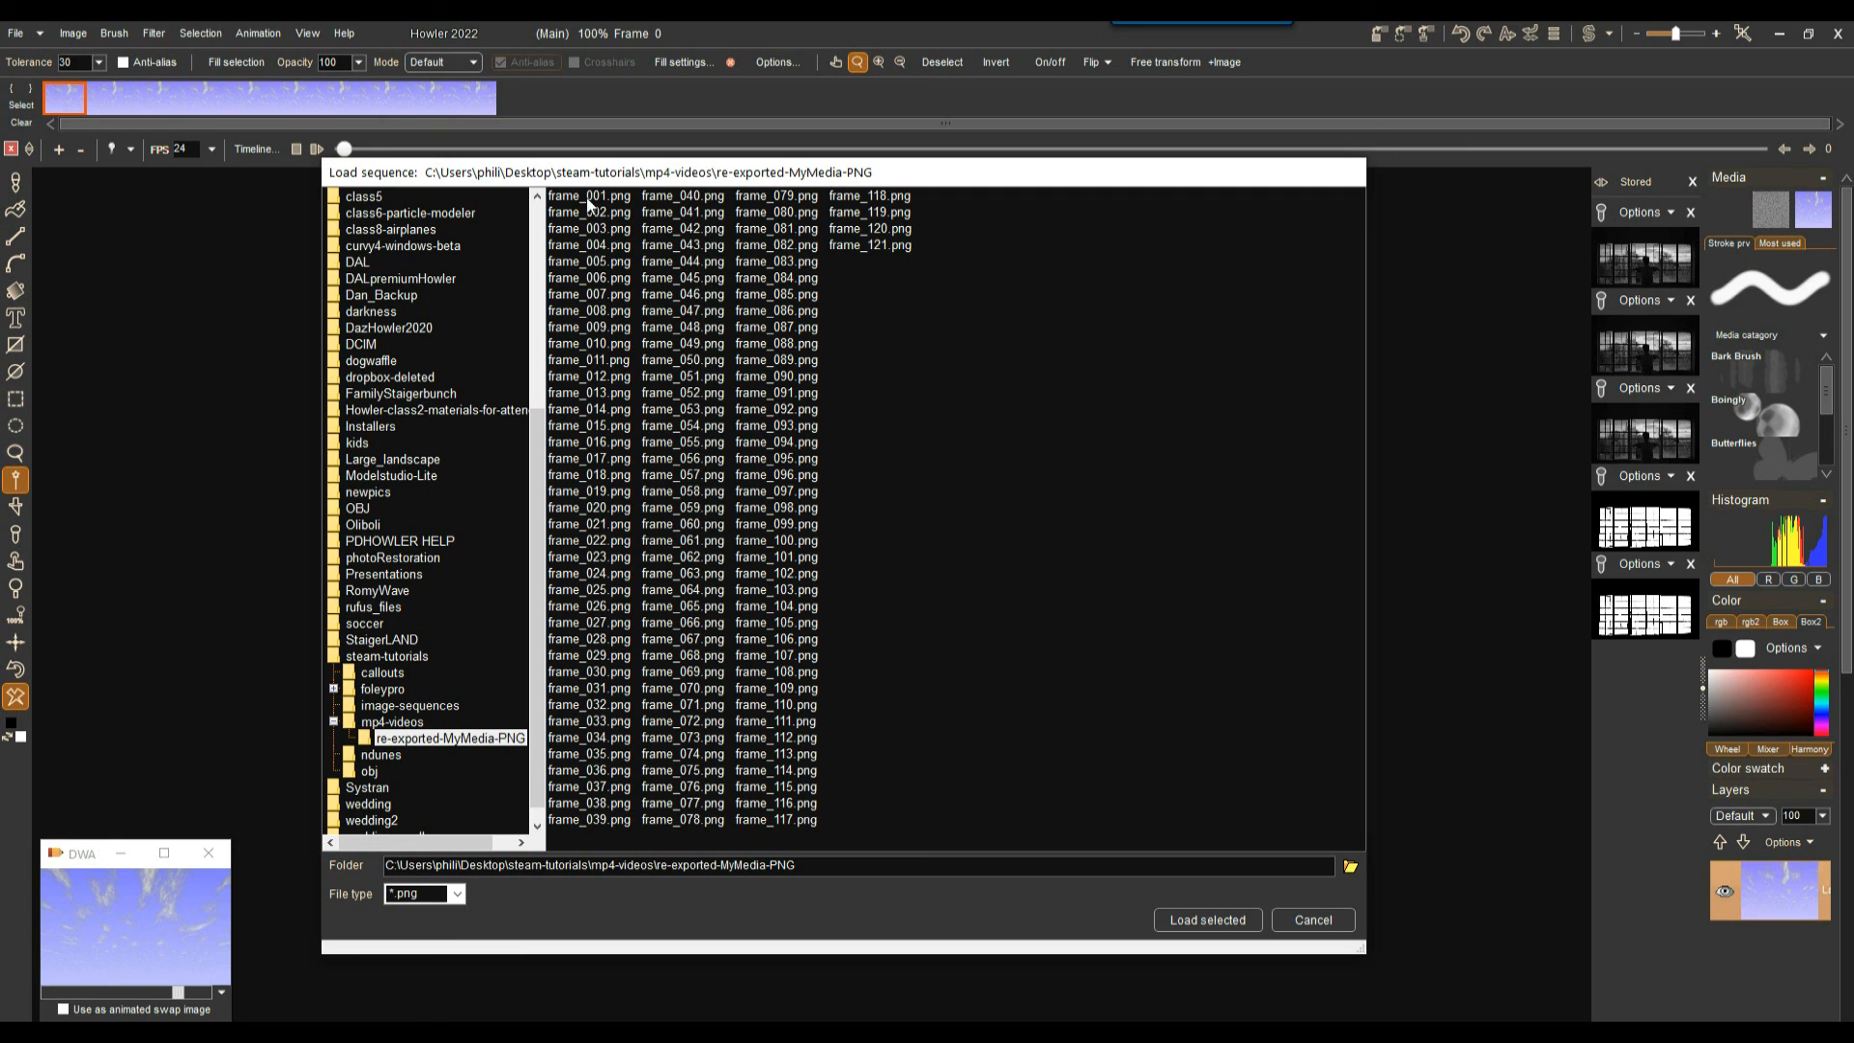
{"action": "left_click", "coordinate": [583, 197]}
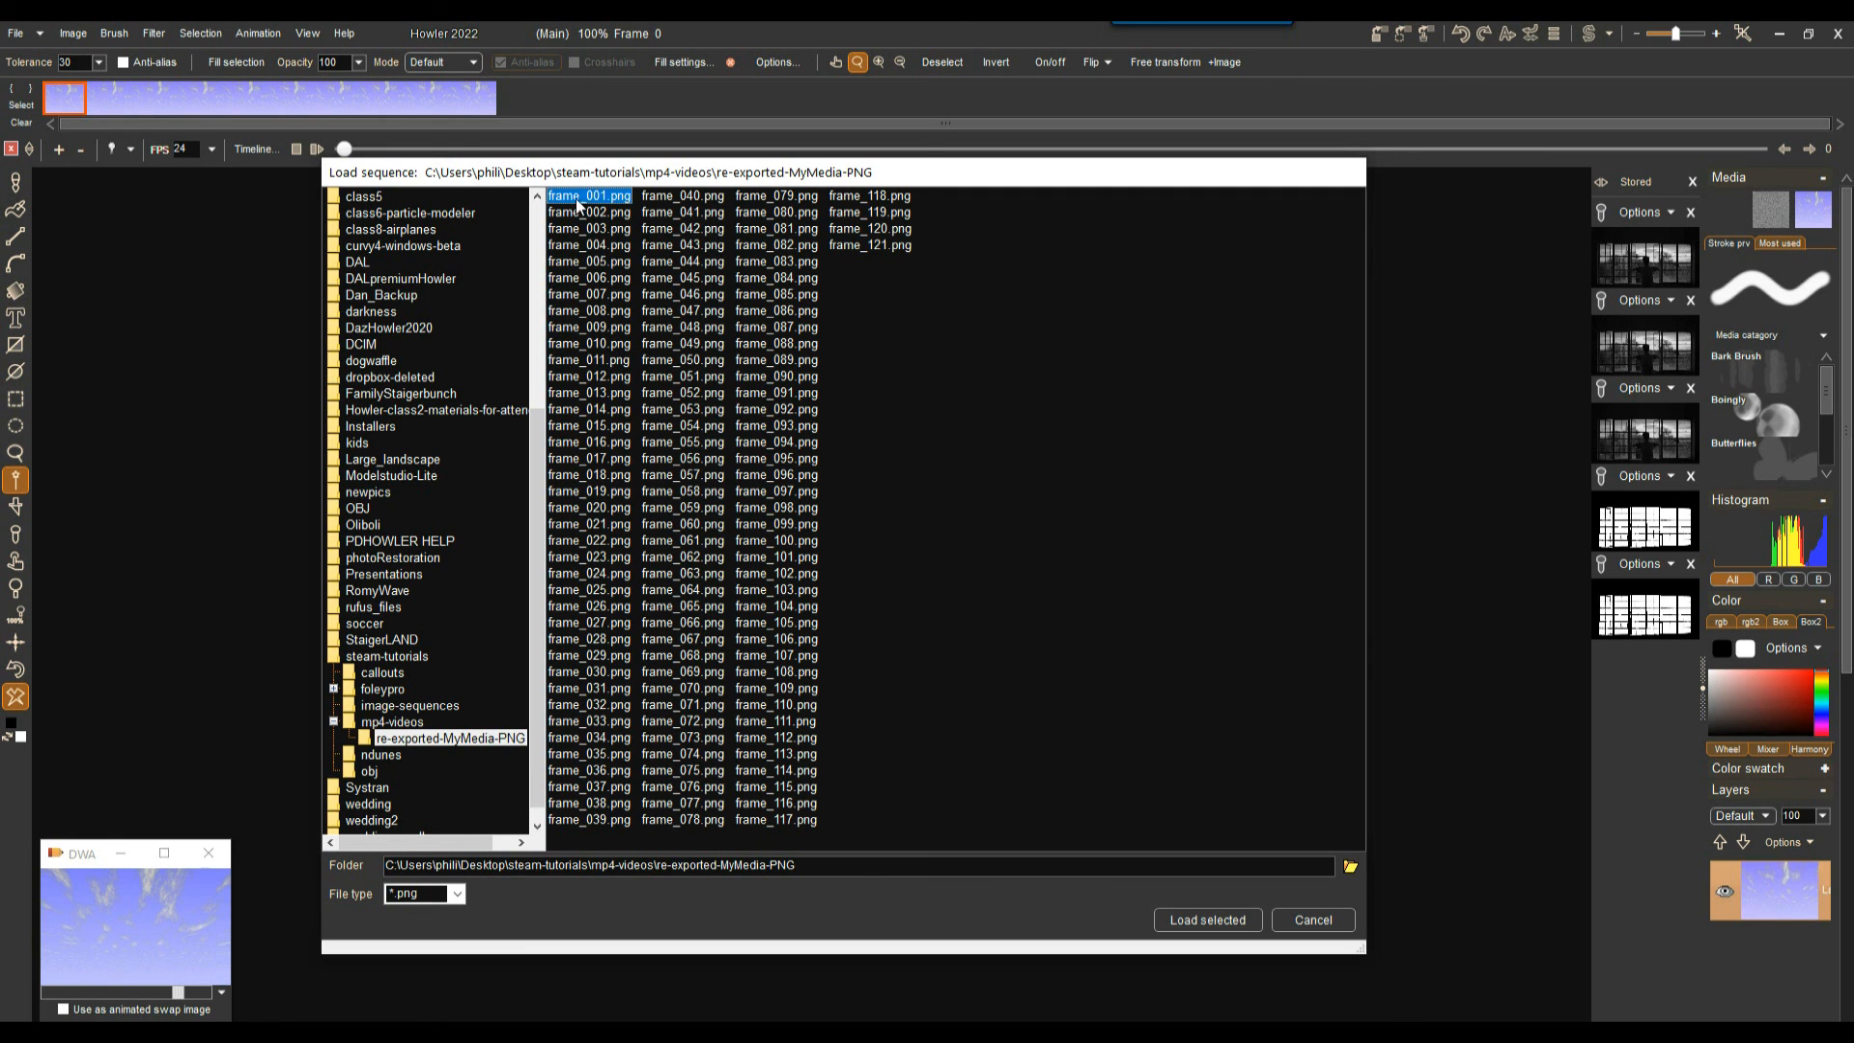
{"action": "left_click", "coordinate": [893, 248], "text": "shift"}
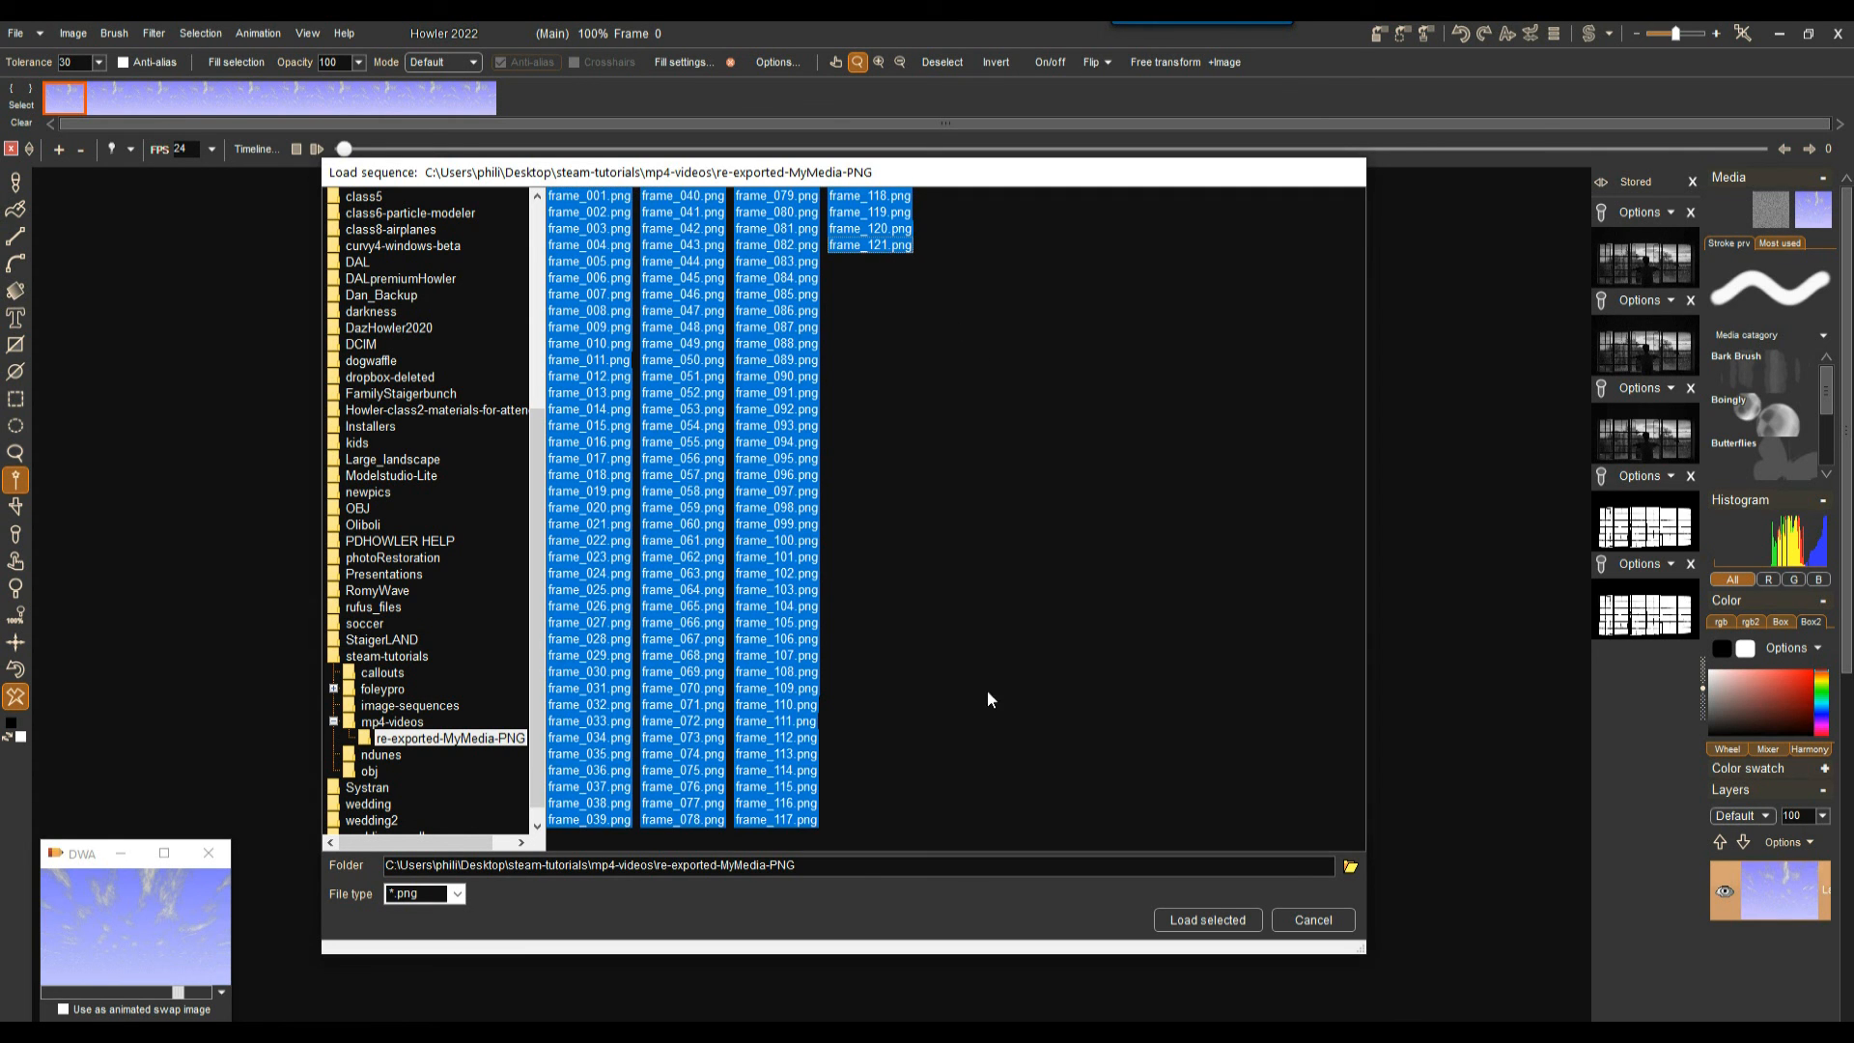
{"action": "left_click", "coordinate": [1219, 924]}
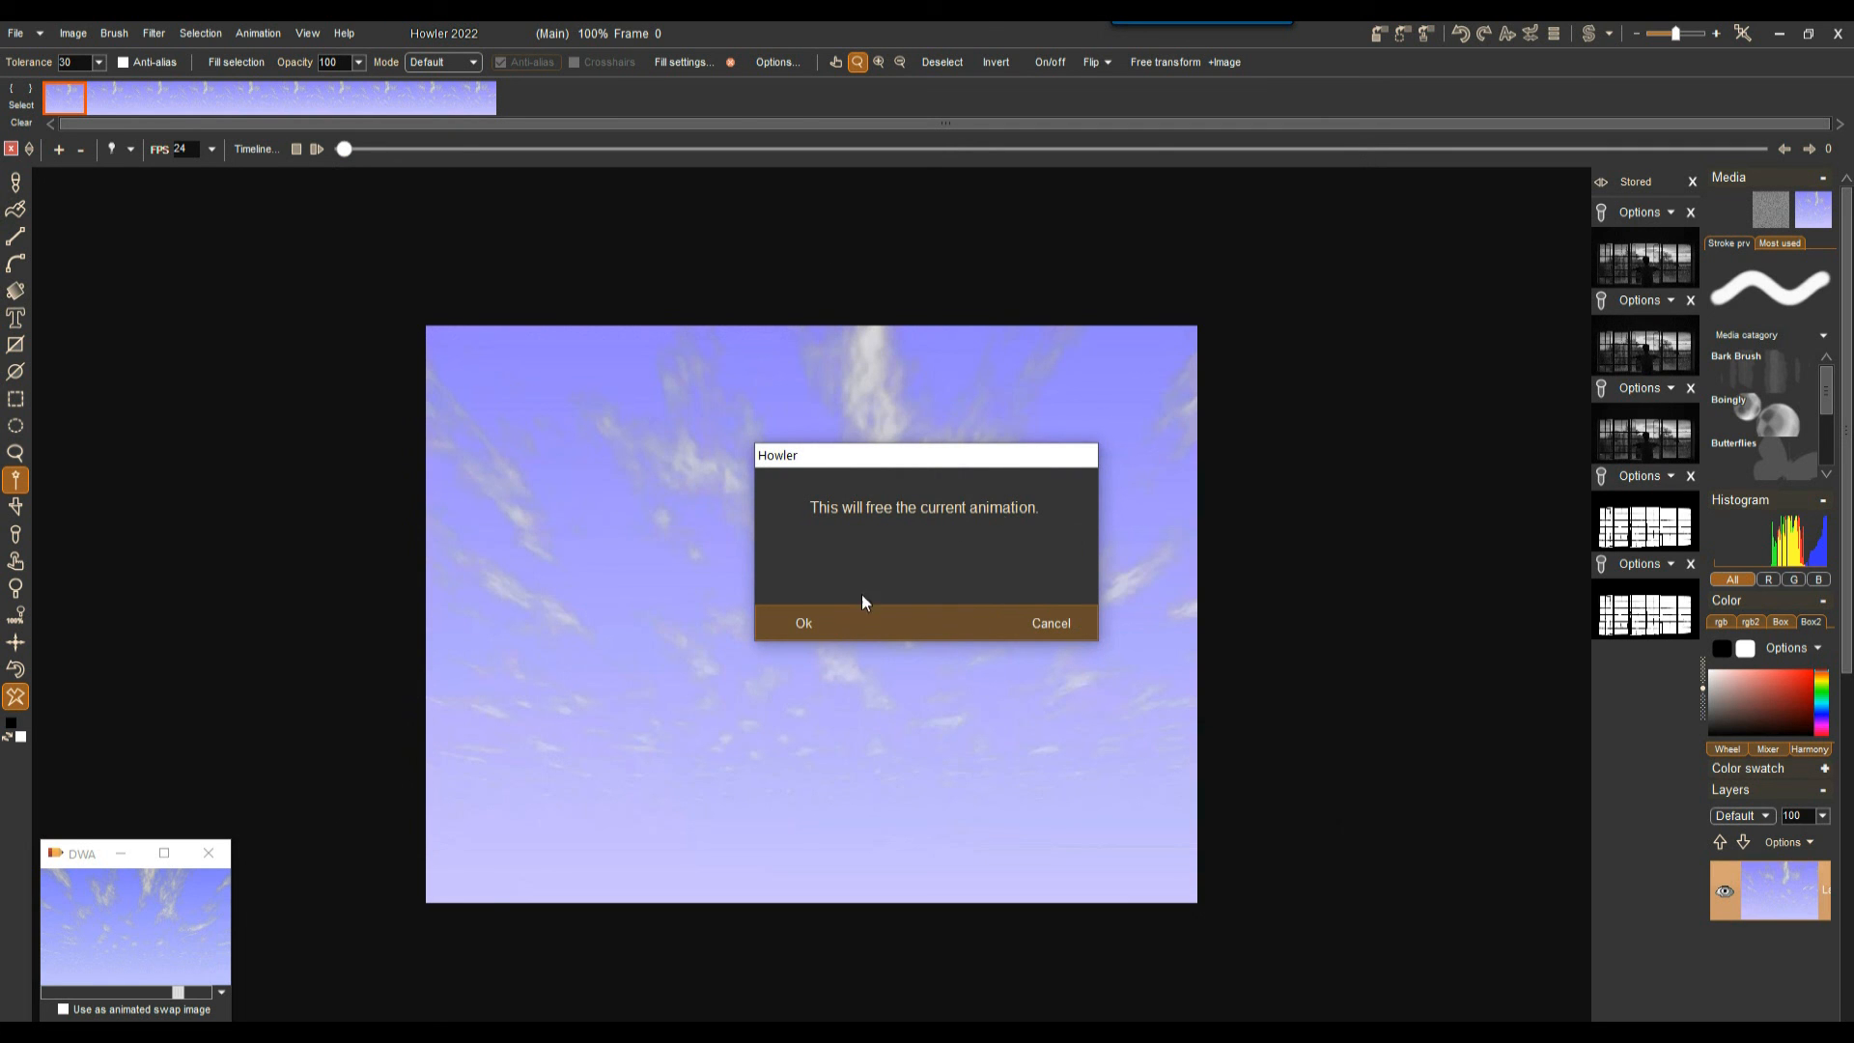
{"action": "left_click", "coordinate": [807, 624]}
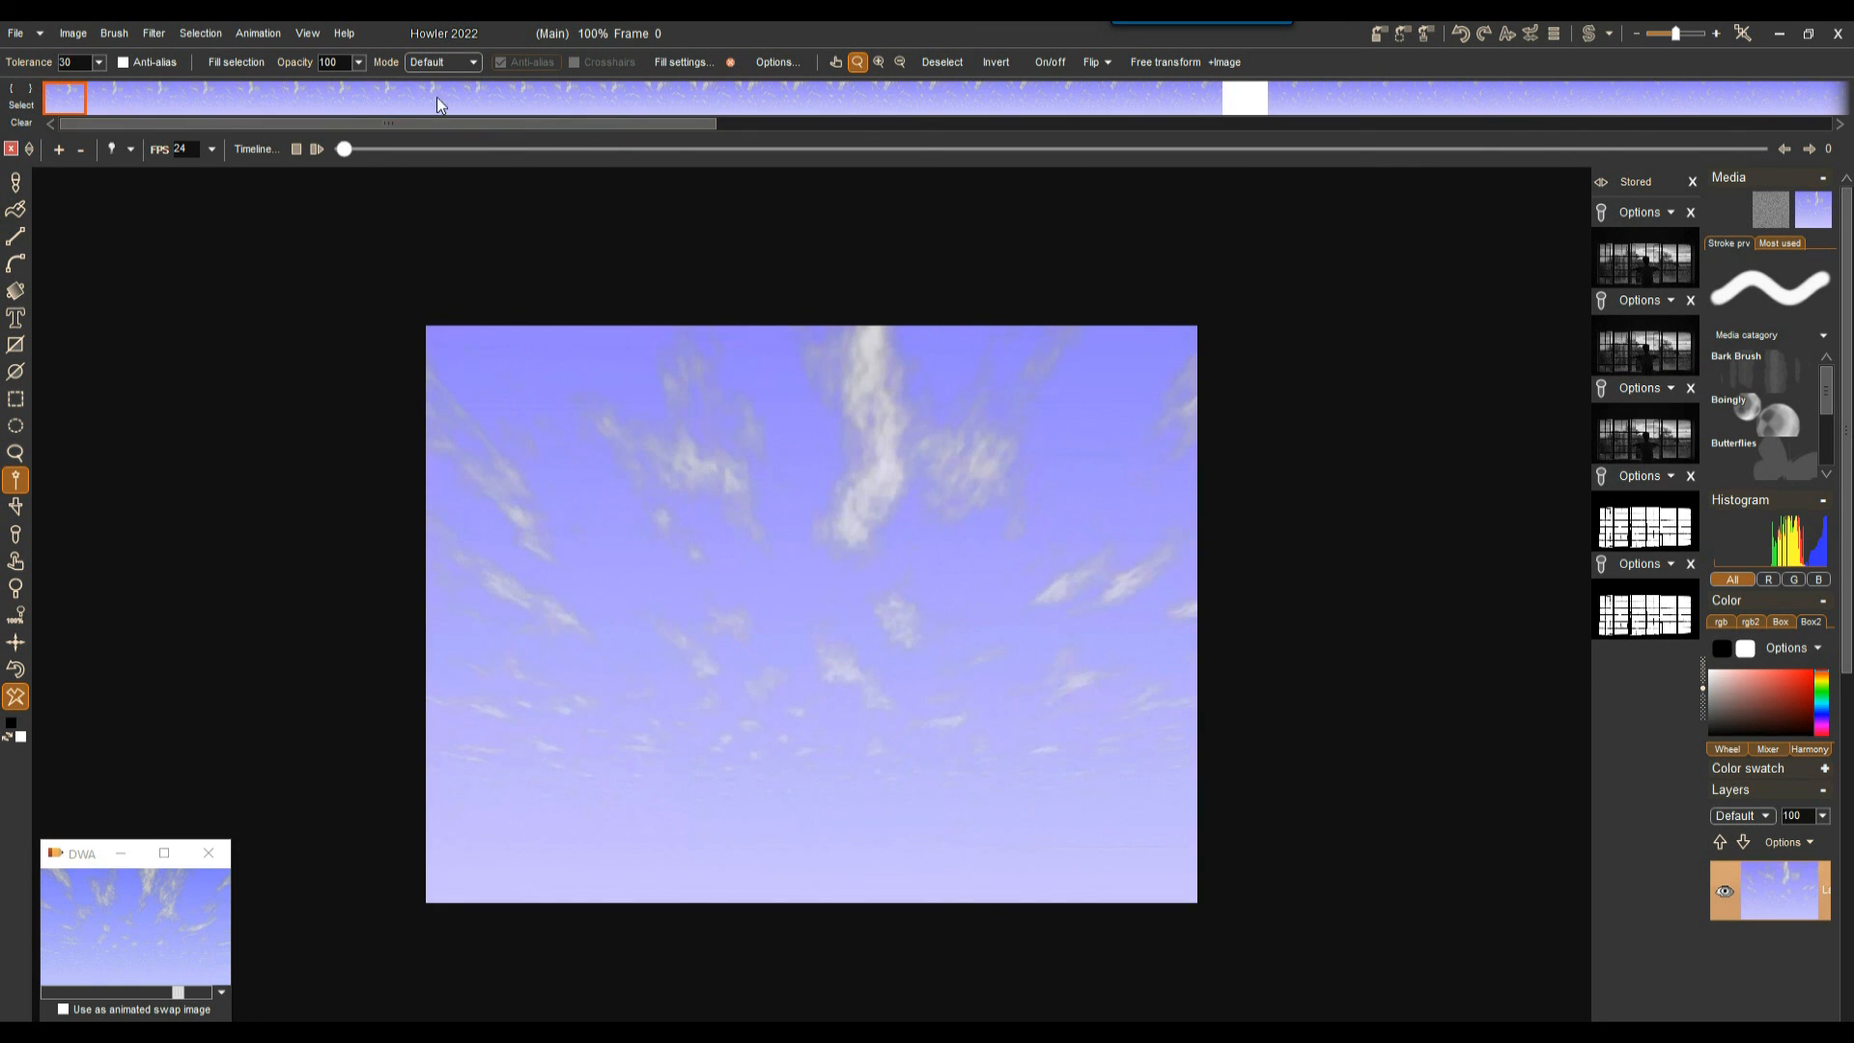
{"action": "left_click_drag", "start_coordinate": [215, 91], "coordinate": [113, 38]}
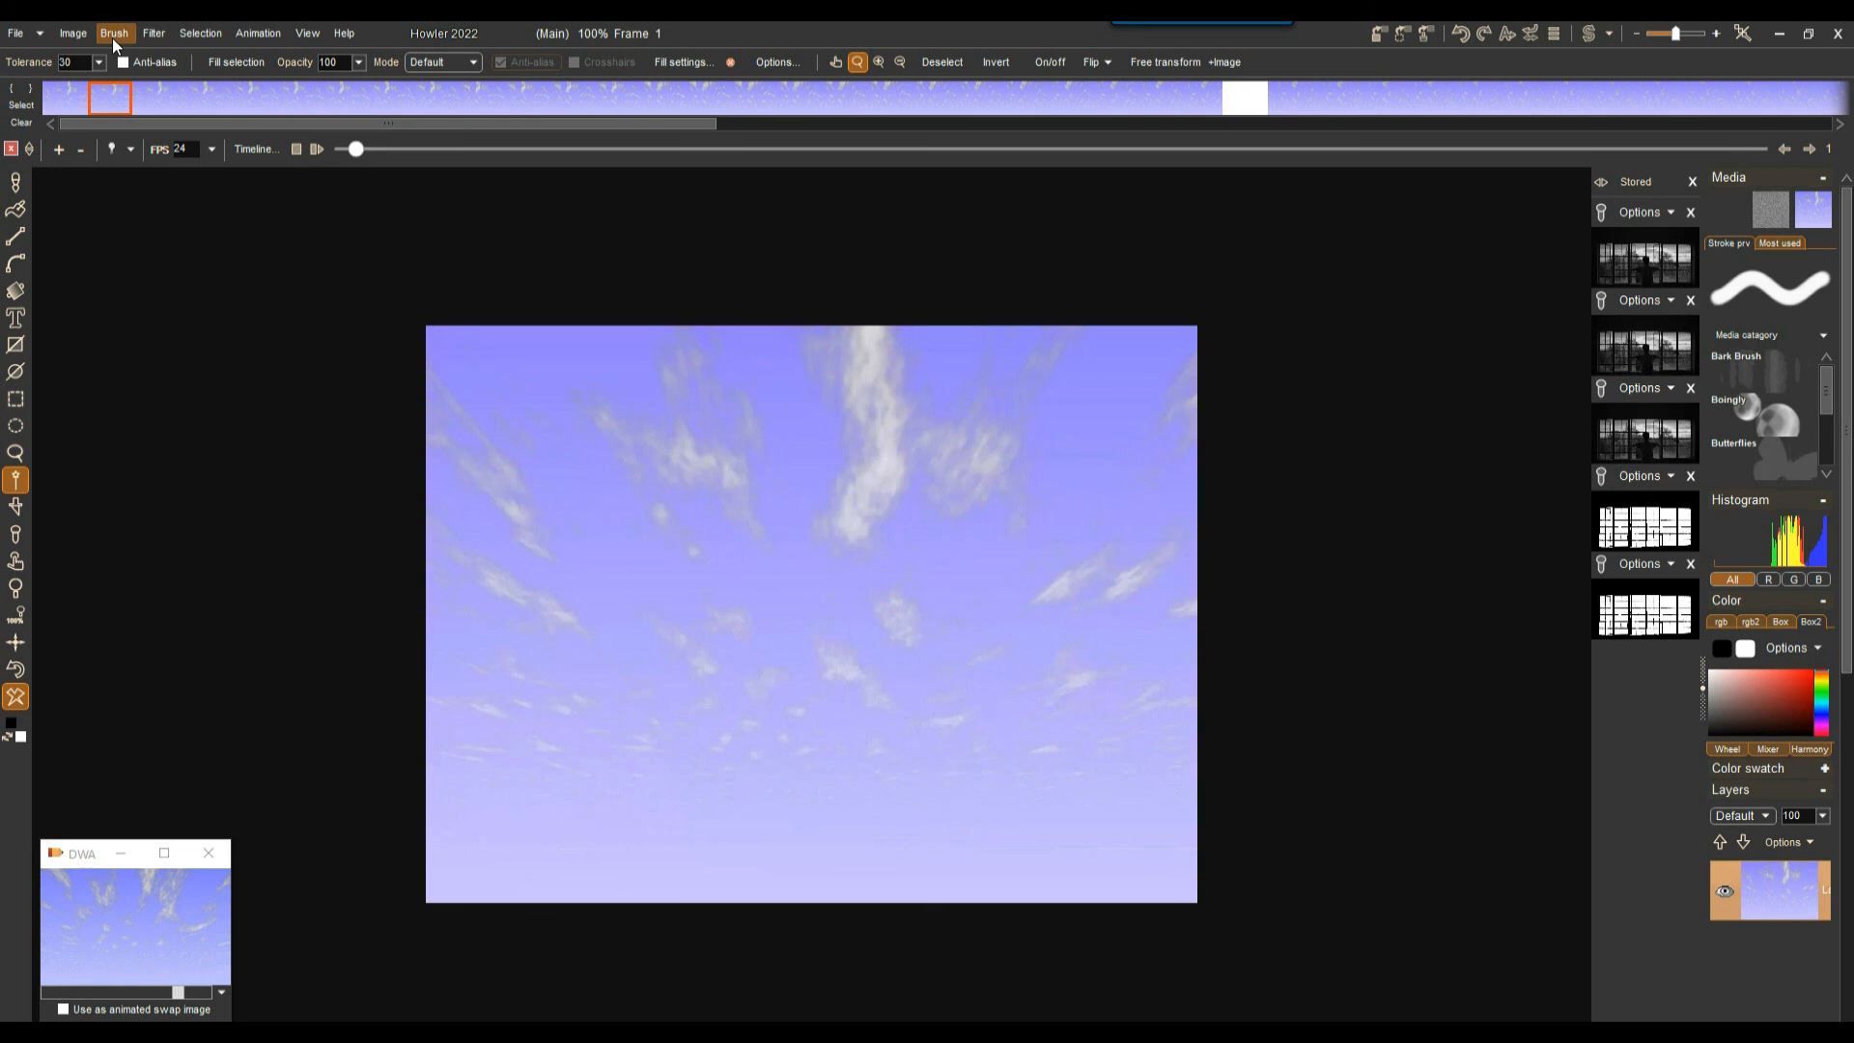
{"action": "left_click", "coordinate": [258, 36]}
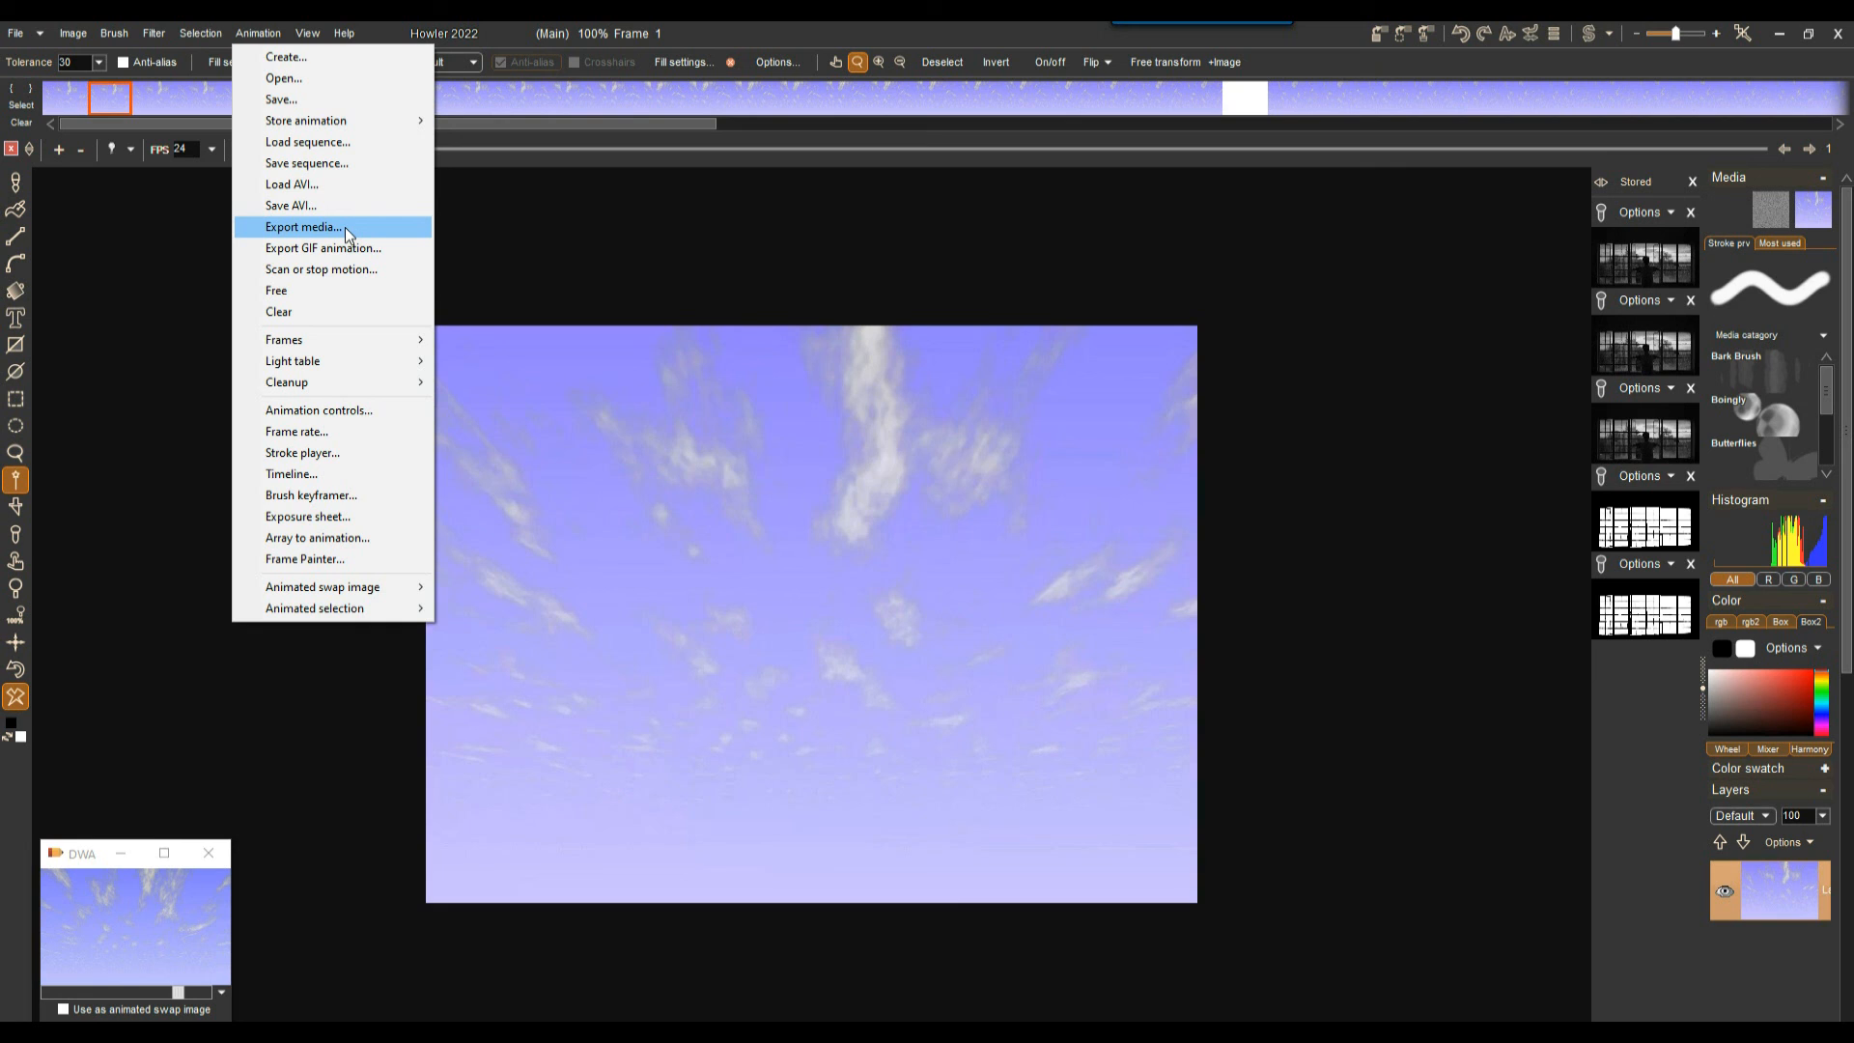
{"action": "left_click", "coordinate": [898, 35]}
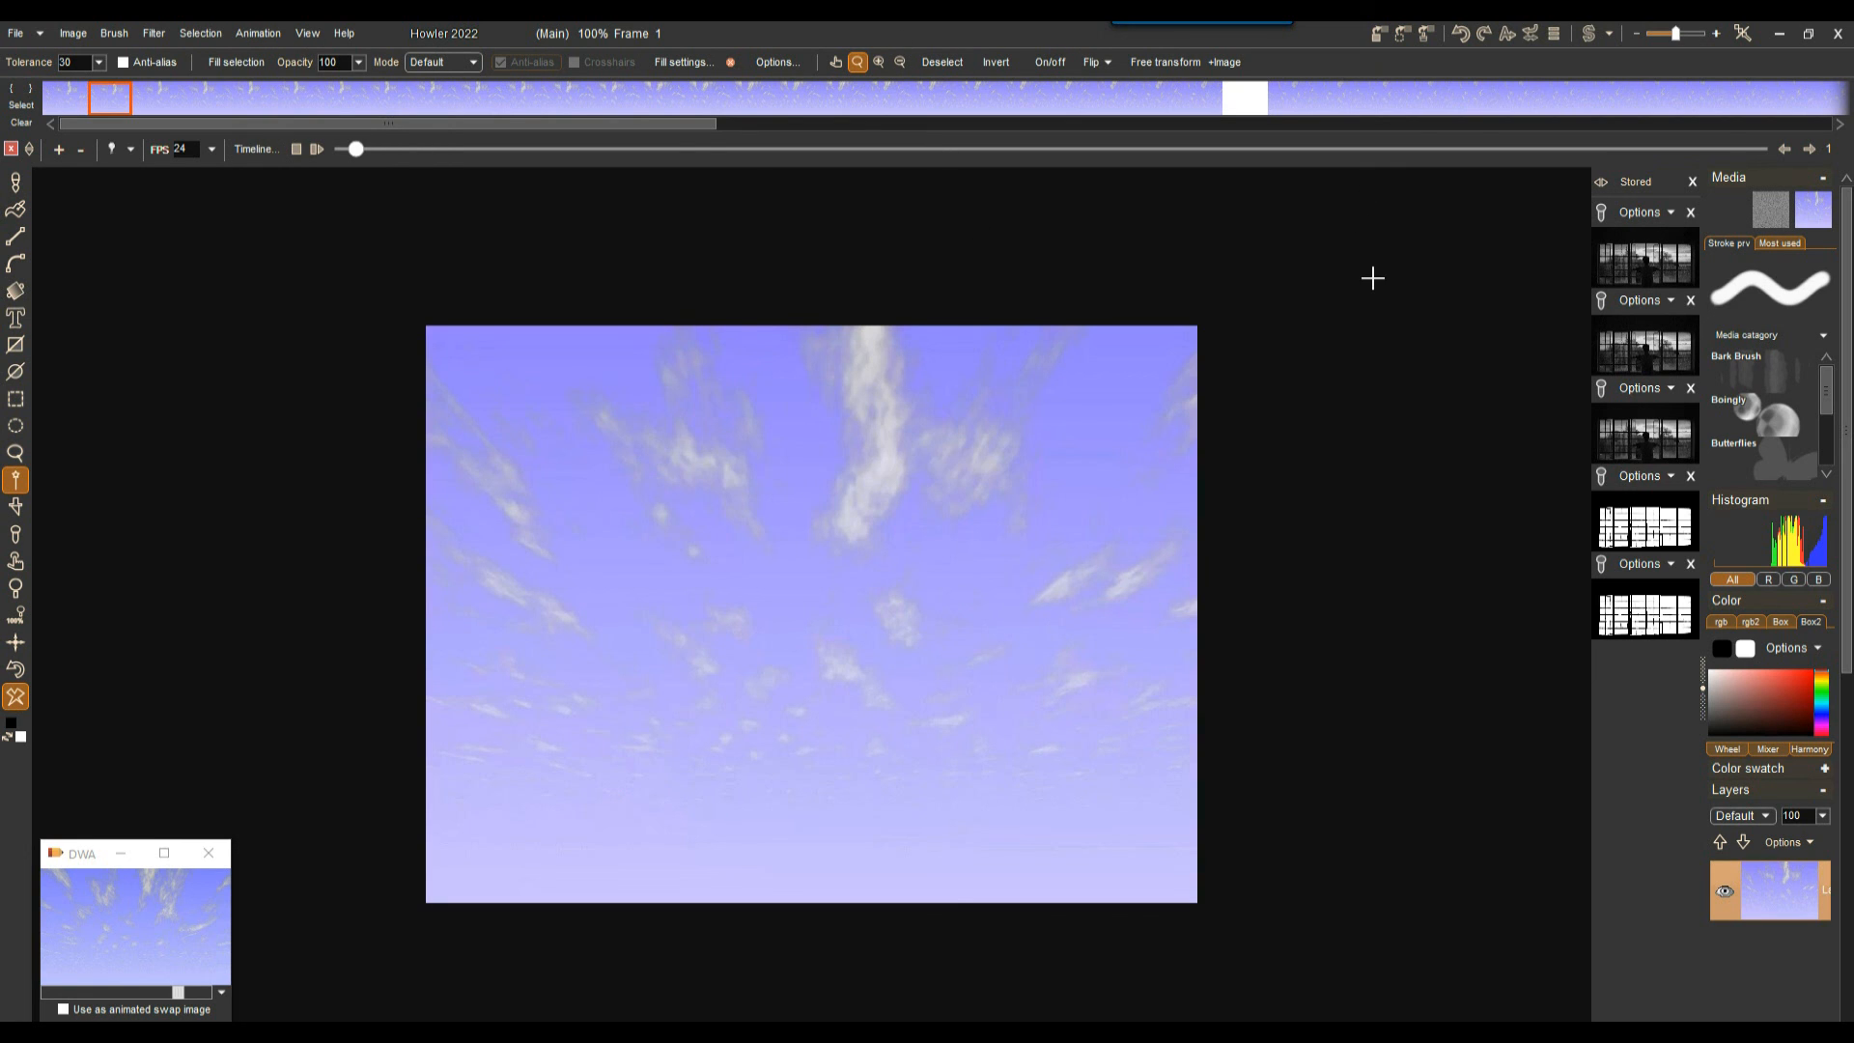